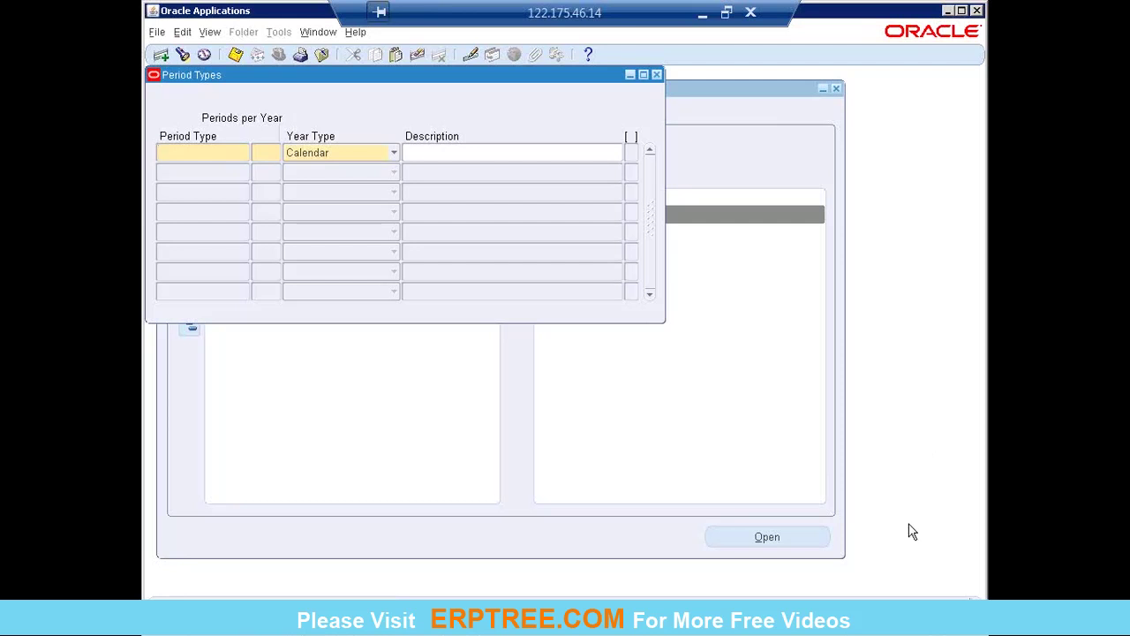
Step: Close the Period Types form and remove Period Types and Calendars from the Top Ten List
{"action": "left_click", "coordinate": [656, 74]}
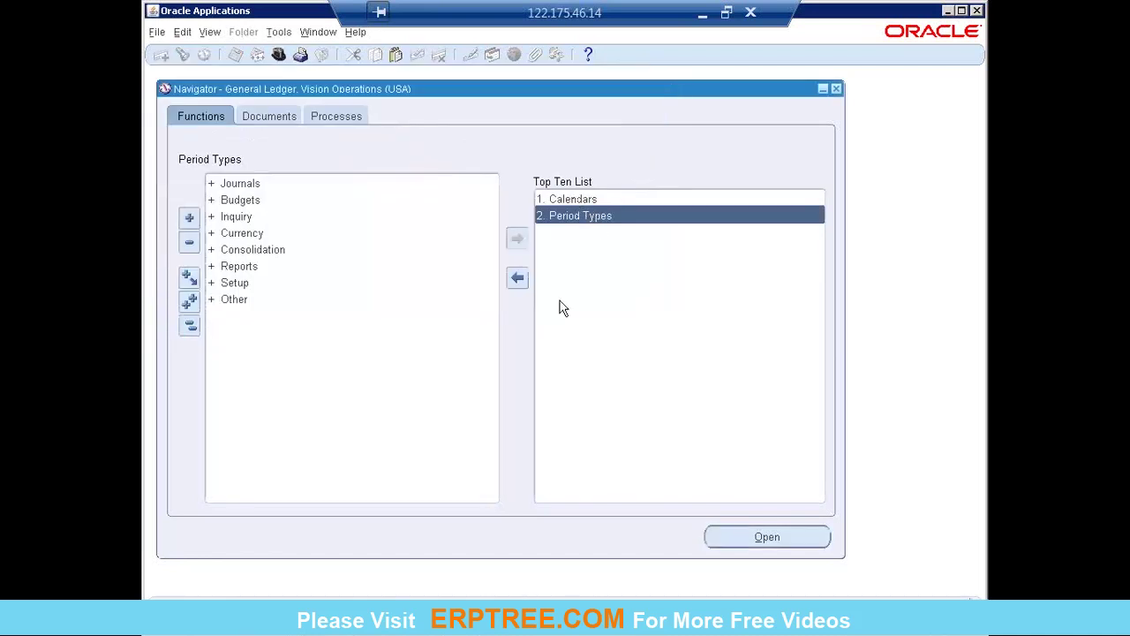
{"action": "left_click", "coordinate": [518, 279]}
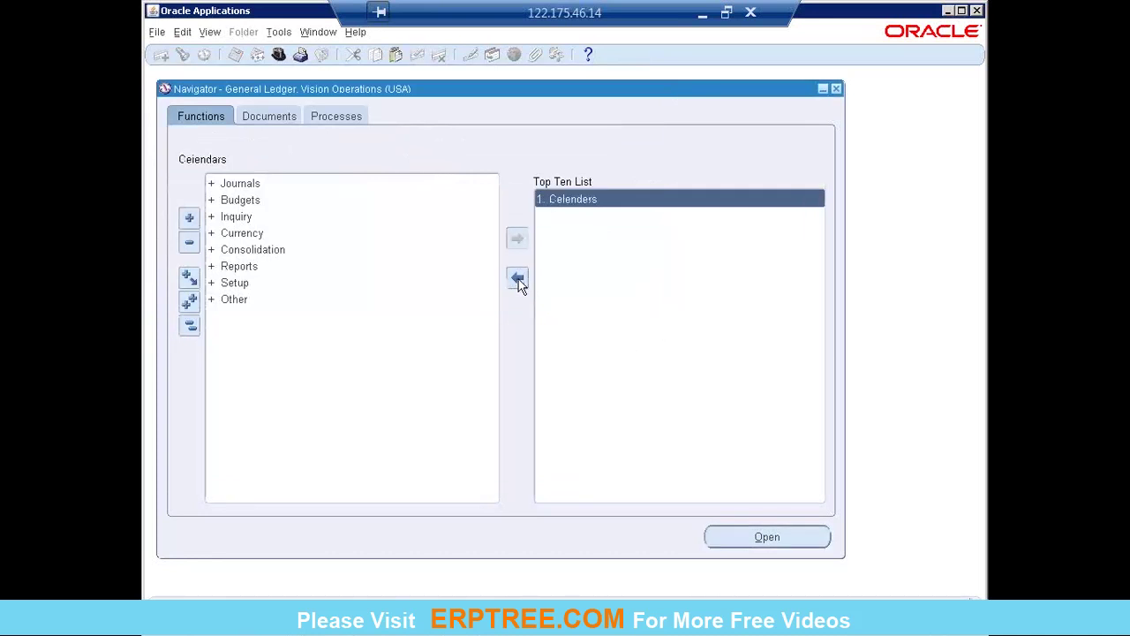
{"action": "left_click", "coordinate": [518, 279]}
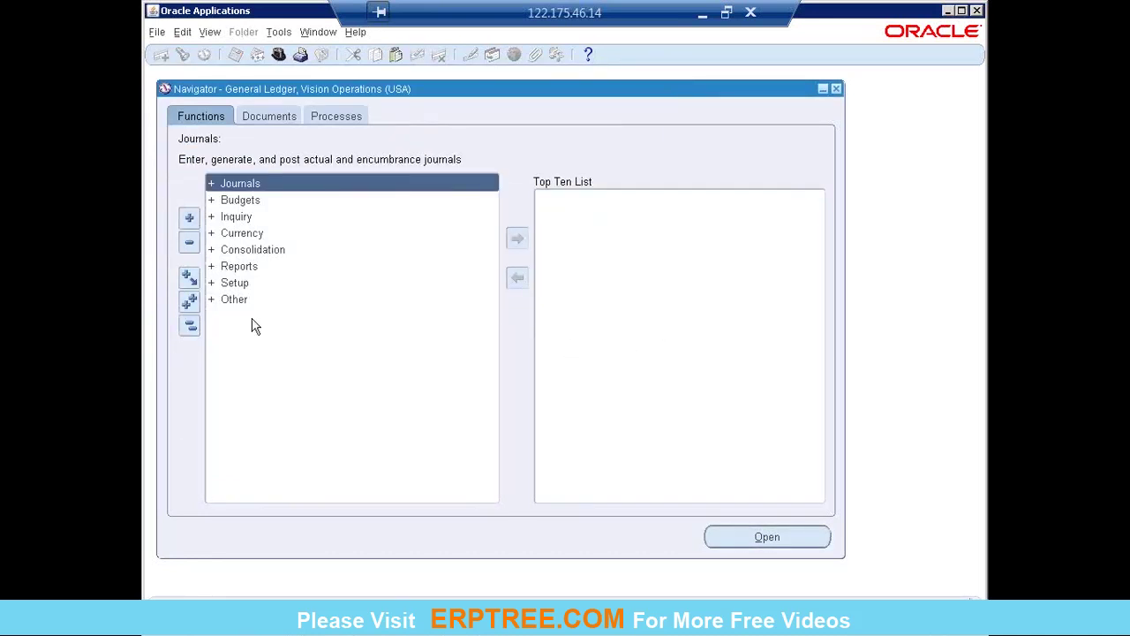
Step: Expand Setup, Financials and Calendars in the navigator and select the Accounting function
{"action": "left_click", "coordinate": [235, 283]}
{"action": "key", "text": "Return"}
{"action": "key", "text": "Return"}
{"action": "key", "text": "Down"}
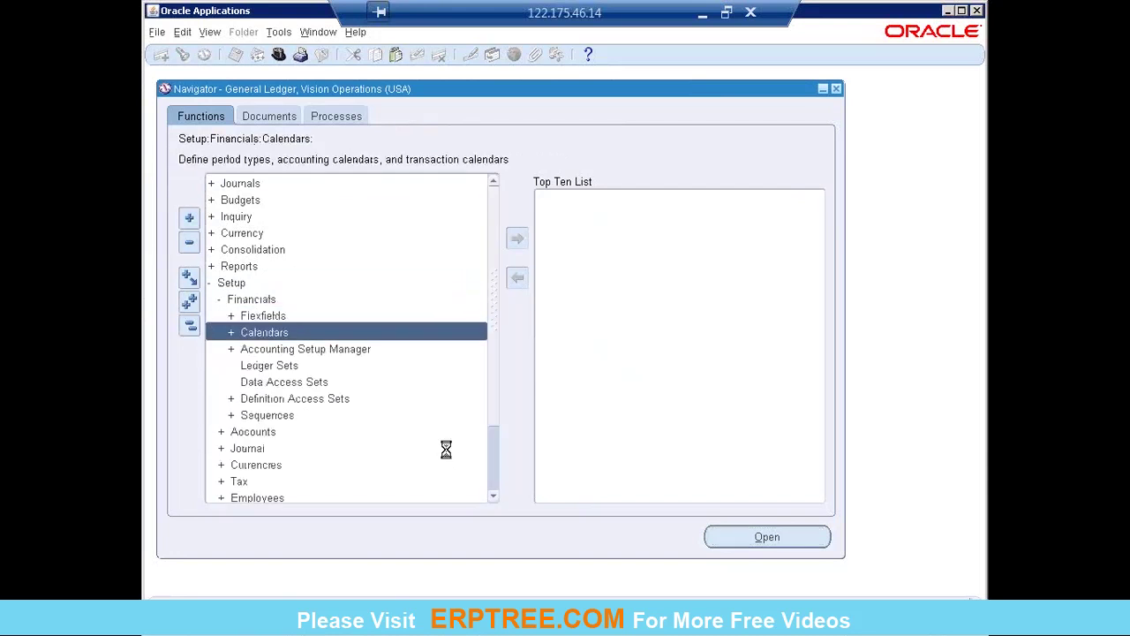
{"action": "key", "text": "Return"}
{"action": "key", "text": "Down"}
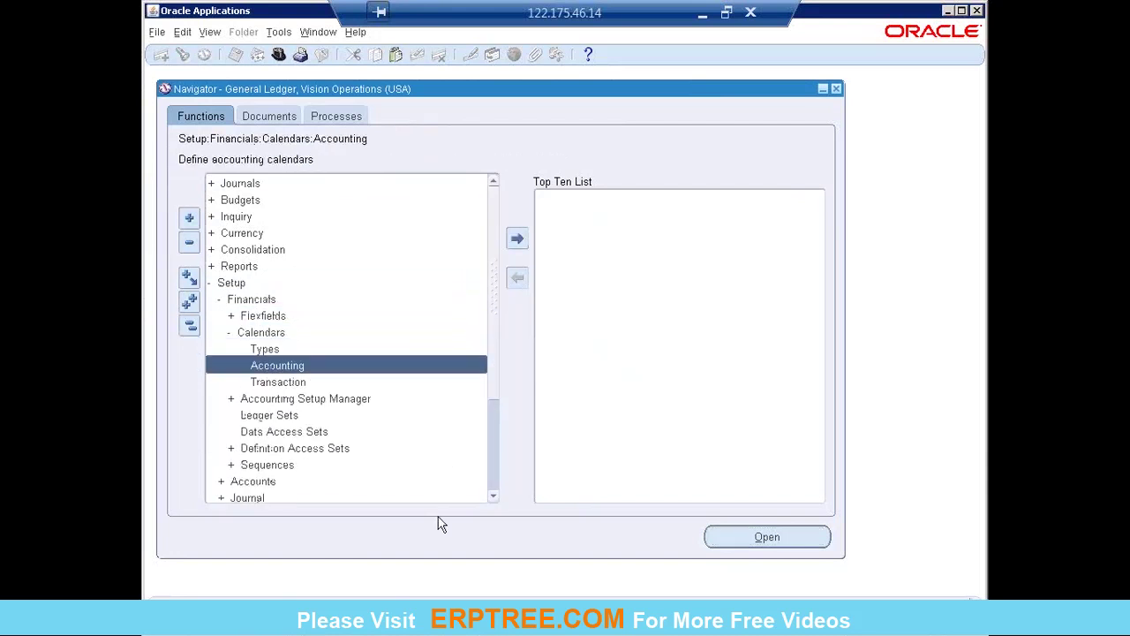
Step: Switch to Notepad and complete the navigation path in the notes with "Accounting"
{"action": "key", "text": "alt+Tab"}
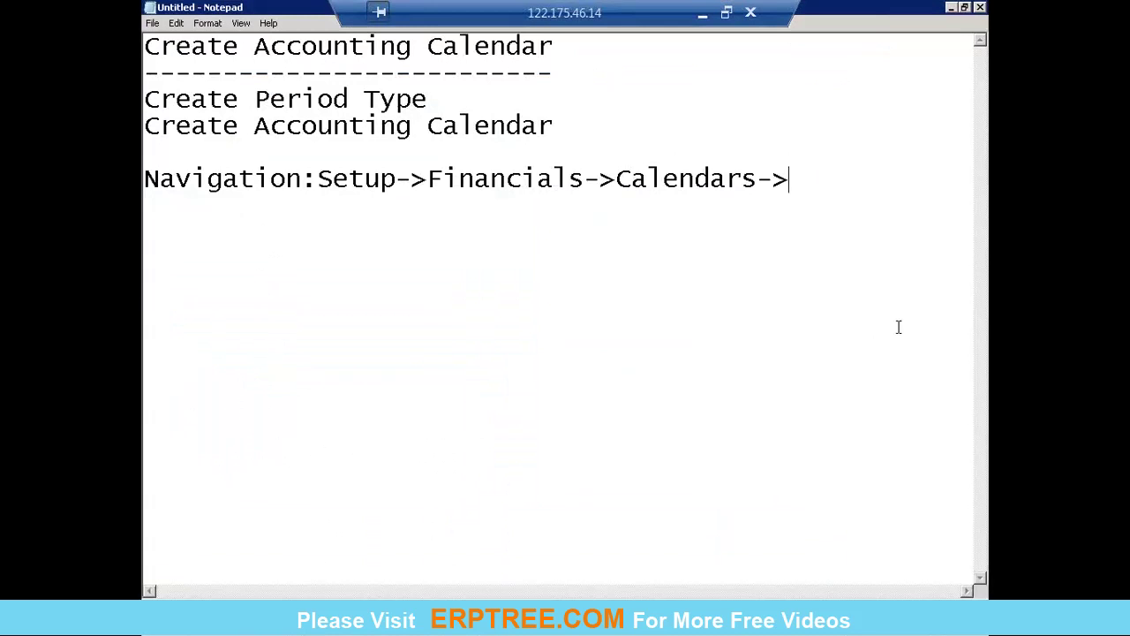
{"action": "type", "text": "Accounting"}
{"action": "key", "text": "Return"}
Step: Return to Oracle Applications, open the Accounting Calendar form and name the calendar HCL ACC CAL
{"action": "key", "text": "alt+Tab"}
{"action": "double_click", "coordinate": [292, 367]}
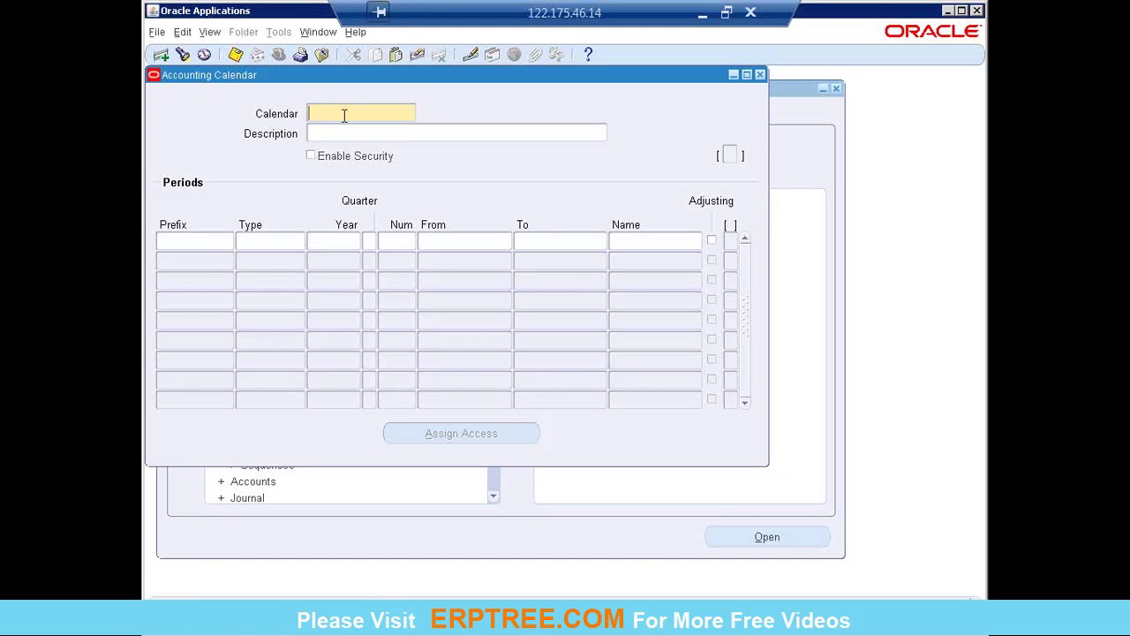
{"action": "type", "text": "HCL ACC CAL"}
{"action": "left_click_drag", "start_coordinate": [383, 114], "coordinate": [333, 123]}
{"action": "left_click", "coordinate": [390, 115]}
Step: Enter "HCL Accounting Calendar13 for India" as the calendar's description
{"action": "left_click", "coordinate": [356, 135]}
{"action": "type", "text": "HCL"}
{"action": "type", "text": "ccounting Calendar for India"}
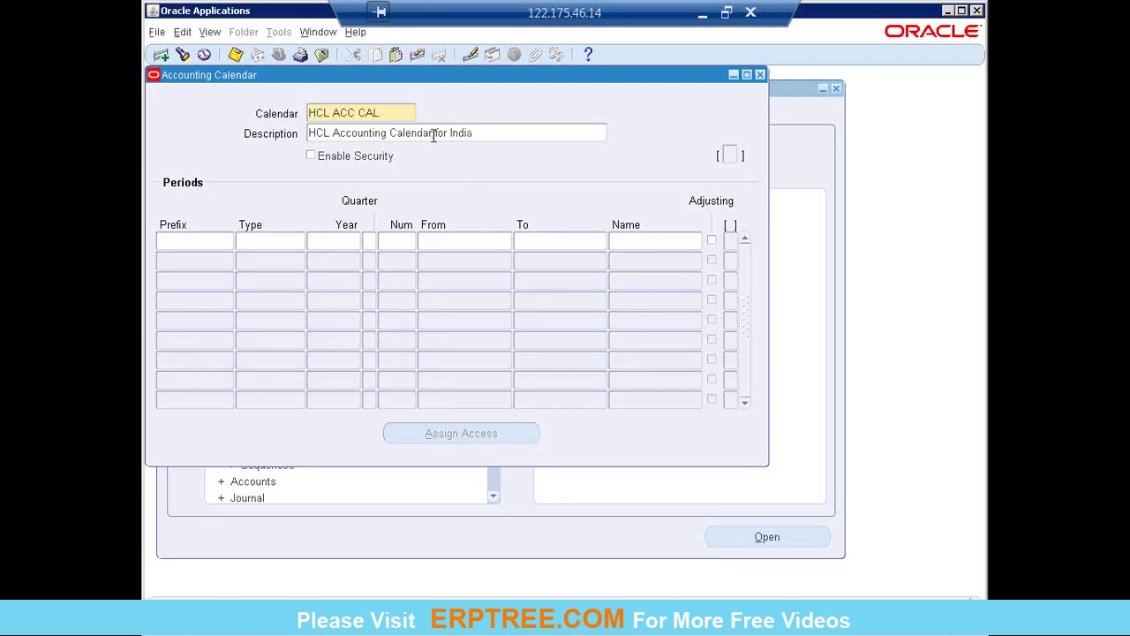
{"action": "type", "text": "13"}
{"action": "left_click", "coordinate": [194, 240]}
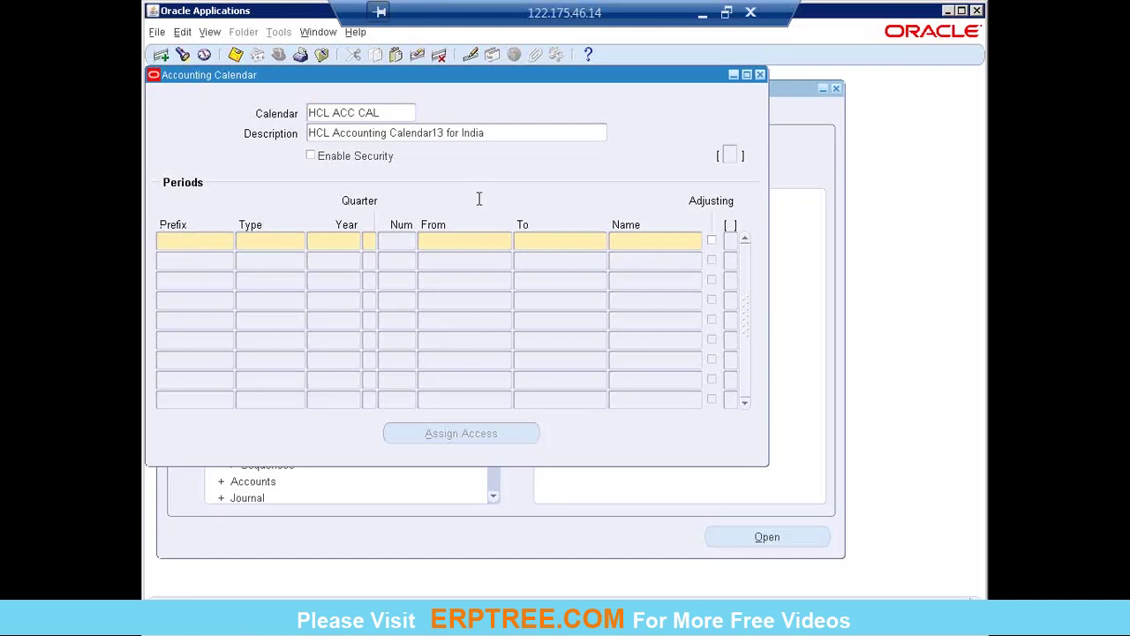
{"action": "left_click", "coordinate": [508, 132]}
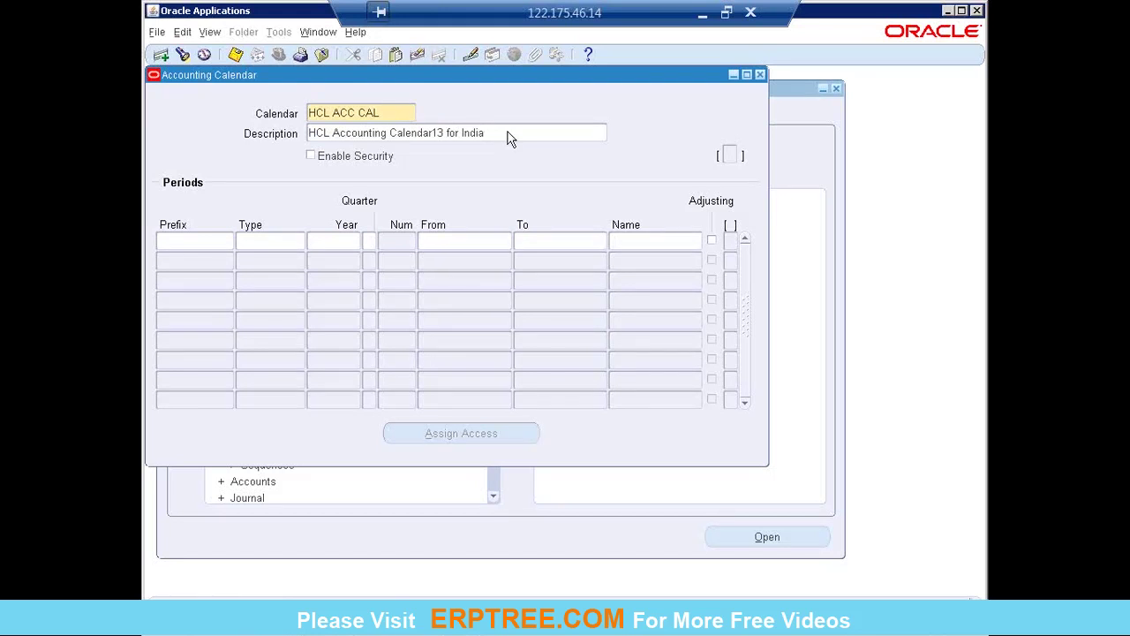
Step: Set the prefix of the first period row to APR
{"action": "left_click", "coordinate": [178, 242]}
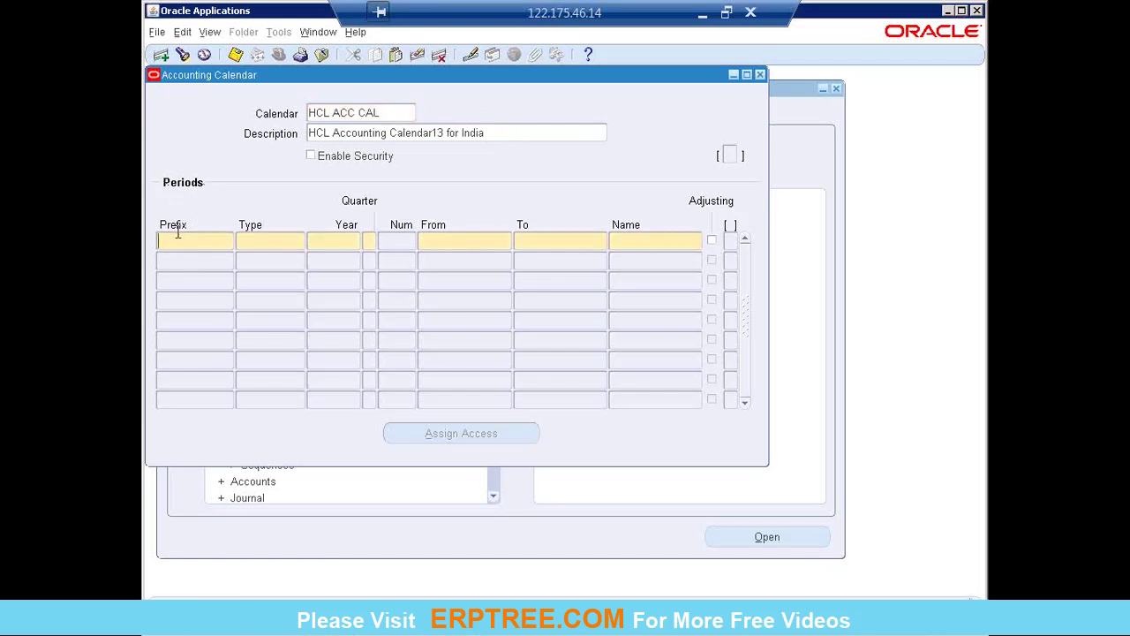
{"action": "type", "text": "APR"}
{"action": "key", "text": "BackSpace"}
{"action": "key", "text": "BackSpace"}
{"action": "type", "text": "pr"}
{"action": "key", "text": "BackSpace"}
{"action": "key", "text": "BackSpace"}
{"action": "type", "text": "PP"}
{"action": "key", "text": "BackSpace"}
{"action": "type", "text": "R"}
{"action": "key", "text": "Tab"}
{"action": "type", "text": "HCL"}
{"action": "key", "text": "Tab"}
{"action": "left_click", "coordinate": [274, 241]}
{"action": "key", "text": "BackSpace"}
Step: Switch to the Notepad notes and add the line "LOV - List of Values" below the navigation path
{"action": "left_click", "coordinate": [464, 616]}
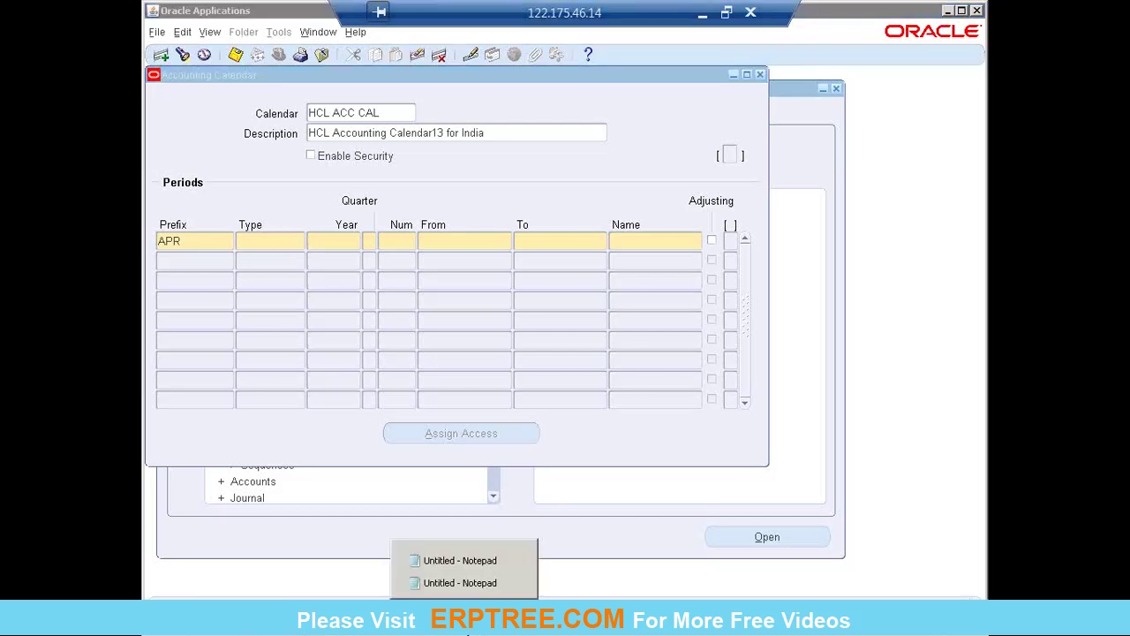
{"action": "left_click", "coordinate": [456, 560]}
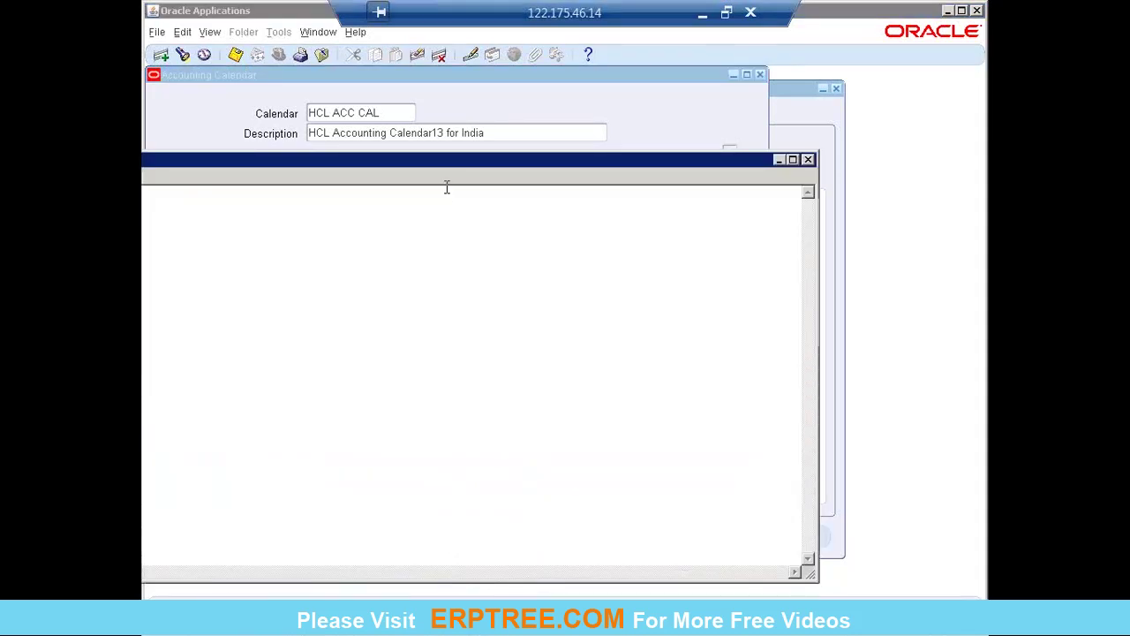
{"action": "left_click", "coordinate": [464, 632]}
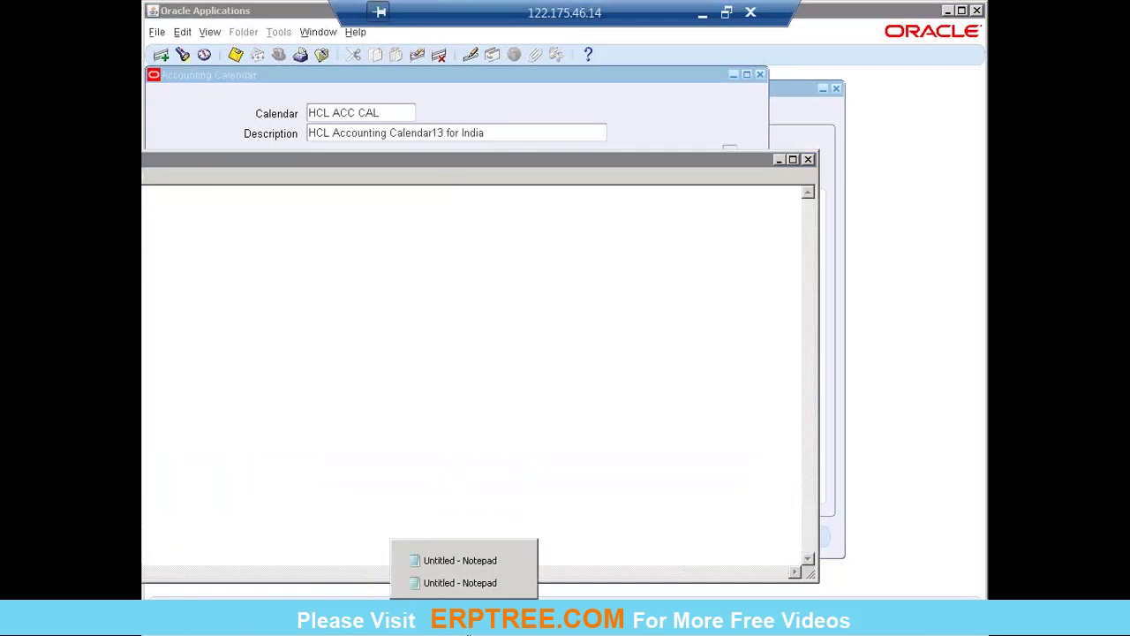
{"action": "left_click", "coordinate": [460, 582]}
{"action": "key", "text": "BackSpace"}
{"action": "key", "text": "Return"}
{"action": "key", "text": "Return"}
{"action": "type", "text": "L"}
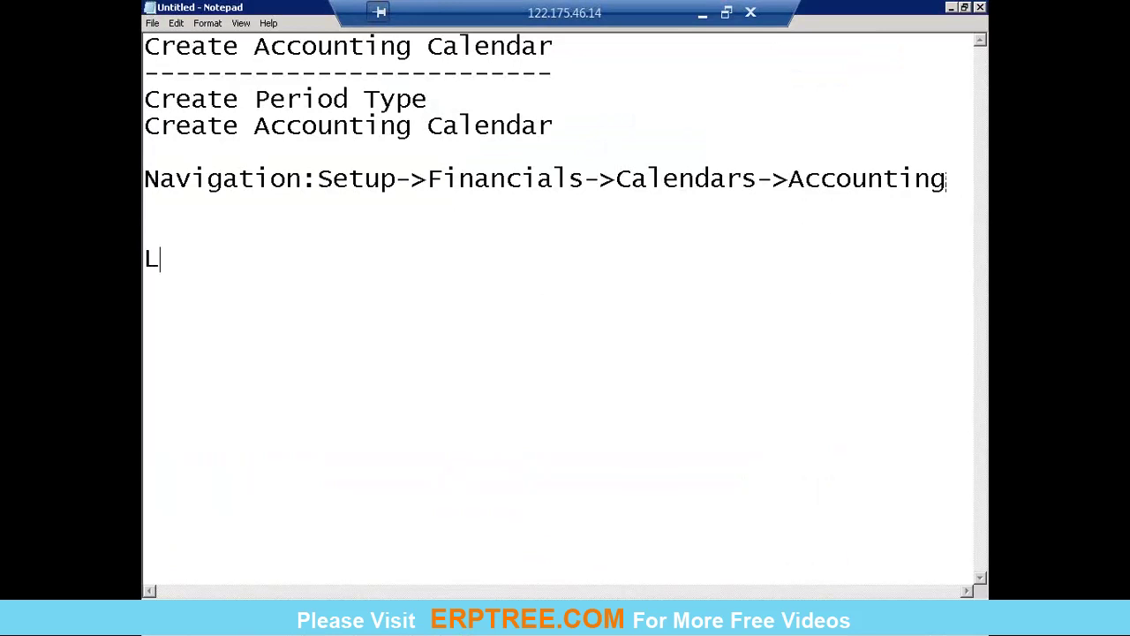
{"action": "type", "text": "OV - List of Values"}
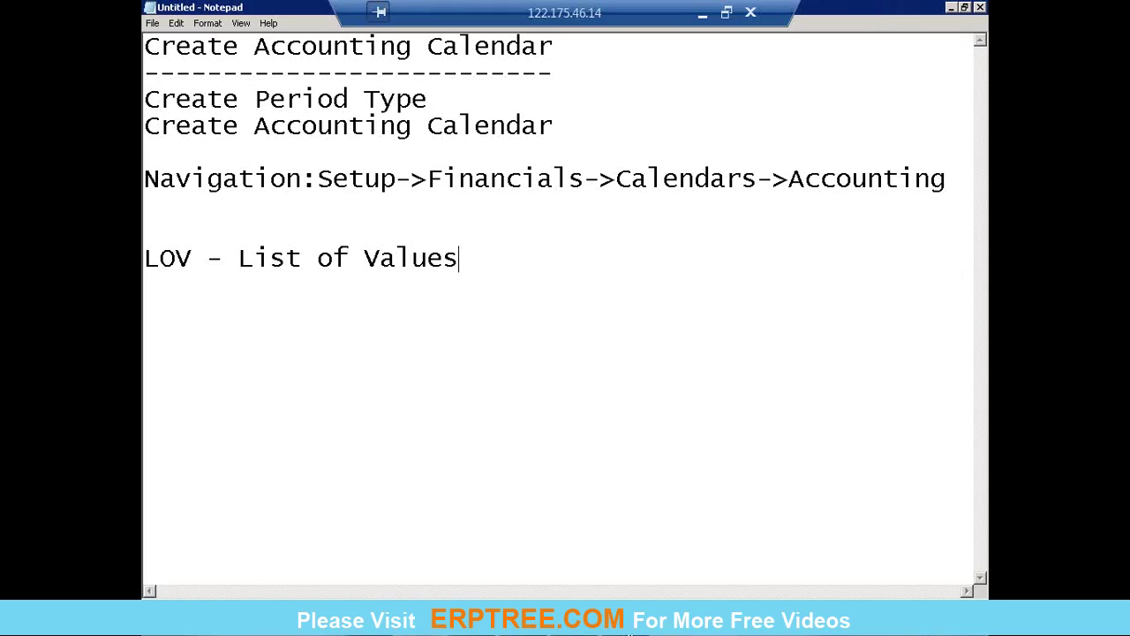
Step: Return to the Accounting Calendar form and view the list of values for the APR row's period type
{"action": "key", "text": "alt+Tab"}
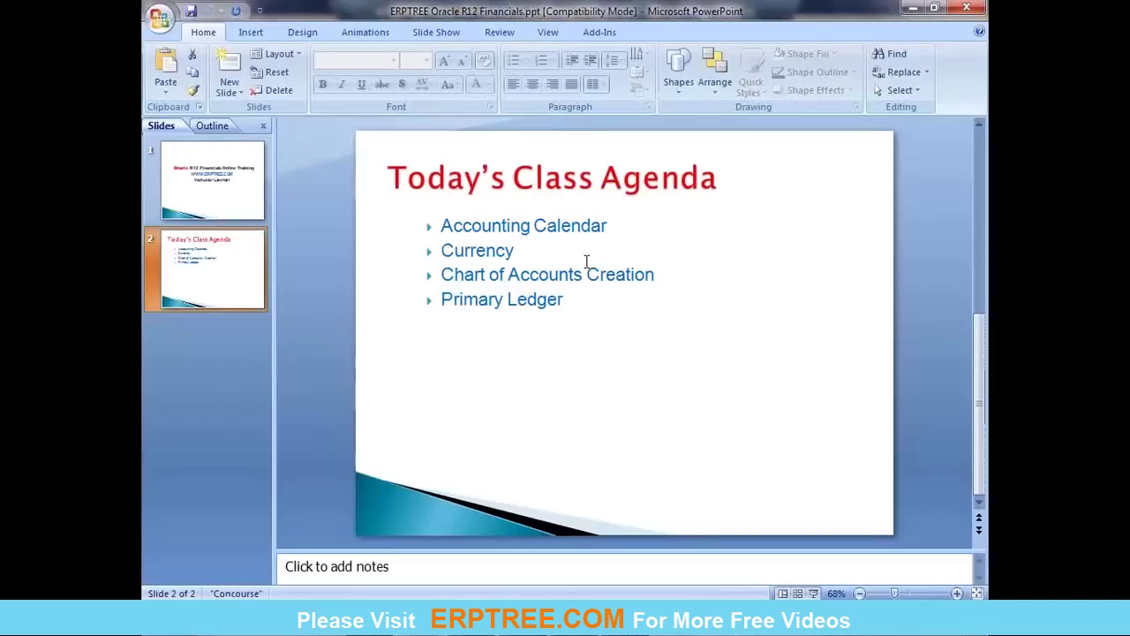
{"action": "key", "text": "alt+Tab"}
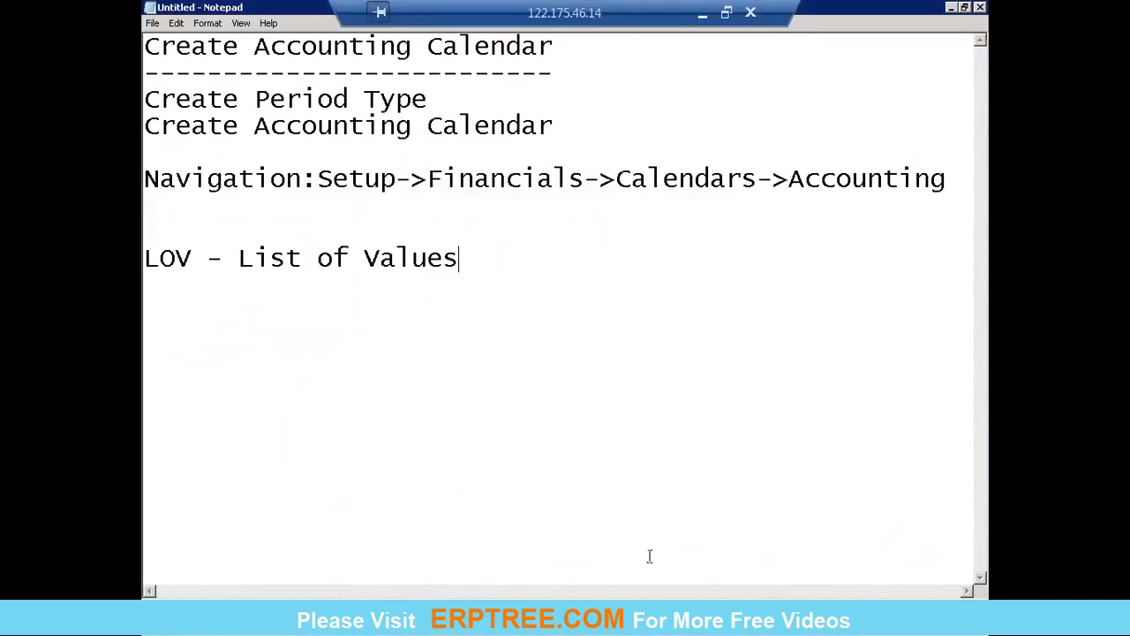
{"action": "key", "text": "alt+Tab"}
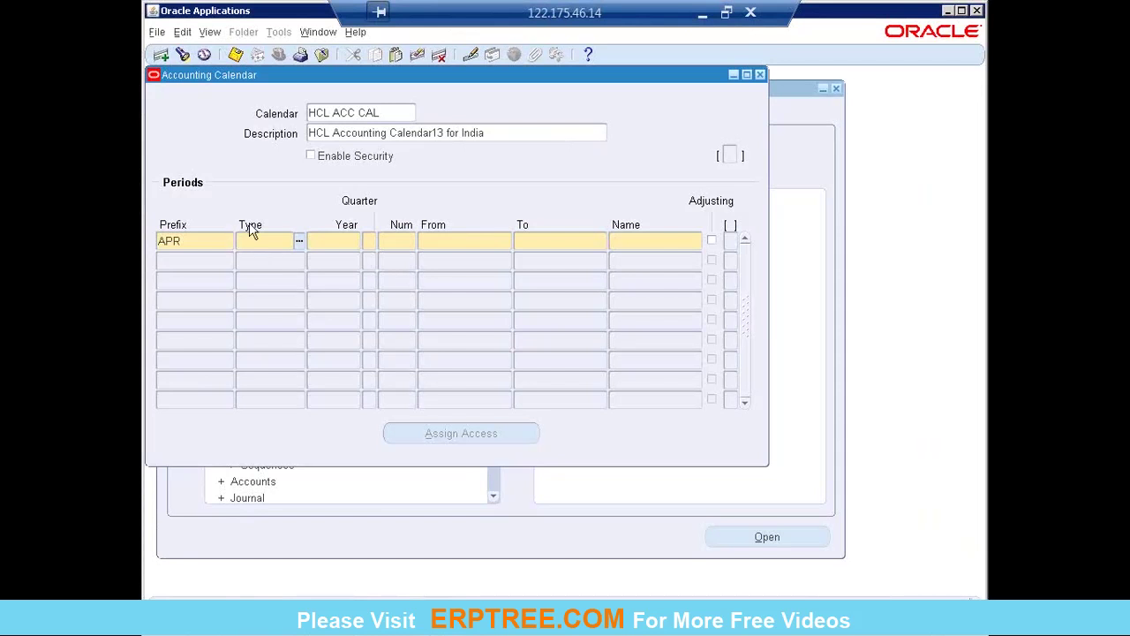
{"action": "type", "text": "lk"}
{"action": "key", "text": "ctrl+l"}
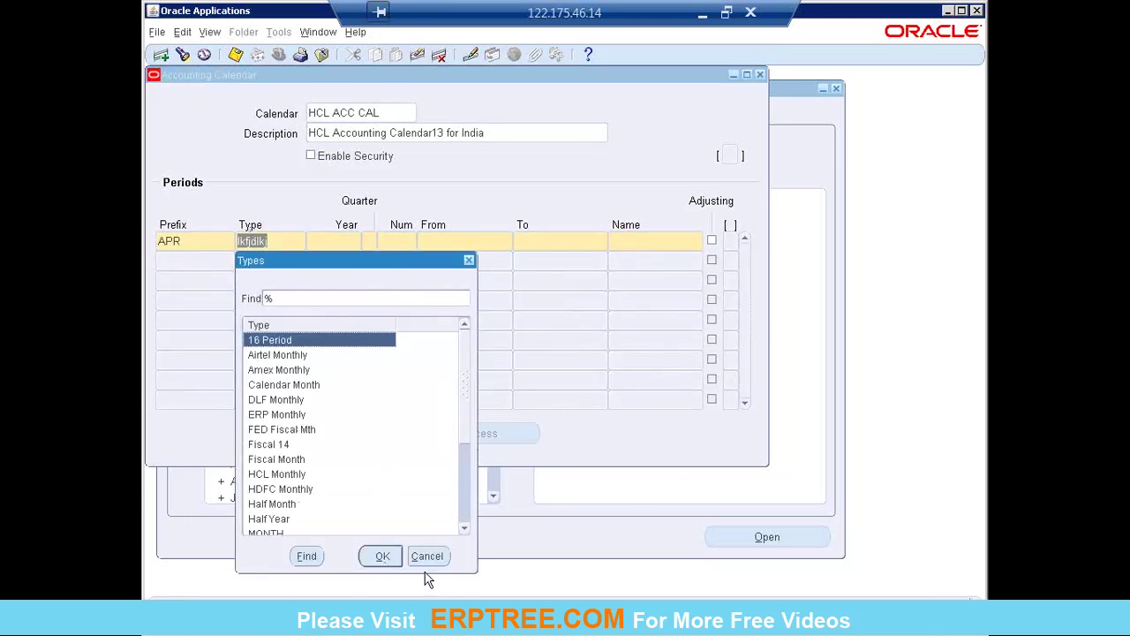
{"action": "left_click", "coordinate": [469, 259]}
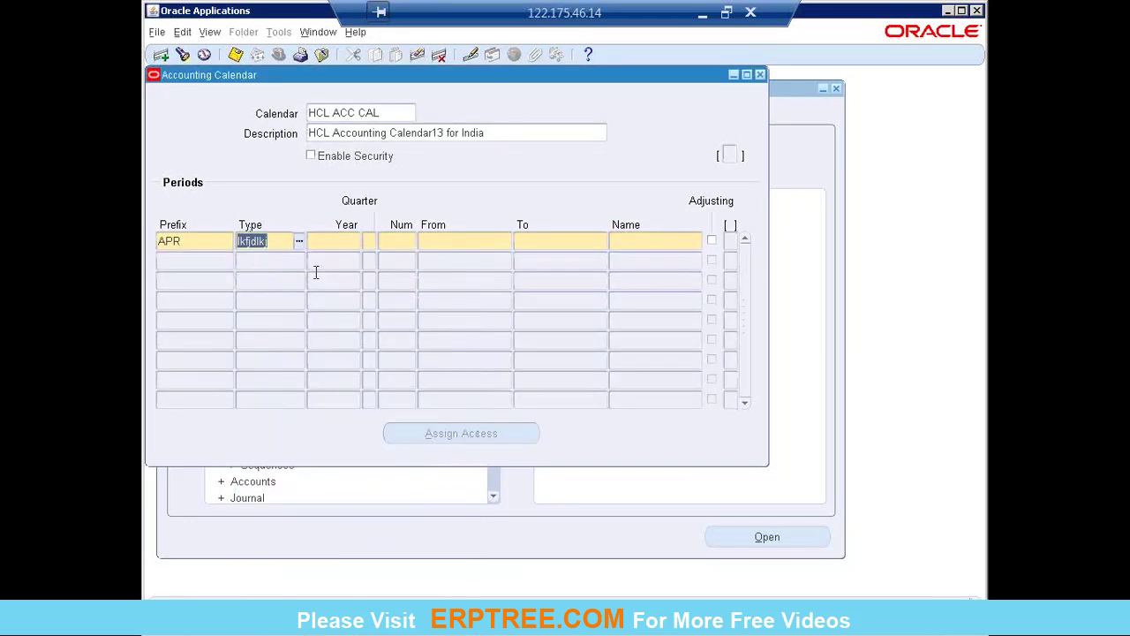
Step: Set the APR period's type to HCL Monthly, with year 2017, quarter 1 and number 1
{"action": "key", "text": "BackSpace"}
{"action": "type", "text": "hcl"}
{"action": "key", "text": "Tab"}
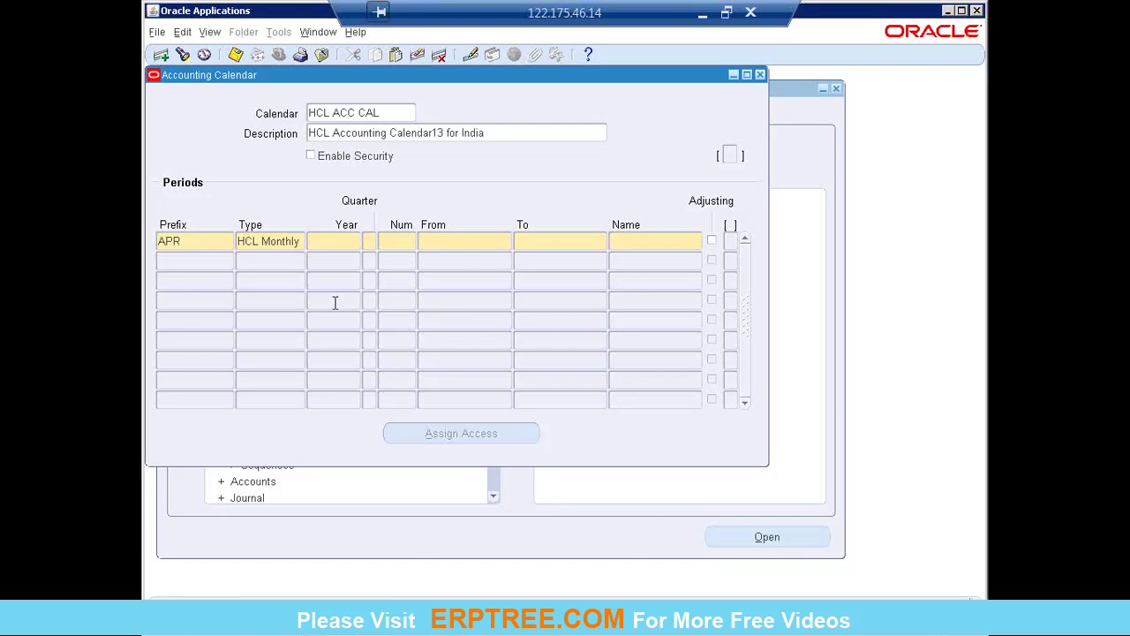
{"action": "type", "text": "2017"}
{"action": "key", "text": "Tab"}
{"action": "key", "text": "Tab"}
Step: Set the APR period's From date to 01-APR-2016
{"action": "type", "text": "01-"}
{"action": "type", "text": "APR-"}
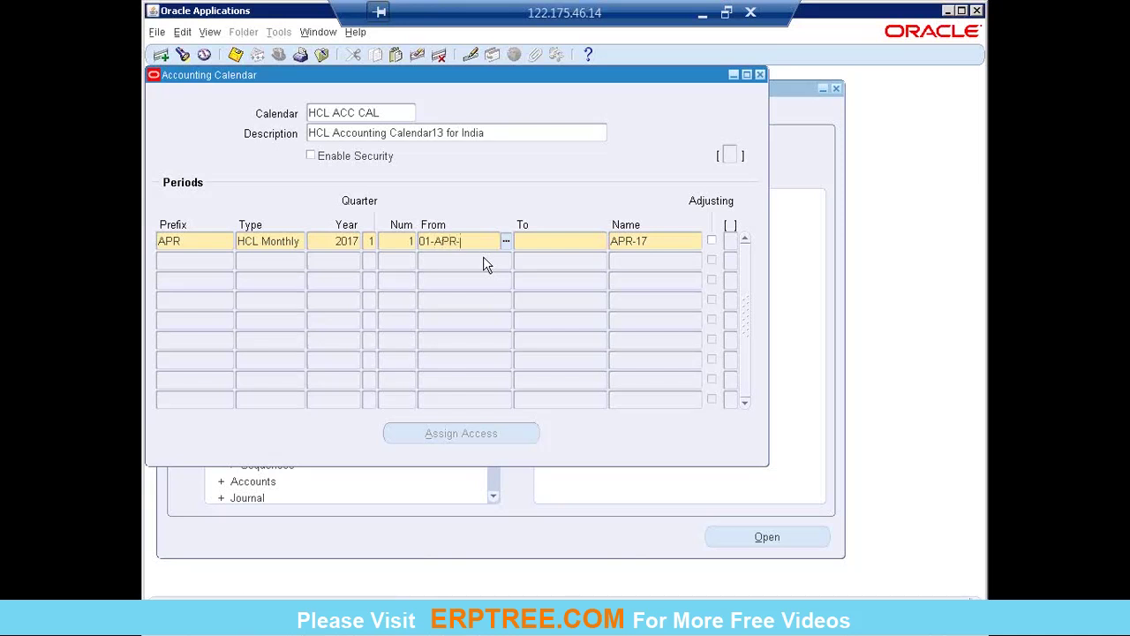
{"action": "key", "text": "Tab"}
{"action": "left_click", "coordinate": [496, 242]}
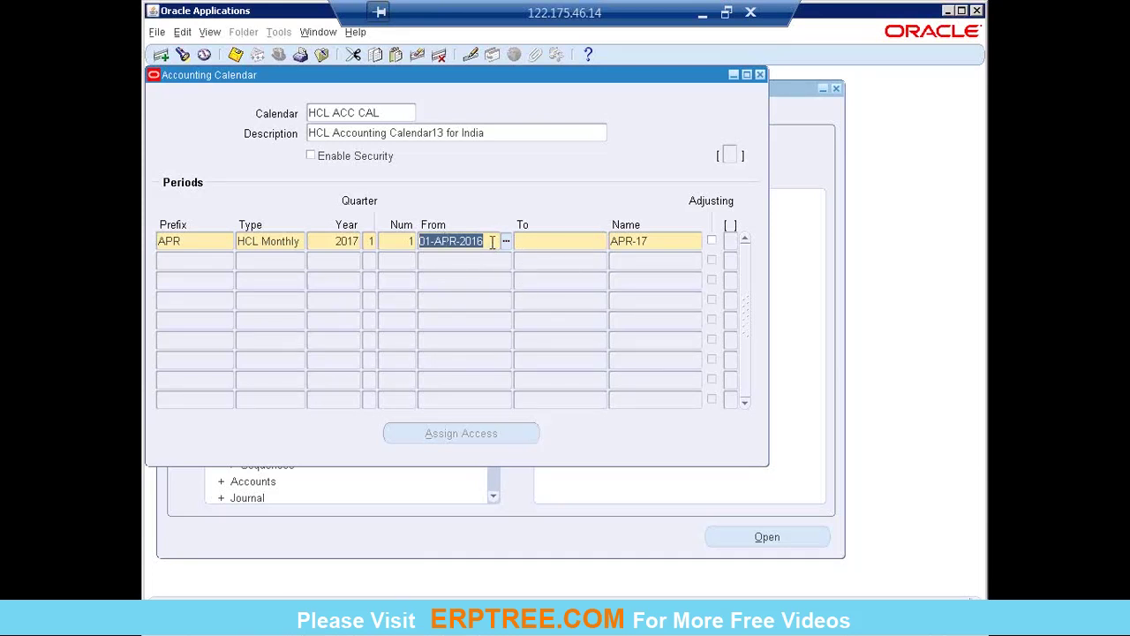
{"action": "key", "text": "BackSpace"}
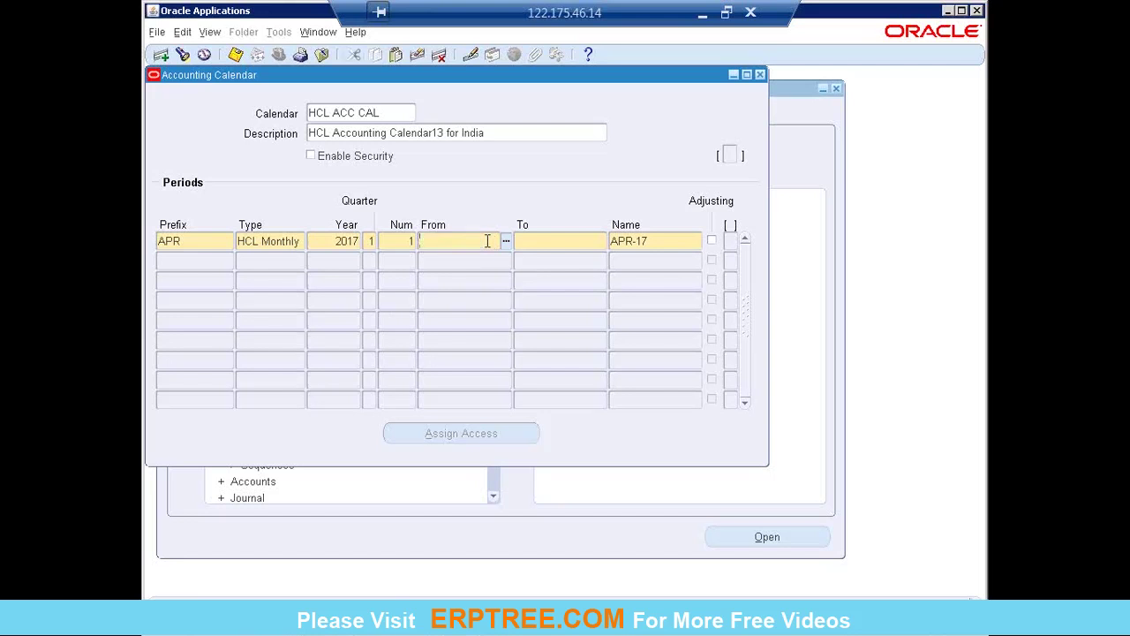
{"action": "type", "text": "1"}
{"action": "type", "text": "APR"}
{"action": "type", "text": "-16"}
{"action": "key", "text": "Tab"}
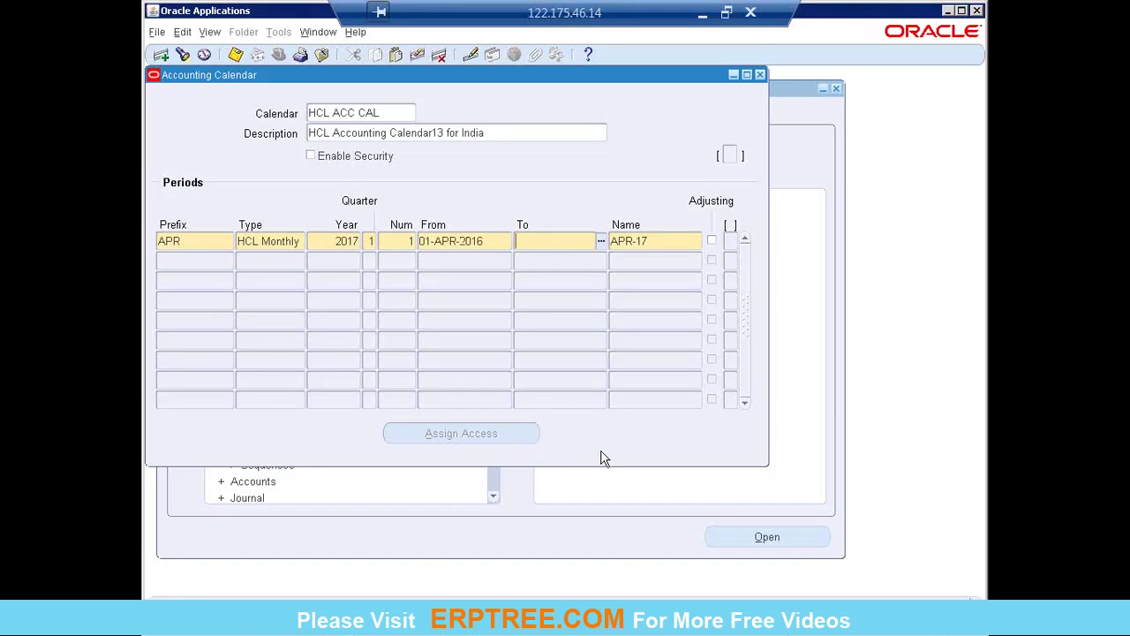
Step: Set the APR period's To date to 30-APR-2016
{"action": "left_click", "coordinate": [601, 242]}
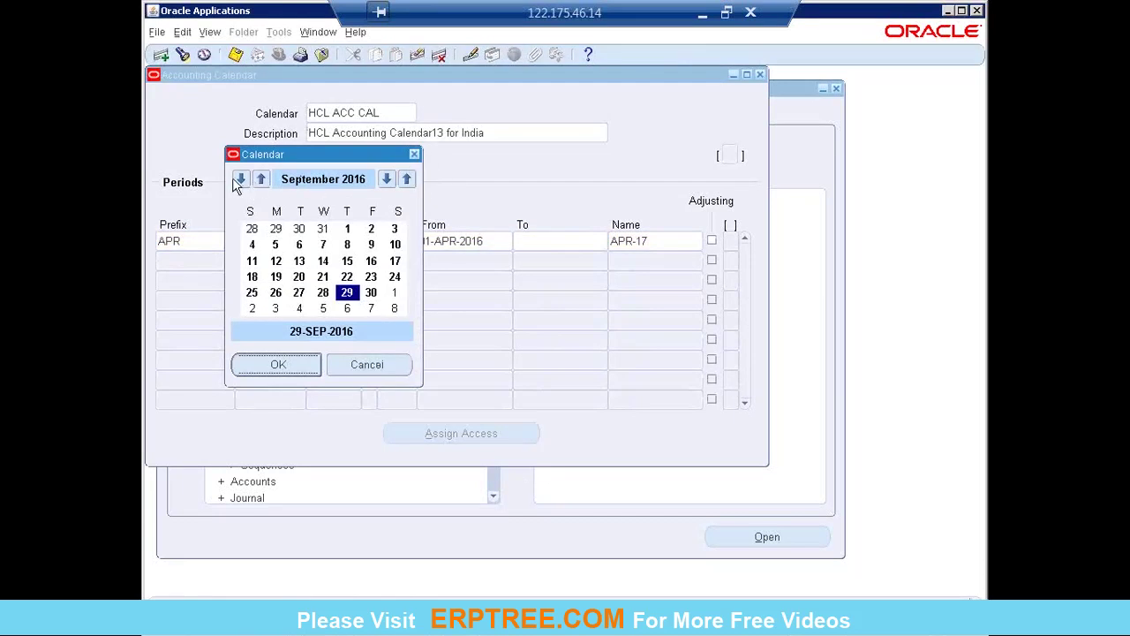
{"action": "left_click", "coordinate": [414, 154]}
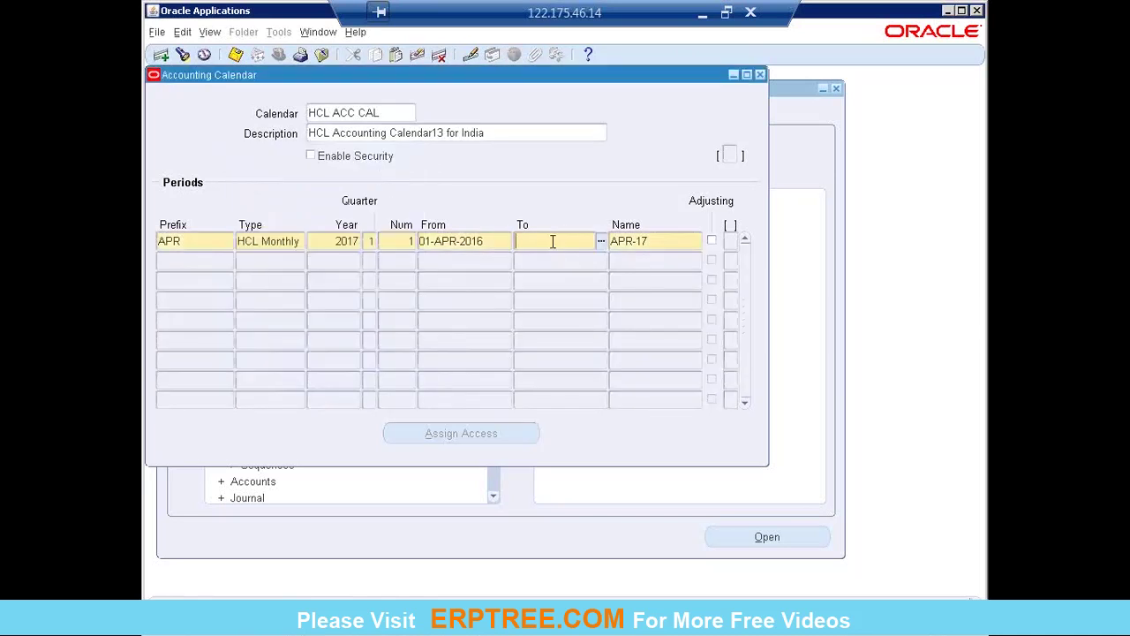
{"action": "type", "text": "30-APR-2016"}
{"action": "key", "text": "Tab"}
Step: Review the From date, To date and name of the APR period row
{"action": "left_click", "coordinate": [684, 237]}
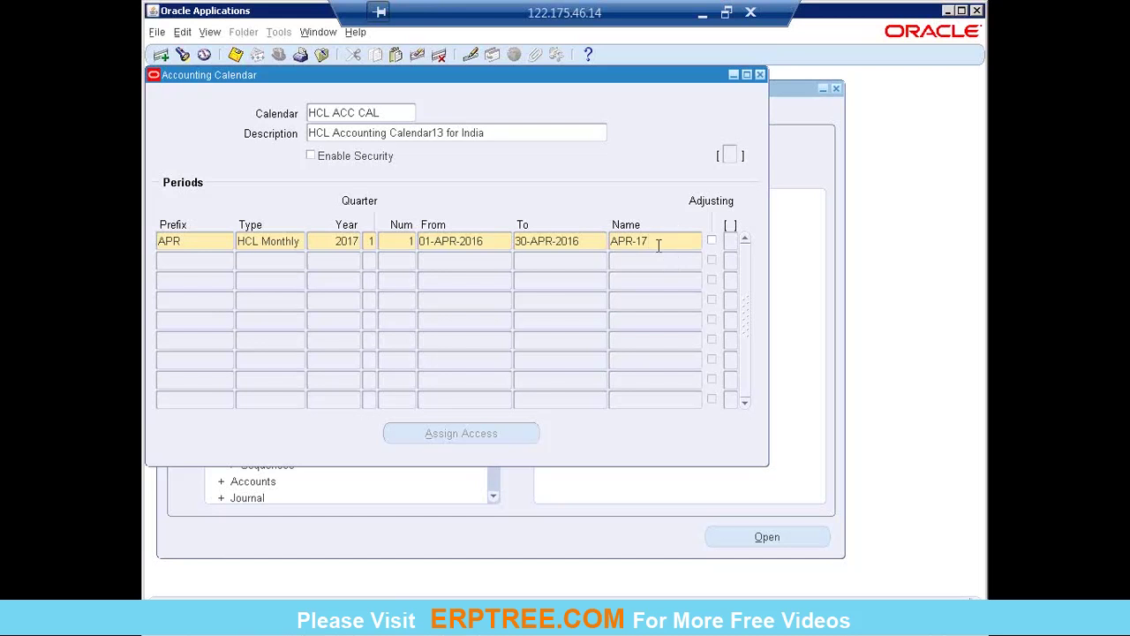
{"action": "double_click", "coordinate": [454, 240]}
{"action": "type", "text": "01-APR-2018"}
{"action": "left_click", "coordinate": [569, 248]}
{"action": "double_click", "coordinate": [570, 248]}
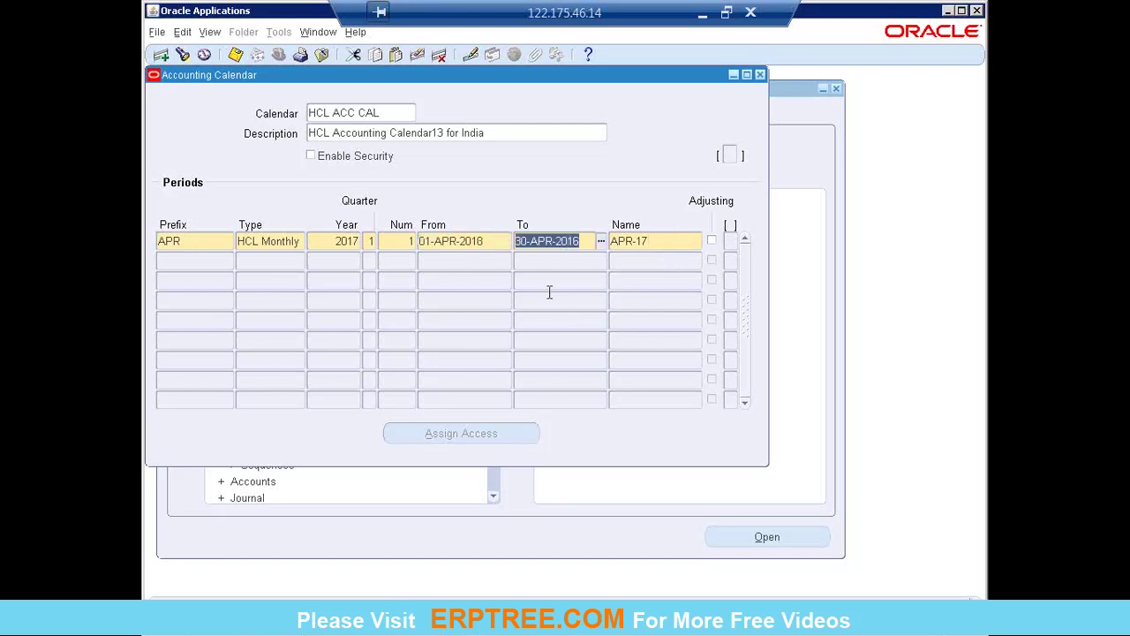
{"action": "key", "text": "shift+Tab"}
{"action": "double_click", "coordinate": [573, 241]}
{"action": "double_click", "coordinate": [446, 239]}
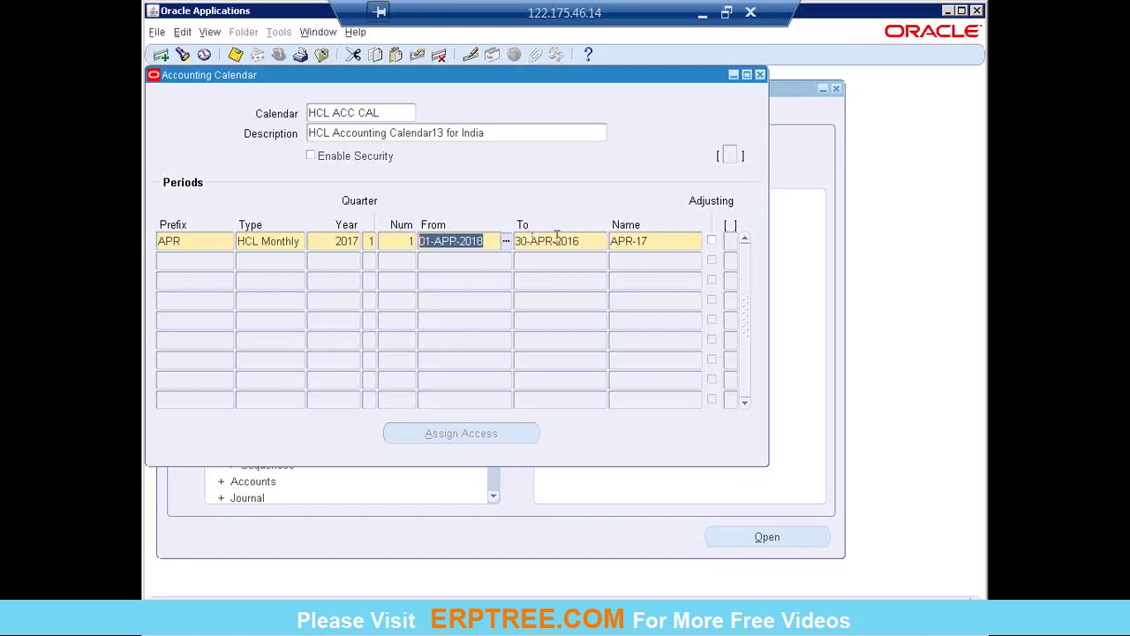
{"action": "left_click", "coordinate": [677, 240]}
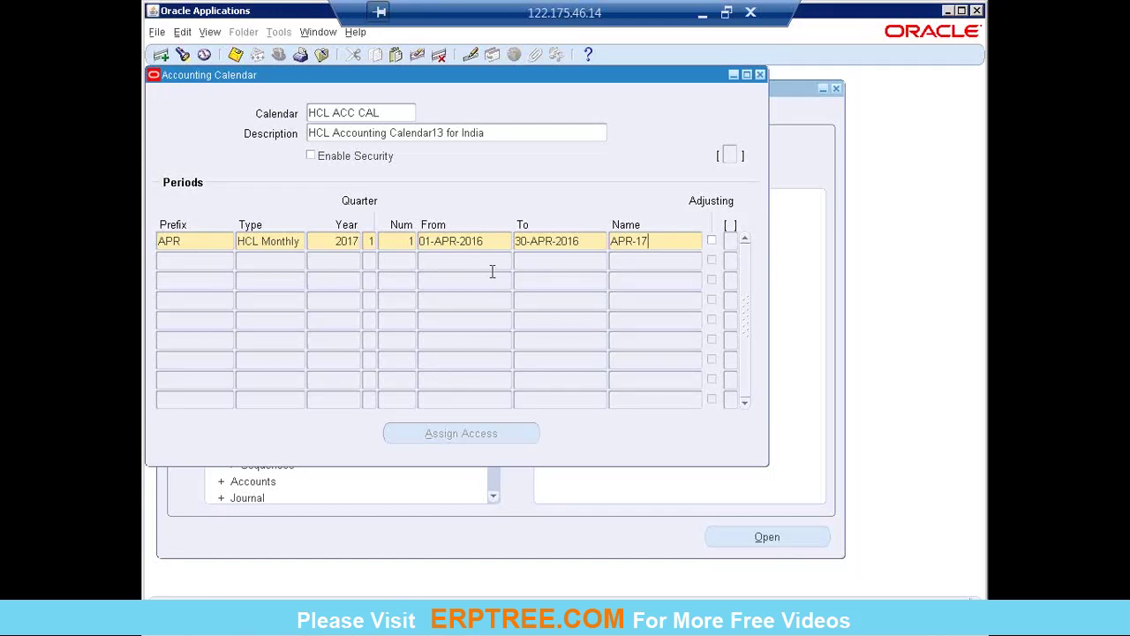
{"action": "left_click", "coordinate": [456, 239]}
{"action": "key", "text": "Tab"}
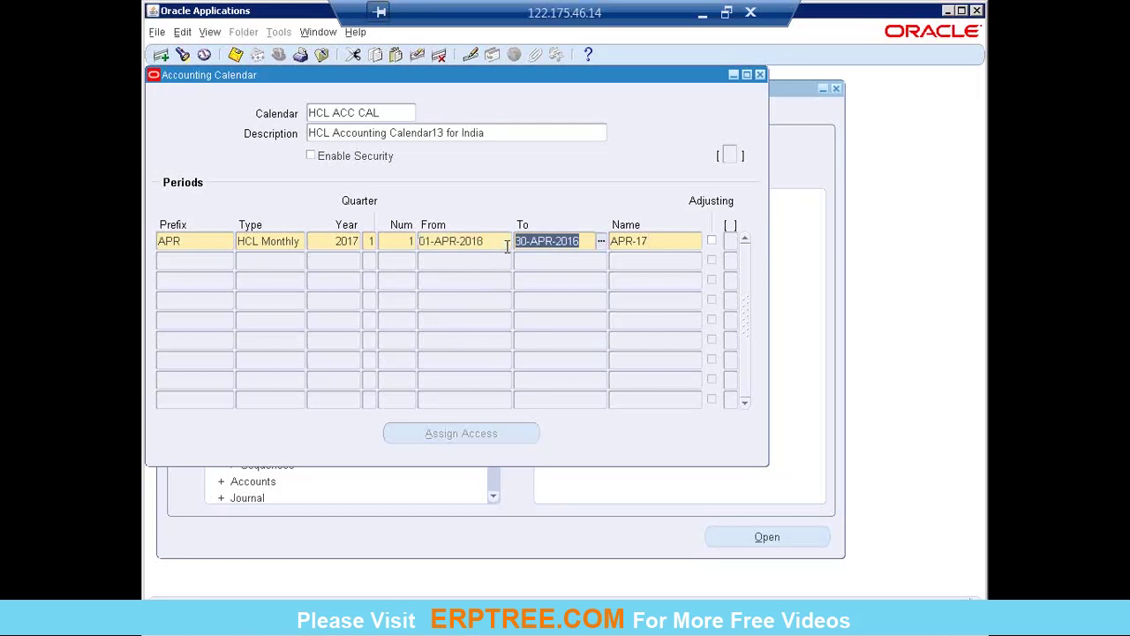
{"action": "left_click", "coordinate": [667, 240]}
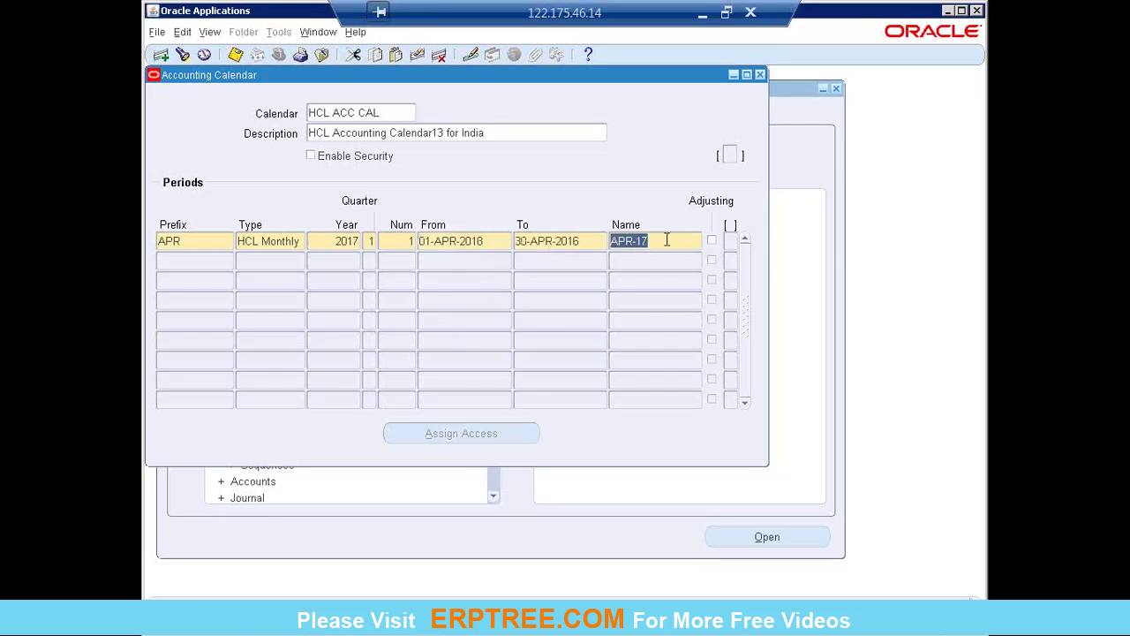
{"action": "left_click", "coordinate": [667, 240]}
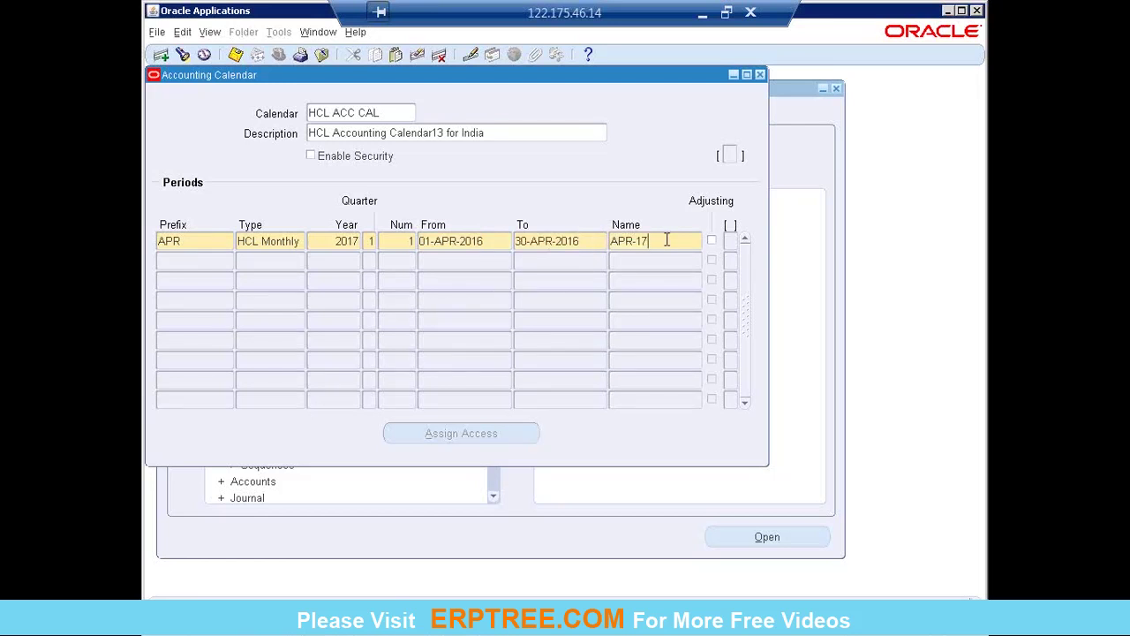
Step: Change the APR period's name to APR-16 and check its year and From date
{"action": "key", "text": "BackSpace"}
{"action": "type", "text": "6"}
{"action": "double_click", "coordinate": [349, 241]}
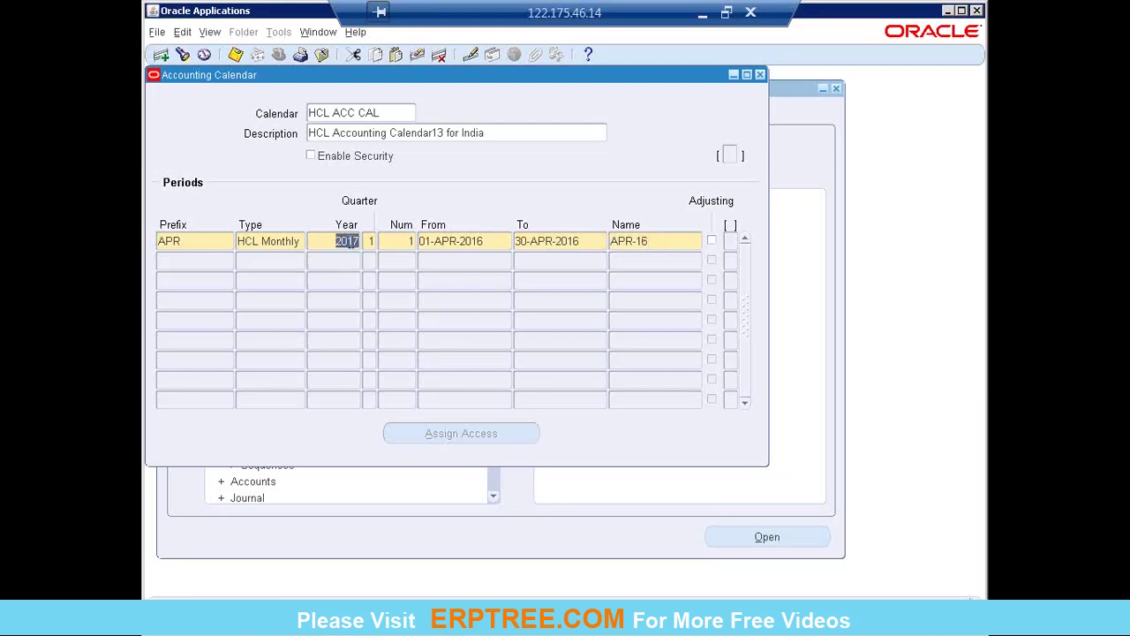
{"action": "left_click", "coordinate": [349, 241]}
{"action": "left_click", "coordinate": [446, 242]}
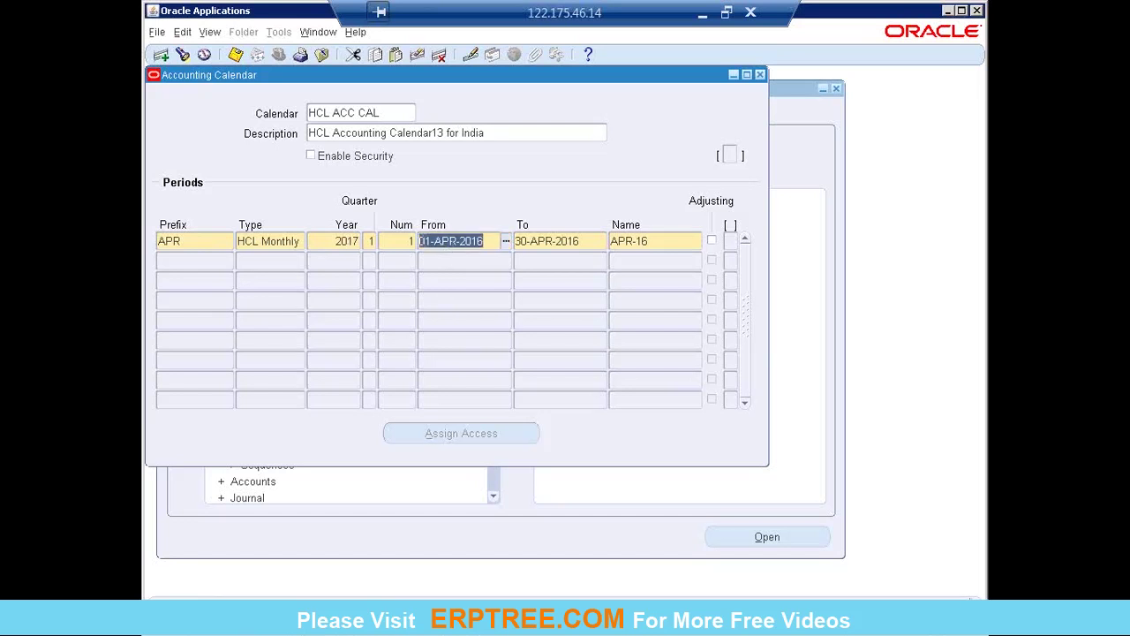
{"action": "left_click", "coordinate": [663, 242]}
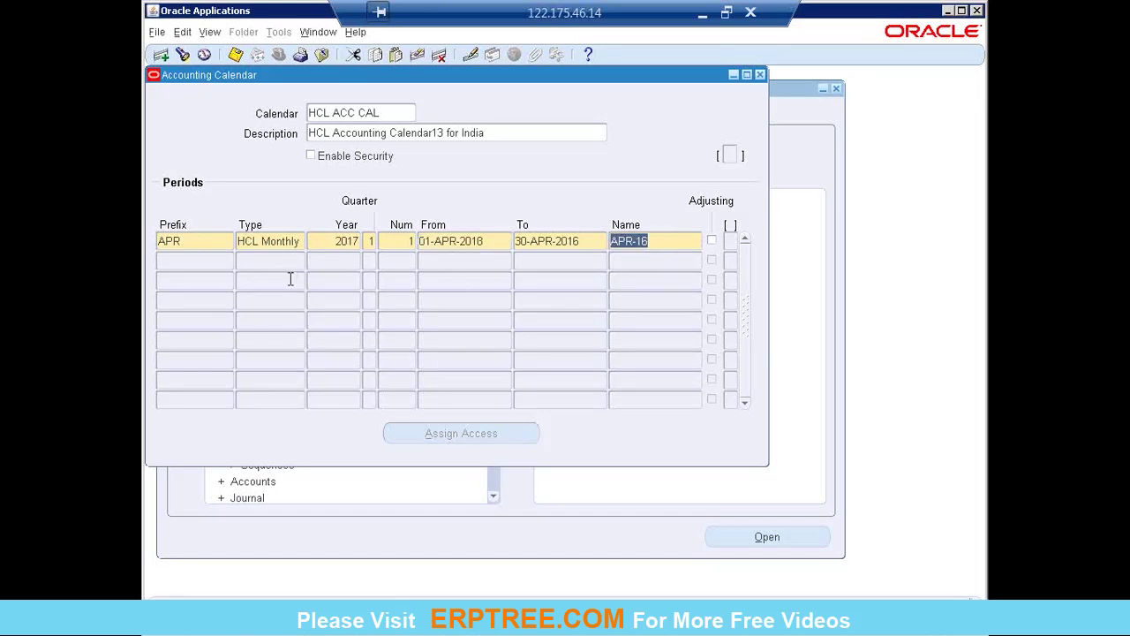
Step: Add a second period with prefix MAY, type HCL Monthly, year 2017 and quarter 1
{"action": "left_click", "coordinate": [183, 262]}
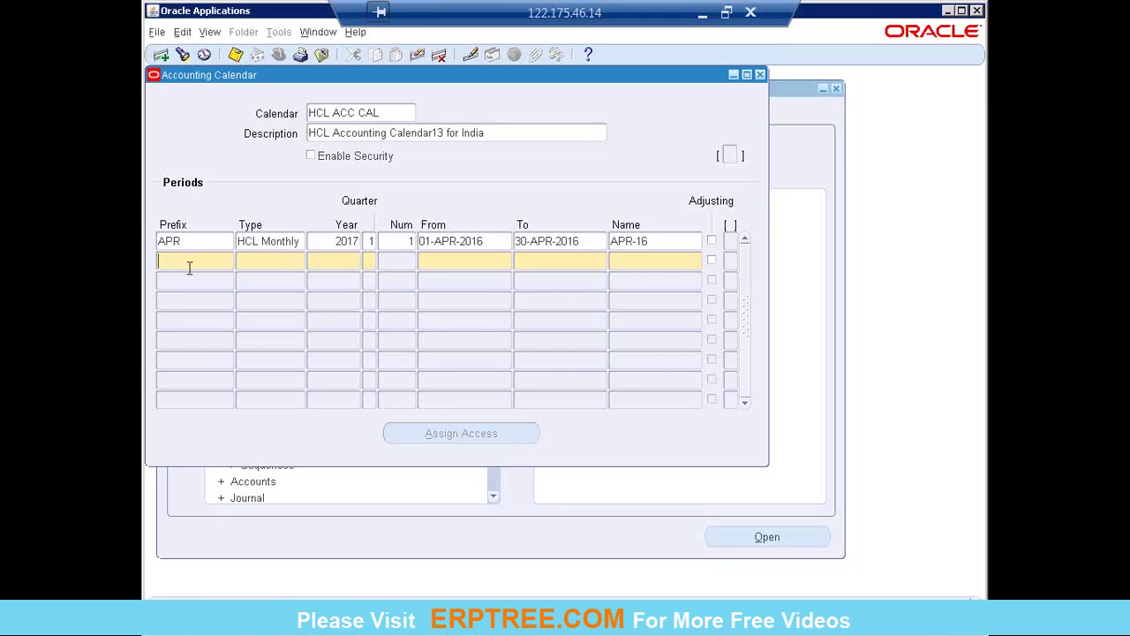
{"action": "type", "text": "MAY"}
{"action": "key", "text": "Tab"}
{"action": "key", "text": "shift+F5"}
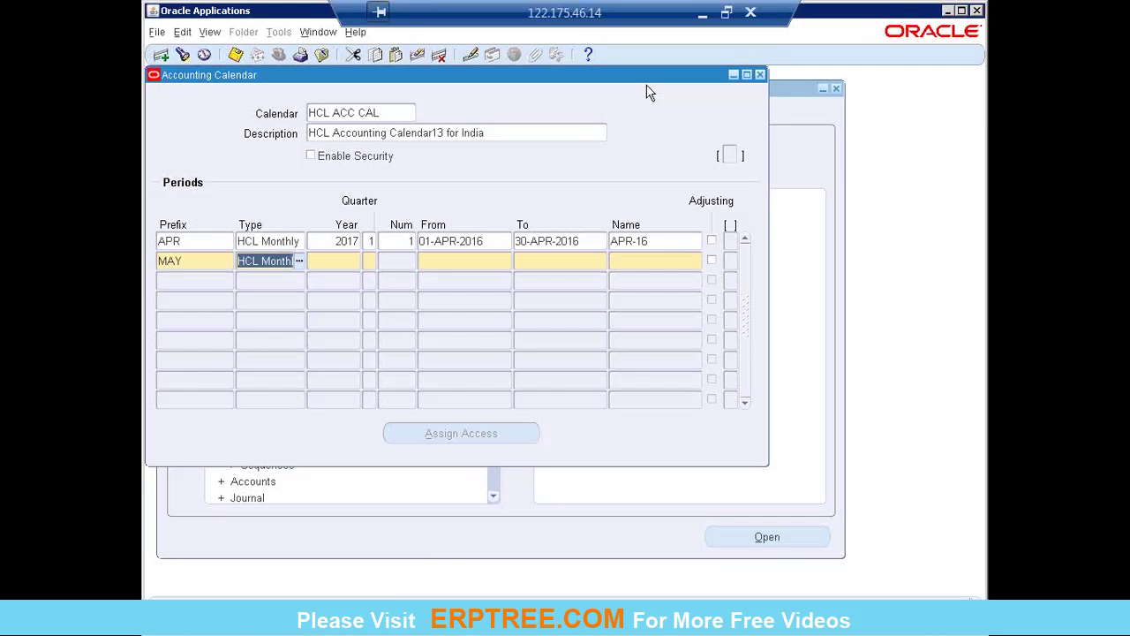
{"action": "key", "text": "Tab"}
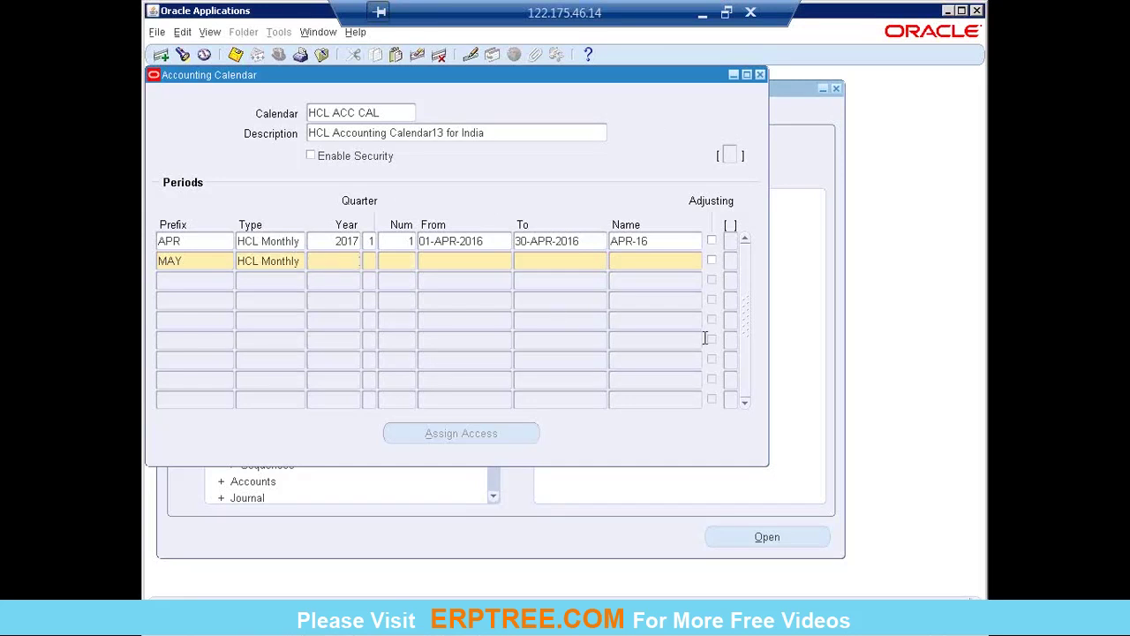
{"action": "key", "text": "Tab"}
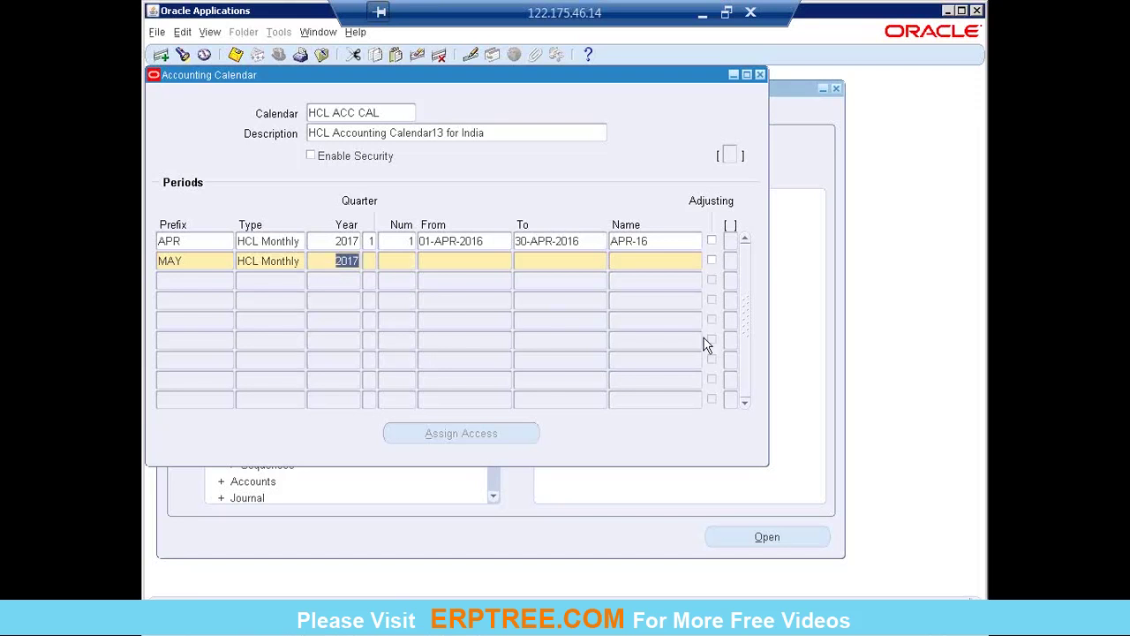
{"action": "key", "text": "Tab"}
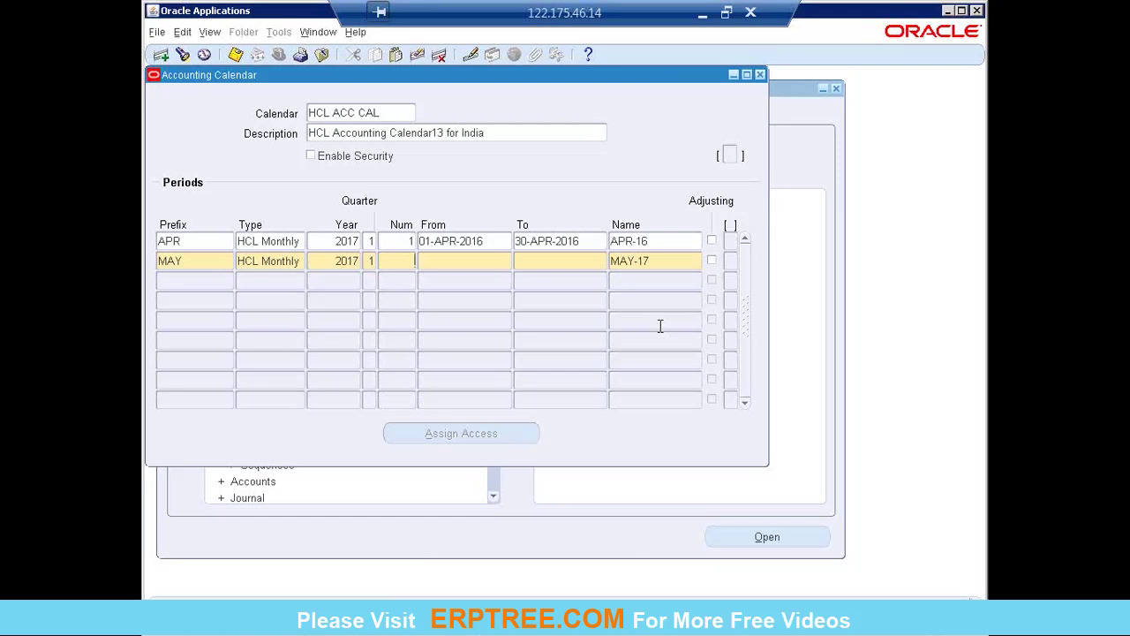
Step: Try to set the MAY period's number to 14
{"action": "type", "text": "4"}
{"action": "key", "text": "Tab"}
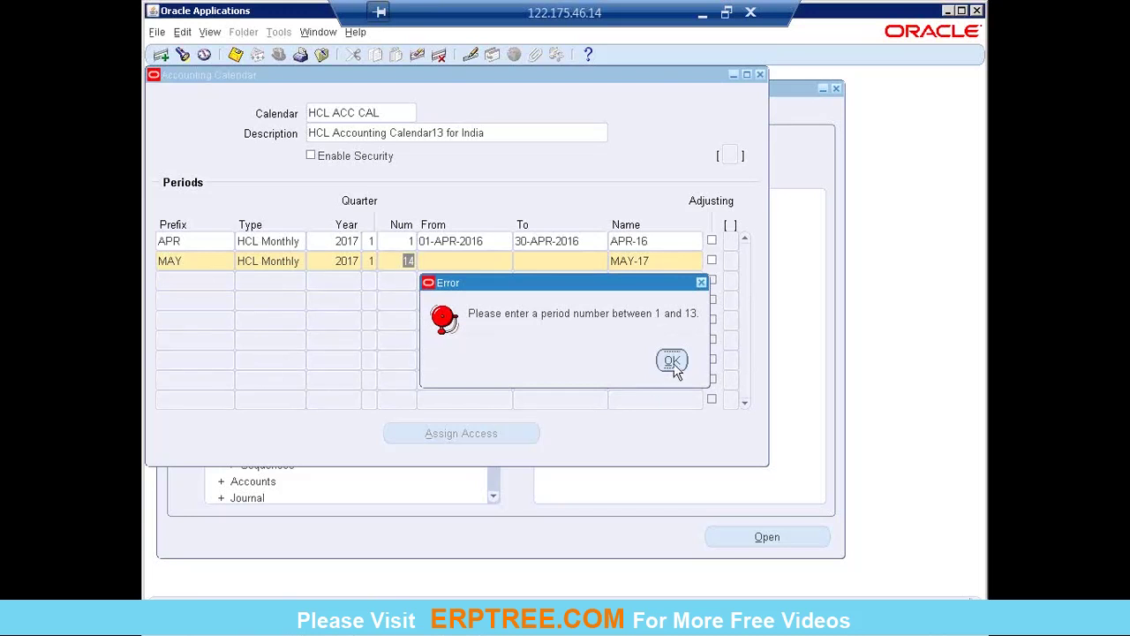
{"action": "left_click", "coordinate": [671, 358]}
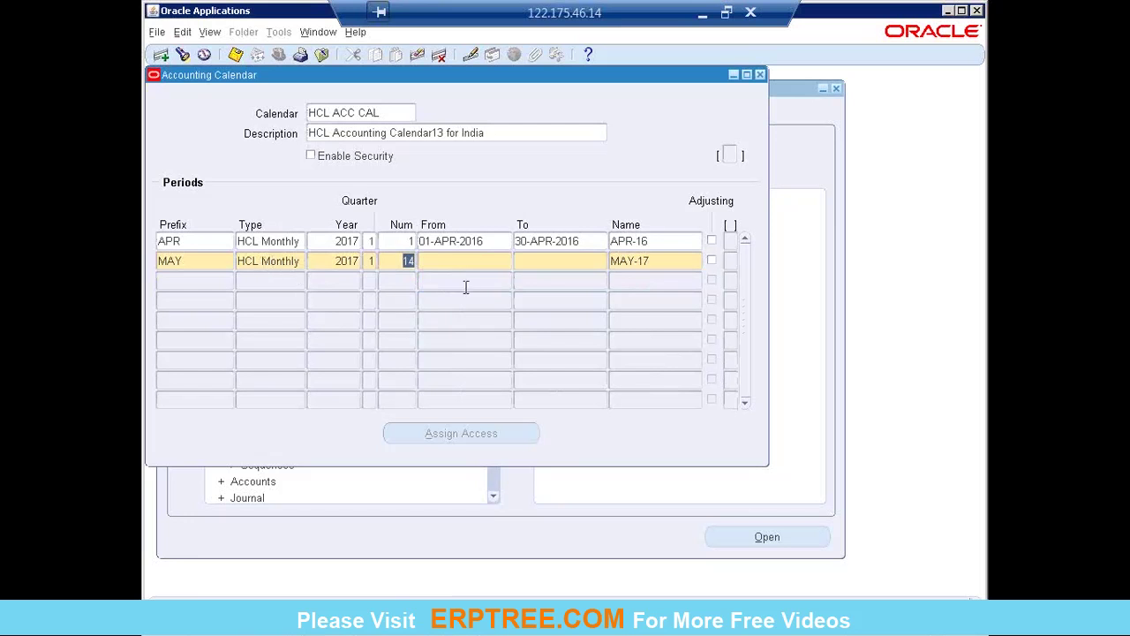
{"action": "left_click", "coordinate": [336, 292]}
{"action": "left_click", "coordinate": [669, 360]}
Step: Set the MAY period's number to 2, with dates from 01-MAY-2016 to 31-MAY-2016
{"action": "type", "text": "2"}
{"action": "key", "text": "Tab"}
{"action": "type", "text": "MAY"}
{"action": "type", "text": "-2016"}
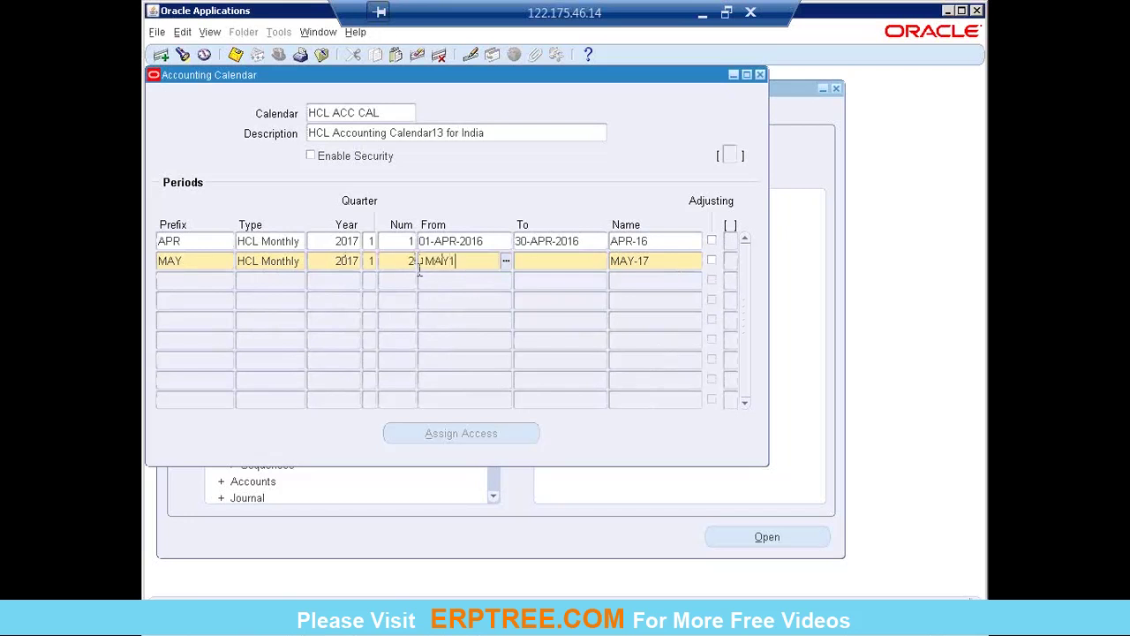
{"action": "key", "text": "Tab"}
{"action": "type", "text": "31-MAY-2016"}
{"action": "key", "text": "Tab"}
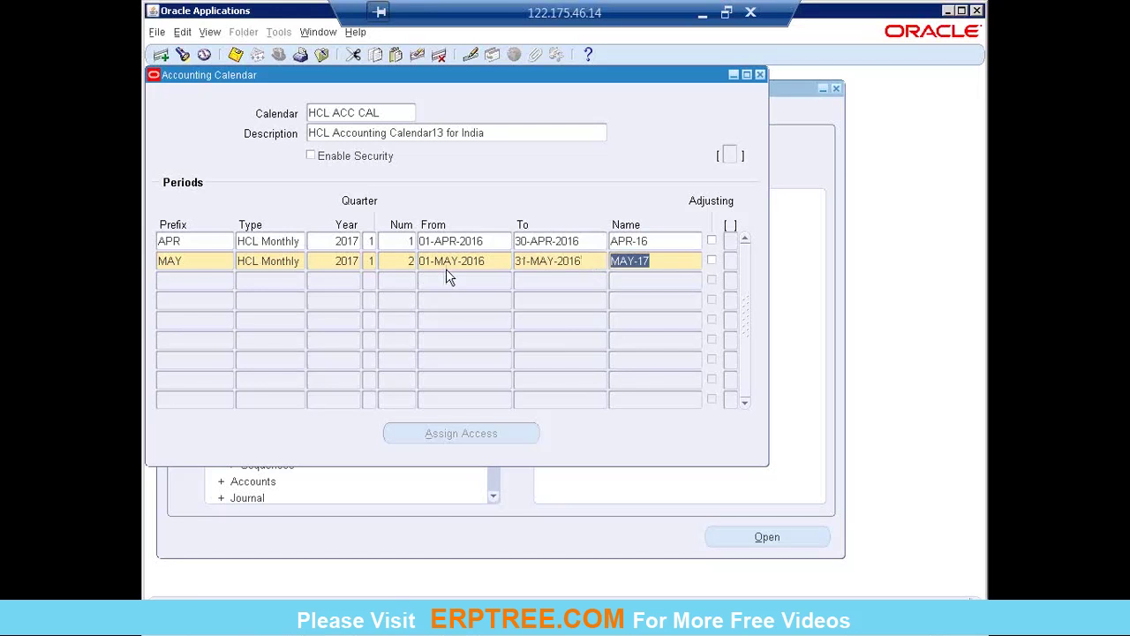
Step: Change the MAY period's name to MAY-16
{"action": "left_click", "coordinate": [676, 260]}
{"action": "key", "text": "BackSpace"}
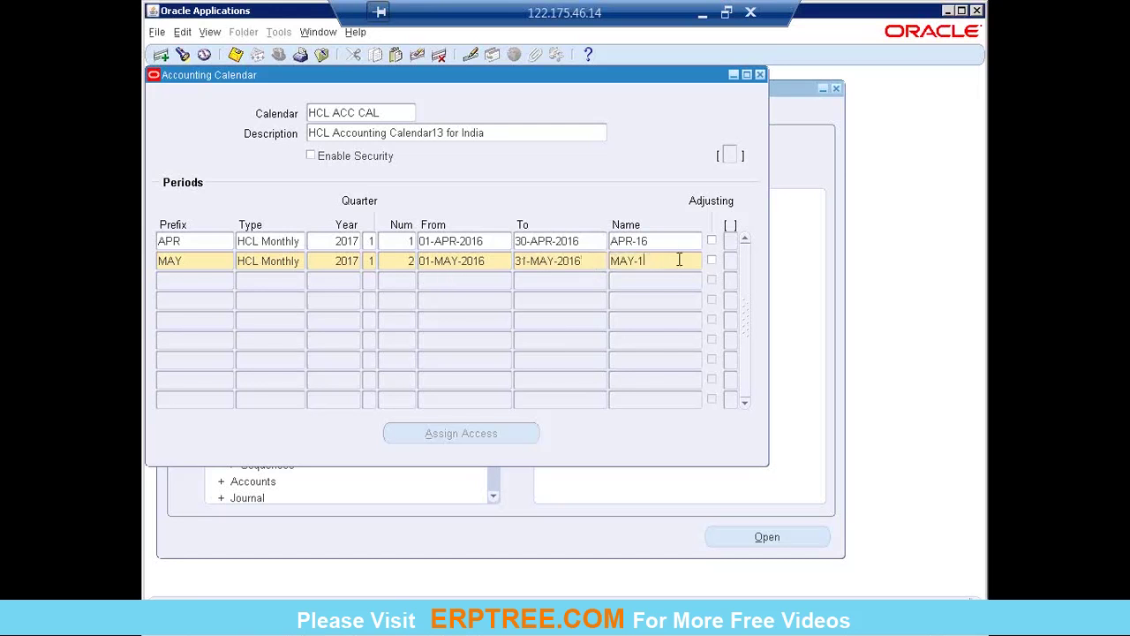
{"action": "type", "text": "6"}
{"action": "key", "text": "Tab"}
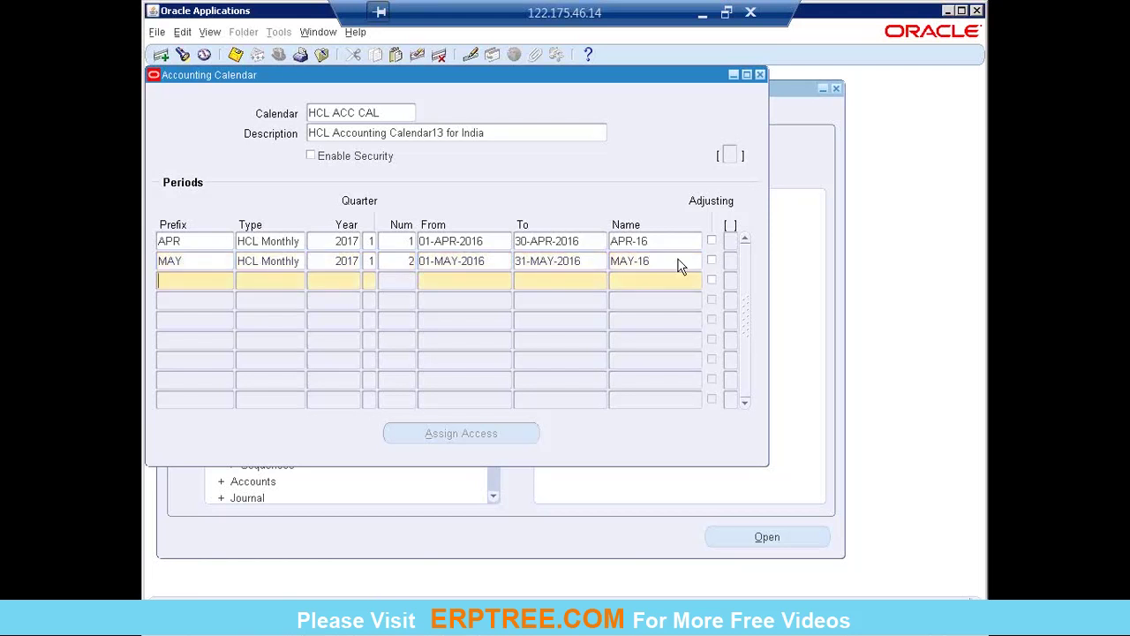
Step: Add a third period with prefix JUN, type HCL Monthly, year 2017 and quarter 1
{"action": "type", "text": "JUN"}
{"action": "key", "text": "Tab"}
{"action": "key", "text": "shift+F5"}
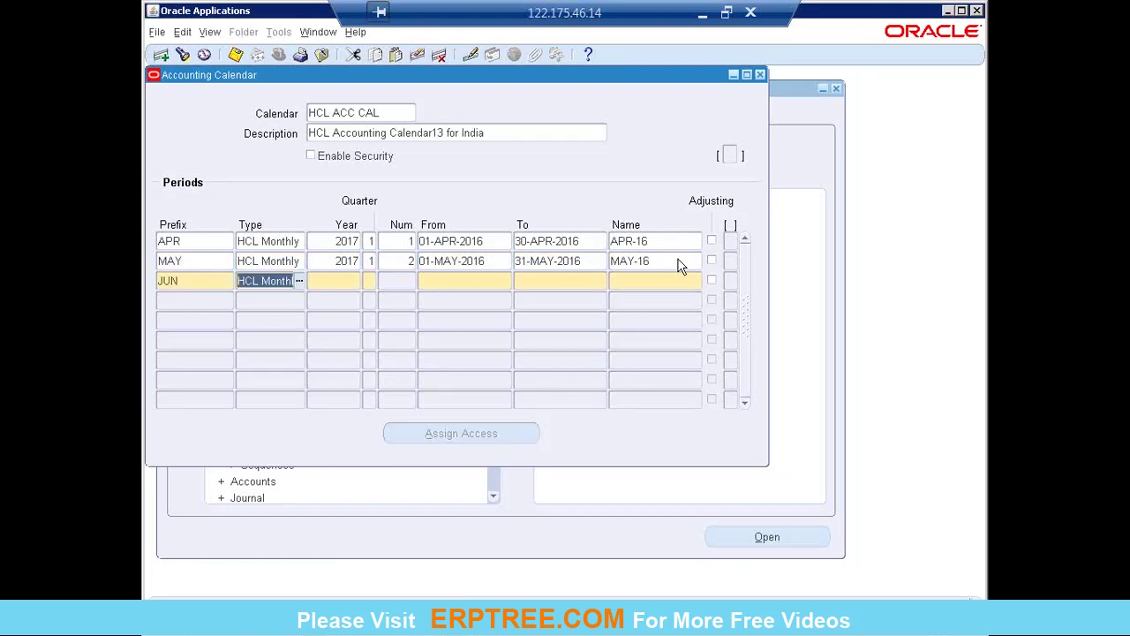
{"action": "key", "text": "Tab"}
{"action": "key", "text": "shift+F5"}
{"action": "key", "text": "Tab"}
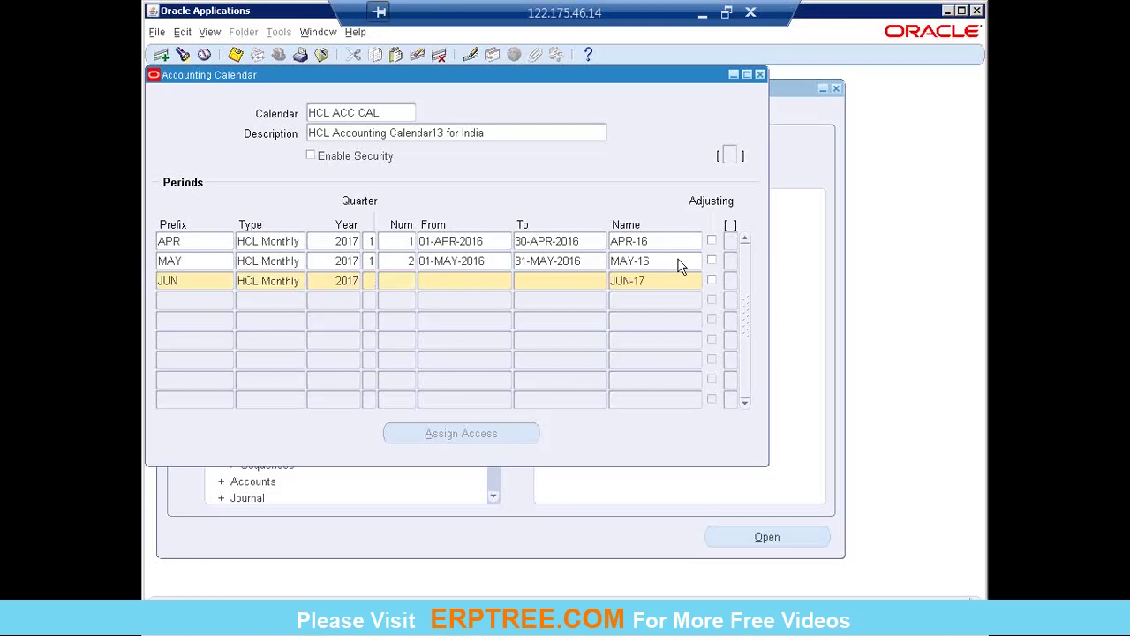
{"action": "key", "text": "Tab"}
Step: Set the JUN period's number to 3, with dates from 01-JUN-2016 to 30-JUN-2016
{"action": "type", "text": "3"}
{"action": "key", "text": "Tab"}
{"action": "type", "text": "1JUN13"}
{"action": "key", "text": "Tab"}
{"action": "type", "text": "30-JUN-2016"}
{"action": "key", "text": "Tab"}
Step: Change the JUN period's name to JUN-16
{"action": "key", "text": "Right"}
{"action": "key", "text": "BackSpace"}
{"action": "type", "text": "6"}
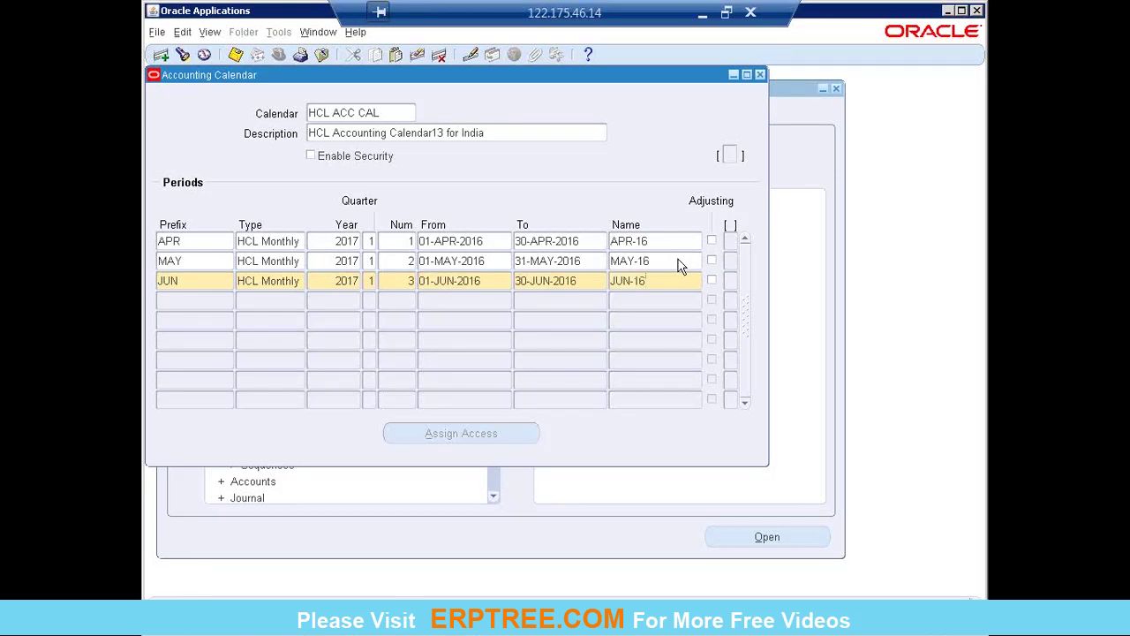
{"action": "key", "text": "Tab"}
Step: Add a fourth period with prefix JUL, type HCL Monthly, year 2017 and quarter 2
{"action": "type", "text": "JUL"}
{"action": "key", "text": "Tab"}
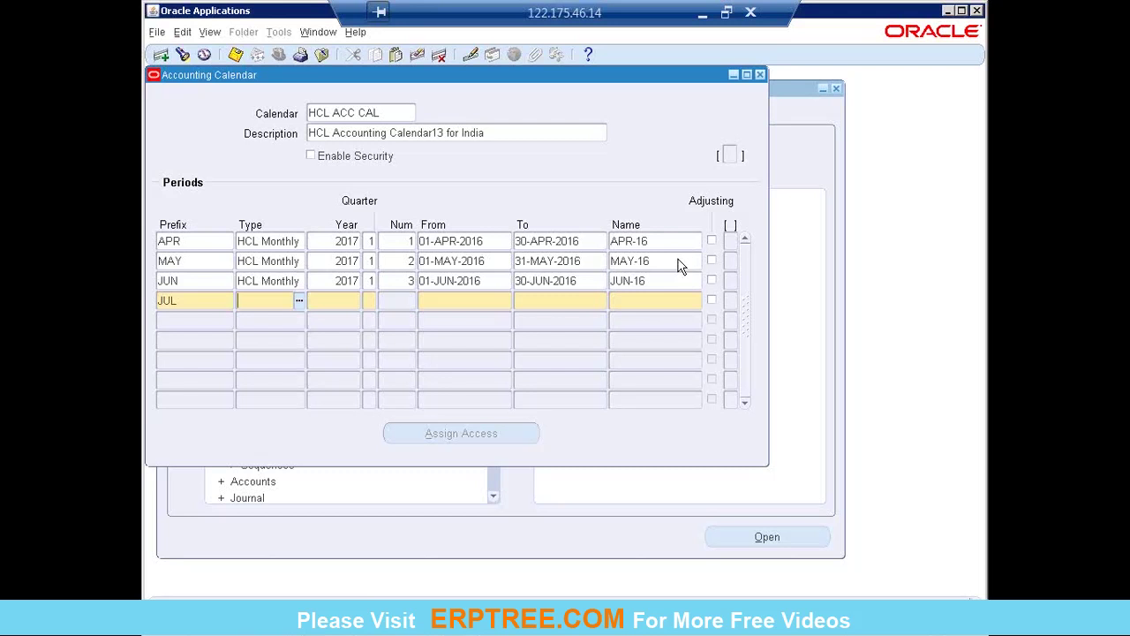
{"action": "key", "text": "shift+F5"}
{"action": "key", "text": "Tab"}
{"action": "key", "text": "shift+F5"}
{"action": "key", "text": "Tab"}
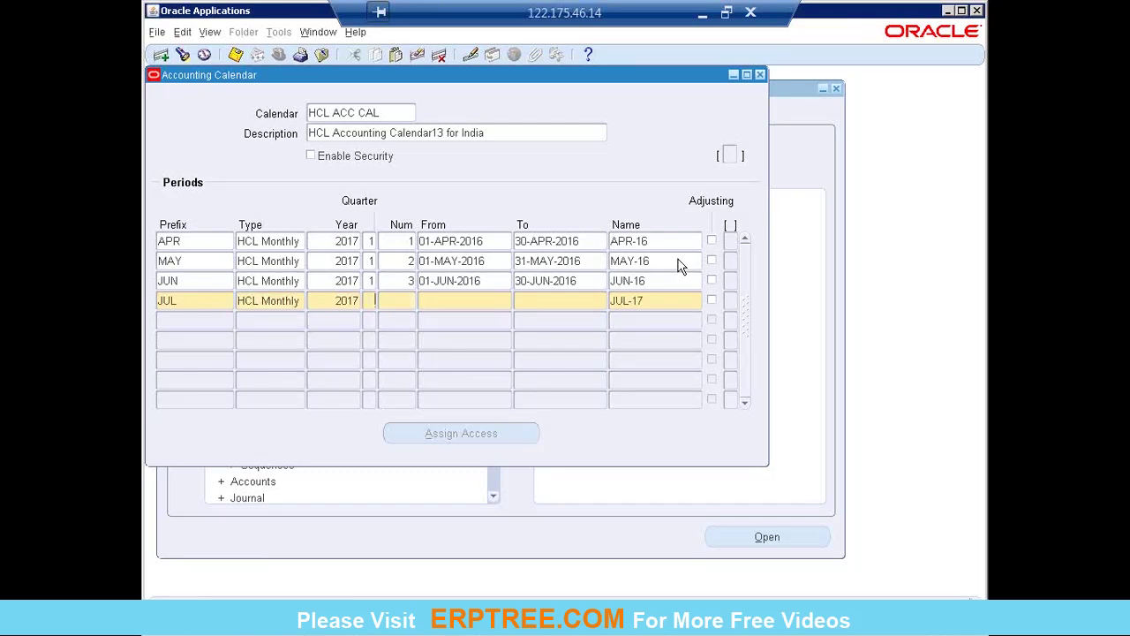
{"action": "type", "text": "2"}
{"action": "key", "text": "Tab"}
Step: Set the JUL period's number to 4 and its From date to 01-JUL-2016
{"action": "type", "text": "4"}
{"action": "key", "text": "Tab"}
{"action": "type", "text": "1-JUL-201"}
{"action": "type", "text": "6"}
{"action": "key", "text": "Tab"}
Step: Set the JUL period's To date to 31-JUL-2016
{"action": "type", "text": "31J"}
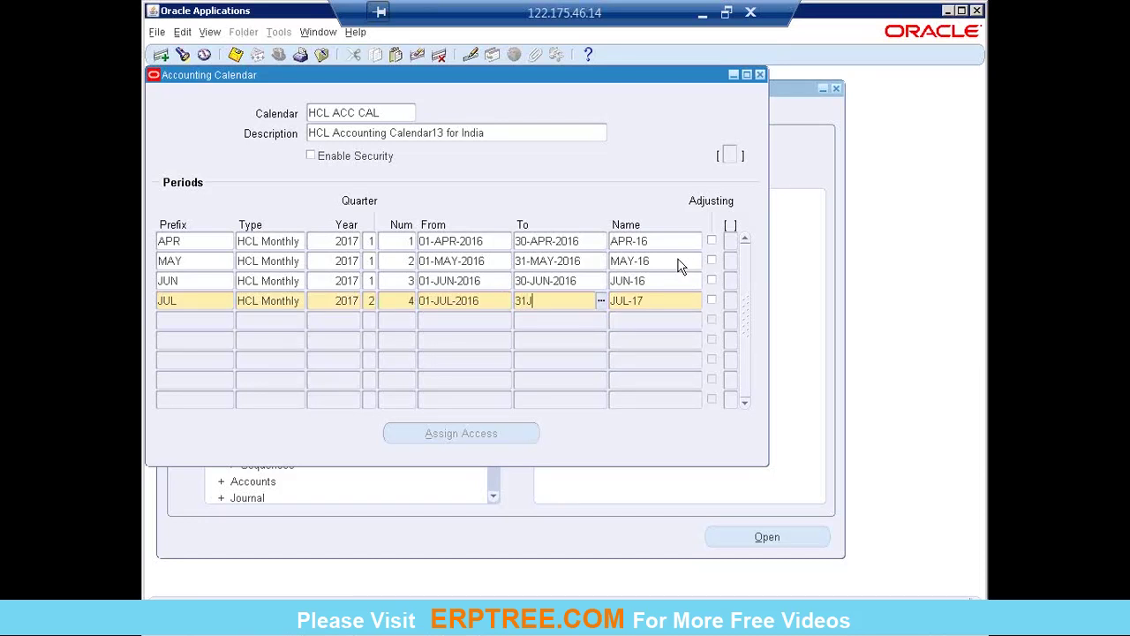
{"action": "type", "text": "L16"}
{"action": "key", "text": "shift+Home"}
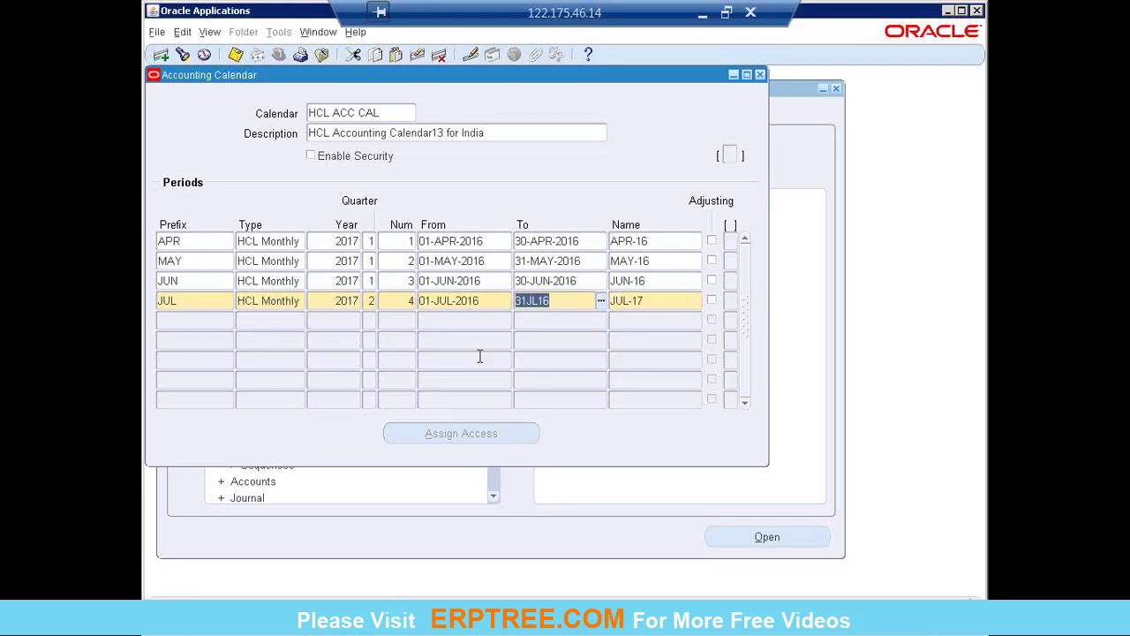
{"action": "left_click", "coordinate": [539, 301]}
{"action": "type", "text": "U"}
{"action": "key", "text": "Tab"}
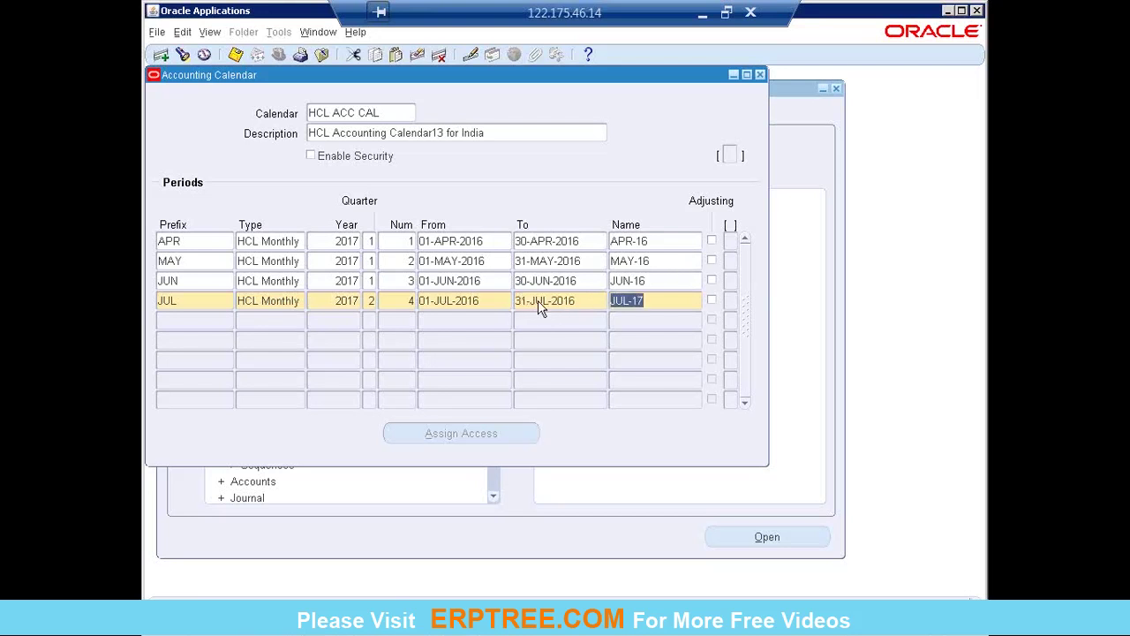
Step: Change the JUL period's name to JUL-16
{"action": "key", "text": "End"}
{"action": "key", "text": "BackSpace"}
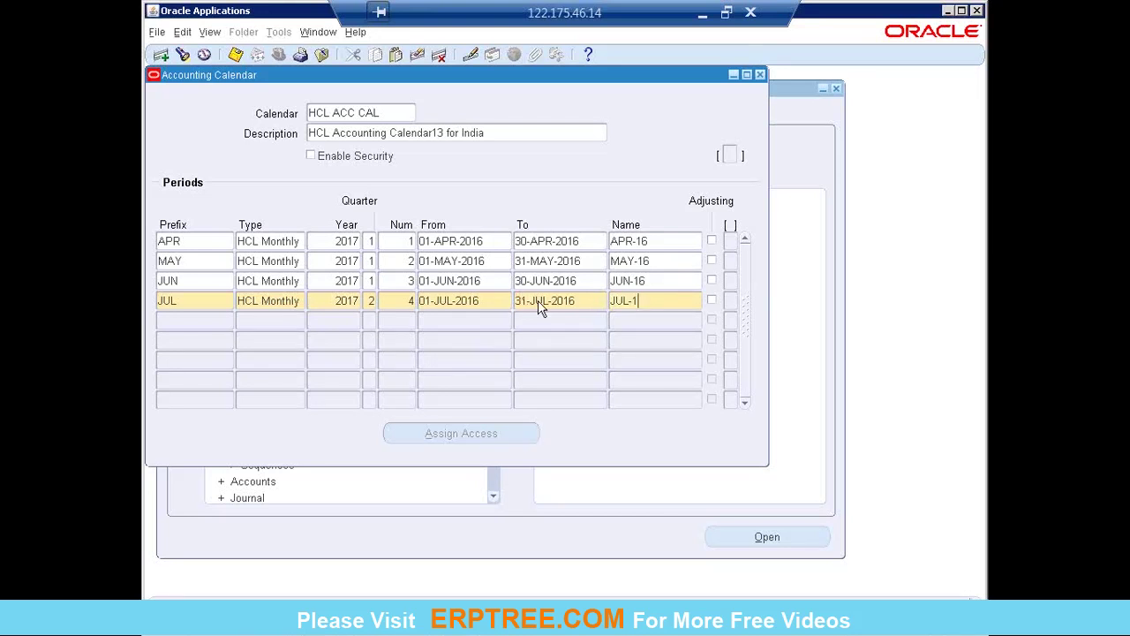
{"action": "type", "text": "6"}
{"action": "key", "text": "Tab"}
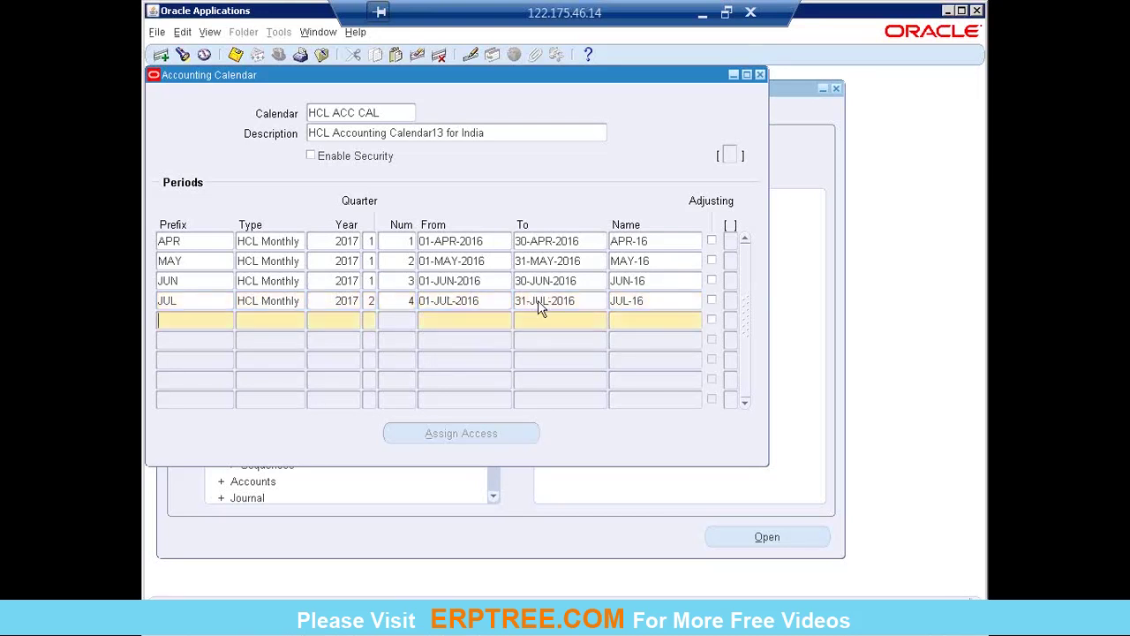
Step: Add a fifth period with prefix AUG, type HCL Monthly, year 2017 and quarter 2
{"action": "type", "text": "AUG"}
{"action": "key", "text": "Tab"}
{"action": "key", "text": "shift+F5"}
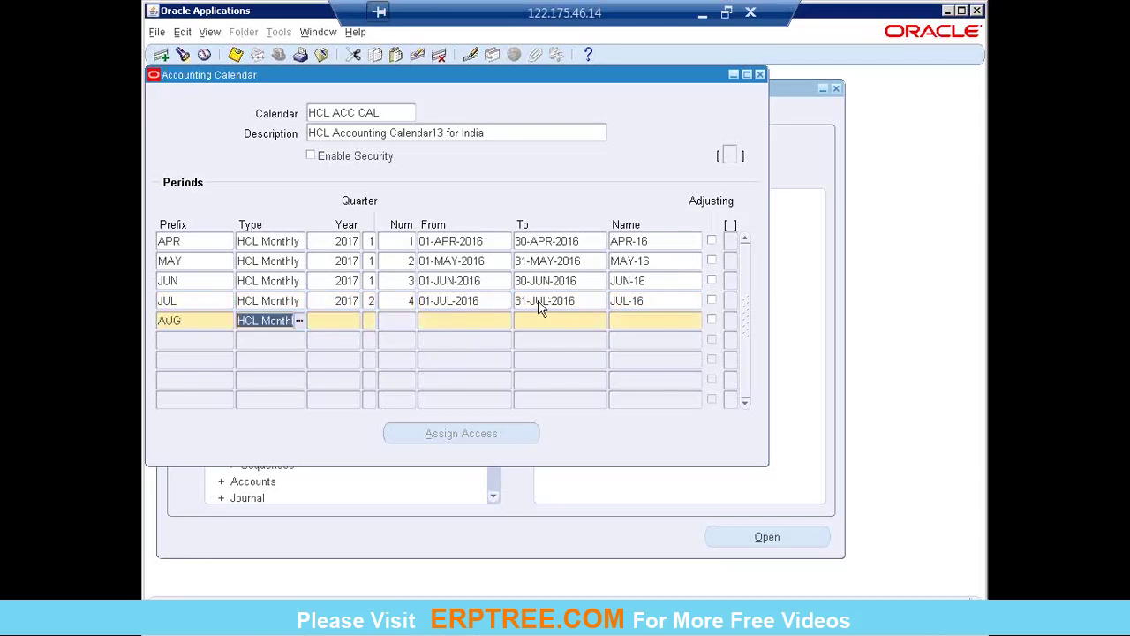
{"action": "key", "text": "Tab"}
{"action": "key", "text": "shift+F5"}
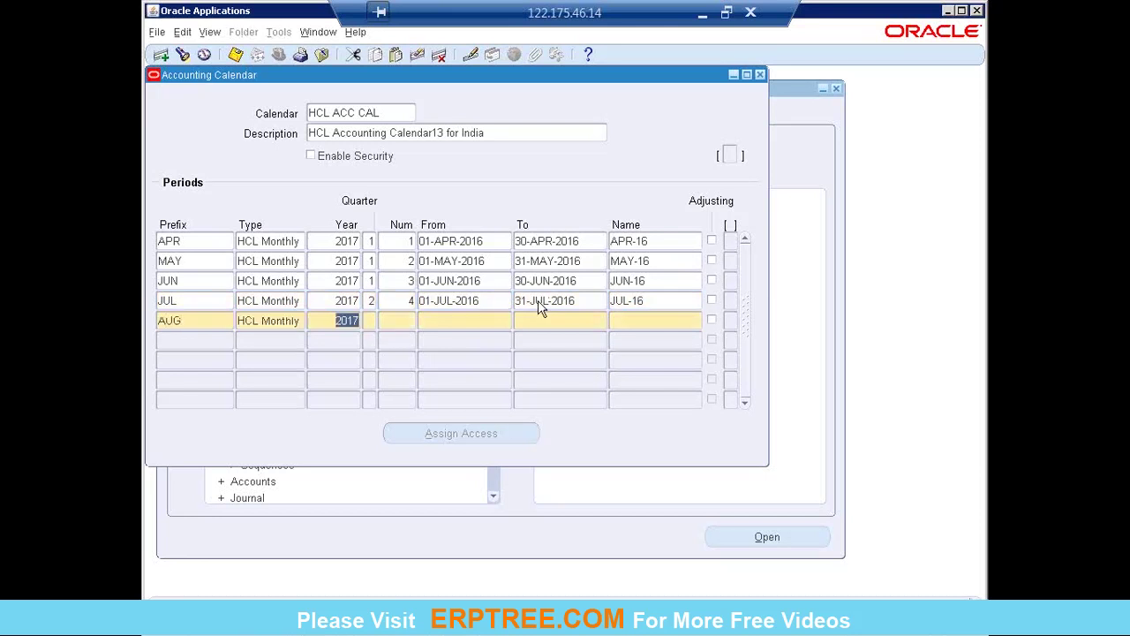
{"action": "key", "text": "Tab"}
{"action": "type", "text": "2"}
{"action": "key", "text": "Tab"}
Step: Set the AUG period's number to 5, with dates from 01-AUG-2016 to 31-AUG-2016
{"action": "type", "text": "5"}
{"action": "key", "text": "Tab"}
{"action": "type", "text": "1"}
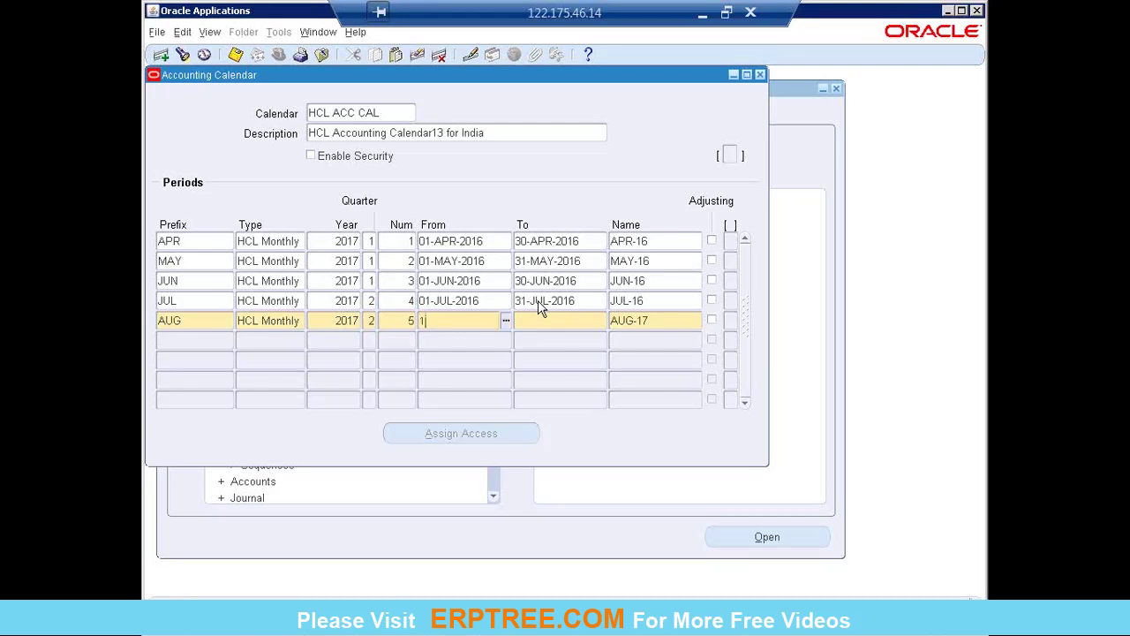
{"action": "type", "text": "-AUG-2016"}
{"action": "key", "text": "Tab"}
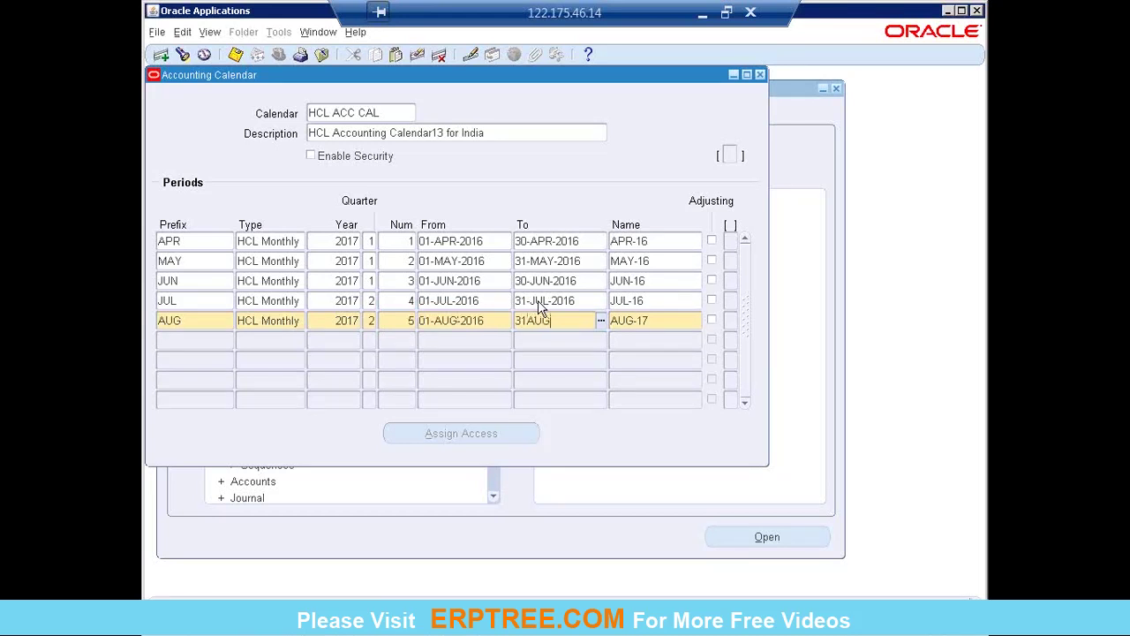
{"action": "key", "text": "Tab"}
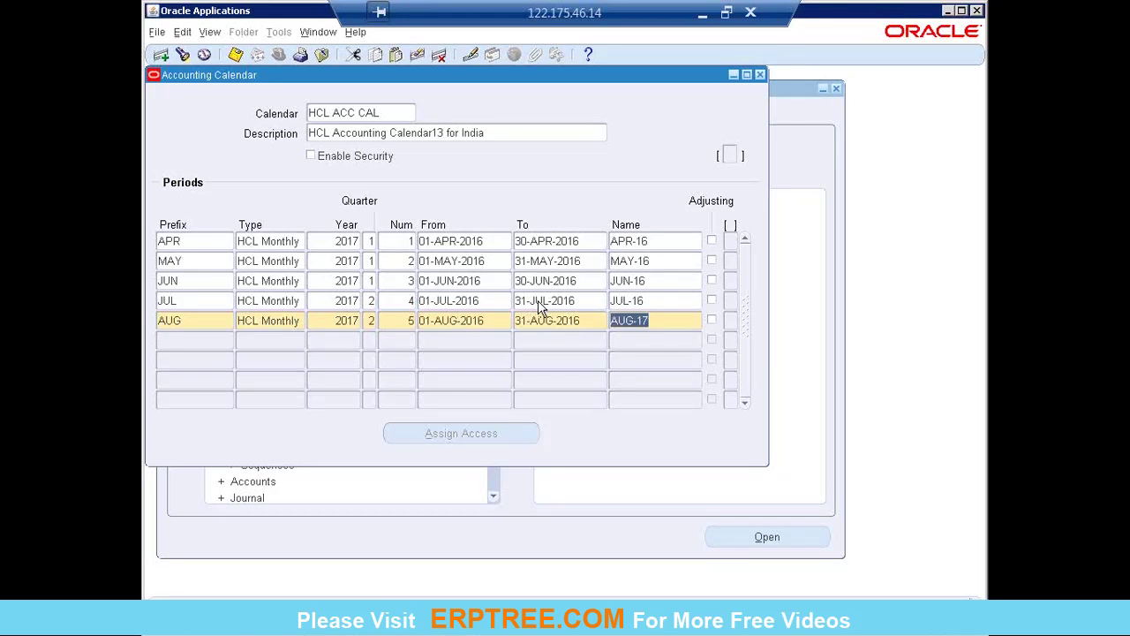
Step: Change the AUG period's name to AUG-16
{"action": "key", "text": "Right"}
{"action": "key", "text": "BackSpace"}
{"action": "type", "text": "6"}
{"action": "key", "text": "Tab"}
Step: Add a sixth period with prefix SEP, type HCL Monthly, year 2017 and quarter 2
{"action": "type", "text": "SEP"}
{"action": "key", "text": "Tab"}
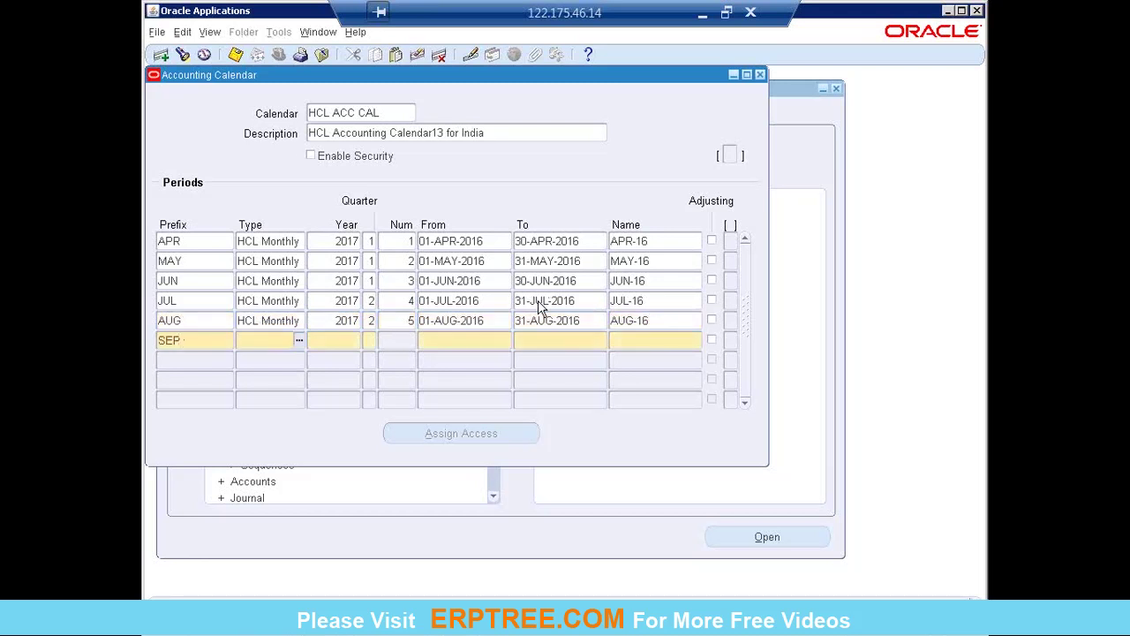
{"action": "key", "text": "shift+F5"}
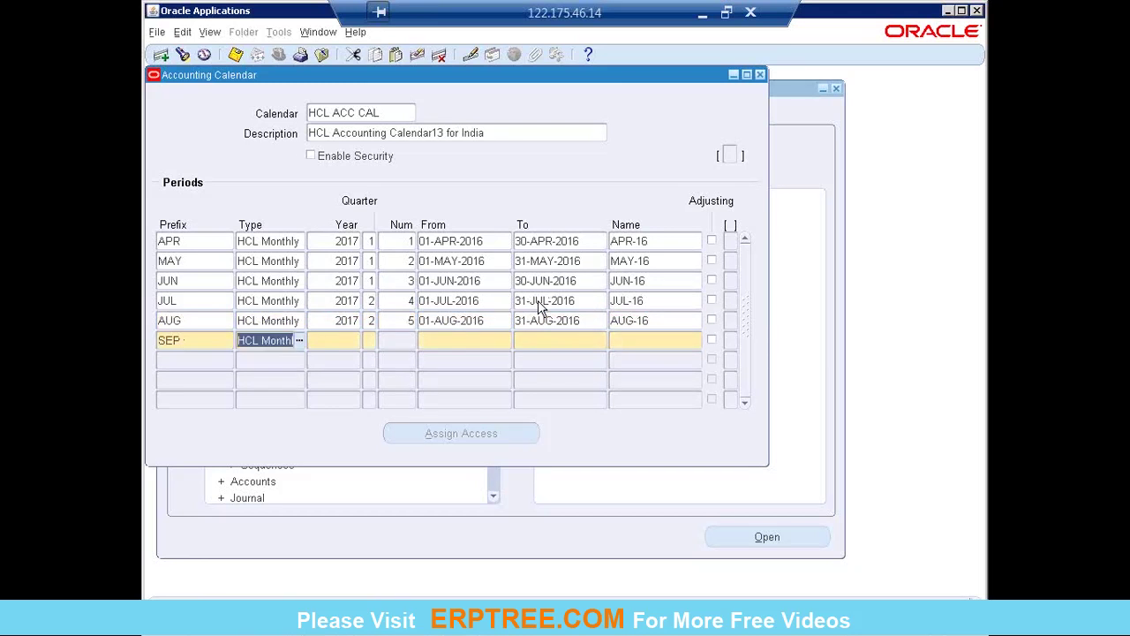
{"action": "key", "text": "Tab"}
{"action": "key", "text": "shift+F5"}
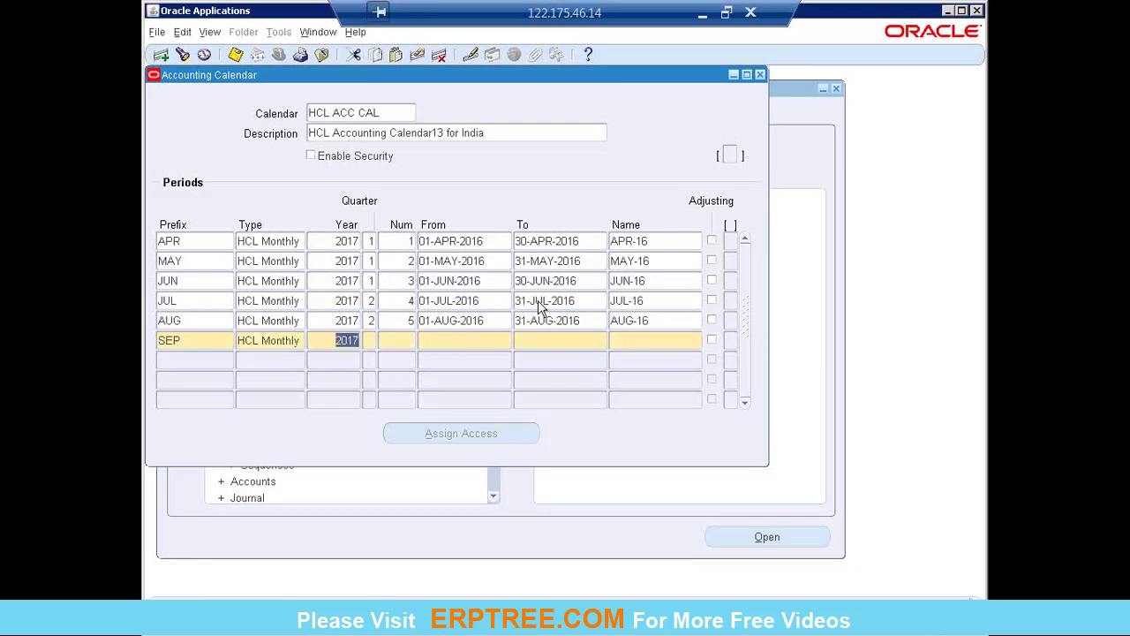
{"action": "key", "text": "Tab"}
{"action": "type", "text": "2"}
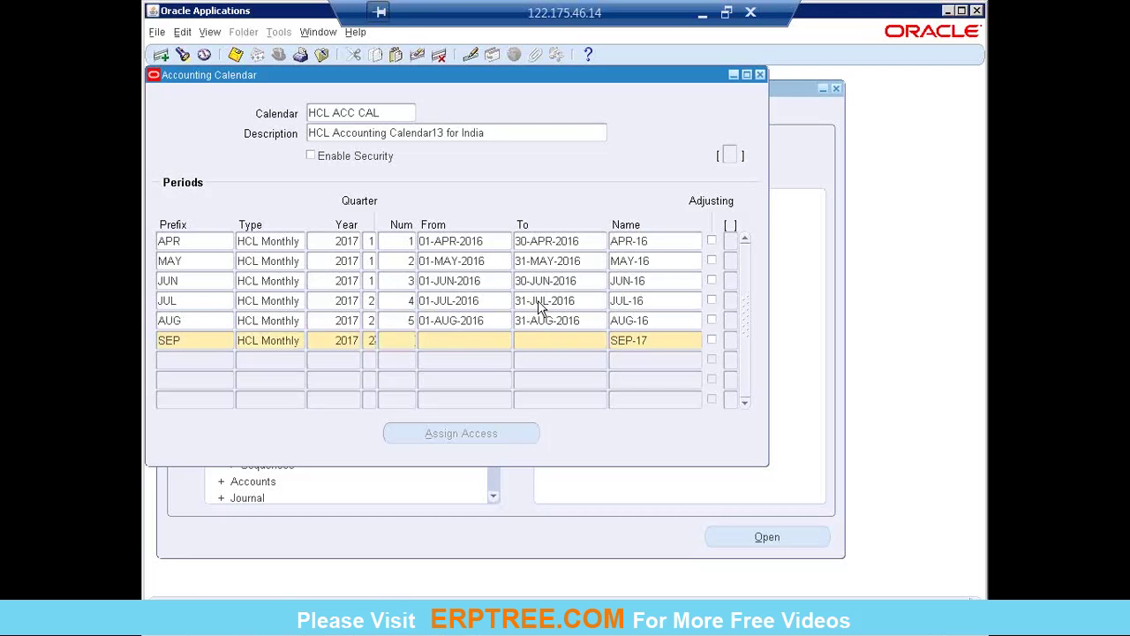
Step: Set the SEP period's number to 6, with dates from 01-SEP-2016 to 30-SEP-2016
{"action": "type", "text": "6"}
{"action": "key", "text": "Tab"}
{"action": "type", "text": "1-SEP-2016"}
{"action": "key", "text": "Tab"}
{"action": "type", "text": "30-SE"}
{"action": "type", "text": "P-2016"}
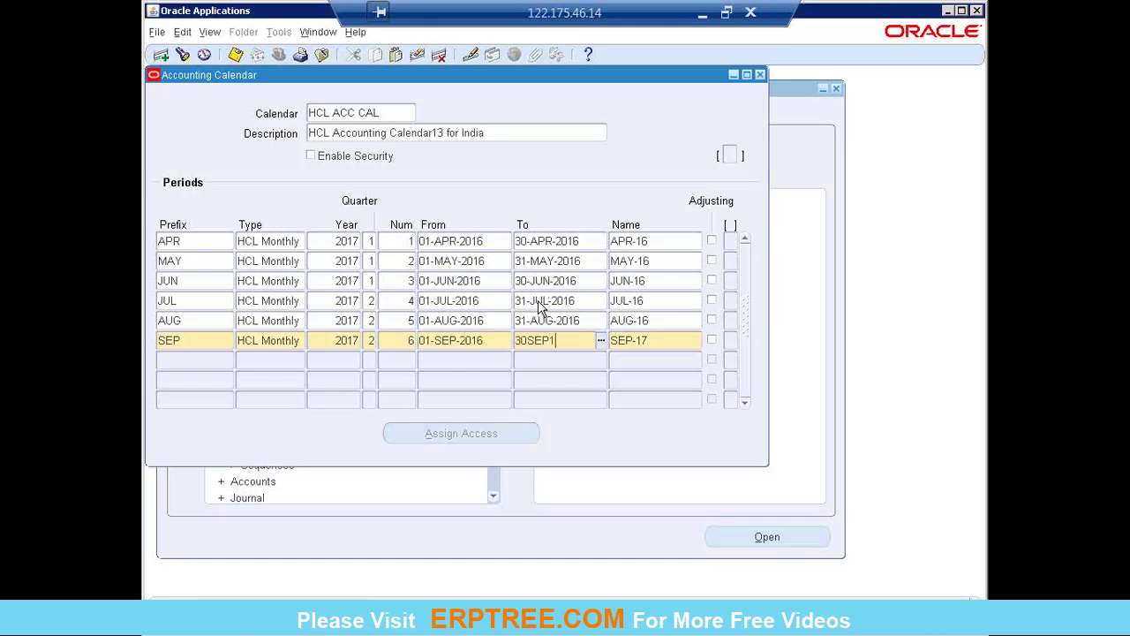
{"action": "key", "text": "Tab"}
Step: Change the SEP period's name to SEP-16
{"action": "key", "text": "End"}
{"action": "key", "text": "BackSpace"}
{"action": "type", "text": "6"}
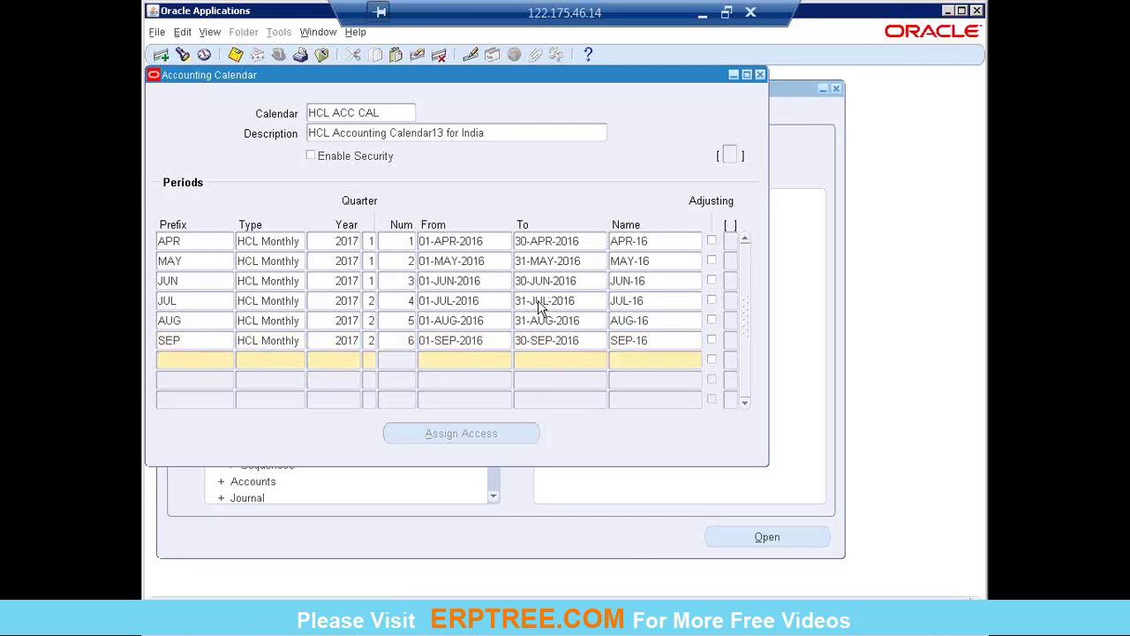
Step: Add a seventh period with prefix OCT, type HCL Monthly, year 2017 and quarter 3
{"action": "type", "text": "OCT"}
{"action": "key", "text": "Tab"}
{"action": "key", "text": "shift+F5"}
{"action": "key", "text": "Tab"}
{"action": "key", "text": "shift+F5"}
{"action": "key", "text": "Tab"}
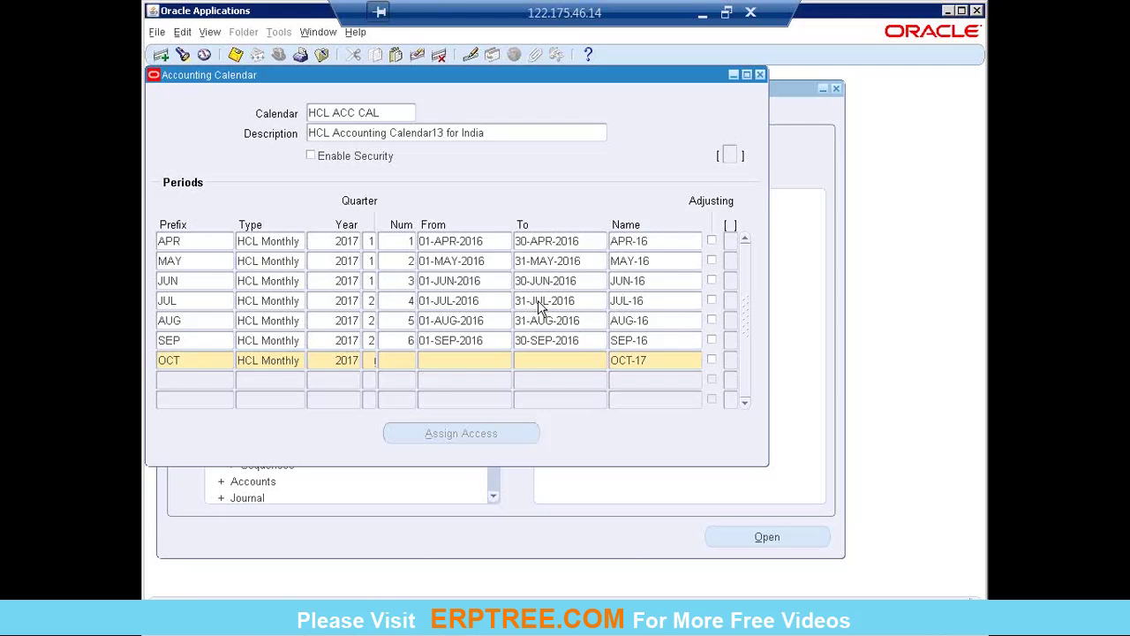
{"action": "type", "text": "3"}
{"action": "key", "text": "Tab"}
Step: Set the OCT period's number to 7, with dates from 01-OCT-2016 to 31-OCT-2016
{"action": "type", "text": "7"}
{"action": "key", "text": "Tab"}
{"action": "type", "text": "1-OCT-20"}
{"action": "type", "text": "16"}
{"action": "key", "text": "Tab"}
{"action": "type", "text": "31OCT16"}
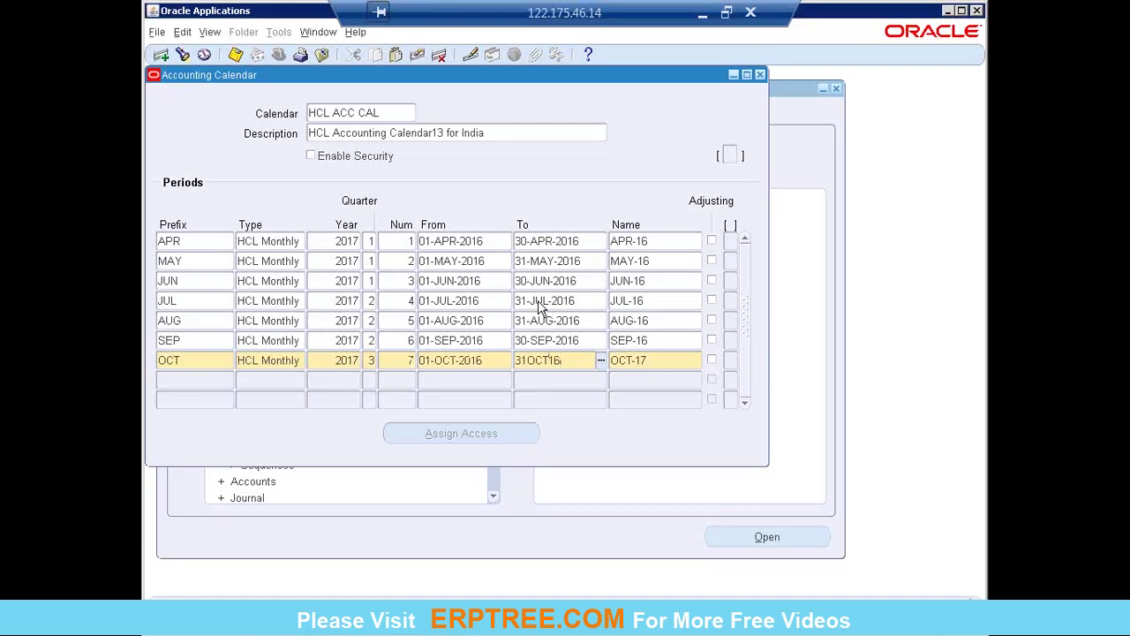
{"action": "key", "text": "Tab"}
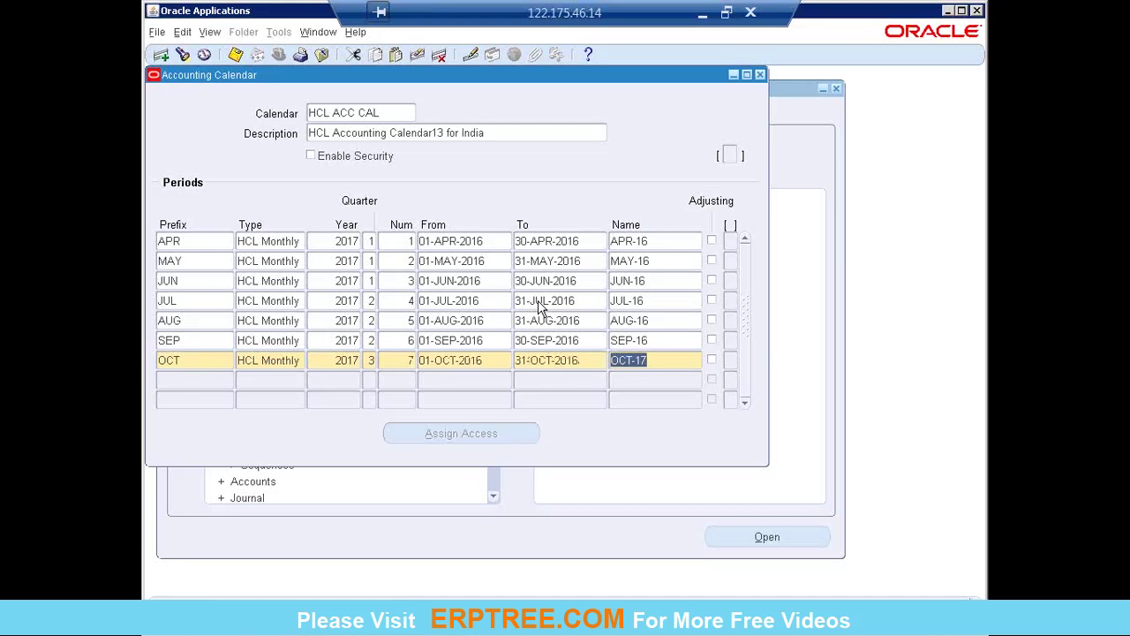
Step: Change the OCT period's name to OCT-16
{"action": "key", "text": "End"}
{"action": "key", "text": "BackSpace"}
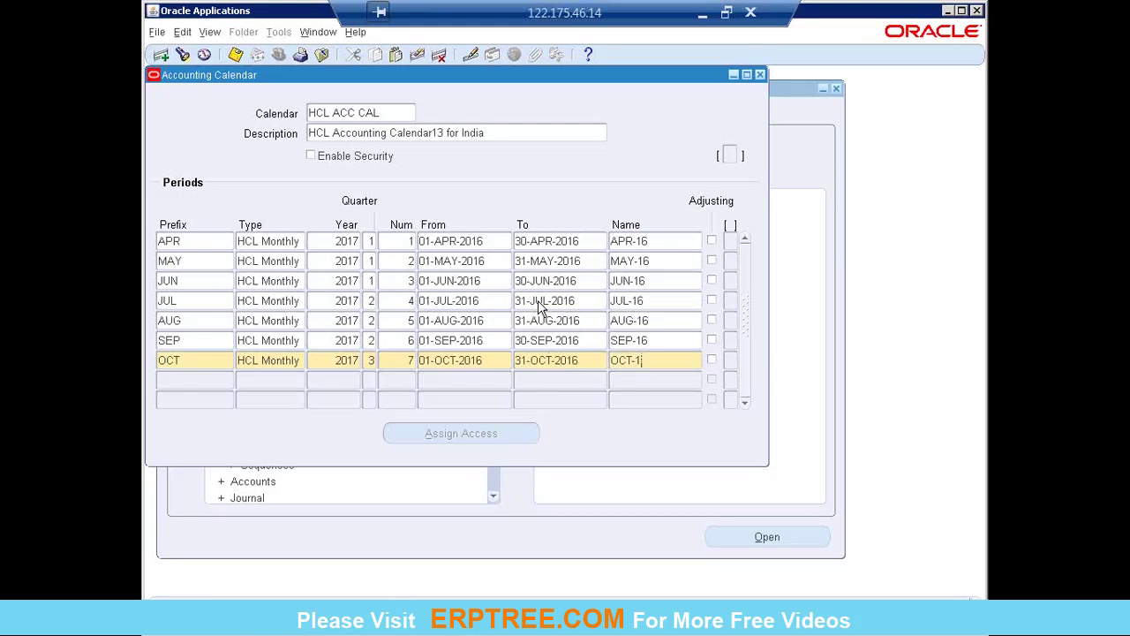
{"action": "type", "text": "6"}
{"action": "key", "text": "Tab"}
Step: Add an eighth period with prefix NOV, type HCL Monthly, year 2017 and quarter 3
{"action": "type", "text": "NOV"}
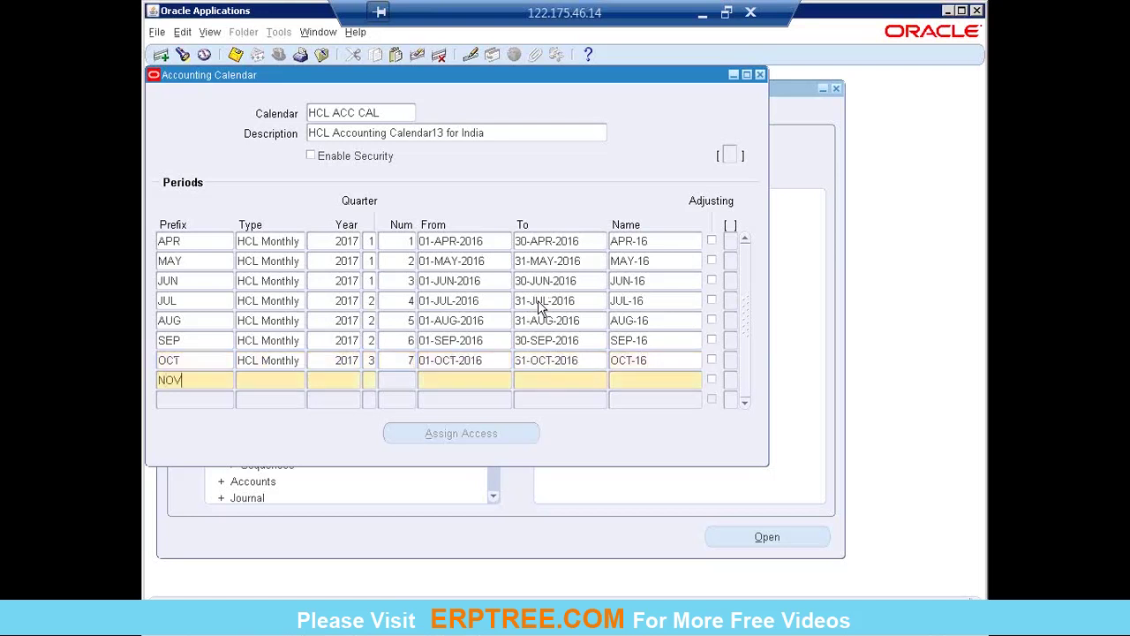
{"action": "key", "text": "Tab"}
{"action": "key", "text": "shift+F5"}
{"action": "key", "text": "Tab"}
{"action": "key", "text": "shift+F5"}
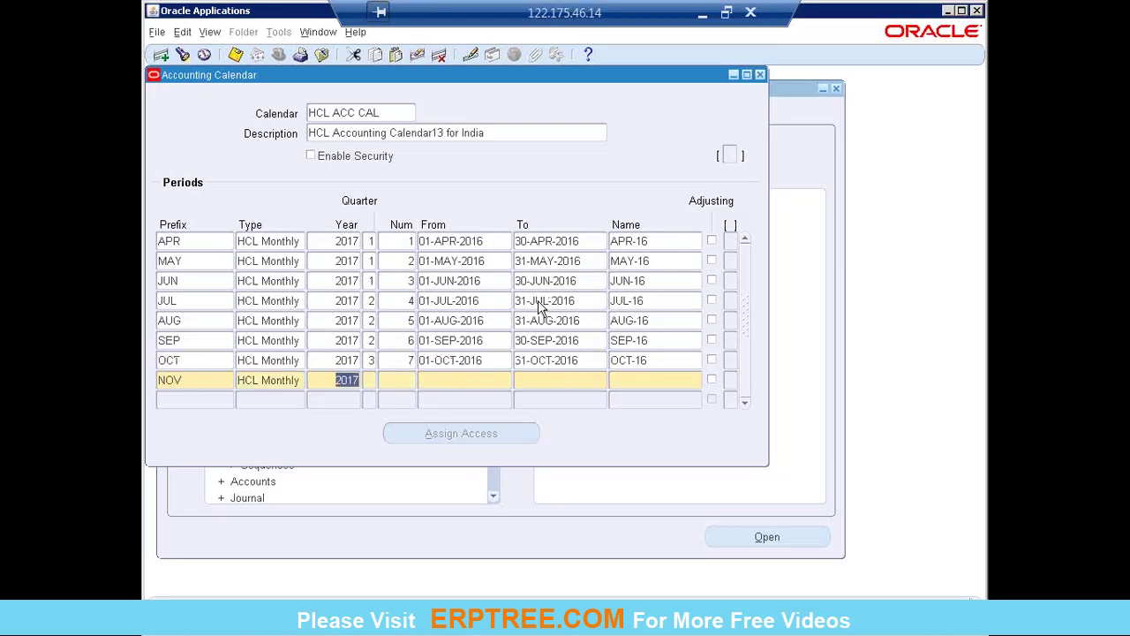
{"action": "key", "text": "Tab"}
{"action": "type", "text": "3"}
{"action": "key", "text": "Tab"}
Step: Set the NOV period's number to 8, with dates from 01-NOV-2016 to 30-NOV-2016
{"action": "type", "text": "8"}
{"action": "key", "text": "Tab"}
{"action": "type", "text": "1-NOV-20"}
{"action": "type", "text": "16"}
{"action": "key", "text": "Tab"}
{"action": "type", "text": "30NOV16"}
{"action": "key", "text": "Tab"}
Step: Change the NOV period's name to NOV-16
{"action": "key", "text": "Right"}
{"action": "key", "text": "BackSpace"}
{"action": "type", "text": "6"}
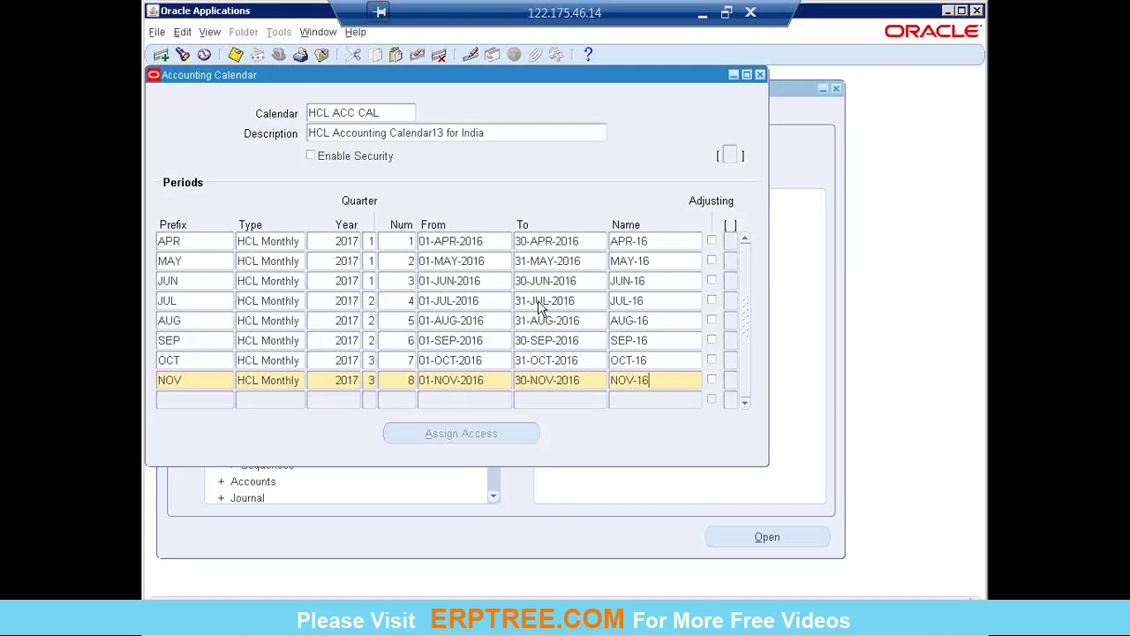
{"action": "key", "text": "Tab"}
Step: Add a ninth period with prefix DEC, type HCL Monthly, year 2017 and quarter 3
{"action": "type", "text": "DEC"}
{"action": "key", "text": "Tab"}
{"action": "key", "text": "shift+F5"}
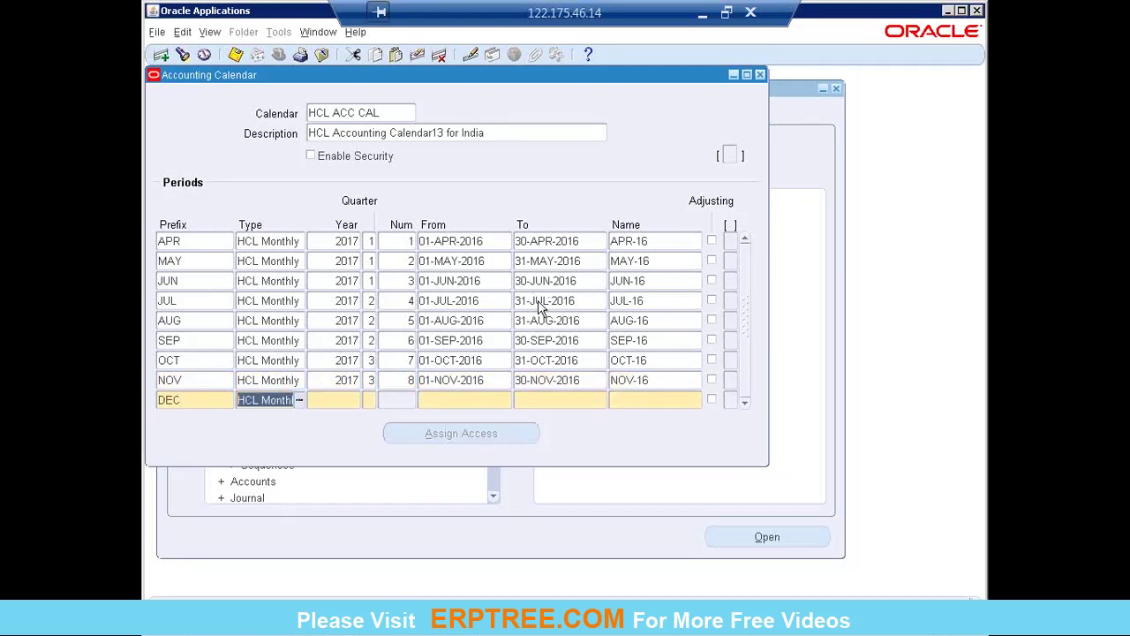
{"action": "key", "text": "Tab"}
{"action": "key", "text": "shift+F5"}
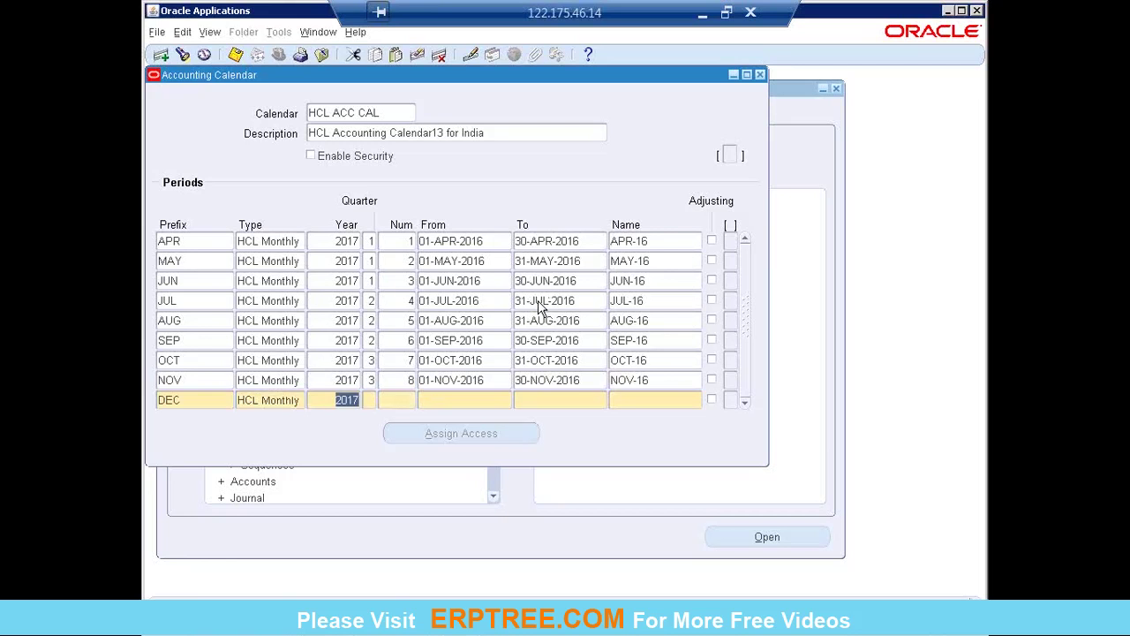
{"action": "key", "text": "Tab"}
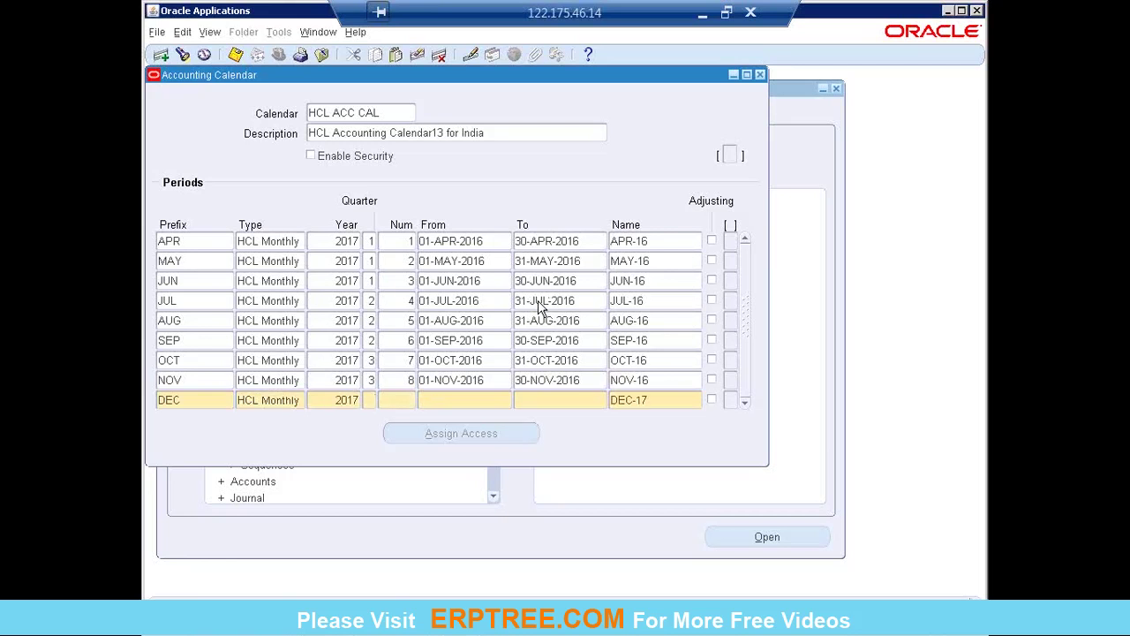
{"action": "type", "text": "3"}
{"action": "key", "text": "Tab"}
Step: Set the DEC period's number to 9, with dates from 01-DEC-2016 to 31-DEC-2016
{"action": "type", "text": "9"}
{"action": "key", "text": "Tab"}
{"action": "type", "text": "1-"}
{"action": "type", "text": "DEC"}
{"action": "type", "text": "-2016"}
{"action": "key", "text": "Tab"}
{"action": "type", "text": "31-DEC-201"}
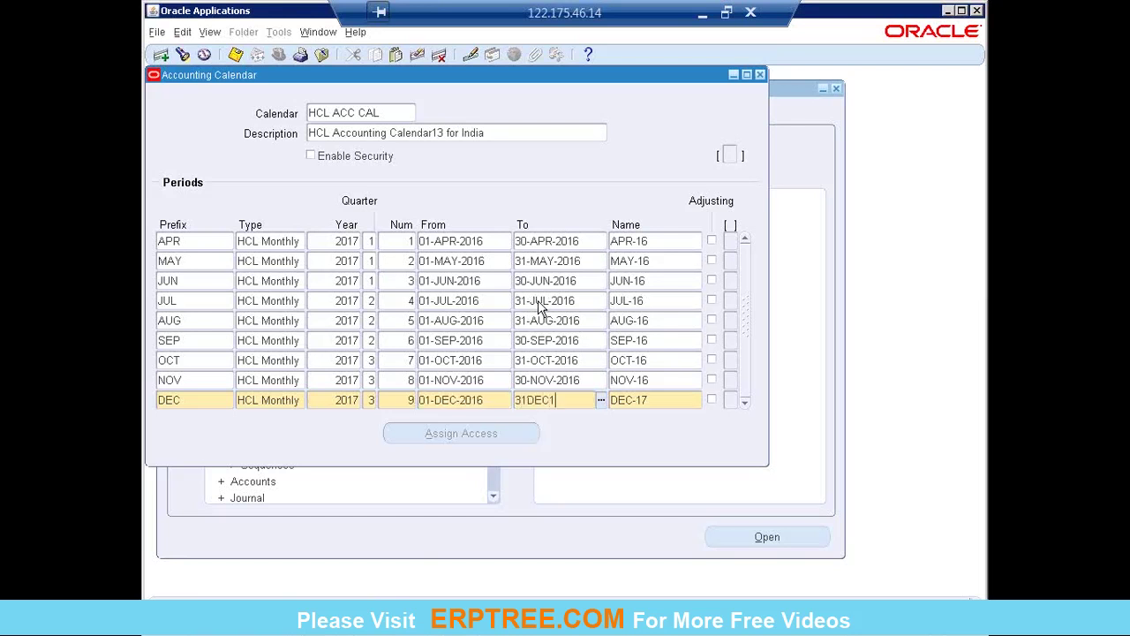
{"action": "type", "text": "6"}
{"action": "key", "text": "Tab"}
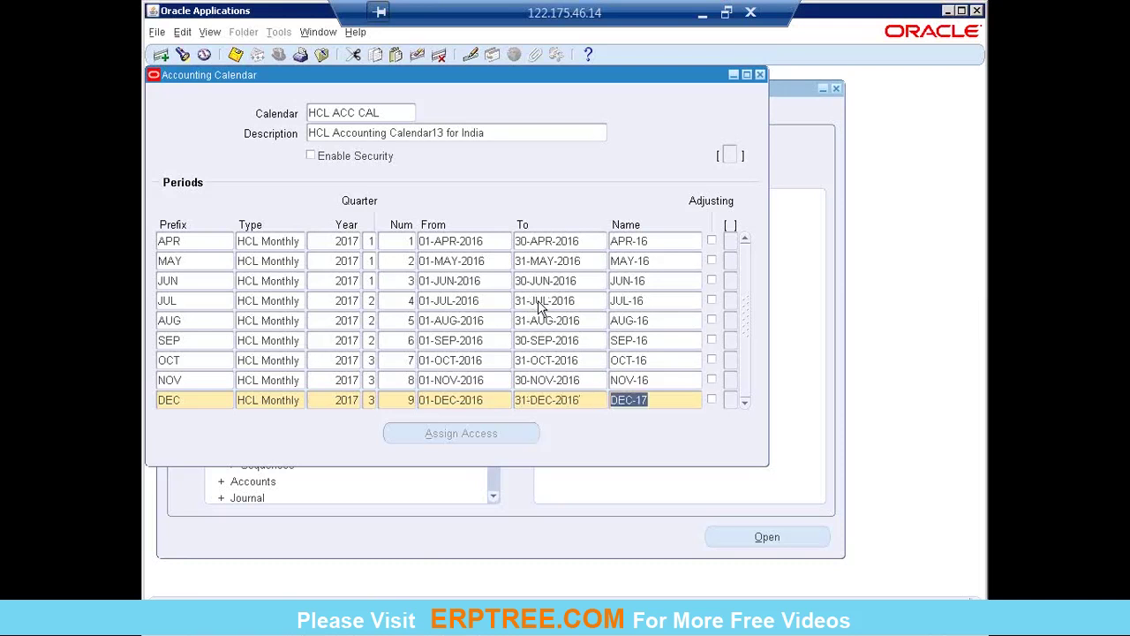
Step: Change the DEC period's name to DEC-16
{"action": "key", "text": "Right"}
{"action": "key", "text": "BackSpace"}
{"action": "type", "text": "6"}
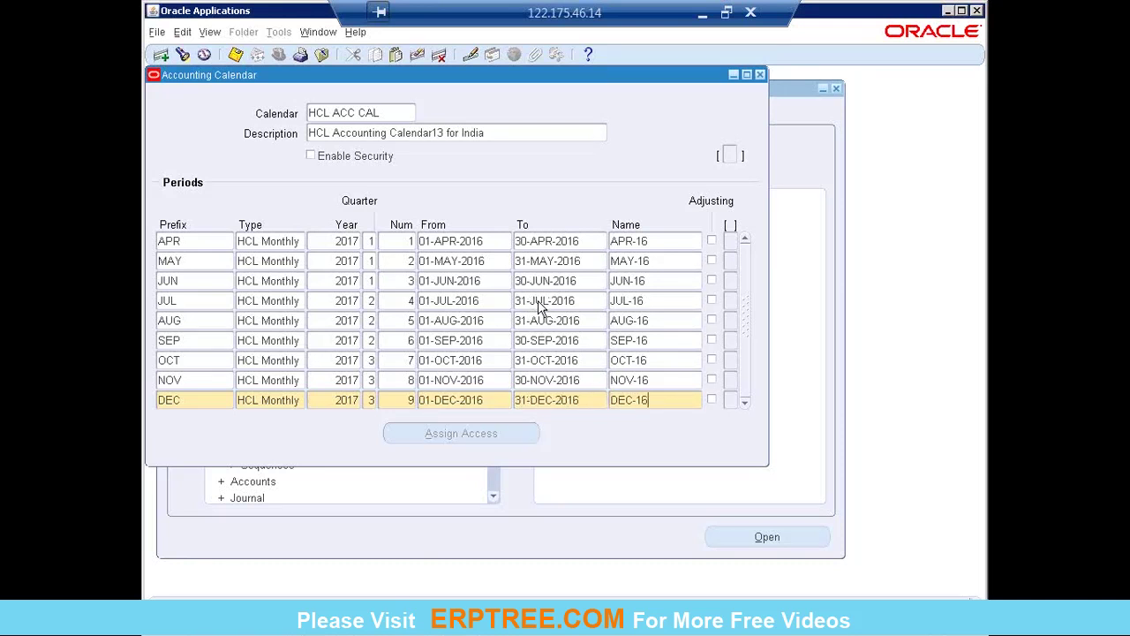
{"action": "key", "text": "Tab"}
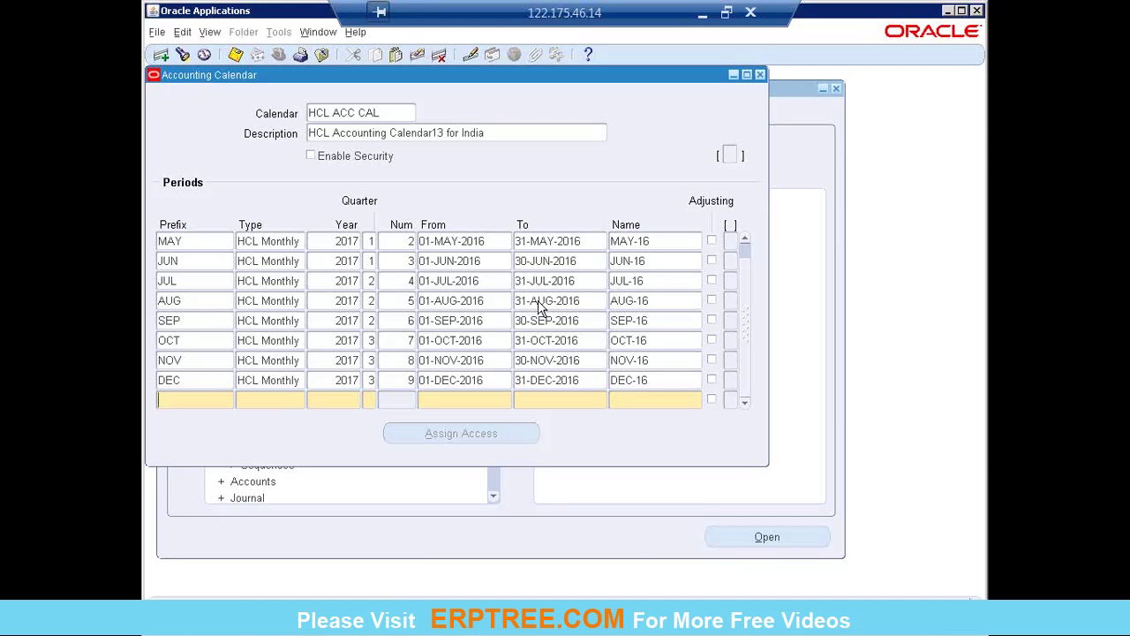
Step: Add a tenth period with prefix JAN, type HCL Monthly, year 2017 and quarter 4
{"action": "type", "text": "JAN"}
{"action": "key", "text": "Tab"}
{"action": "key", "text": "shift+F5"}
{"action": "key", "text": "Tab"}
{"action": "key", "text": "shift+F5"}
{"action": "key", "text": "Tab"}
{"action": "type", "text": "4"}
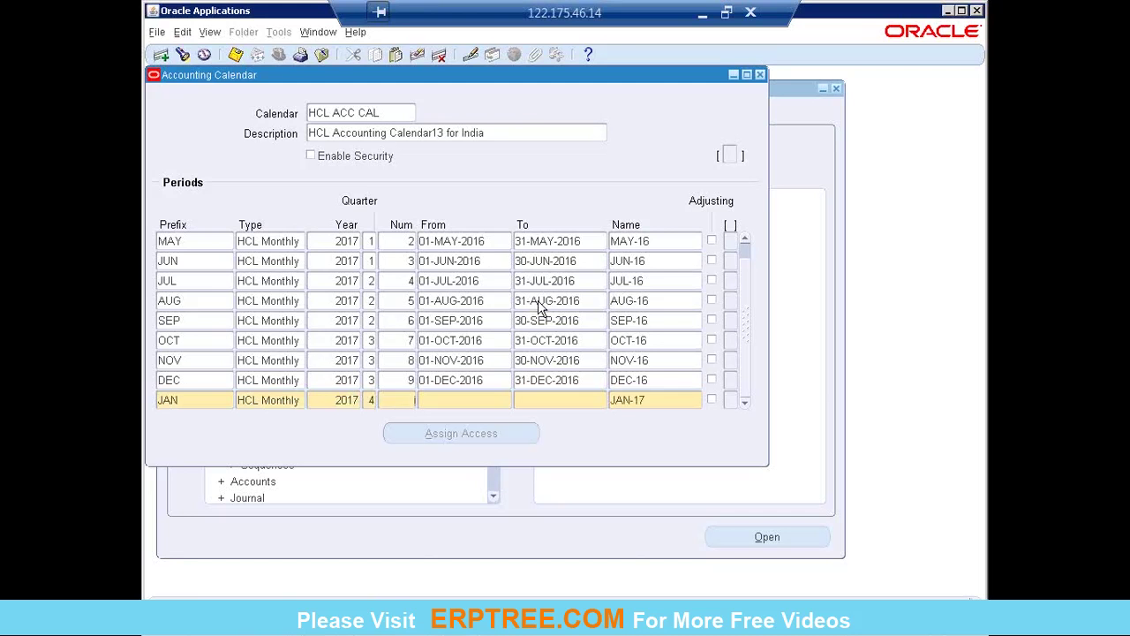
Step: Set the JAN period's number to 10, with dates from 01-JAN-2017 to 31-JAN-2017
{"action": "type", "text": "10"}
{"action": "key", "text": "Tab"}
{"action": "type", "text": "1"}
{"action": "type", "text": "JAN"}
{"action": "type", "text": "17"}
{"action": "key", "text": "Tab"}
{"action": "type", "text": "31-JAN-2017"}
{"action": "key", "text": "Tab"}
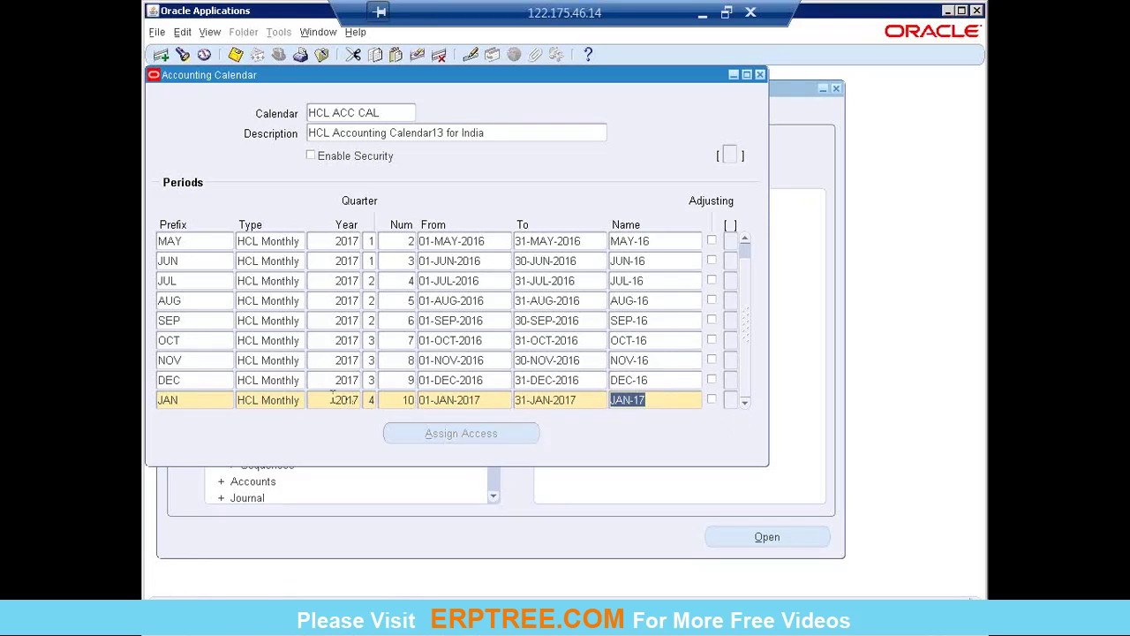
{"action": "key", "text": "Down"}
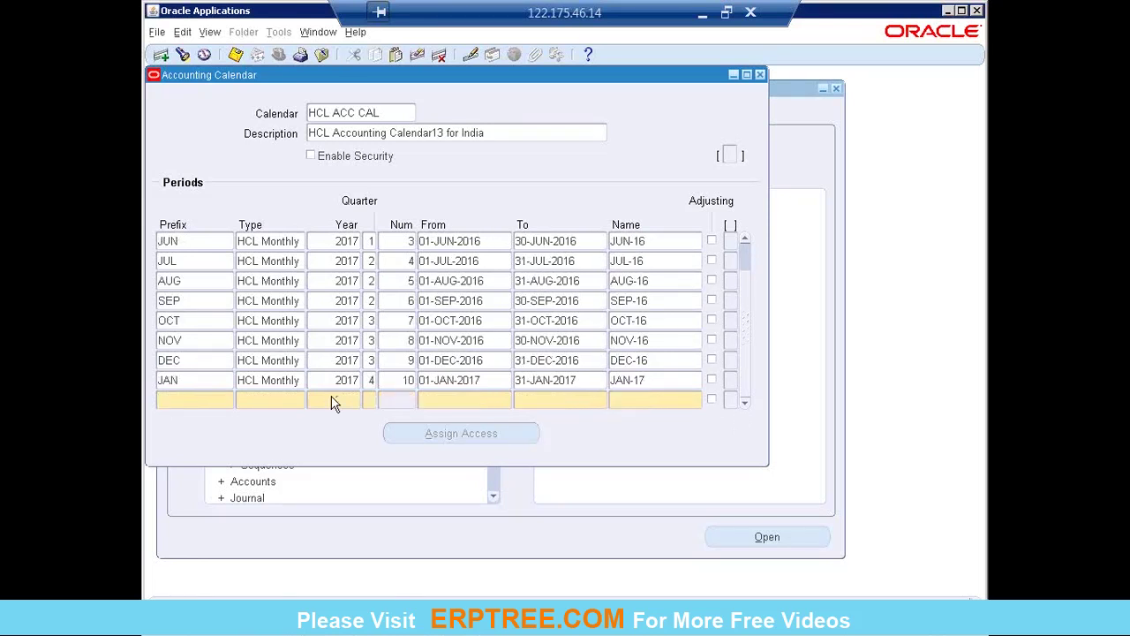
Step: Add an eleventh period with prefix FEB, type HCL Monthly, year 2017 and quarter 4
{"action": "type", "text": "FEB"}
{"action": "key", "text": "Tab"}
{"action": "key", "text": "shift+F5"}
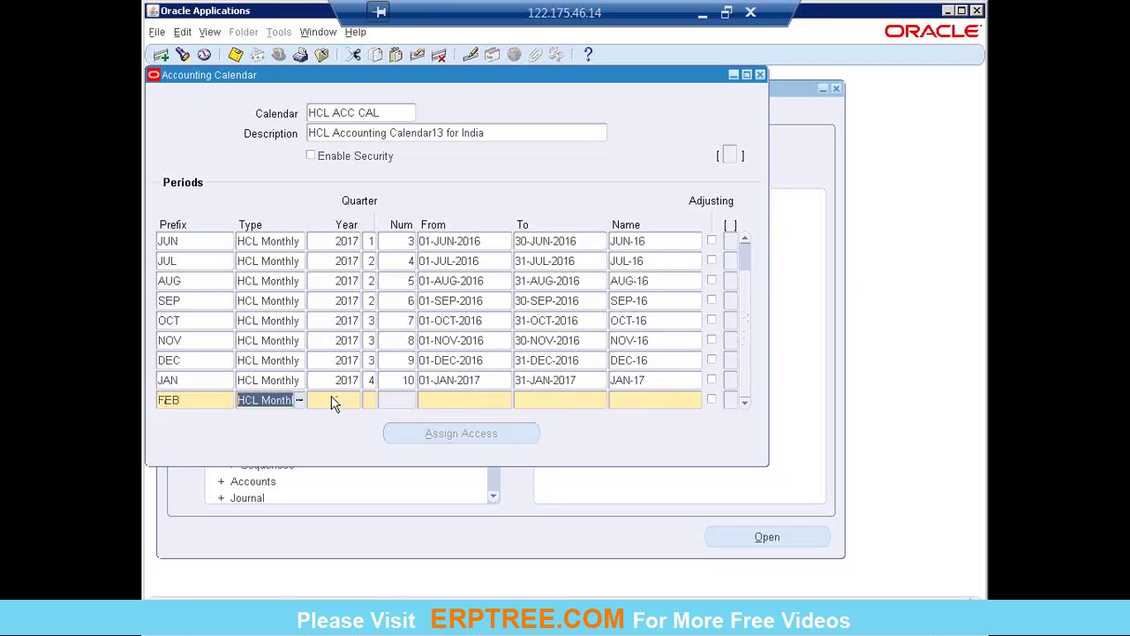
{"action": "key", "text": "Tab"}
{"action": "key", "text": "shift+F5"}
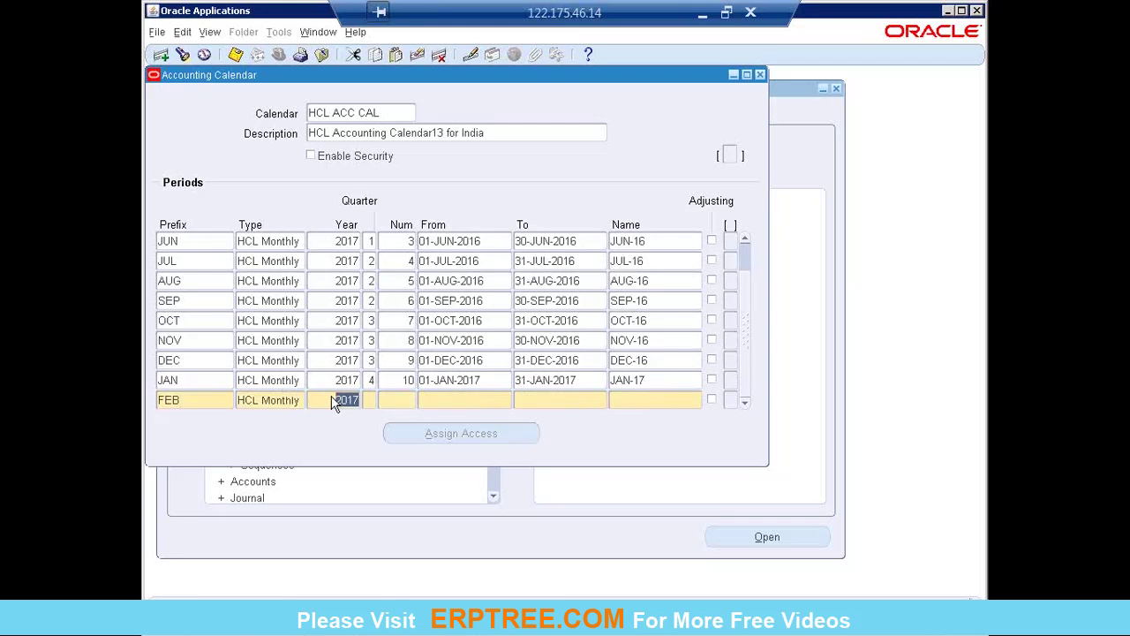
{"action": "key", "text": "Tab"}
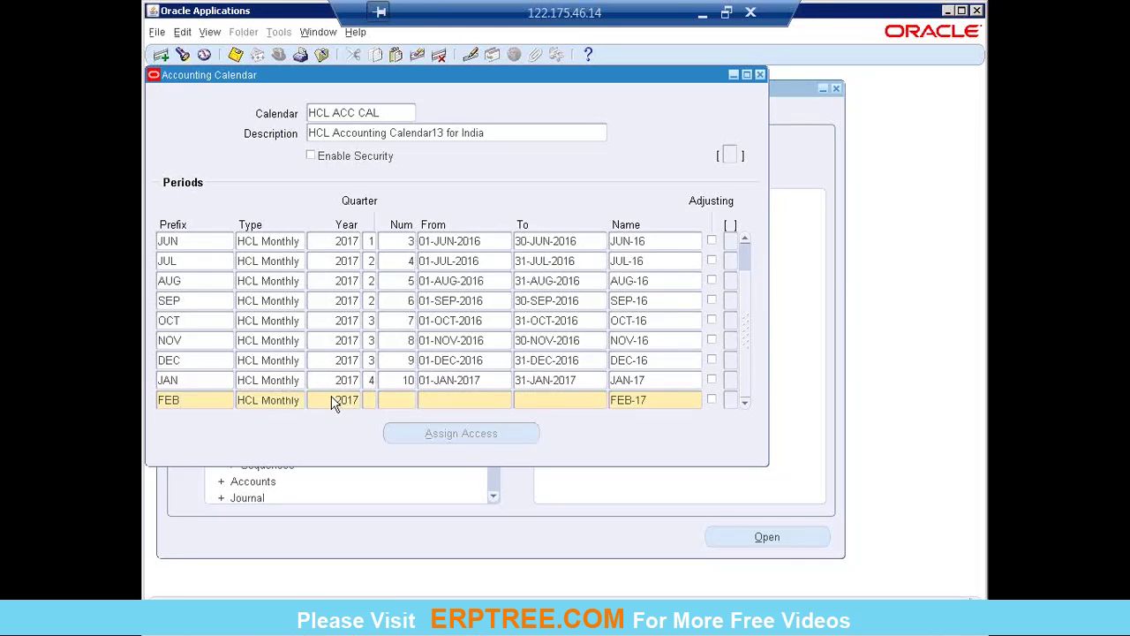
{"action": "type", "text": "4"}
Step: Set the FEB period's number to 11, with dates from 01-FEB-2017 to 28-FEB-2017
{"action": "type", "text": "11"}
{"action": "key", "text": "Tab"}
{"action": "type", "text": "1-FEB-2017"}
{"action": "key", "text": "Tab"}
{"action": "type", "text": "28-FEB-2017"}
{"action": "key", "text": "Tab"}
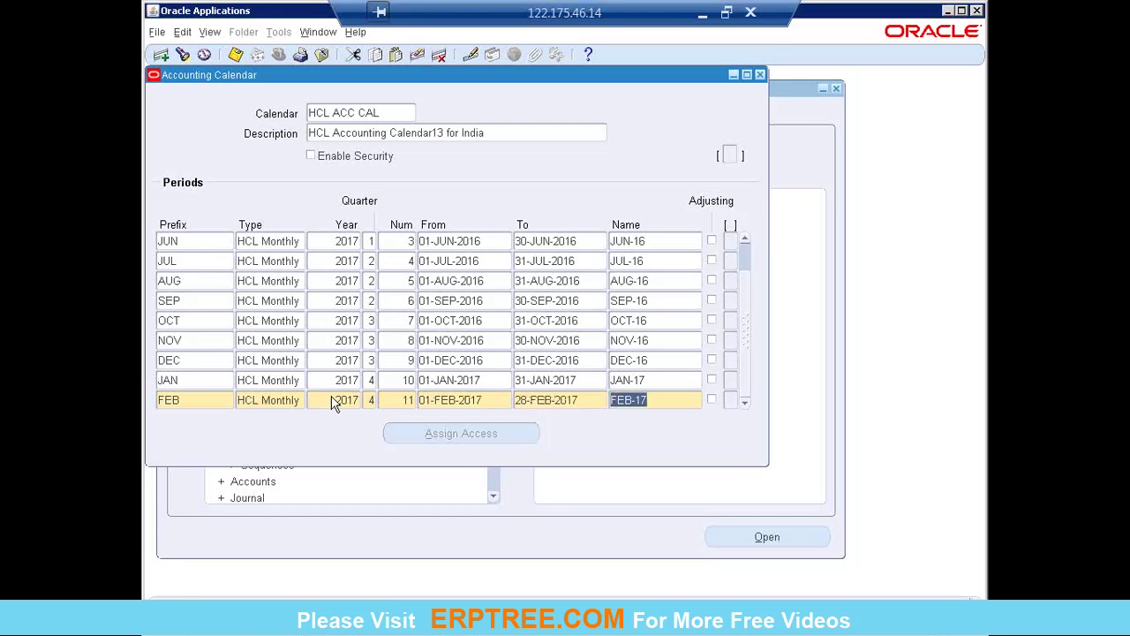
{"action": "key", "text": "Down"}
Step: Add a twelfth period with prefix MAR, type HCL Monthly, year 2017 and quarter 4
{"action": "type", "text": "MAR"}
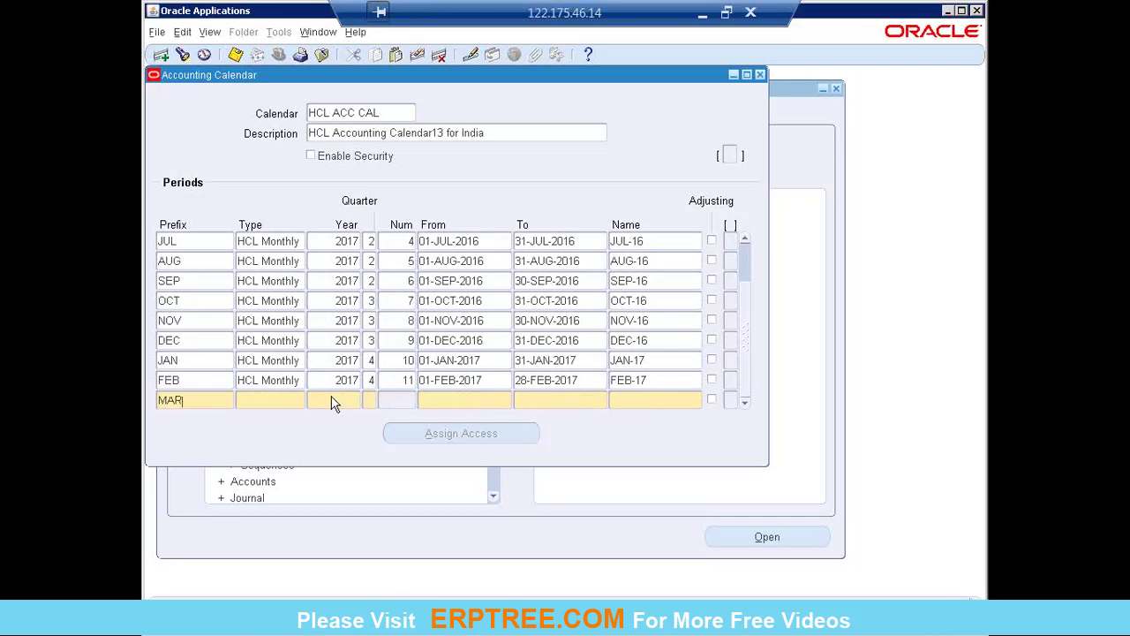
{"action": "key", "text": "Tab"}
{"action": "key", "text": "shift+F5"}
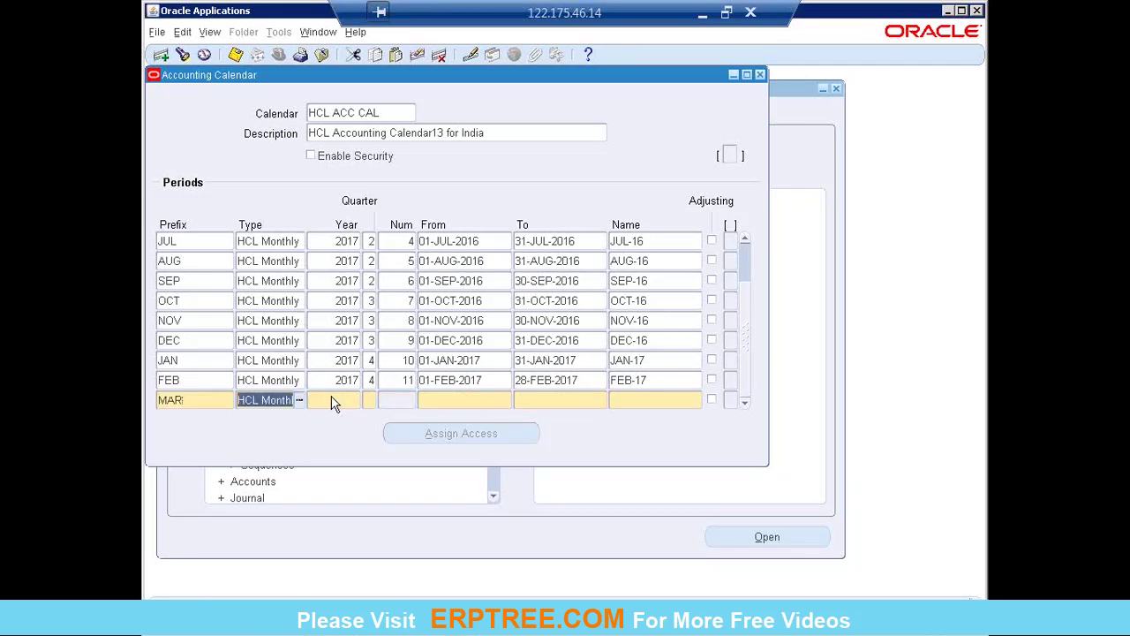
{"action": "key", "text": "Tab"}
{"action": "key", "text": "shift+F5"}
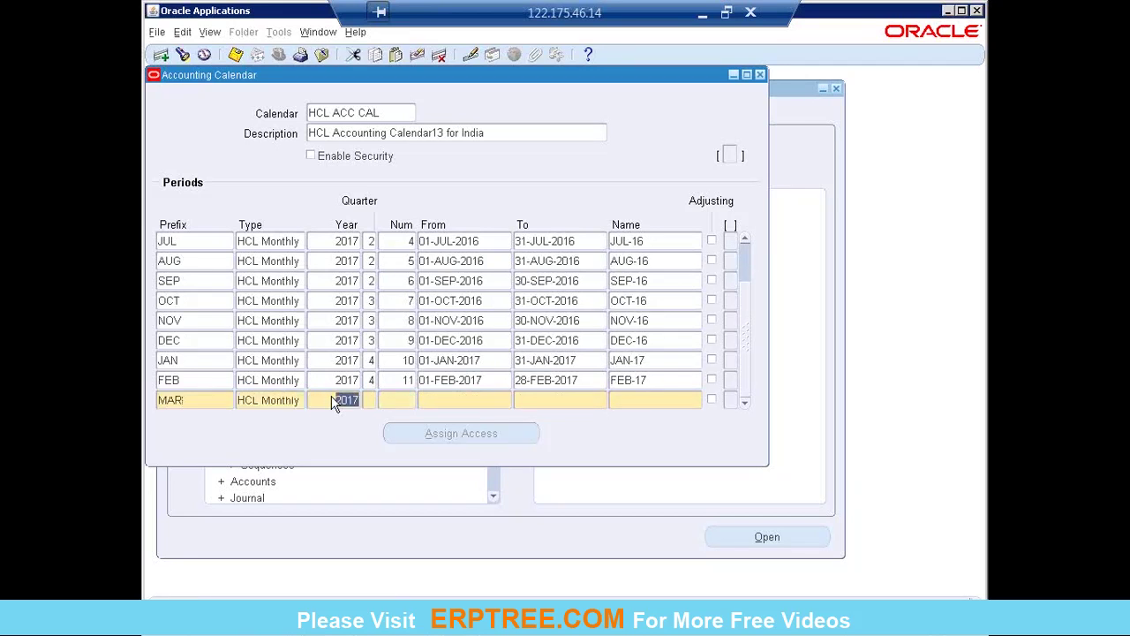
{"action": "key", "text": "Tab"}
{"action": "type", "text": "4"}
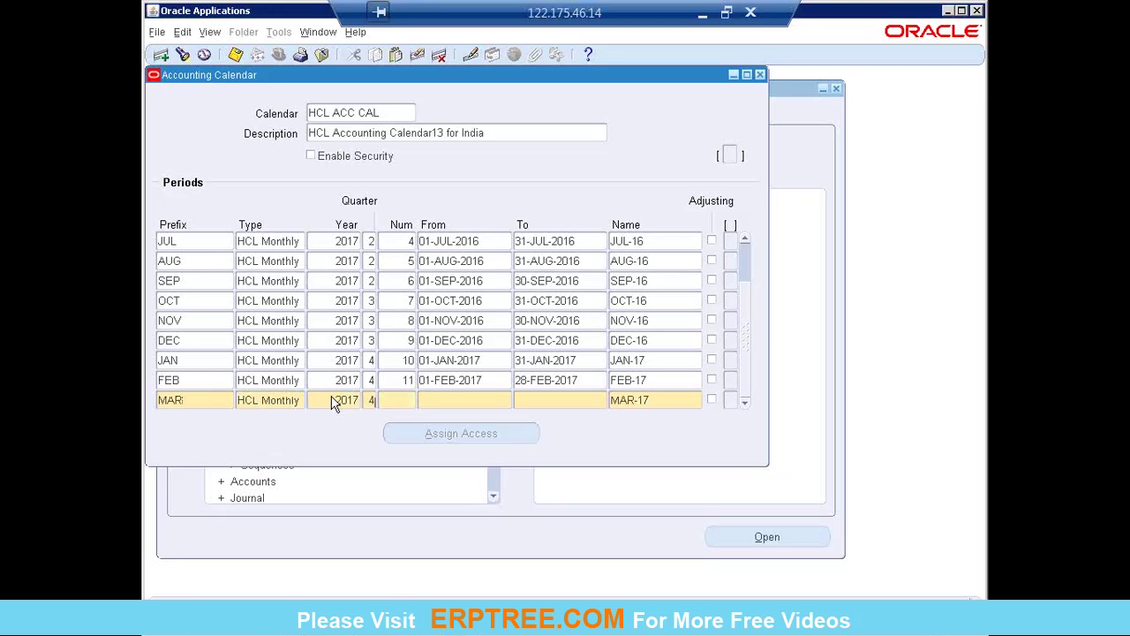
Step: Set the MAR period's number to 12, with dates from 01-MAR-2017 to 31-MAR-2017
{"action": "type", "text": "12"}
{"action": "key", "text": "Tab"}
{"action": "type", "text": "1MAR17"}
{"action": "key", "text": "Tab"}
{"action": "type", "text": "31MAR"}
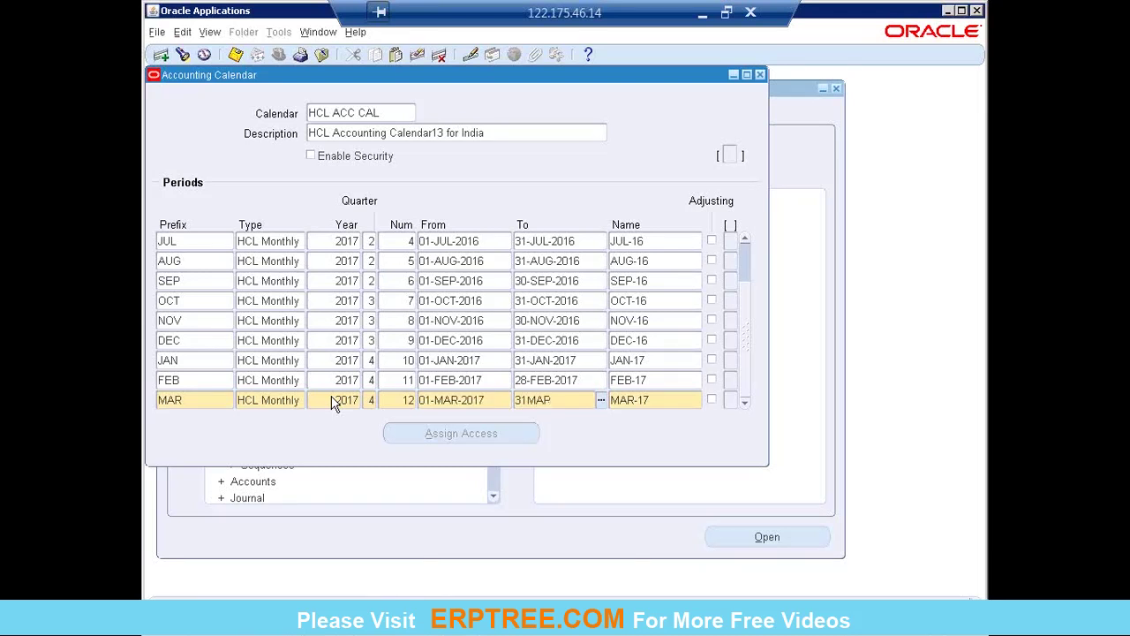
{"action": "type", "text": "17"}
{"action": "key", "text": "Tab"}
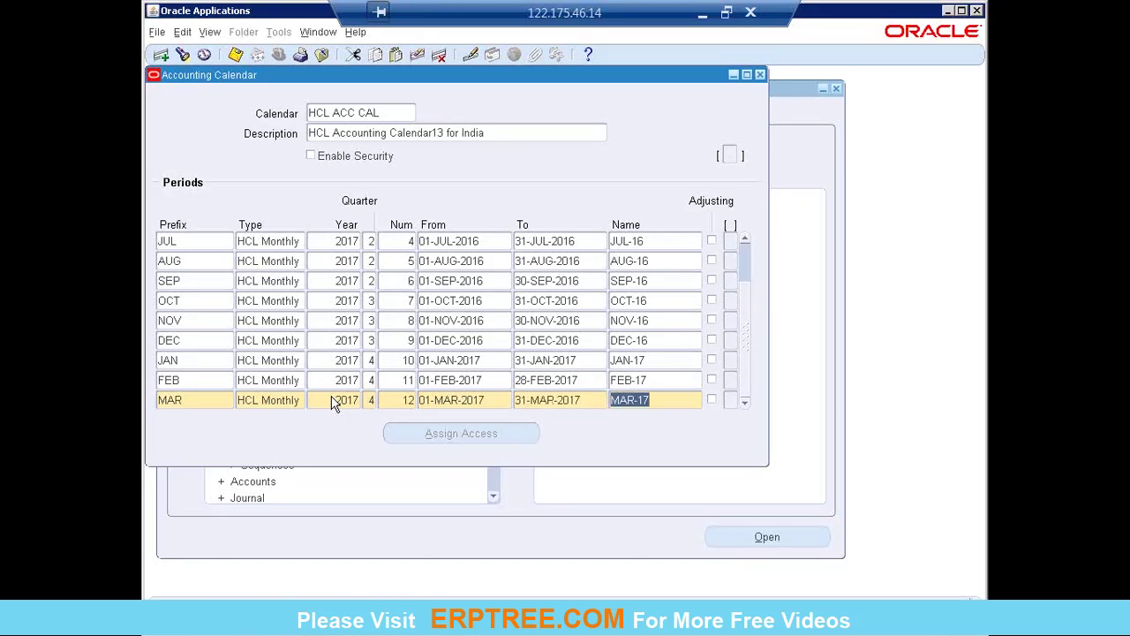
{"action": "key", "text": "Tab"}
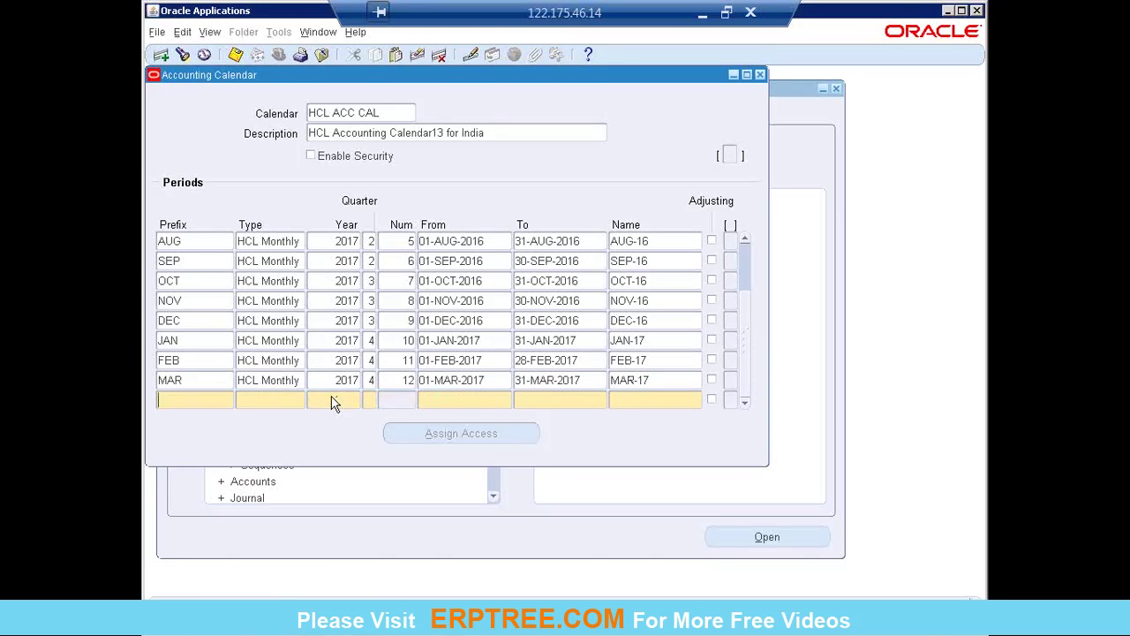
Step: Add a thirteenth period with prefix MAR-ADJ, type HCL Monthly, year 2017 and quarter 4
{"action": "type", "text": "MAR-ADJ"}
{"action": "left_click", "coordinate": [245, 405]}
{"action": "key", "text": "shift+F5"}
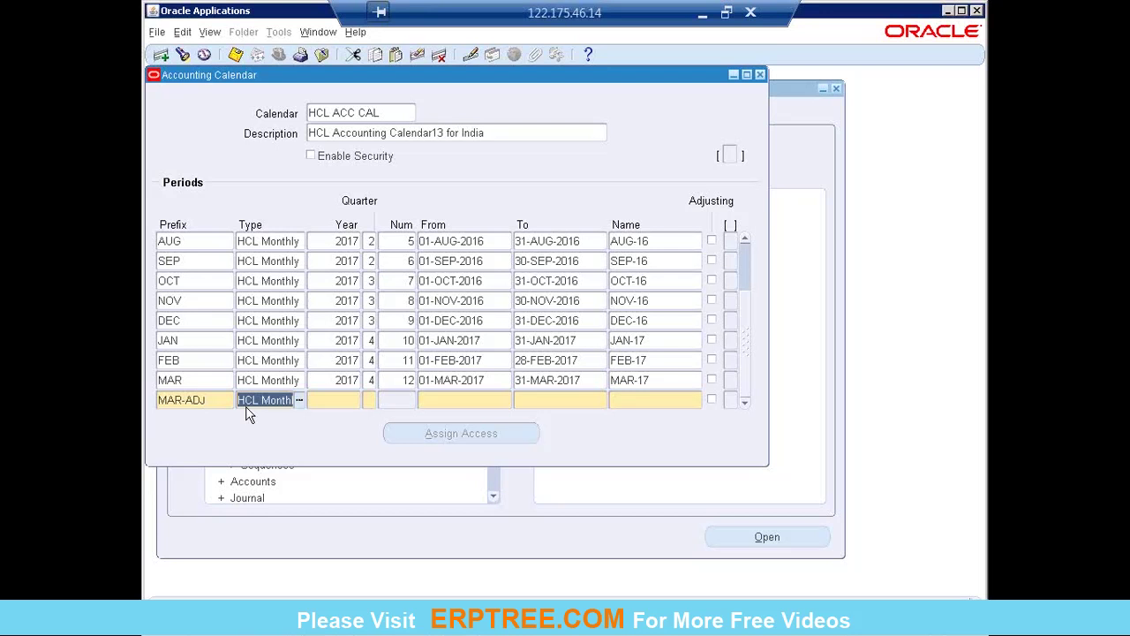
{"action": "key", "text": "Tab"}
{"action": "key", "text": "shift+F5"}
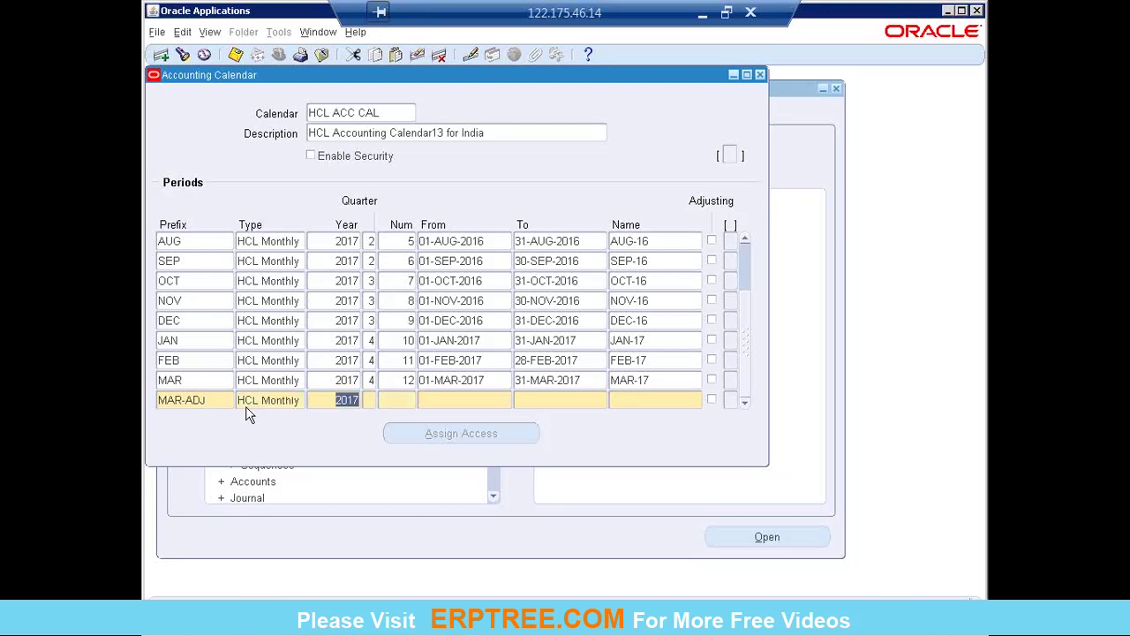
{"action": "key", "text": "Tab"}
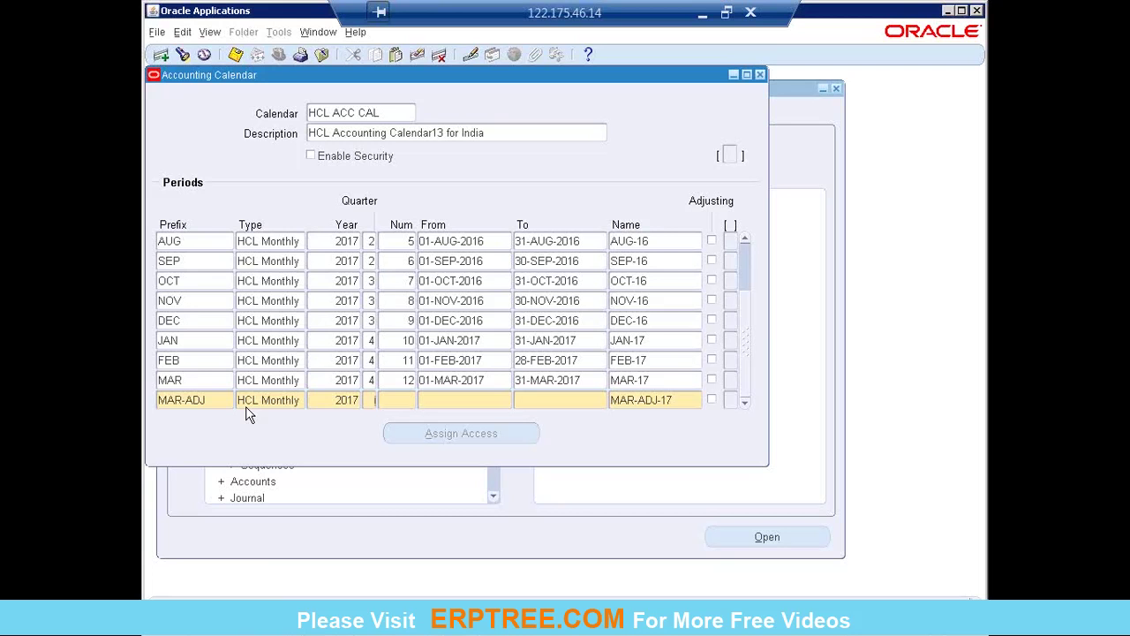
{"action": "type", "text": "4"}
{"action": "key", "text": "Tab"}
Step: Set the MAR-ADJ period's number to 13, with dates from 01-MAR-2017 to 31-MAR-2017, and try to save the calendar
{"action": "type", "text": "13"}
{"action": "key", "text": "Tab"}
{"action": "key", "text": "shift+F5"}
{"action": "key", "text": "Tab"}
{"action": "key", "text": "shift+F5"}
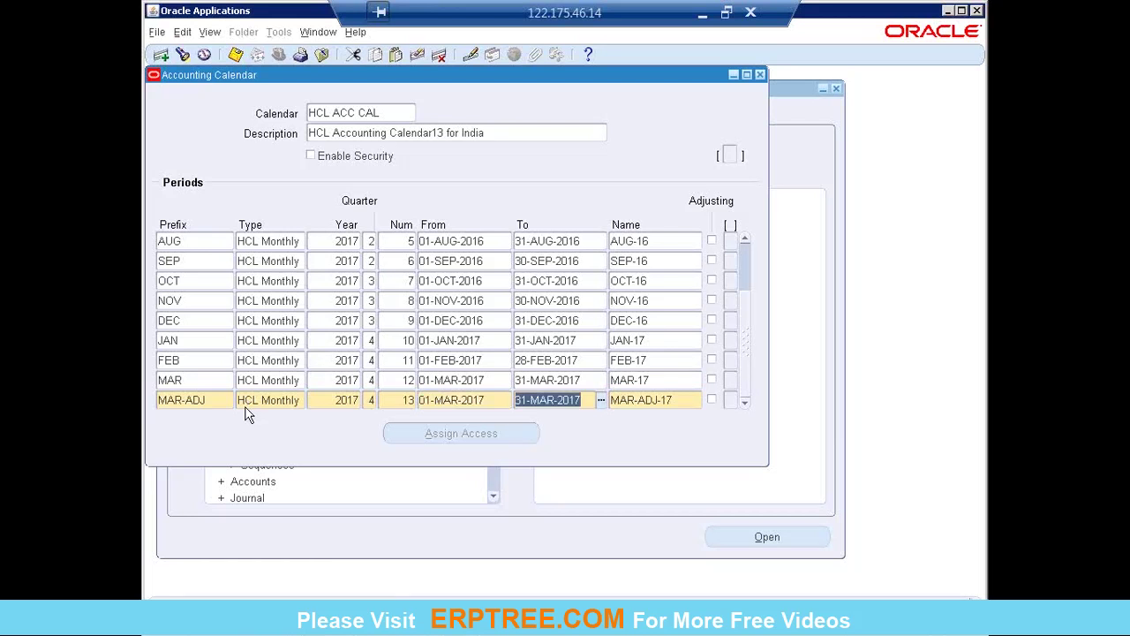
{"action": "key", "text": "Tab"}
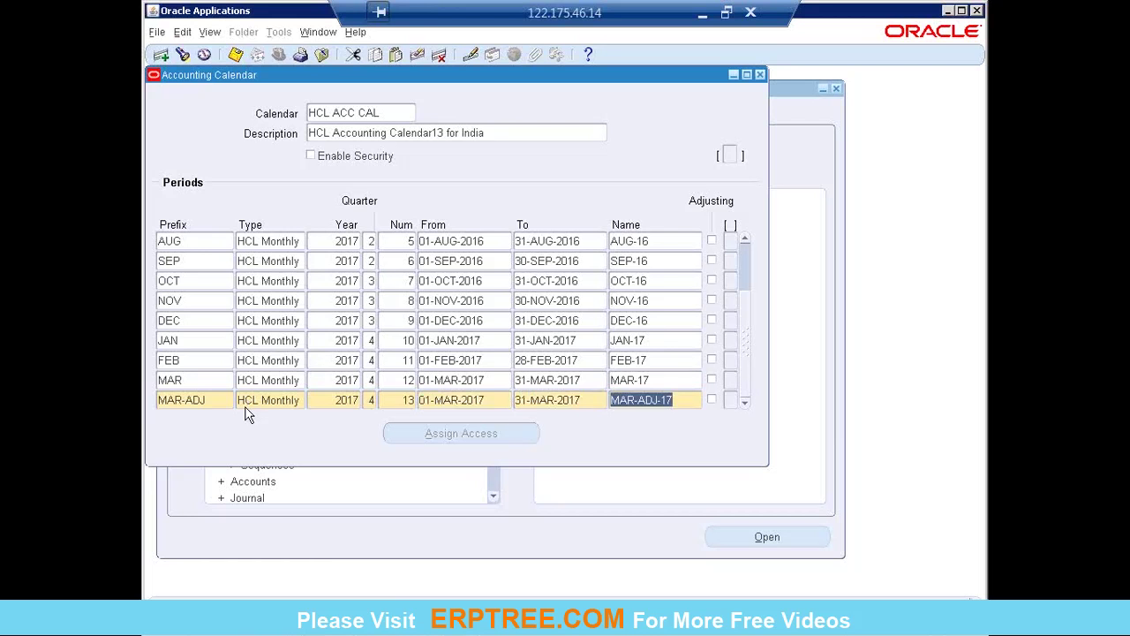
{"action": "left_click", "coordinate": [682, 401]}
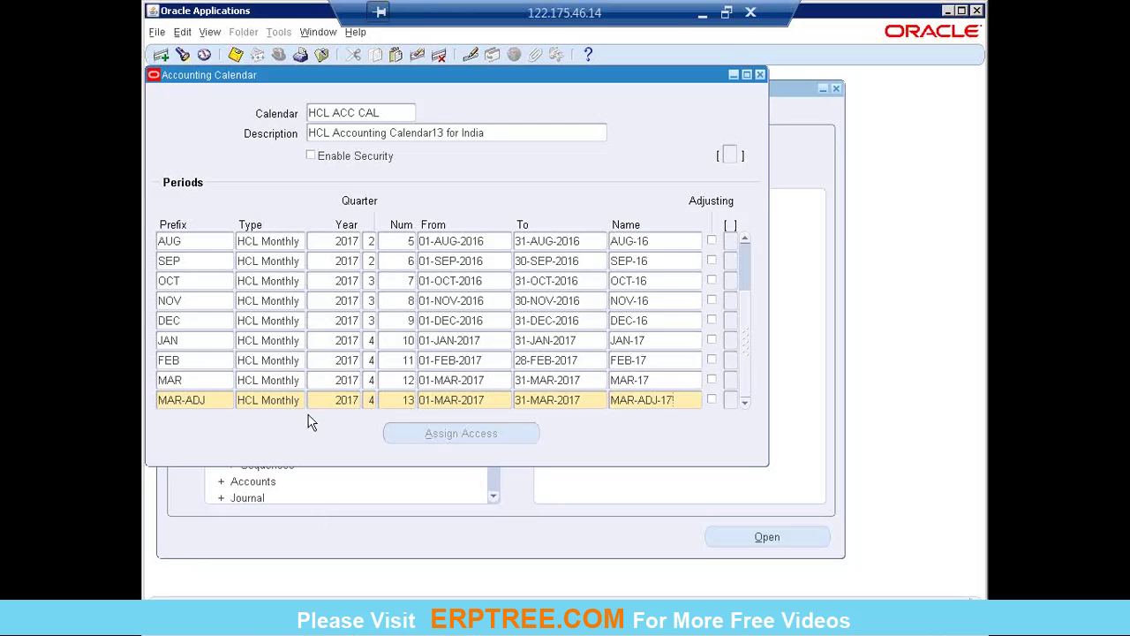
{"action": "left_click", "coordinate": [235, 60]}
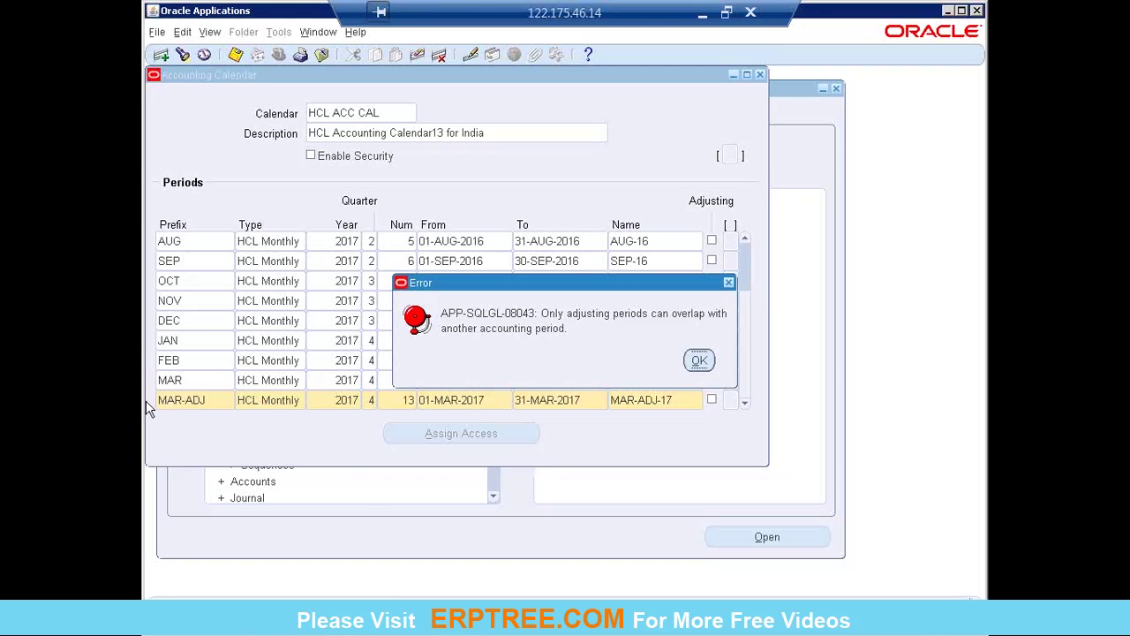
Step: Dismiss the overlap error, mark the MAR-ADJ period as adjusting and save the calendar
{"action": "left_click", "coordinate": [699, 360]}
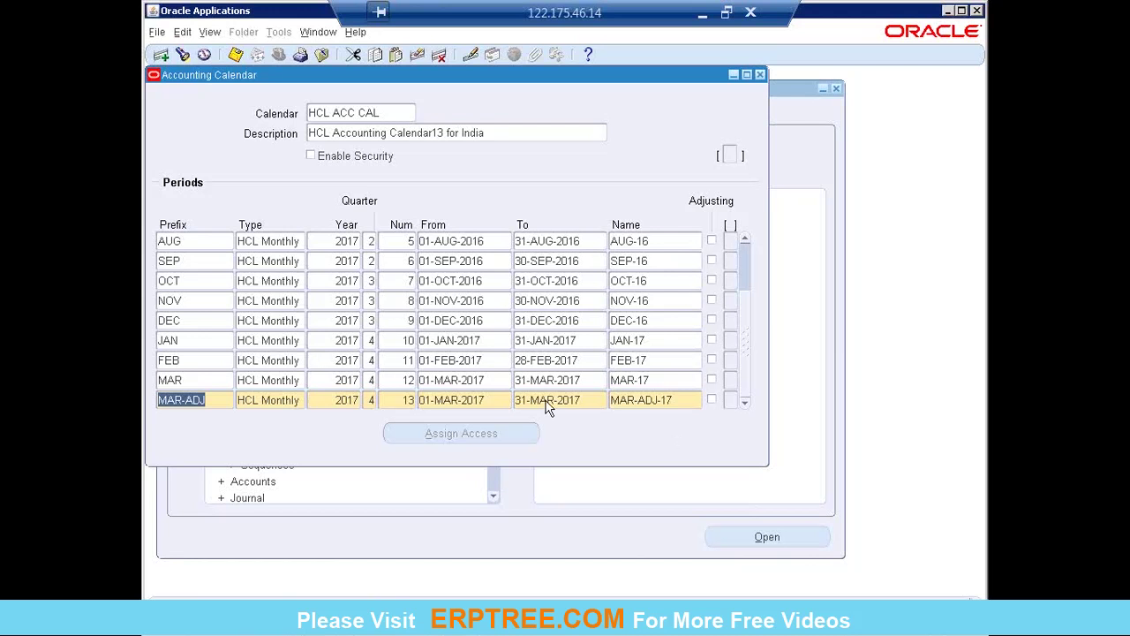
{"action": "left_click", "coordinate": [712, 400]}
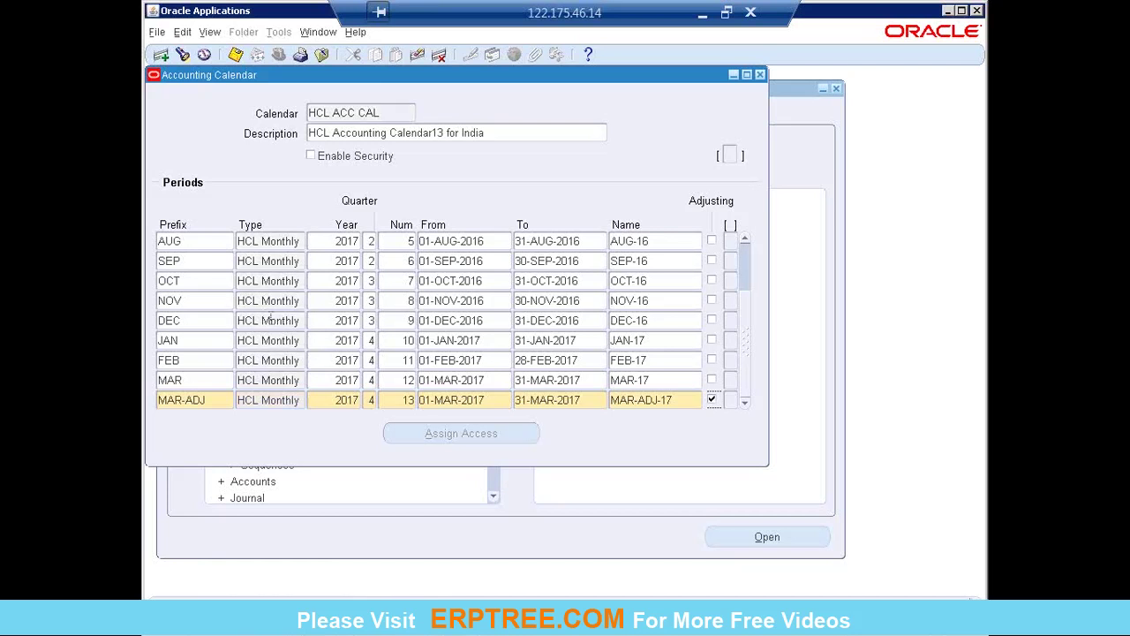
Step: Review the prefixes, period types, quarters and dates of all the HCL ACC CAL periods, from APR through MAR-ADJ
{"action": "left_click", "coordinate": [268, 248]}
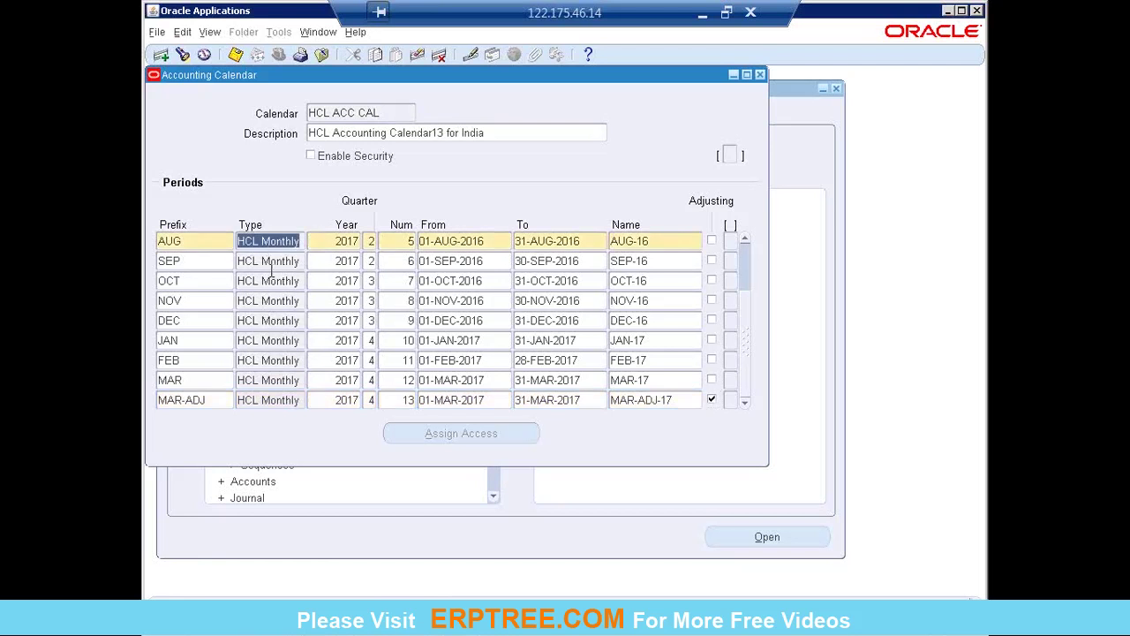
{"action": "left_click", "coordinate": [381, 113]}
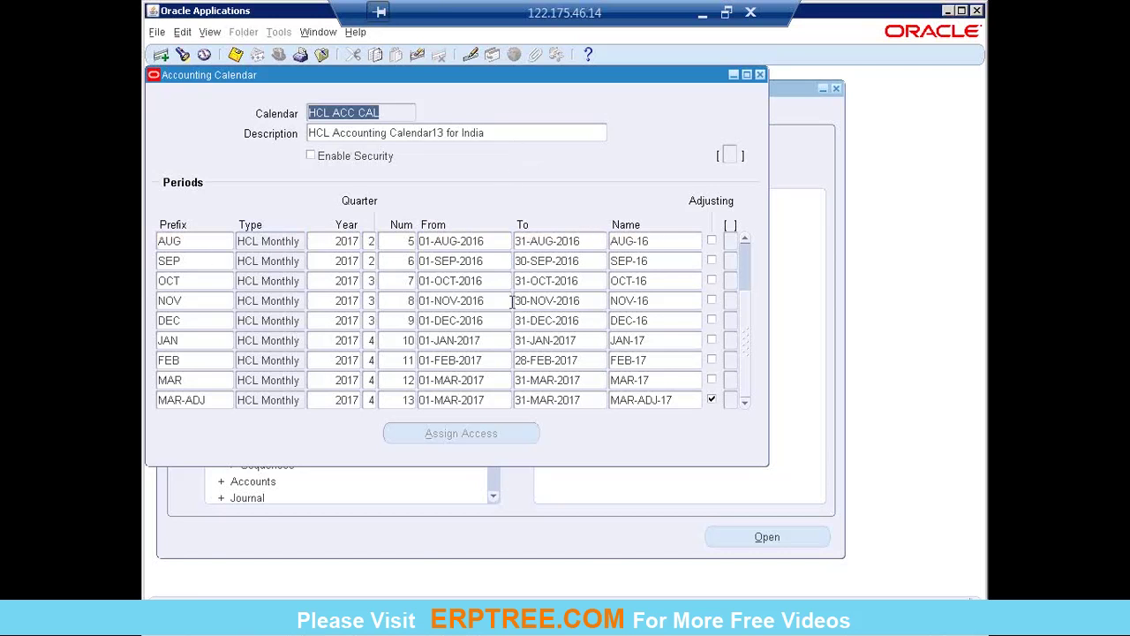
{"action": "left_click", "coordinate": [267, 242]}
{"action": "left_click", "coordinate": [268, 260]}
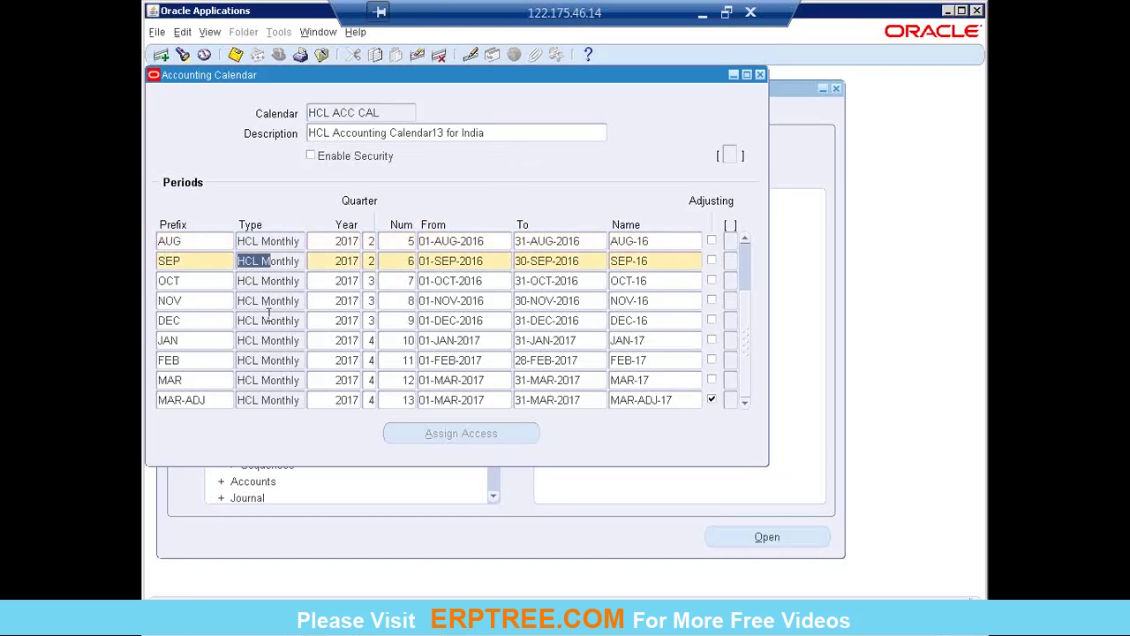
{"action": "left_click", "coordinate": [270, 319]}
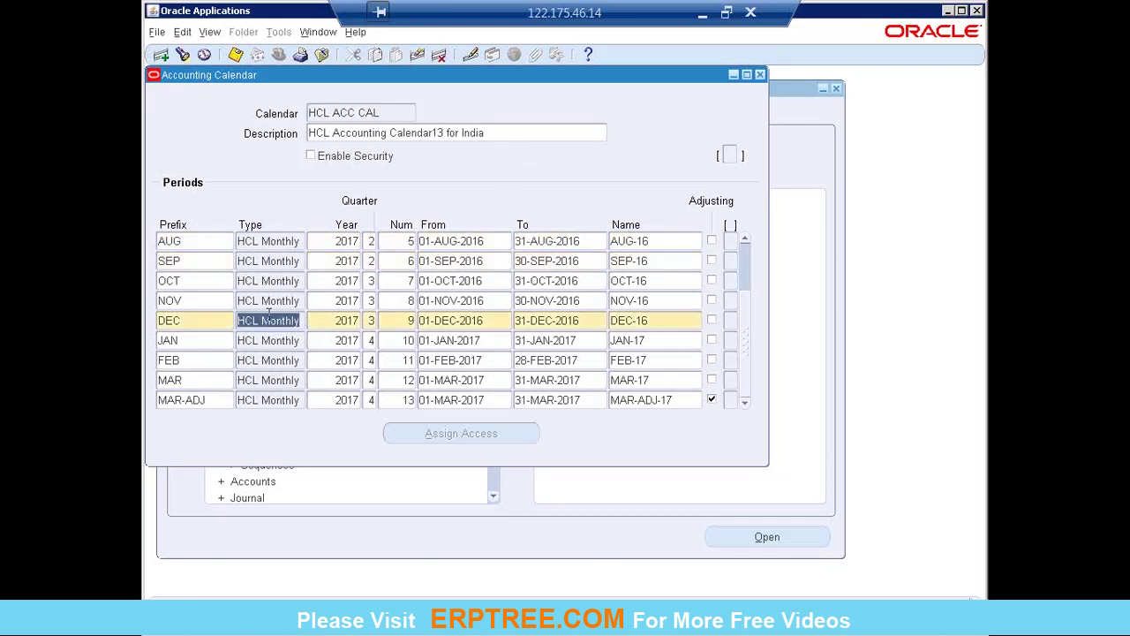
{"action": "left_click", "coordinate": [285, 360]}
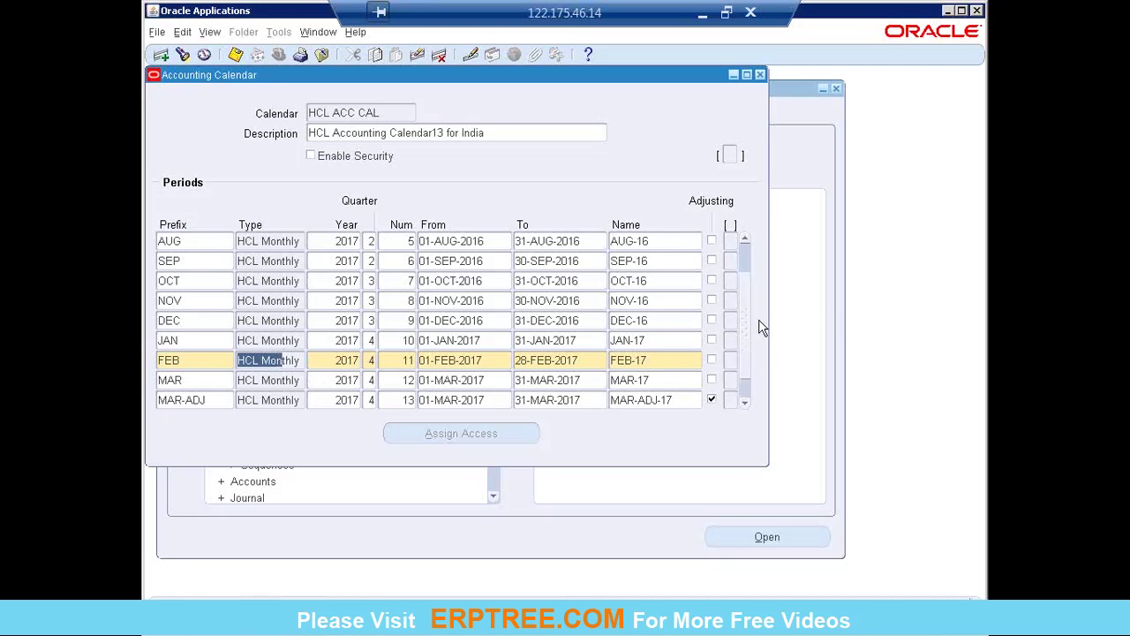
{"action": "left_click", "coordinate": [745, 240]}
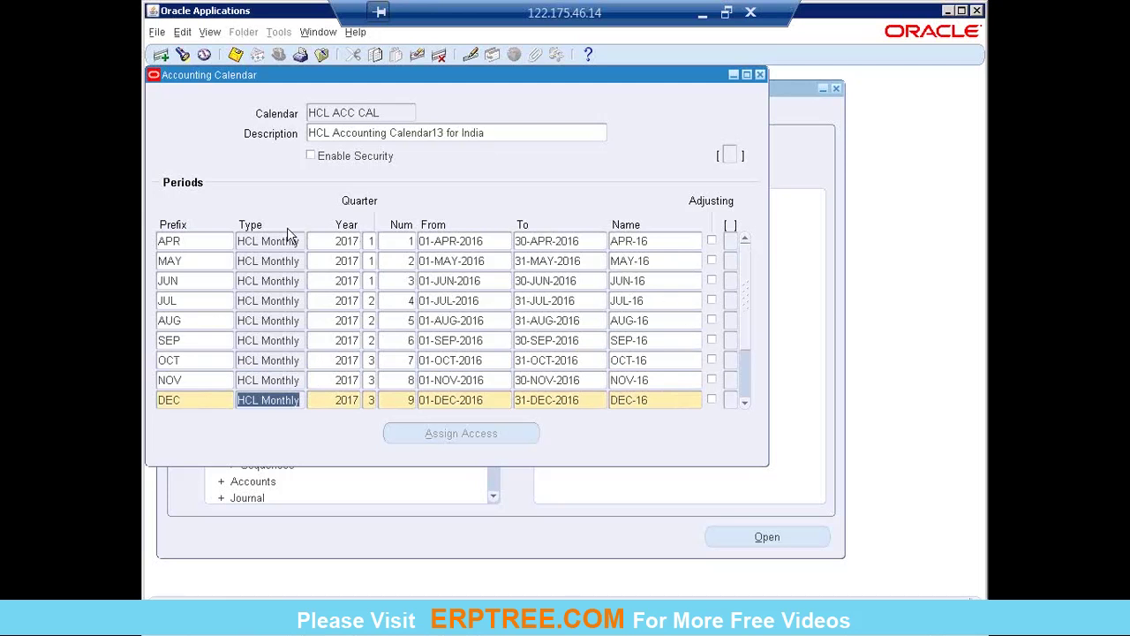
{"action": "left_click", "coordinate": [193, 244]}
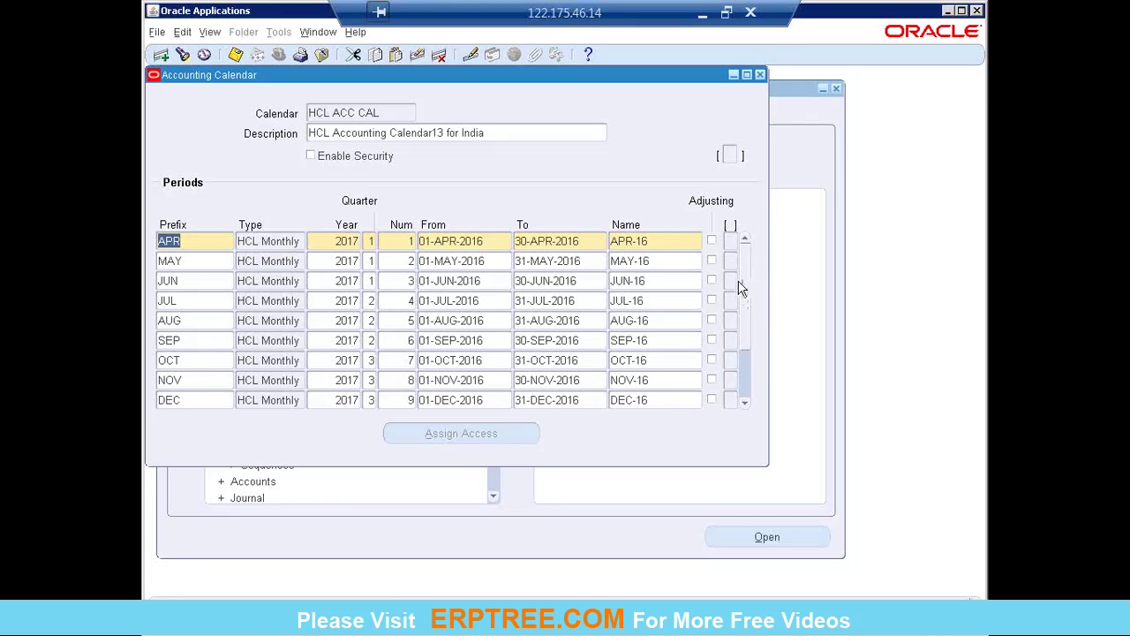
{"action": "scroll", "coordinate": [744, 399], "scroll_direction": "down", "scroll_amount": 4}
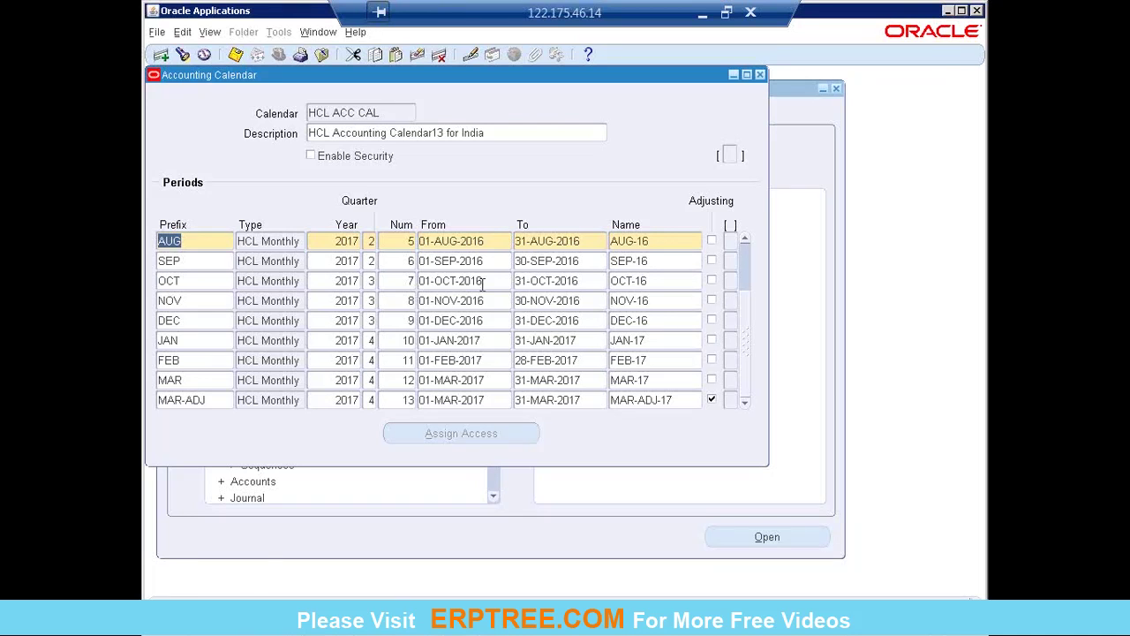
Step: Switch to the Notepad notes in a maximized window and add the line "Concurrent Manager" below the LOV entry
{"action": "mouse_move", "coordinate": [465, 591]}
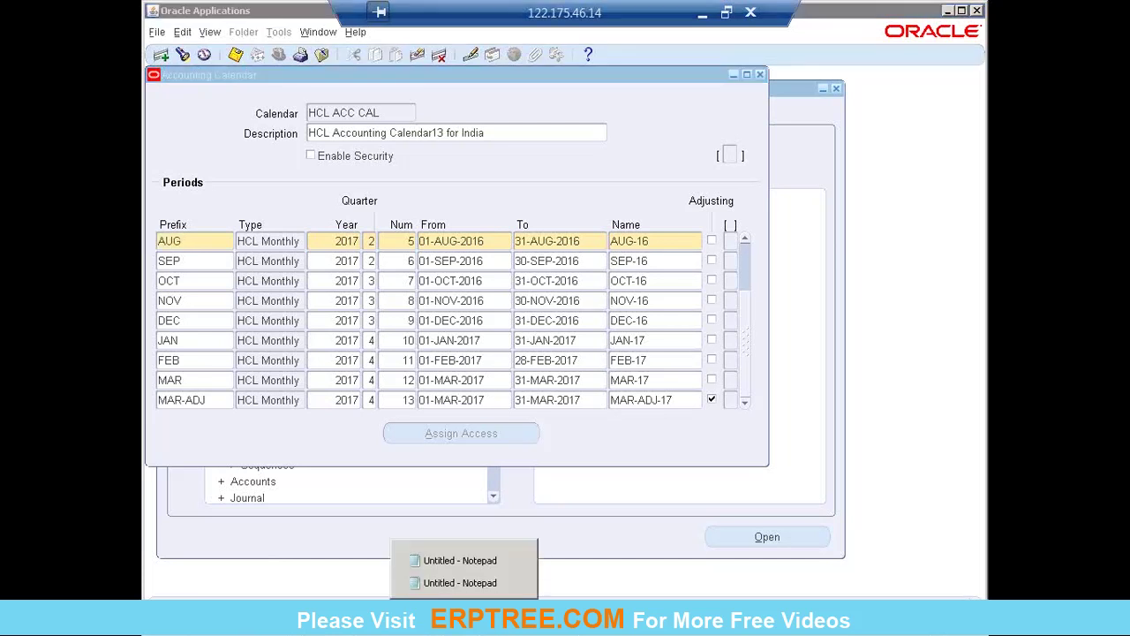
{"action": "left_click", "coordinate": [454, 554]}
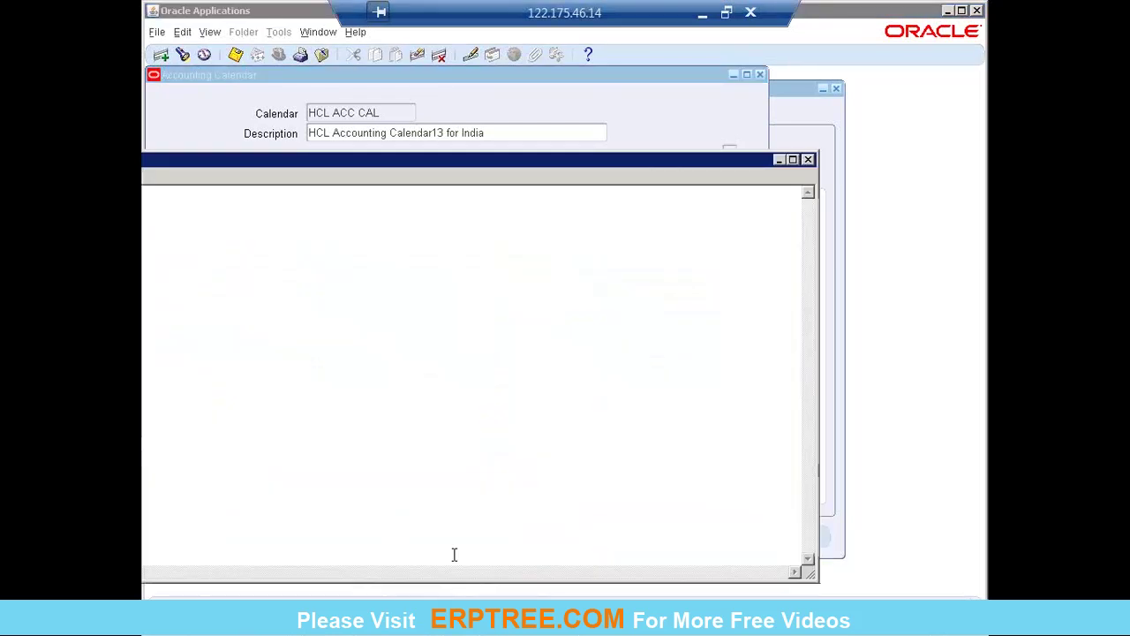
{"action": "left_click", "coordinate": [808, 159]}
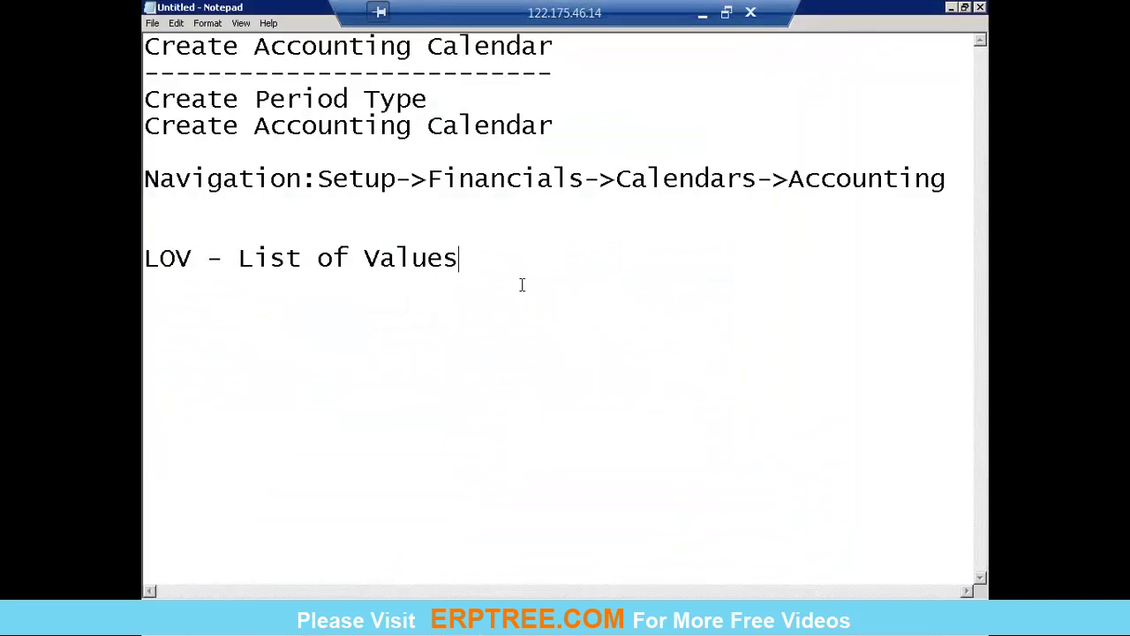
{"action": "key", "text": "Return"}
{"action": "key", "text": "Return"}
{"action": "key", "text": "Return"}
{"action": "type", "text": "C"}
{"action": "key", "text": "BackSpace"}
{"action": "type", "text": "Concurrent Mana"}
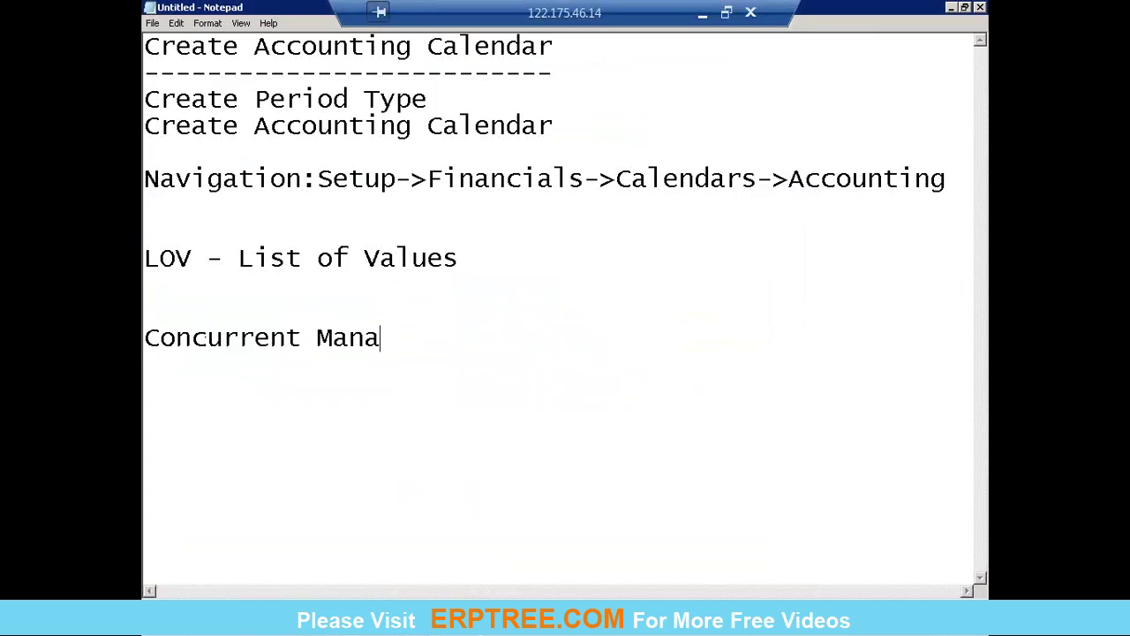
{"action": "type", "text": "ger"}
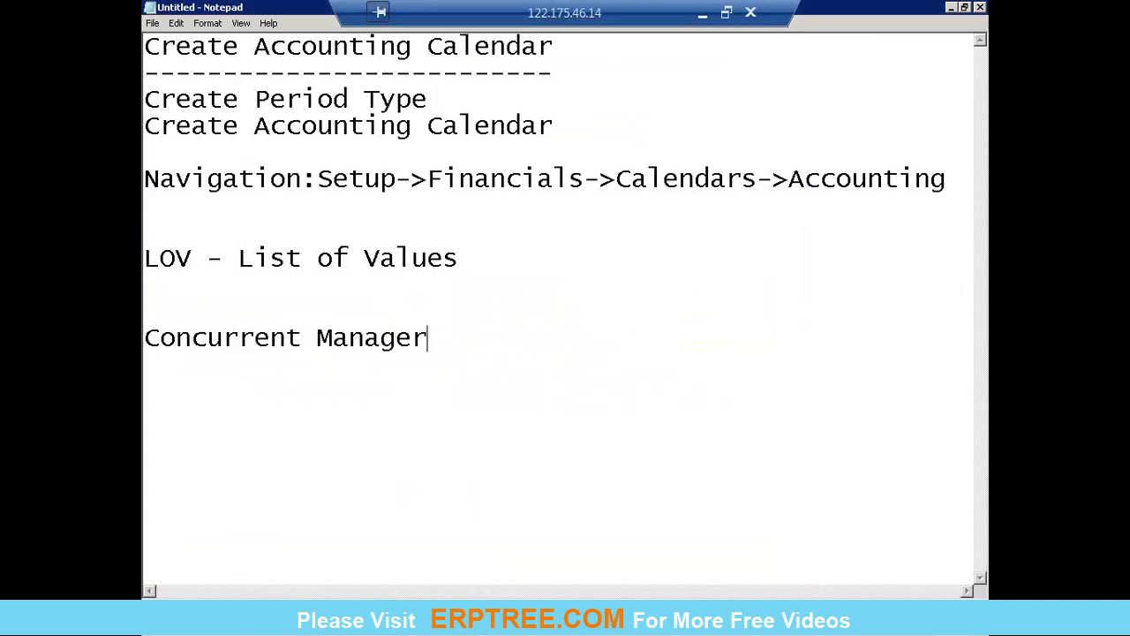
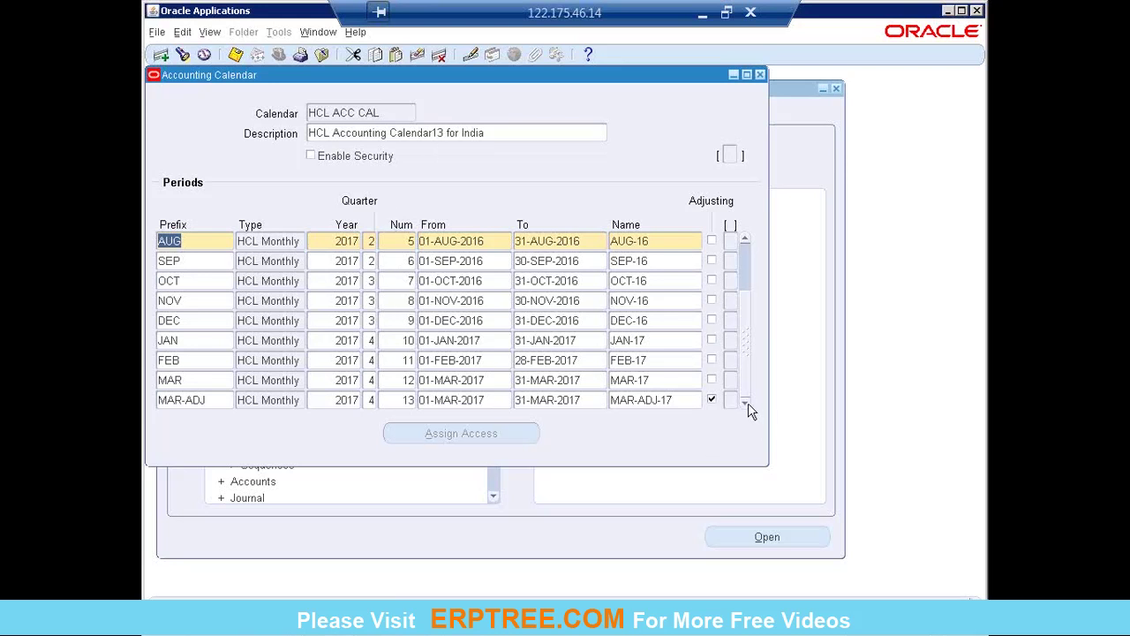
Step: Add a period after MAR-ADJ with prefix APR, type HCL Monthly, year 2018, quarter 1 and number 1
{"action": "left_click", "coordinate": [210, 399]}
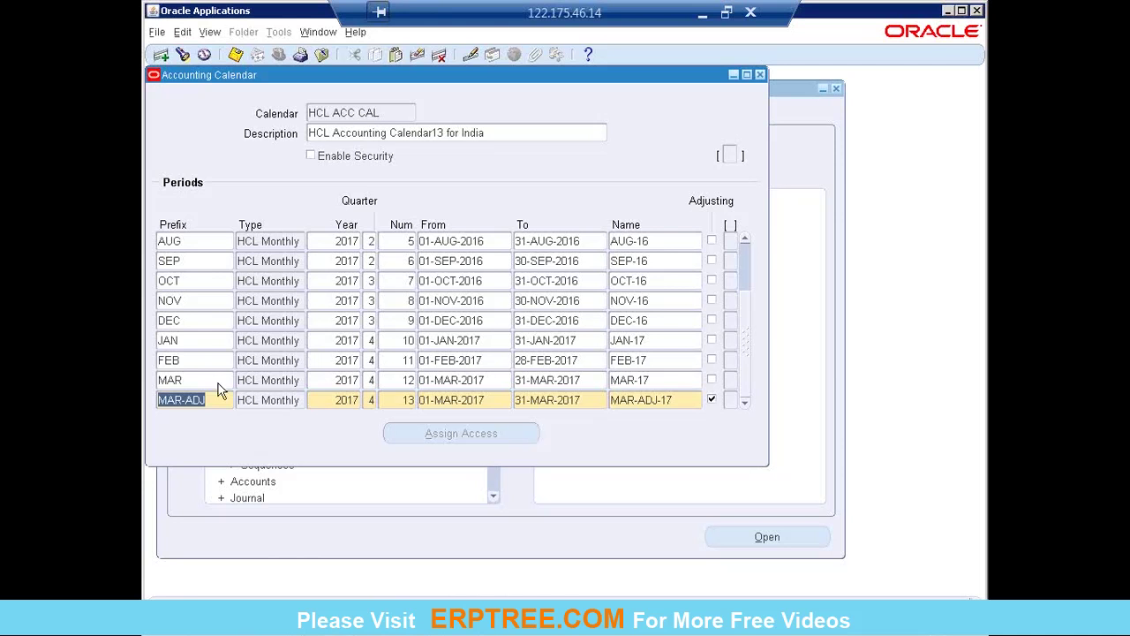
{"action": "key", "text": "Down"}
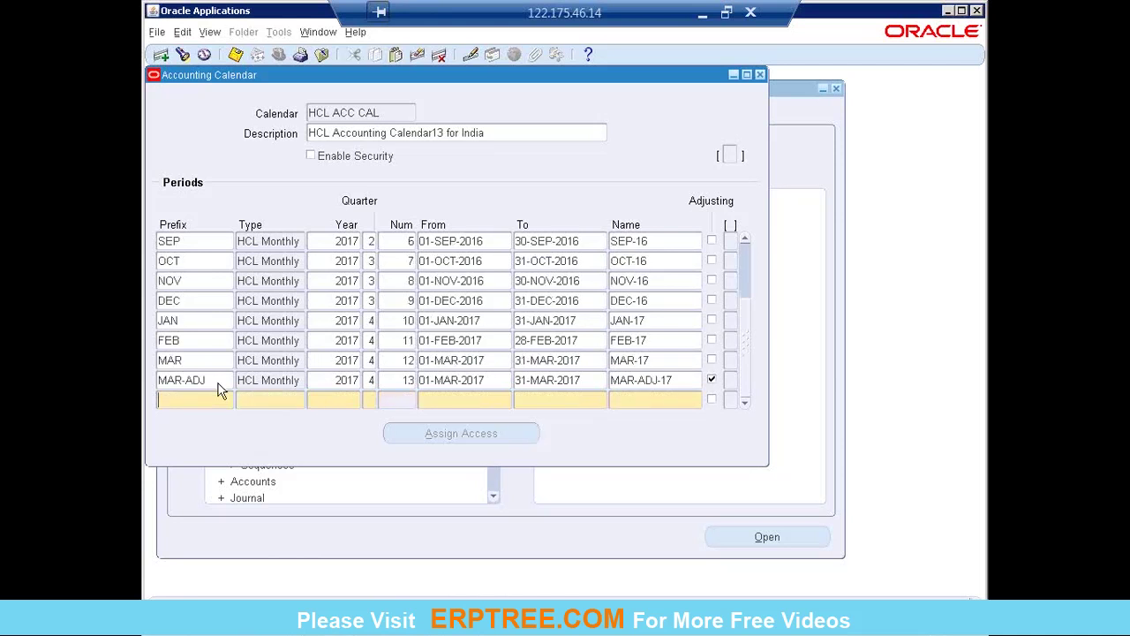
{"action": "type", "text": "APP"}
{"action": "key", "text": "Tab"}
{"action": "key", "text": "shift+F5"}
{"action": "key", "text": "Tab"}
{"action": "type", "text": "2018"}
{"action": "key", "text": "Tab"}
{"action": "type", "text": "1"}
{"action": "key", "text": "Tab"}
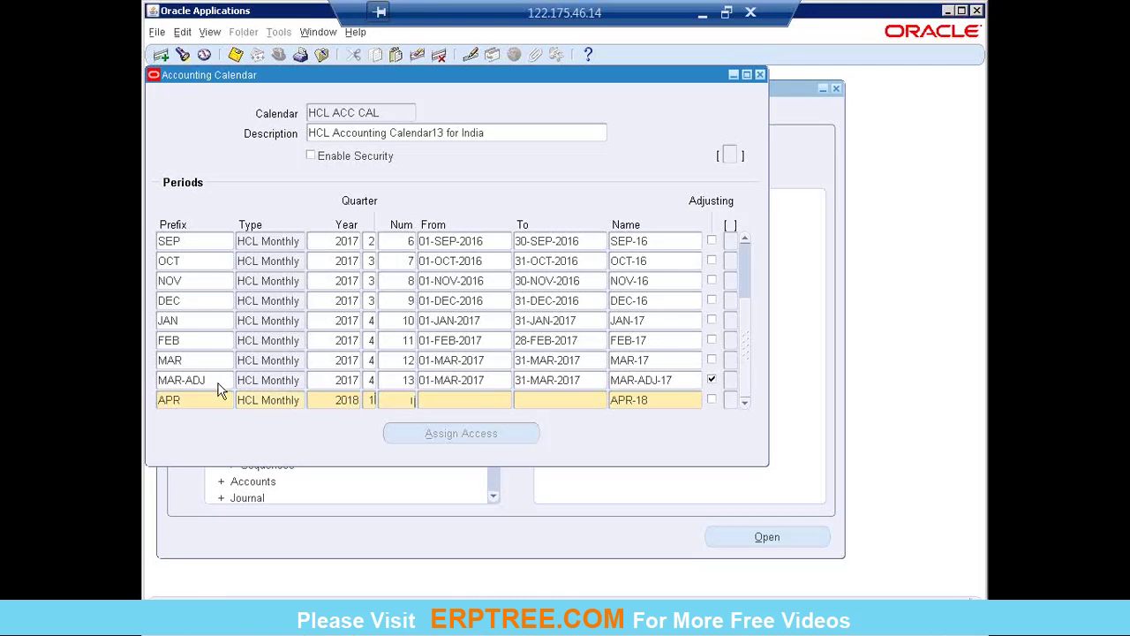
Step: Set the new APR period's dates from 01-APR-2017 to 30-APR-2017 and rename it APR-17
{"action": "key", "text": "Tab"}
{"action": "type", "text": "1-APR-2017"}
{"action": "key", "text": "Tab"}
{"action": "type", "text": "30-APR-2017"}
{"action": "key", "text": "Tab"}
{"action": "key", "text": "Right"}
{"action": "key", "text": "BackSpace"}
{"action": "type", "text": "7"}
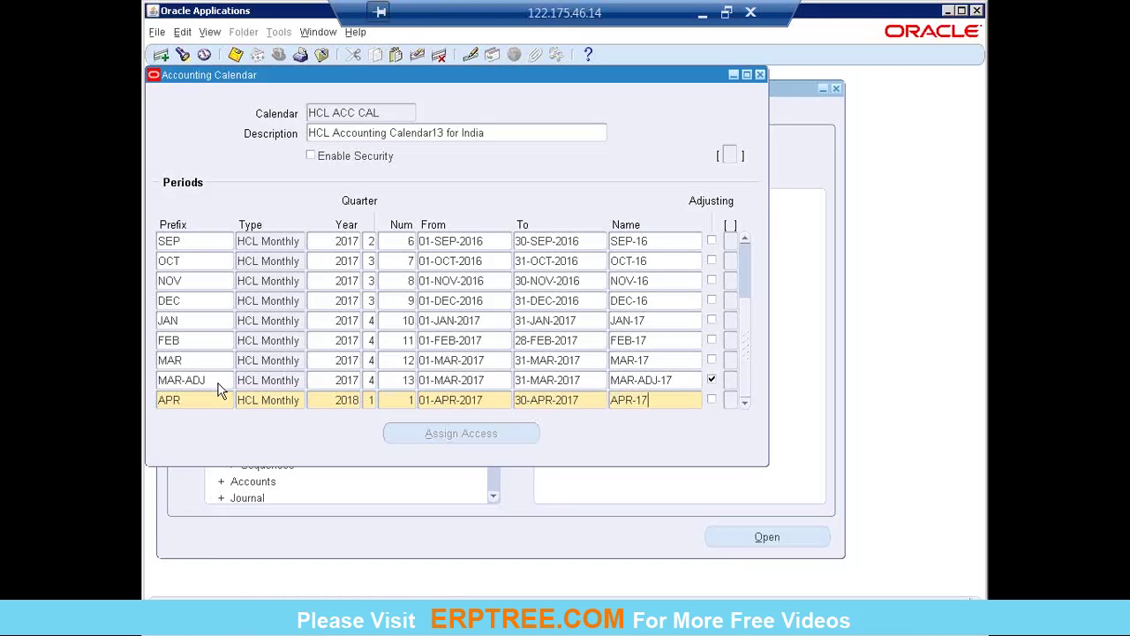
Step: Delete the APR-17 period of year 2018 from the calendar
{"action": "key", "text": "Down"}
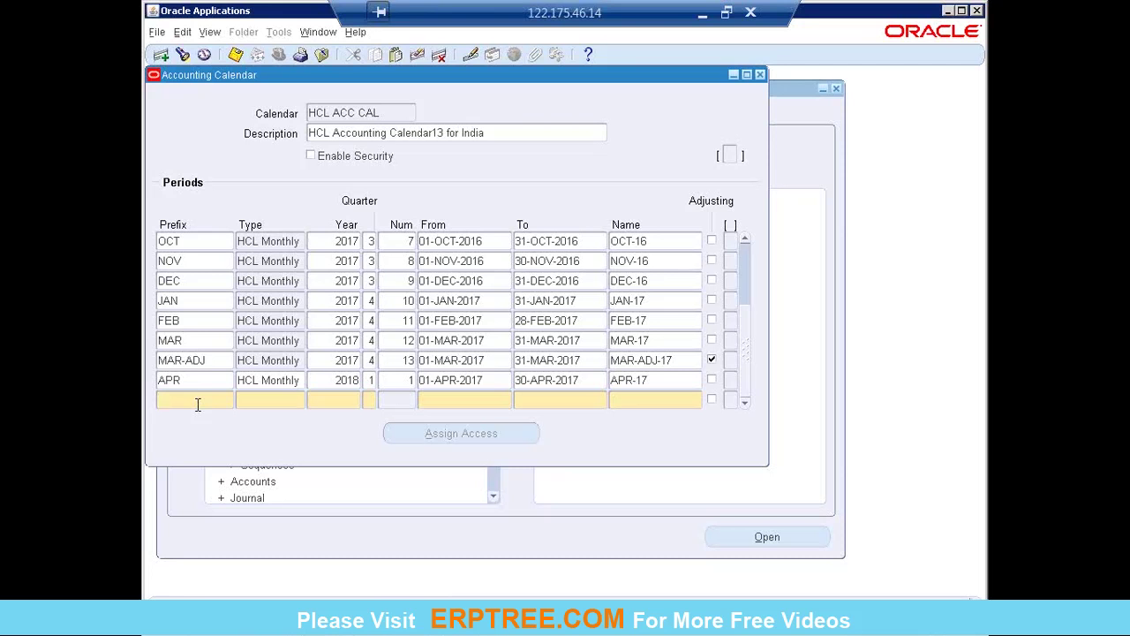
{"action": "key", "text": "Up"}
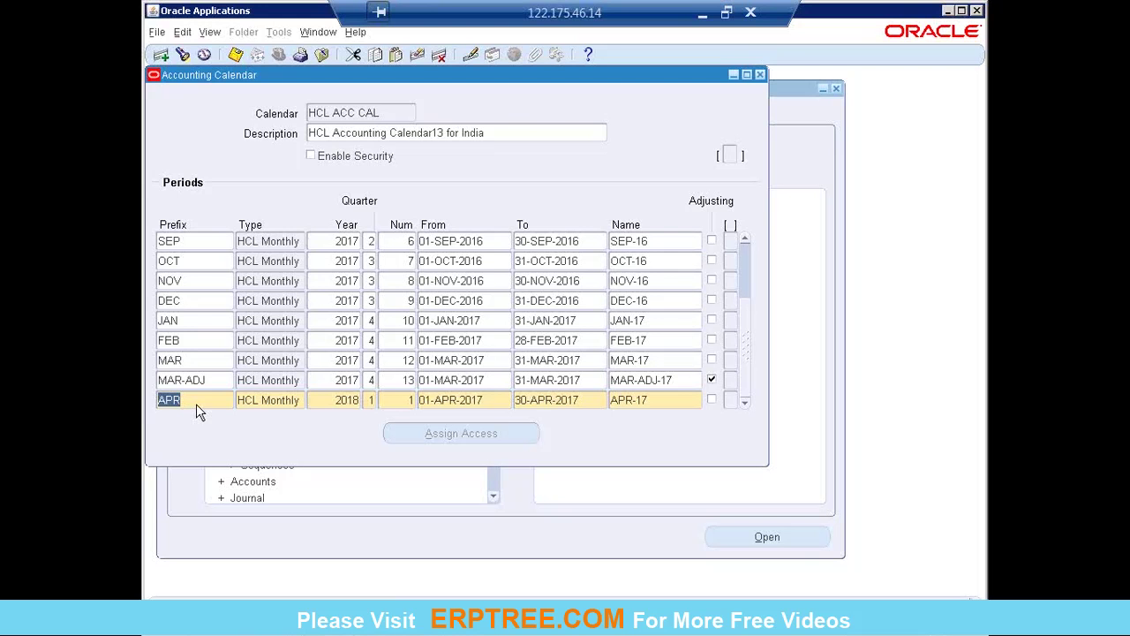
{"action": "key", "text": "ctrl+Up"}
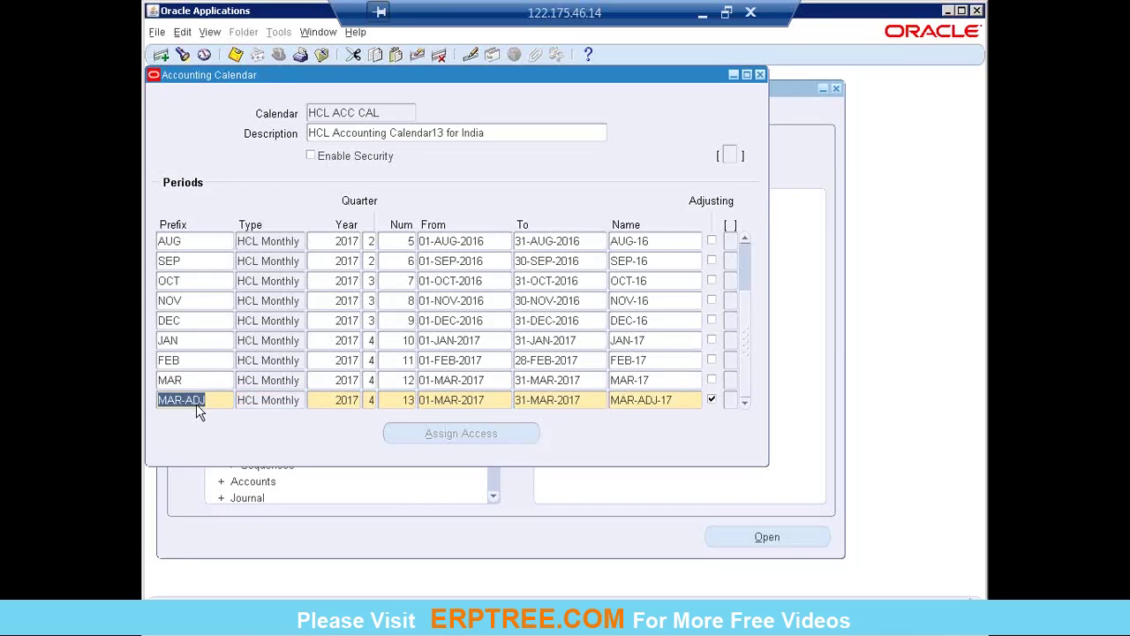
{"action": "left_click_drag", "start_coordinate": [412, 80], "coordinate": [479, 109]}
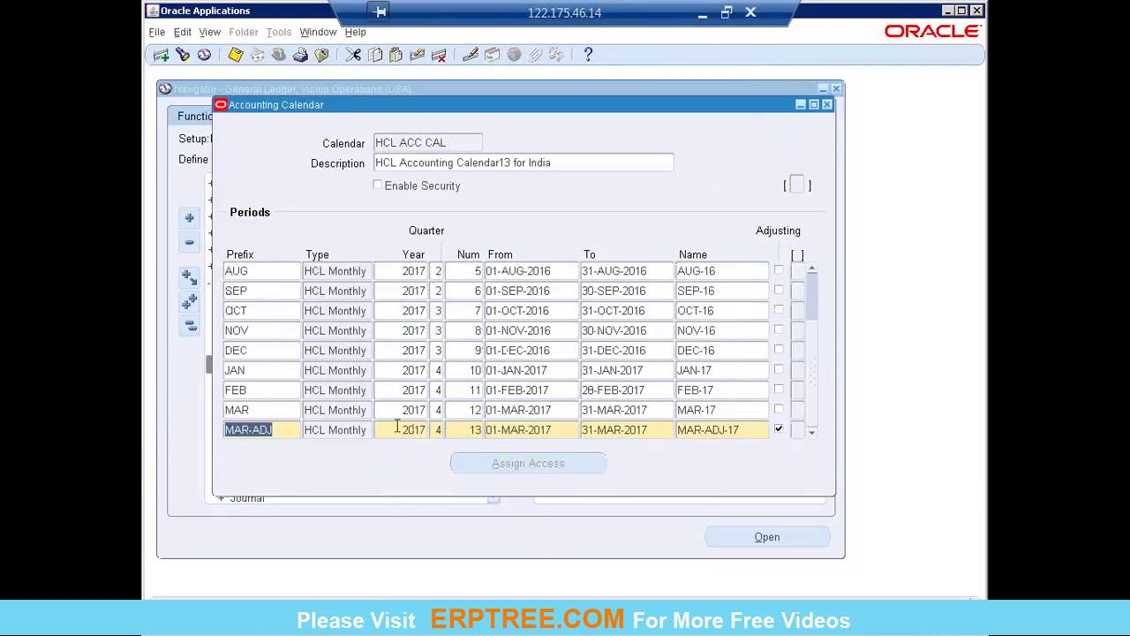
{"action": "left_click", "coordinate": [397, 429]}
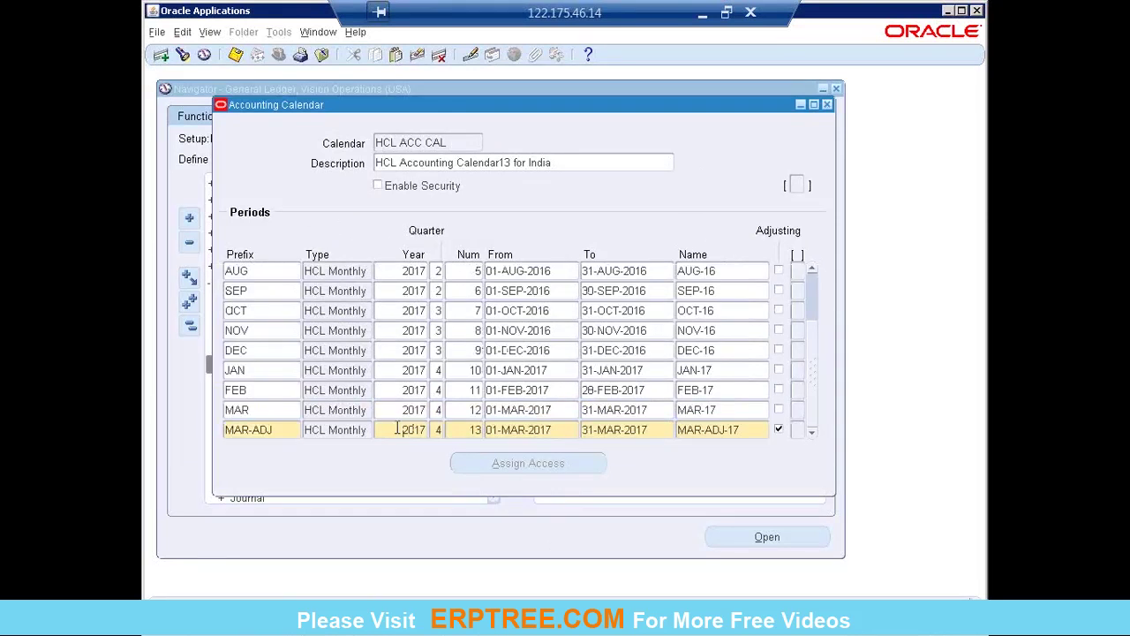
{"action": "left_click", "coordinate": [574, 162]}
{"action": "left_click", "coordinate": [574, 162]}
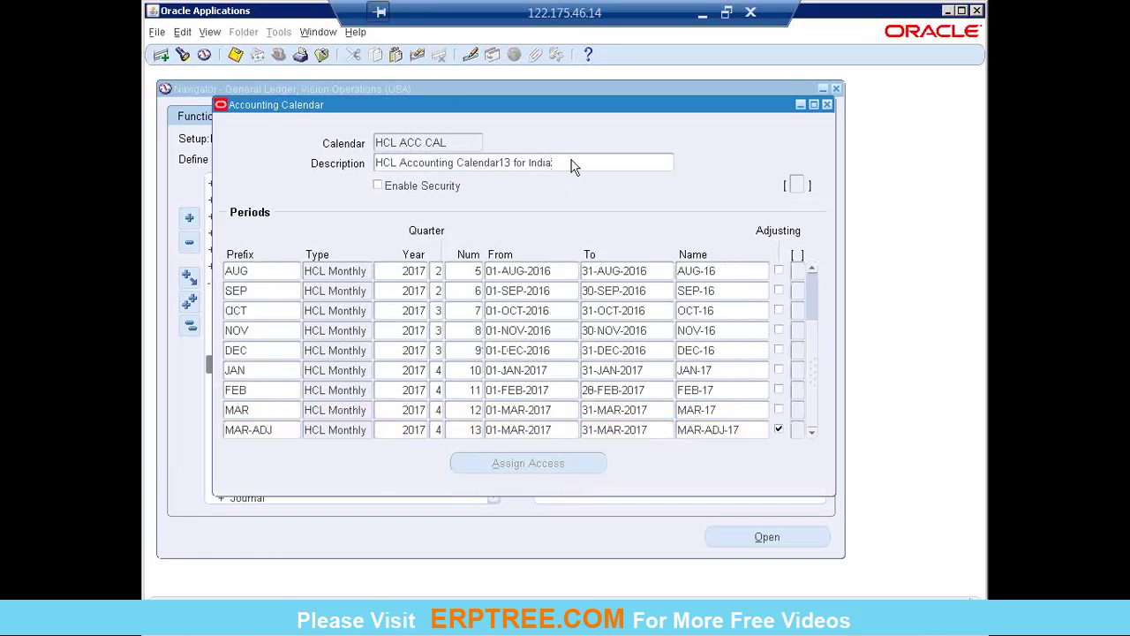
{"action": "left_click_drag", "start_coordinate": [586, 114], "coordinate": [564, 108]}
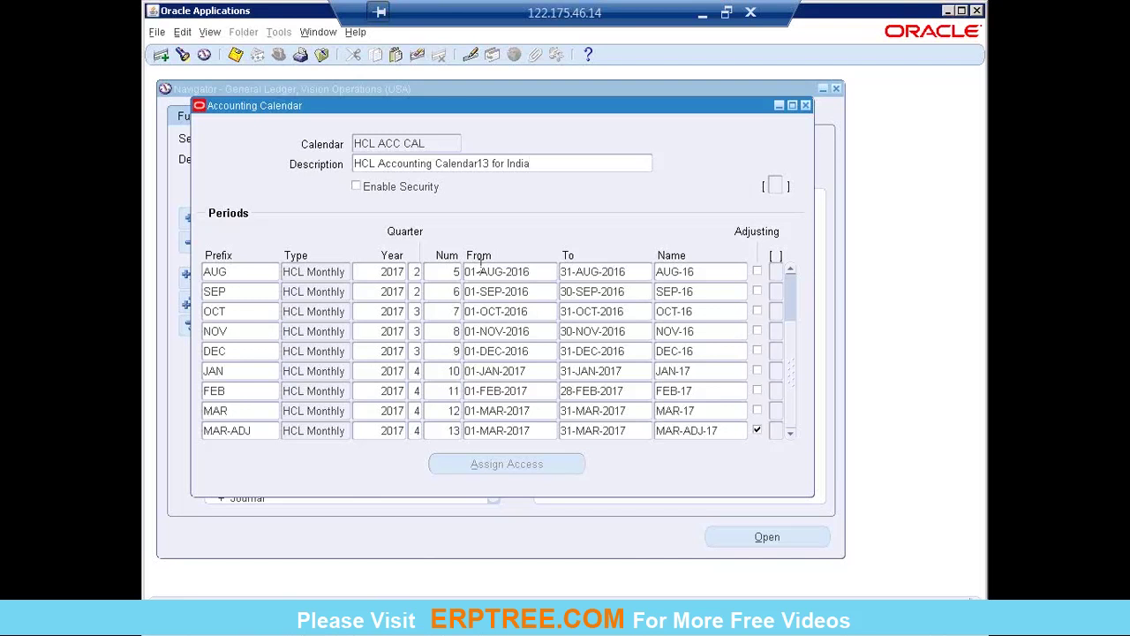
{"action": "key", "text": "shift+Home"}
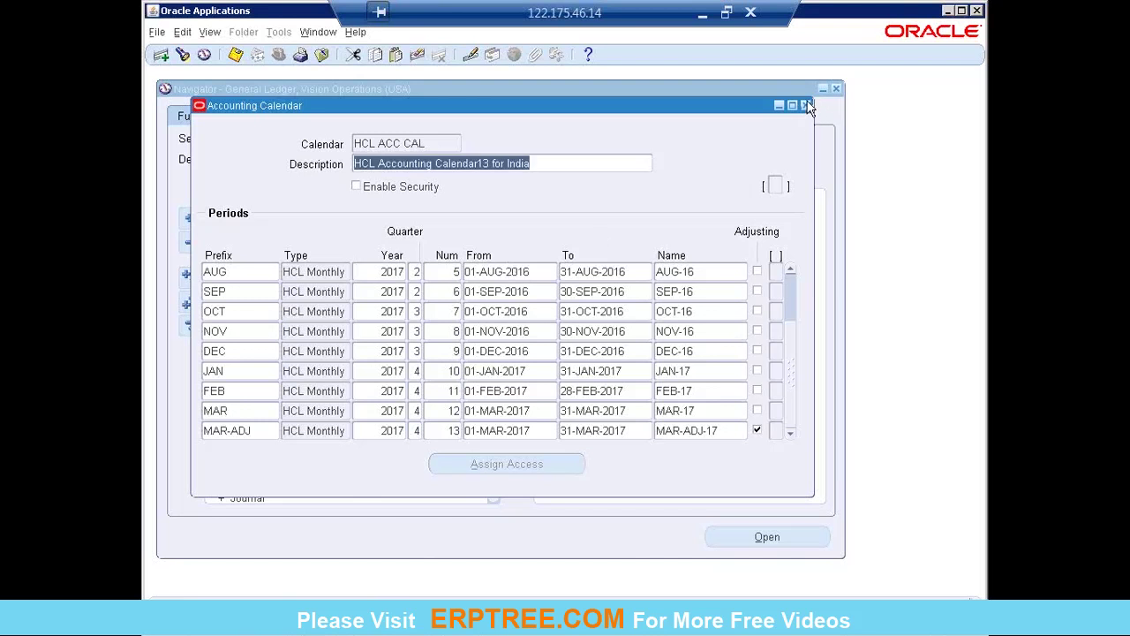
Step: Close the accounting calendar, choose to validate only the current calendar and acknowledge the submitted request
{"action": "left_click", "coordinate": [806, 106]}
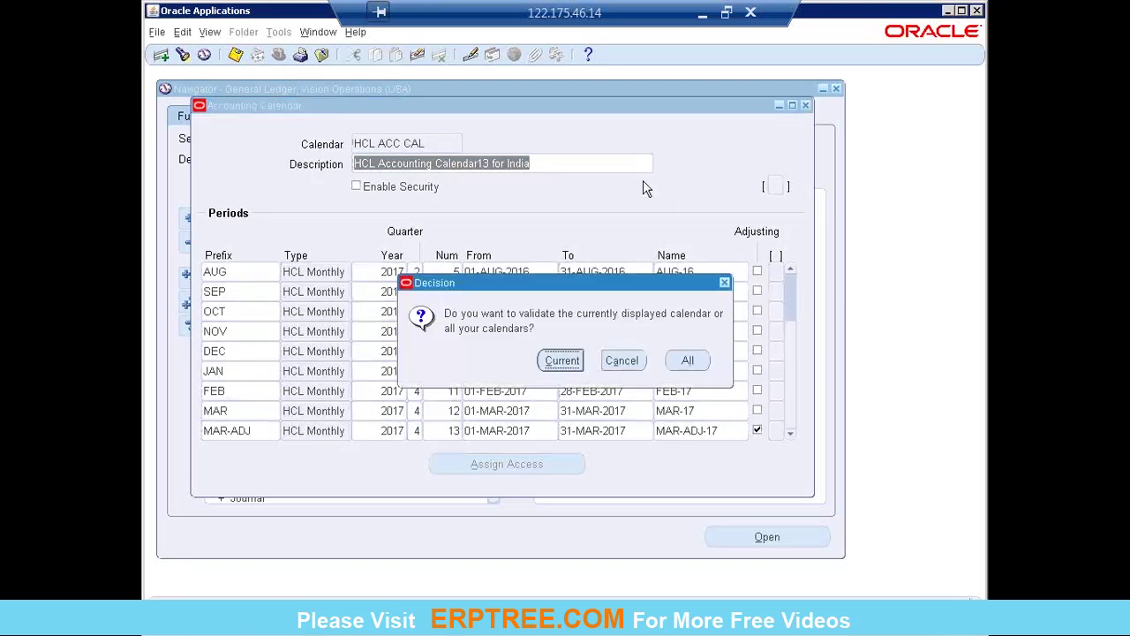
{"action": "left_click", "coordinate": [561, 364]}
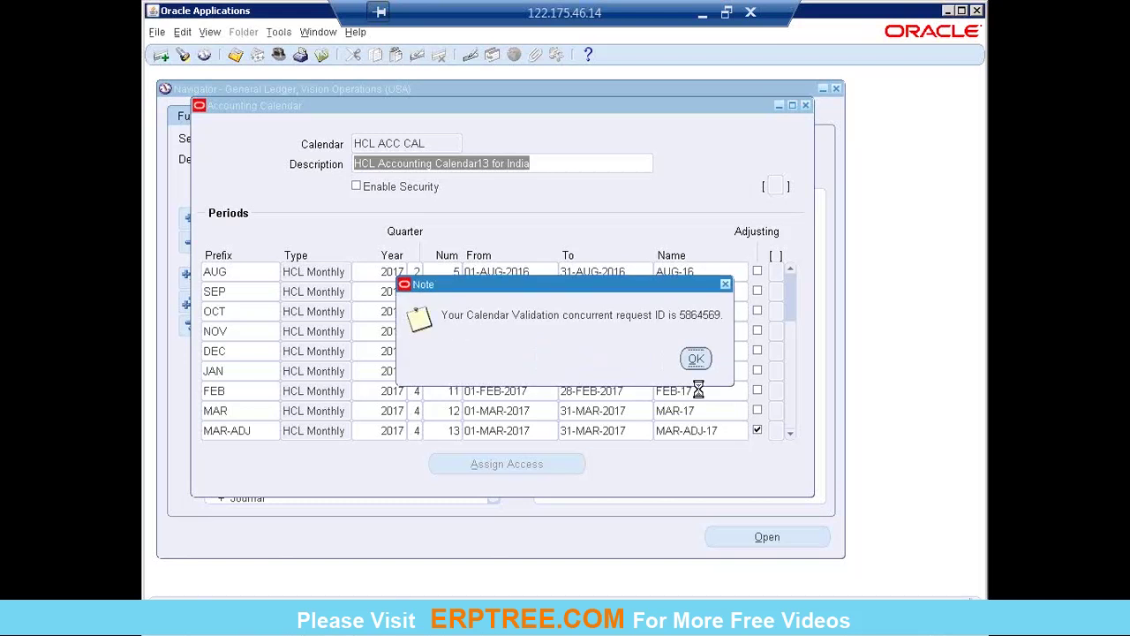
{"action": "left_click", "coordinate": [703, 356]}
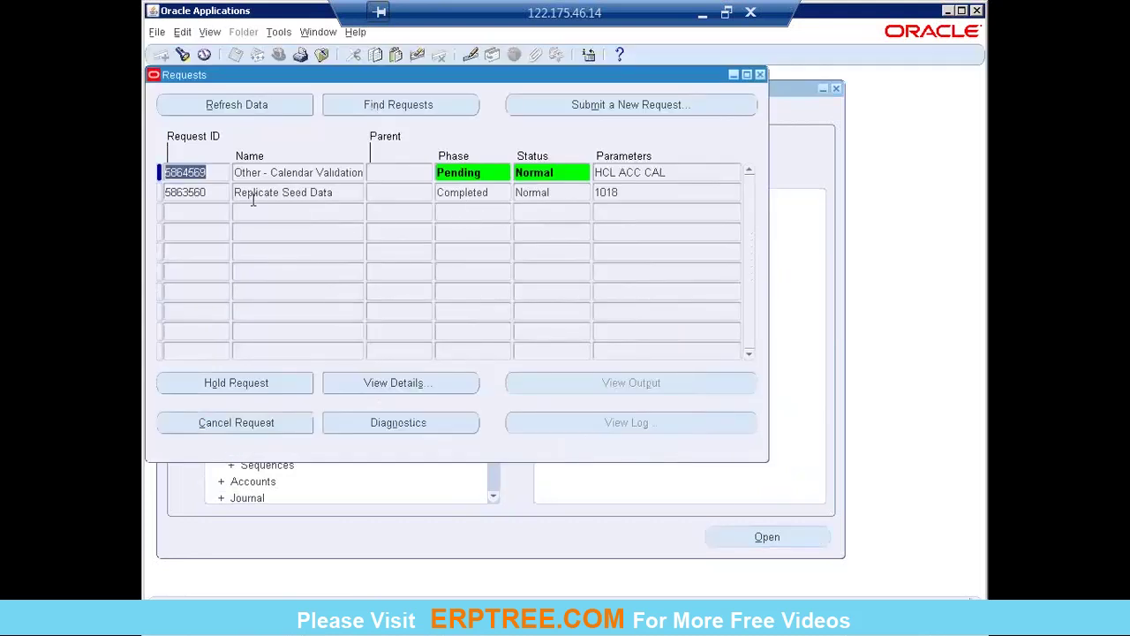
Step: Check the phase and status of the HCL ACC CAL calendar validation request in Oracle Applications and close the extra Requests window
{"action": "left_click", "coordinate": [248, 172]}
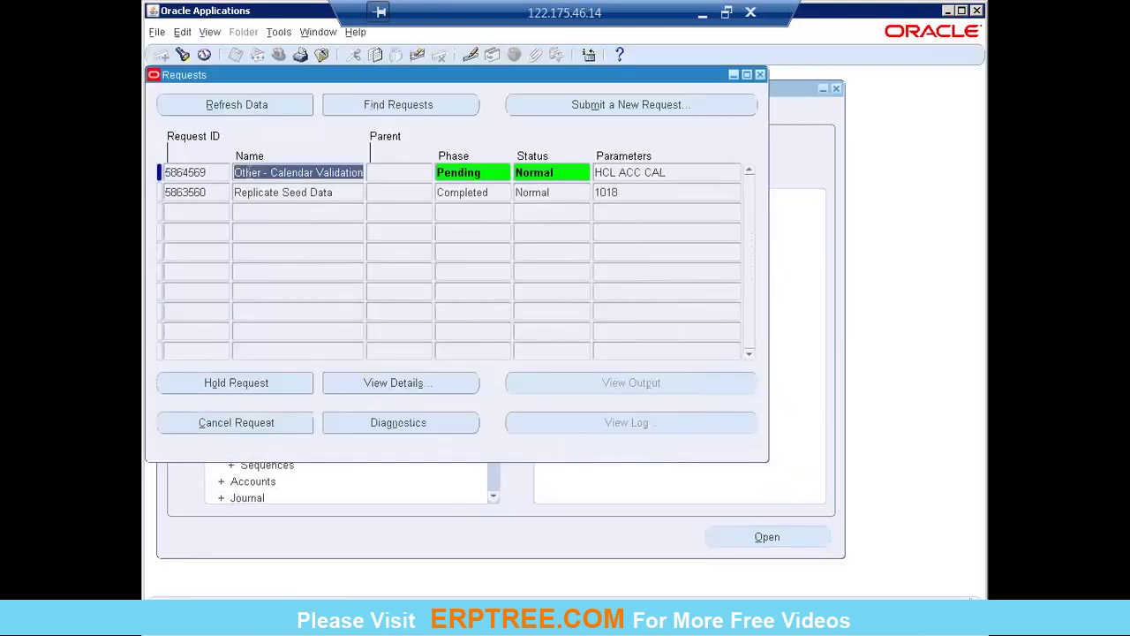
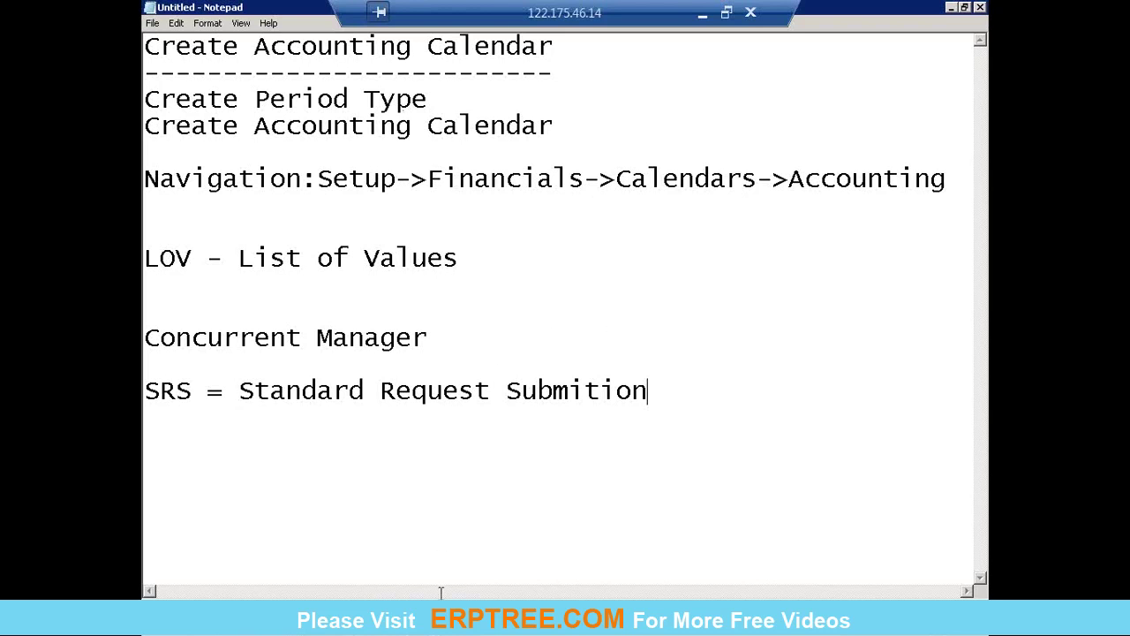
{"action": "key", "text": "alt+Tab"}
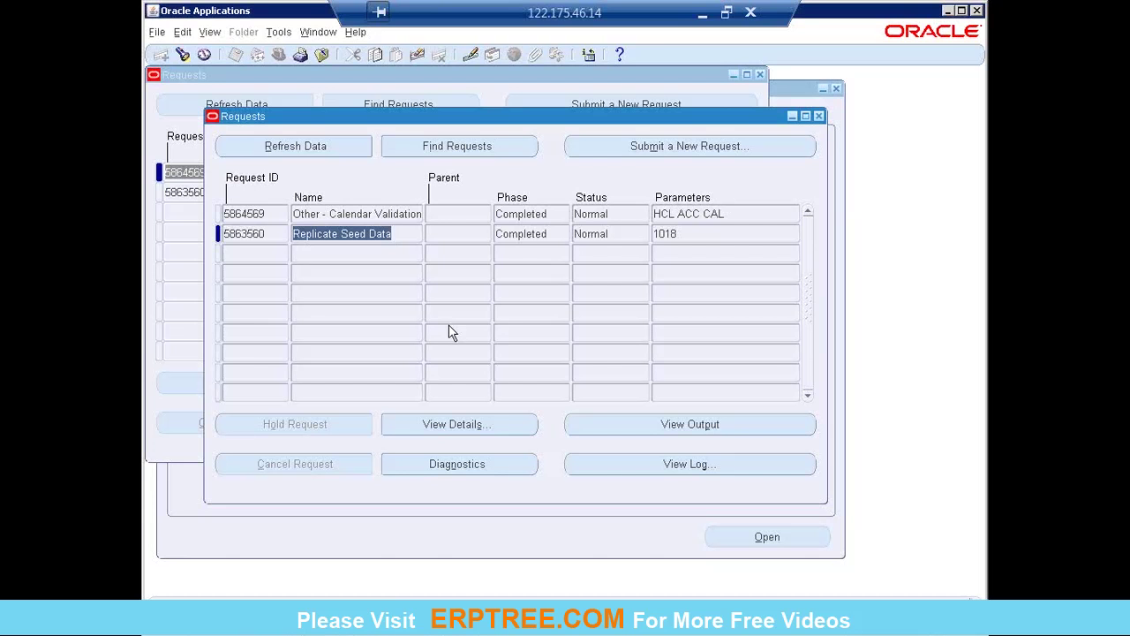
{"action": "left_click", "coordinate": [819, 115]}
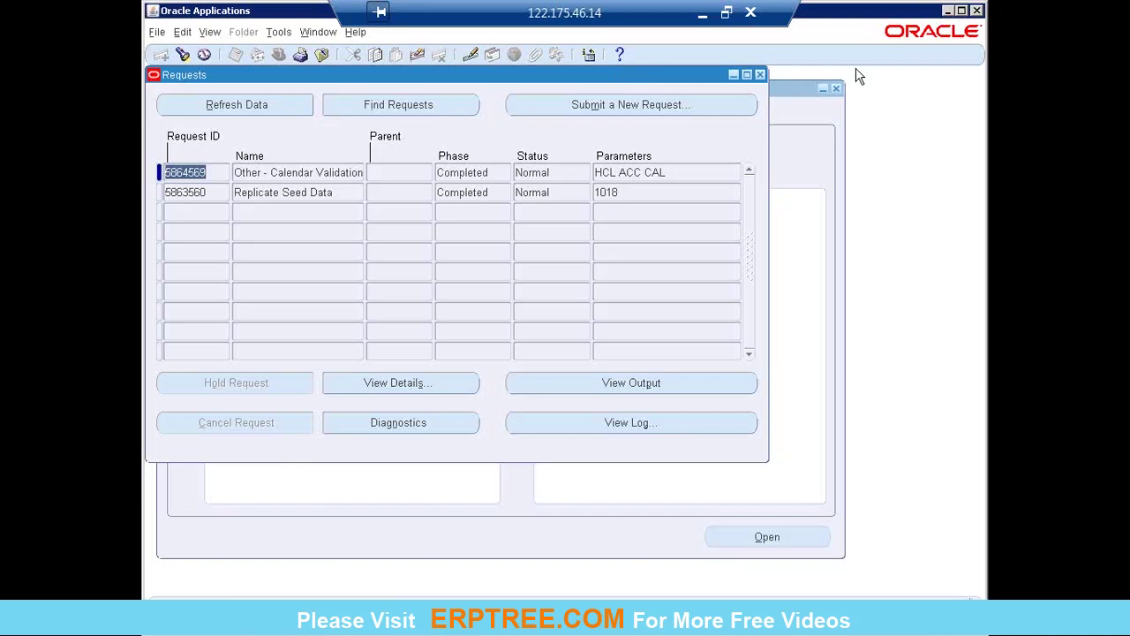
Step: Close the Requests window and add blank lines at the end of the notes in Notepad
{"action": "left_click", "coordinate": [759, 74]}
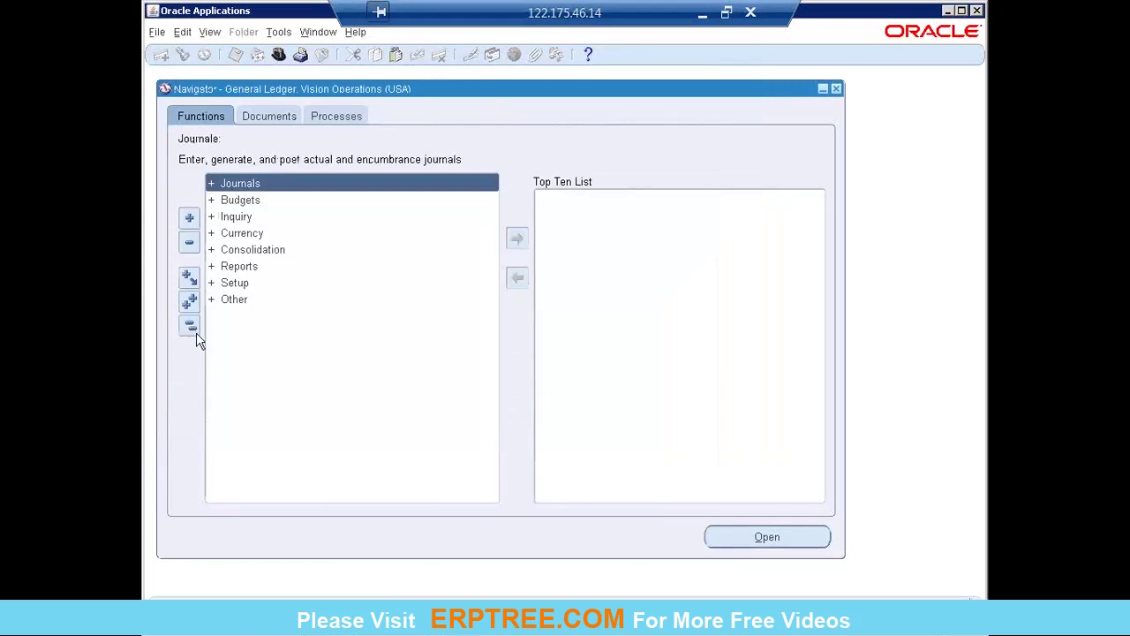
{"action": "left_click_drag", "start_coordinate": [259, 92], "coordinate": [251, 88]}
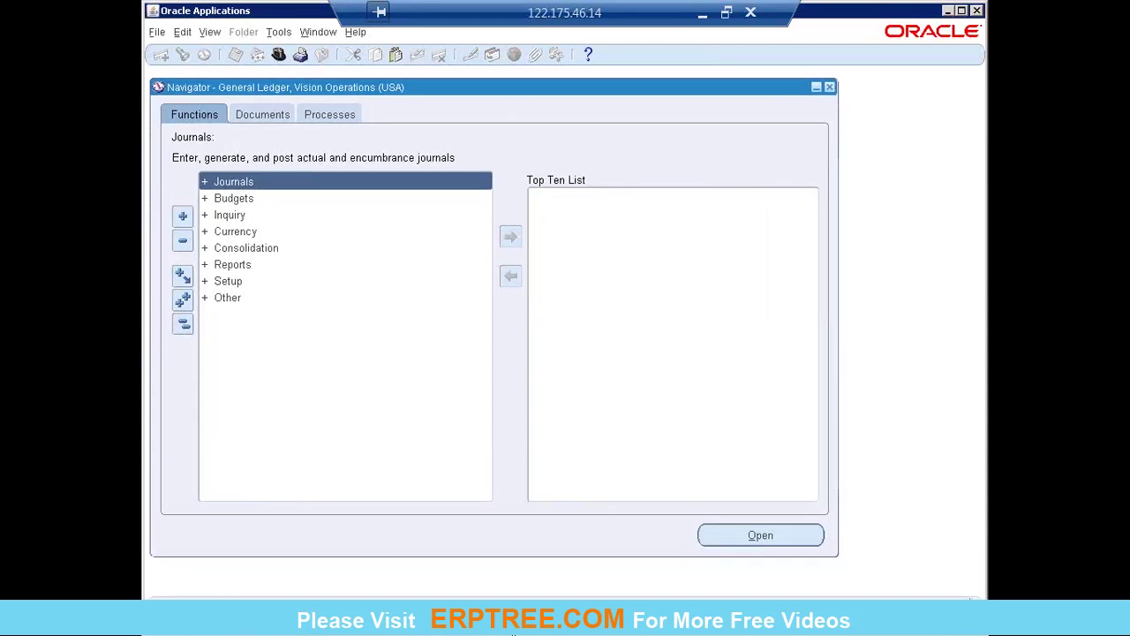
{"action": "left_click", "coordinate": [466, 632]}
{"action": "key", "text": "Return"}
{"action": "key", "text": "Return"}
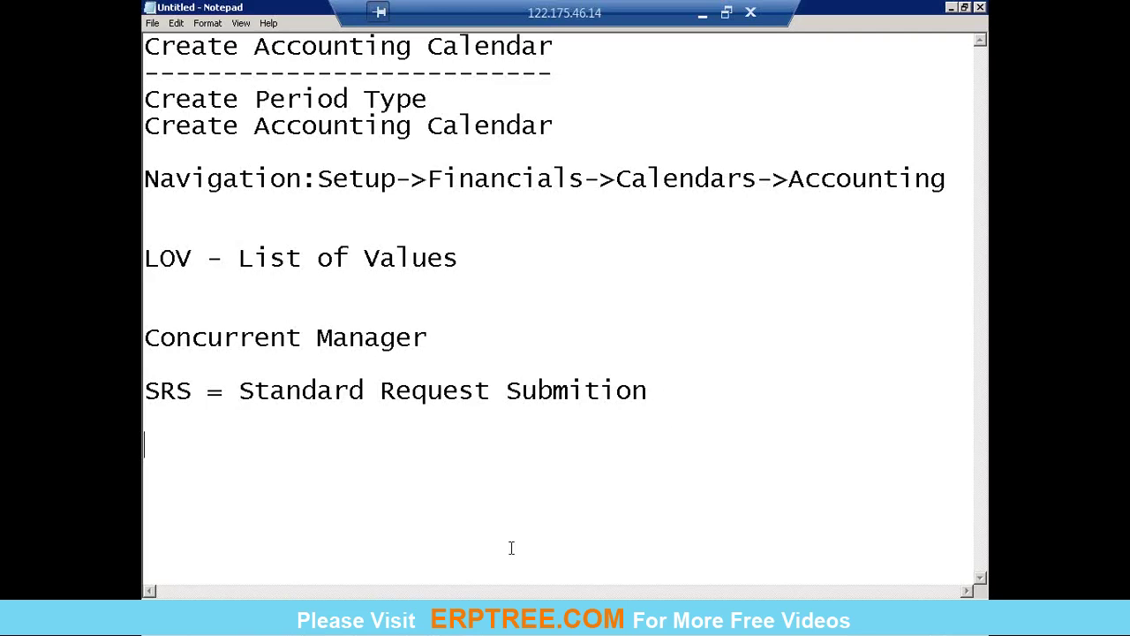
{"action": "key", "text": "alt+Tab"}
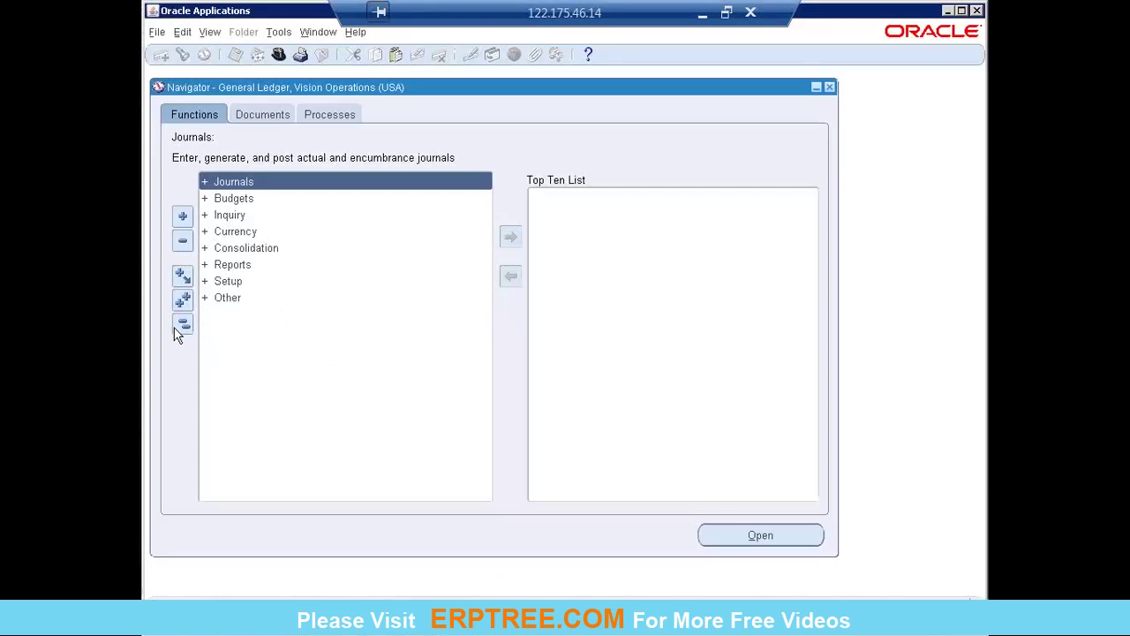
Step: Open the Accounting calendar form under Setup, Financials, Calendars in Oracle Applications and load the HCL ACC CAL calendar
{"action": "double_click", "coordinate": [226, 281]}
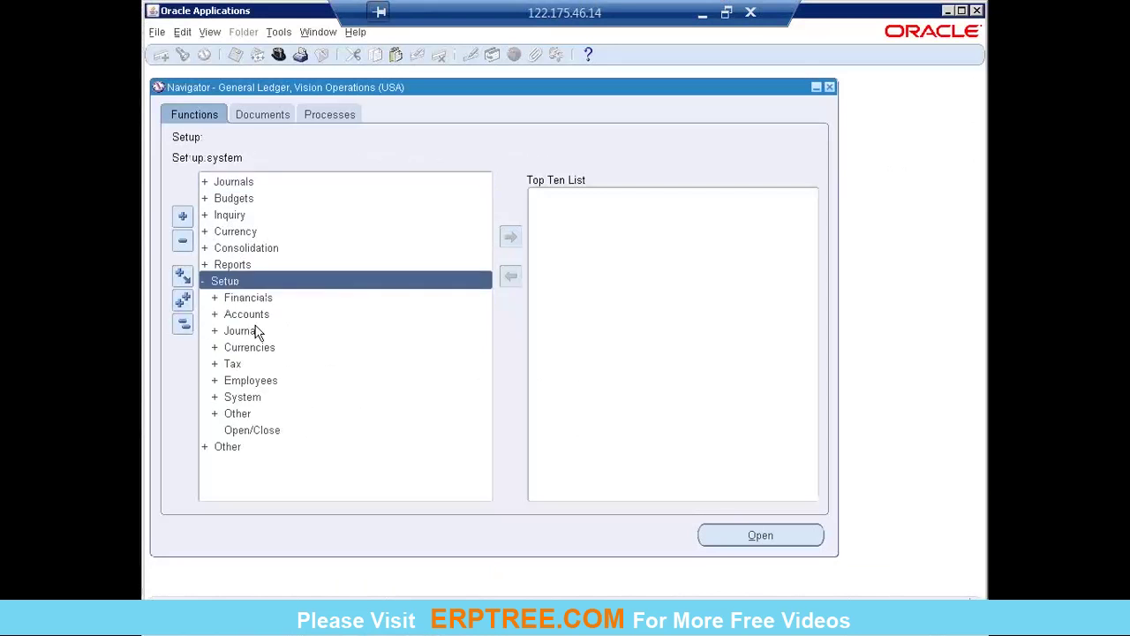
{"action": "double_click", "coordinate": [252, 301]}
{"action": "left_click", "coordinate": [254, 312]}
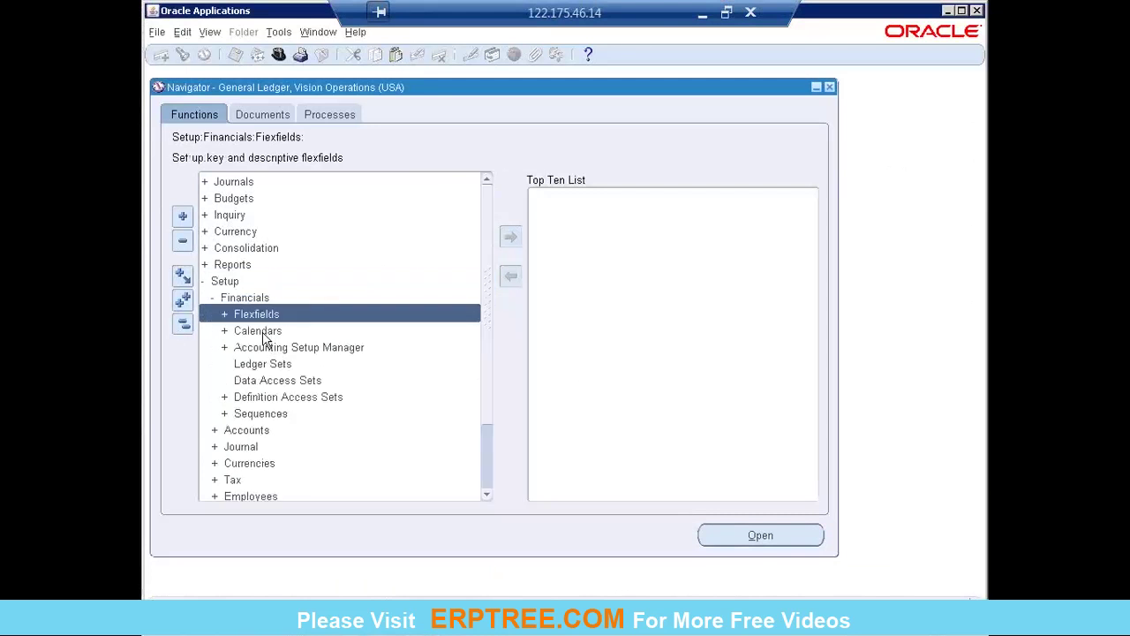
{"action": "double_click", "coordinate": [262, 332]}
{"action": "double_click", "coordinate": [278, 364]}
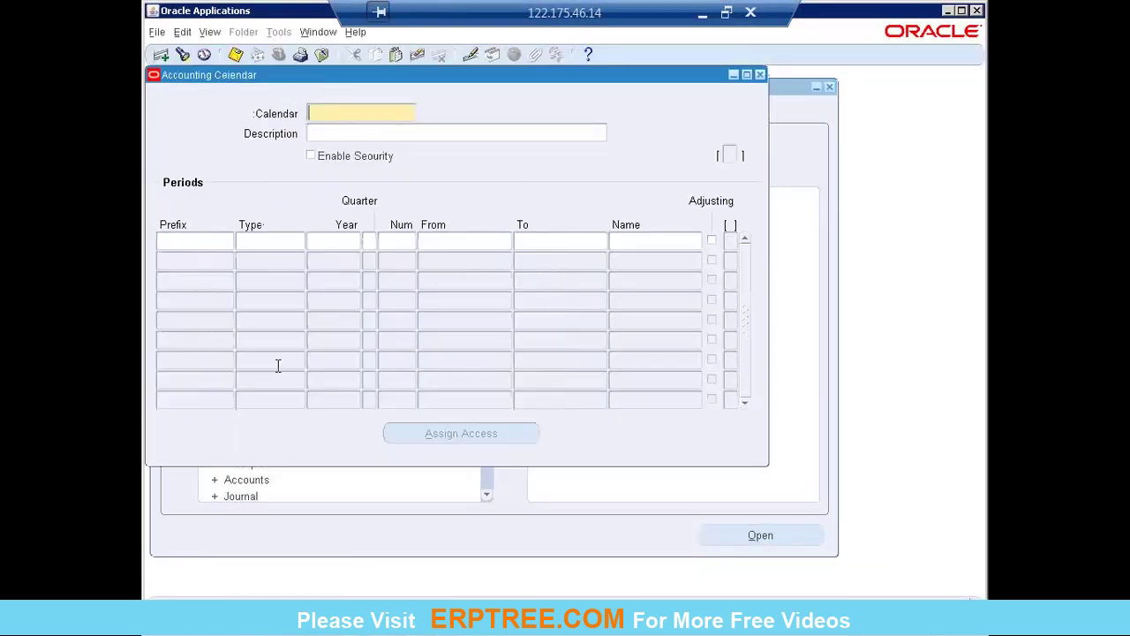
{"action": "left_click", "coordinate": [182, 54]}
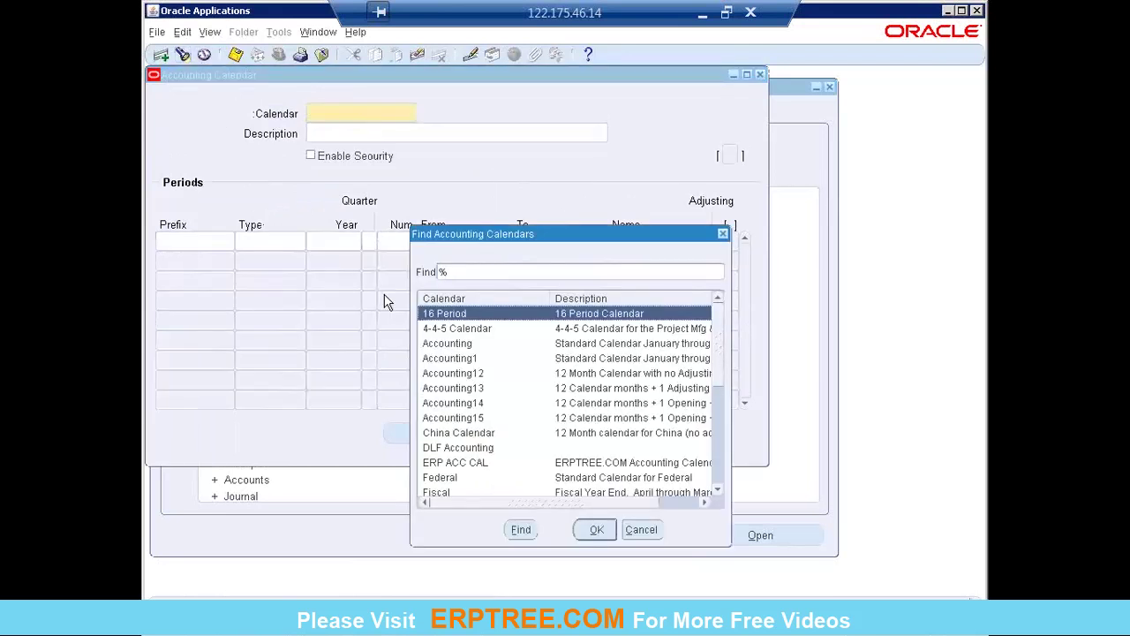
{"action": "type", "text": "h%"}
{"action": "left_click", "coordinate": [594, 530]}
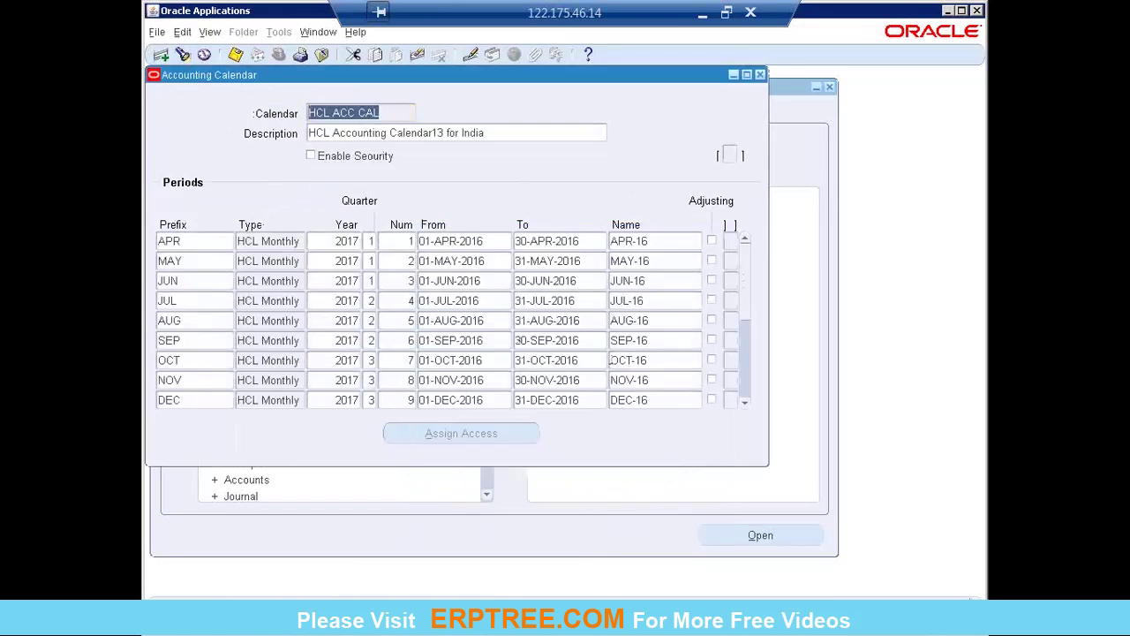
Step: Try altering the day in the JUL period's end date and restore it to 31-JUL-2016
{"action": "left_click", "coordinate": [533, 304]}
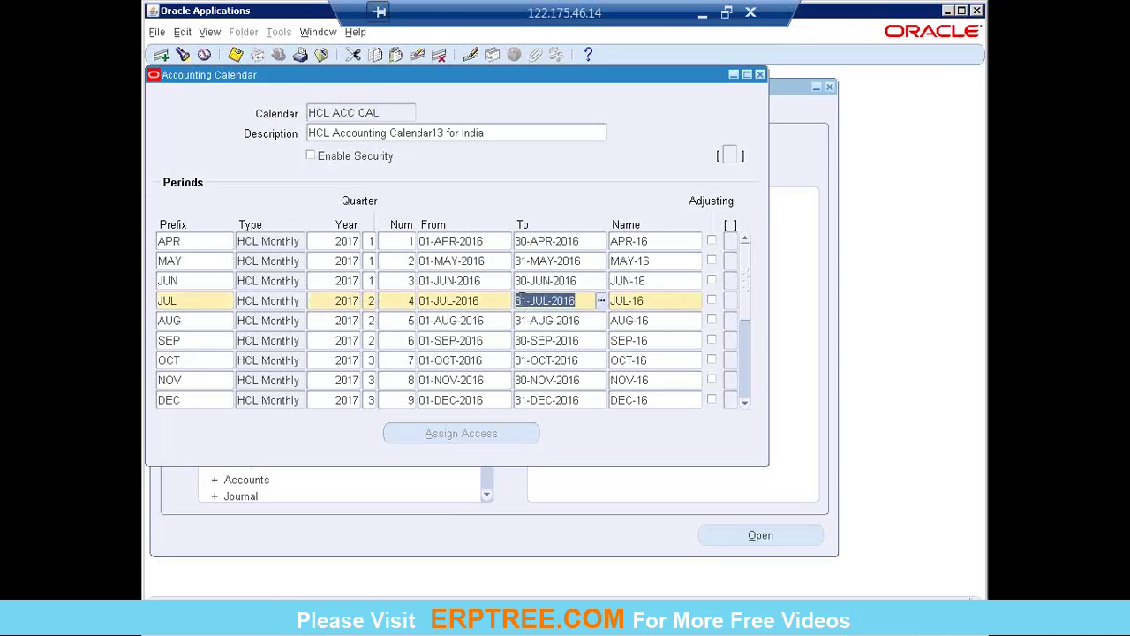
{"action": "left_click", "coordinate": [556, 304]}
{"action": "key", "text": "BackSpace"}
{"action": "key", "text": "BackSpace"}
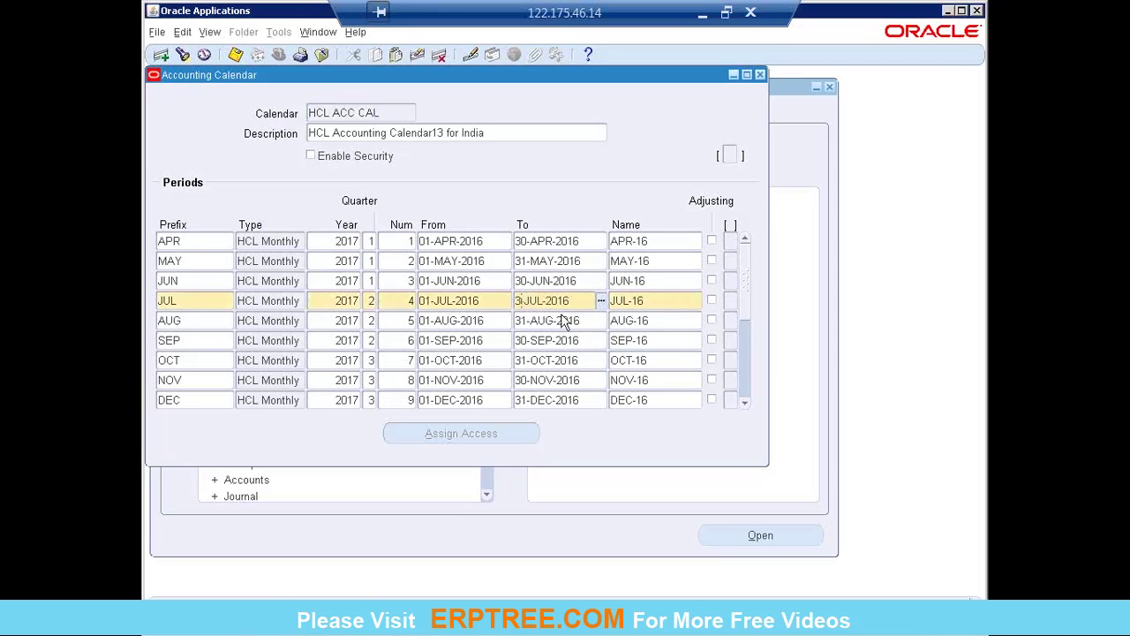
{"action": "type", "text": "0"}
{"action": "key", "text": "BackSpace"}
{"action": "type", "text": "1"}
{"action": "key", "text": "shift+Home"}
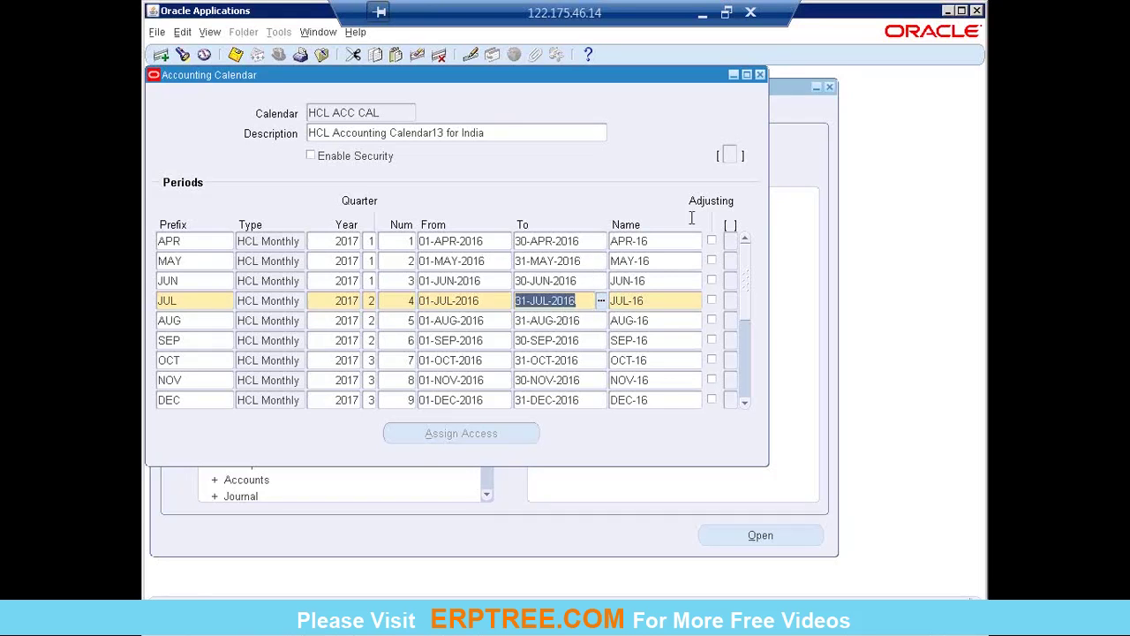
Step: Close the calendar with validation of the current calendar only, acknowledge the request, and collapse the Navigator tree
{"action": "left_click", "coordinate": [760, 75]}
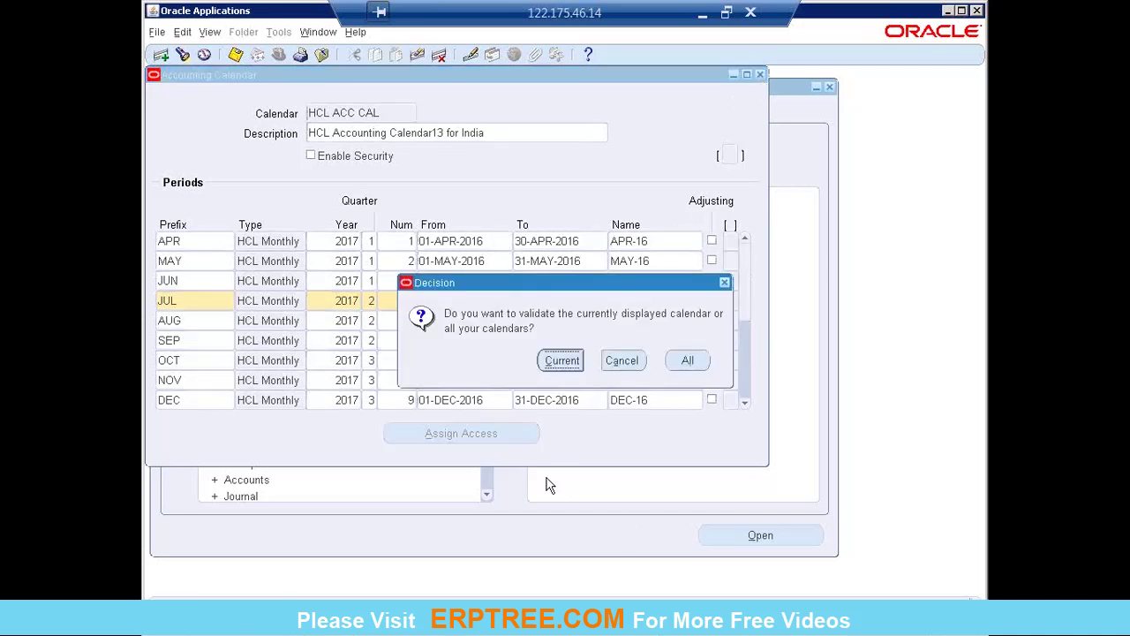
{"action": "left_click", "coordinate": [565, 367]}
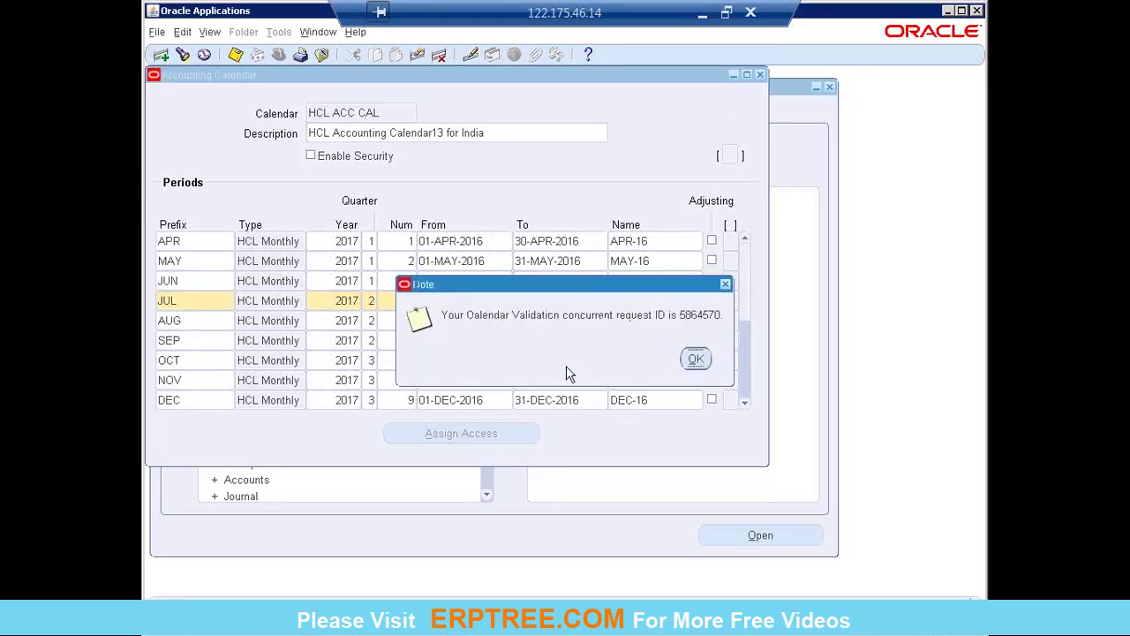
{"action": "left_click", "coordinate": [695, 359]}
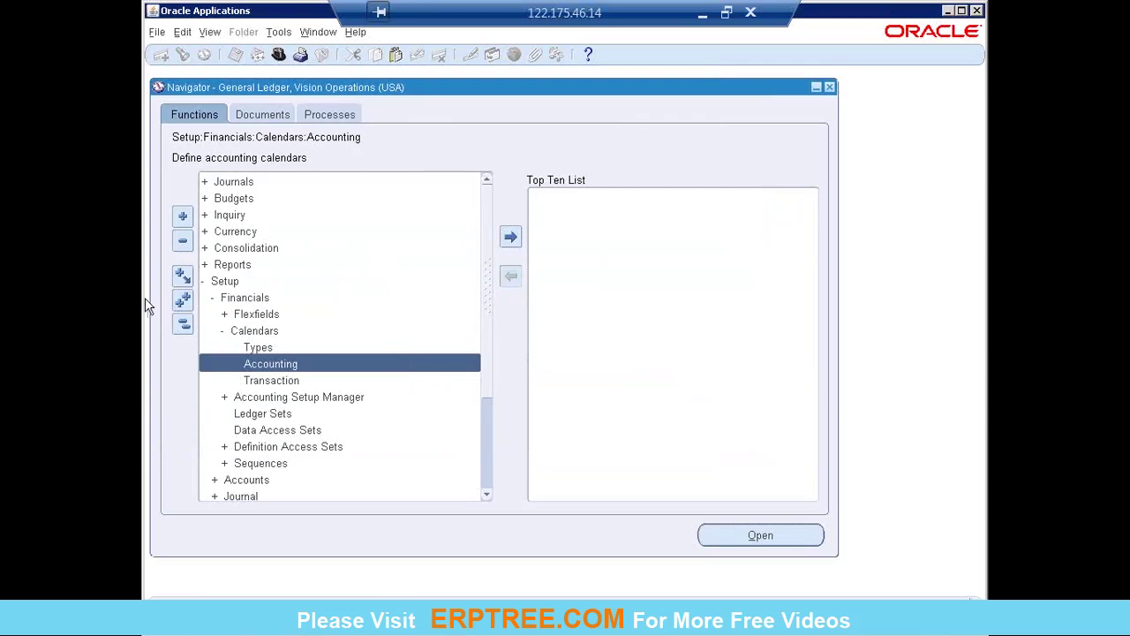
{"action": "left_click", "coordinate": [183, 323]}
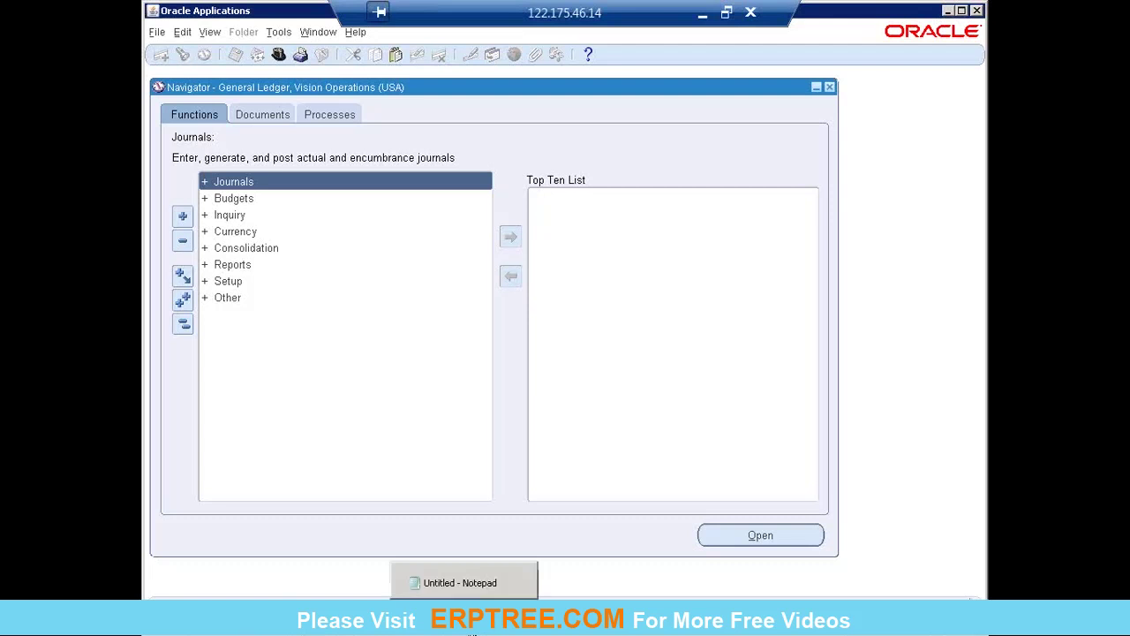
Step: Add the line "Seeded Data" below the SRS definition in the Notepad notes, followed by blank lines
{"action": "left_click", "coordinate": [483, 632]}
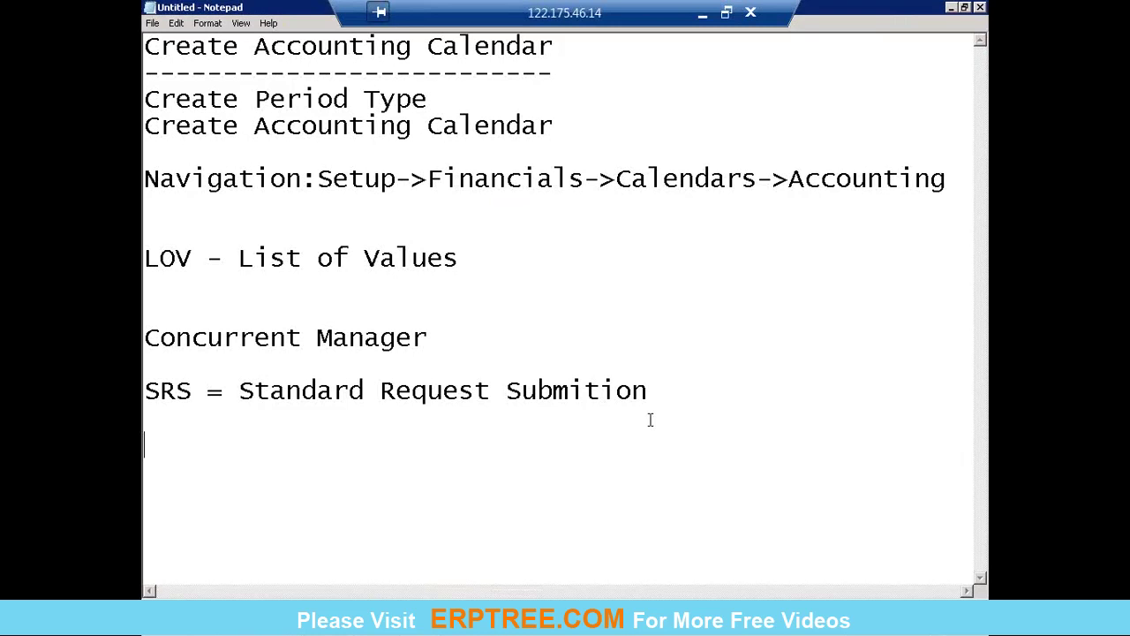
{"action": "left_click", "coordinate": [671, 400]}
{"action": "key", "text": "Return"}
{"action": "key", "text": "Return"}
{"action": "key", "text": "Return"}
{"action": "type", "text": "D"}
{"action": "key", "text": "BackSpace"}
{"action": "type", "text": "S"}
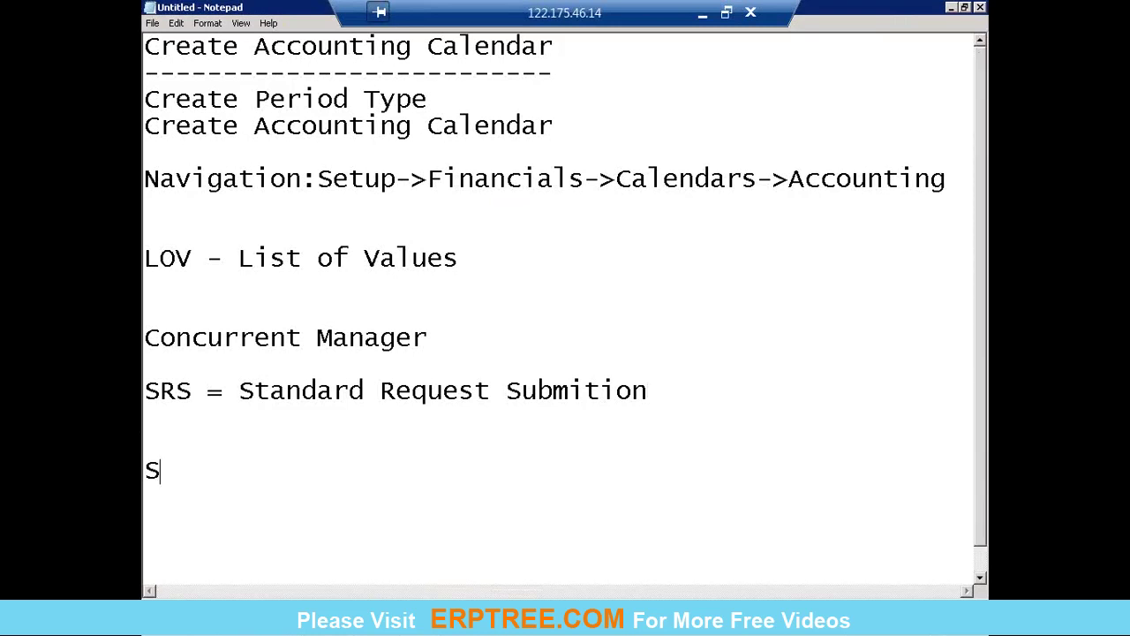
{"action": "type", "text": "eeded Data"}
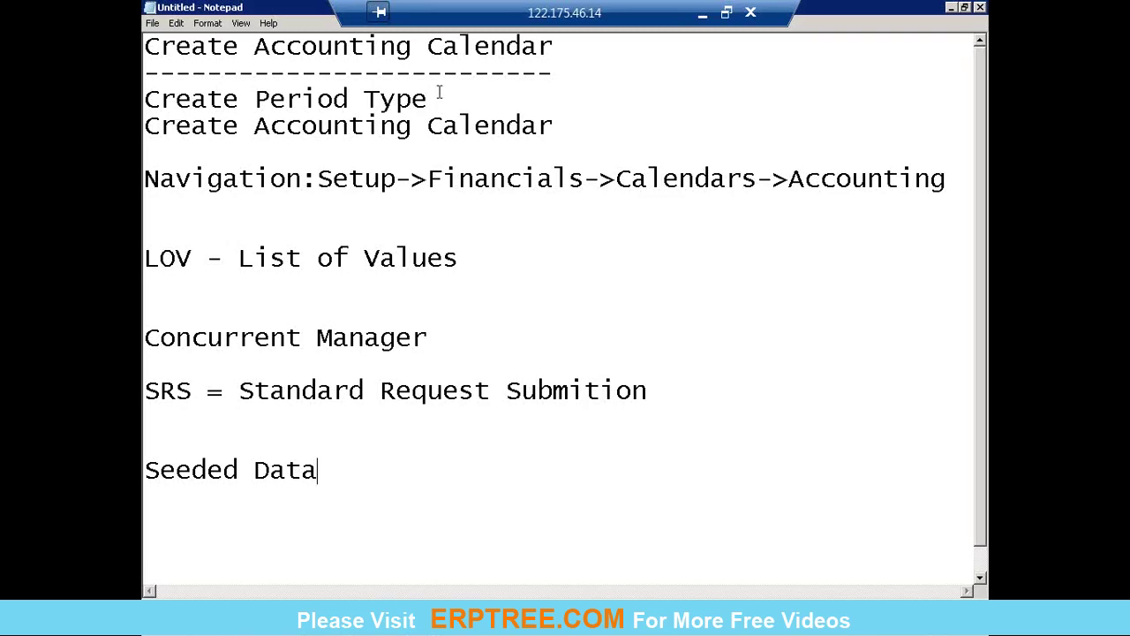
{"action": "key", "text": "Return"}
{"action": "key", "text": "Return"}
{"action": "key", "text": "Return"}
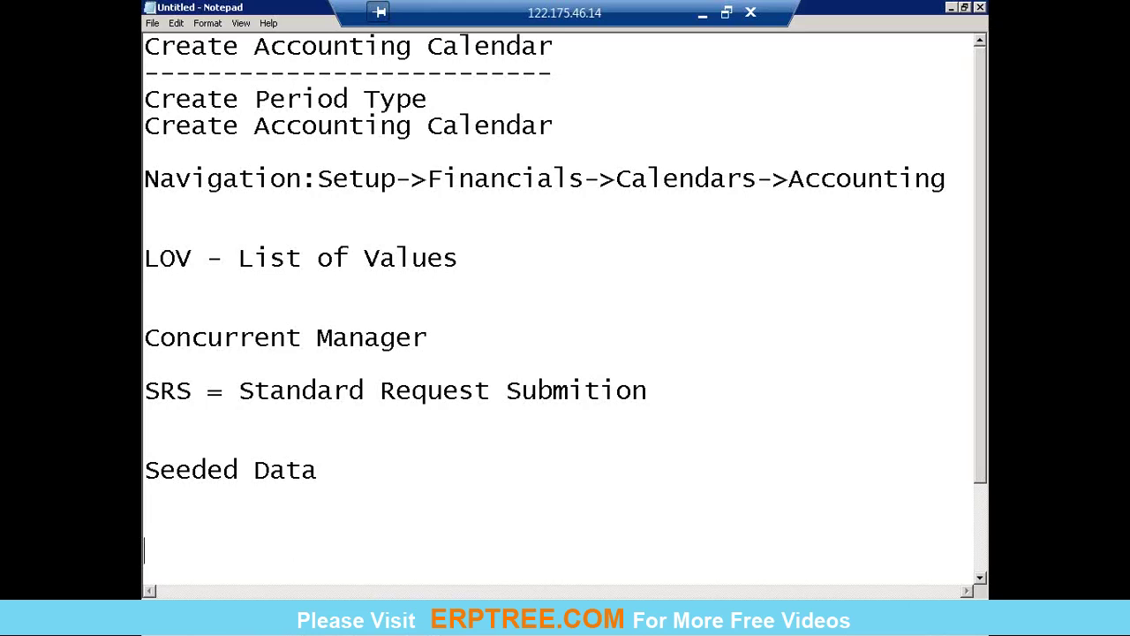
Step: Add the heading "Enable Currency" below the Seeded Data line in the Notepad notes
{"action": "left_click", "coordinate": [422, 622]}
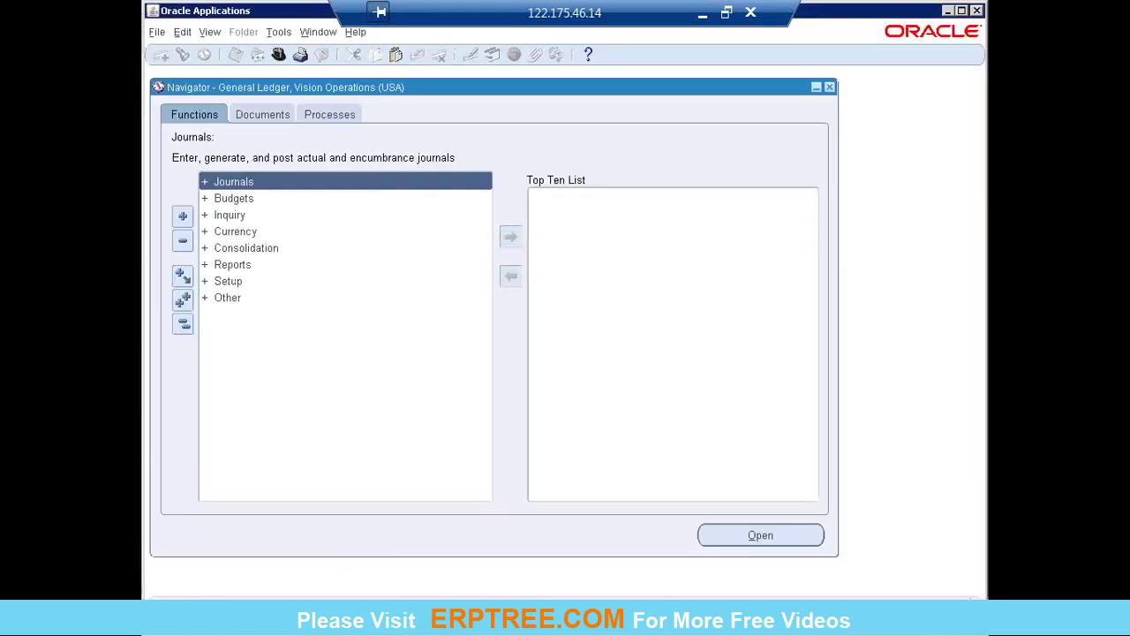
{"action": "left_click", "coordinate": [185, 333]}
{"action": "key", "text": "alt+Tab"}
{"action": "scroll", "coordinate": [530, 512], "scroll_direction": "down", "scroll_amount": 2}
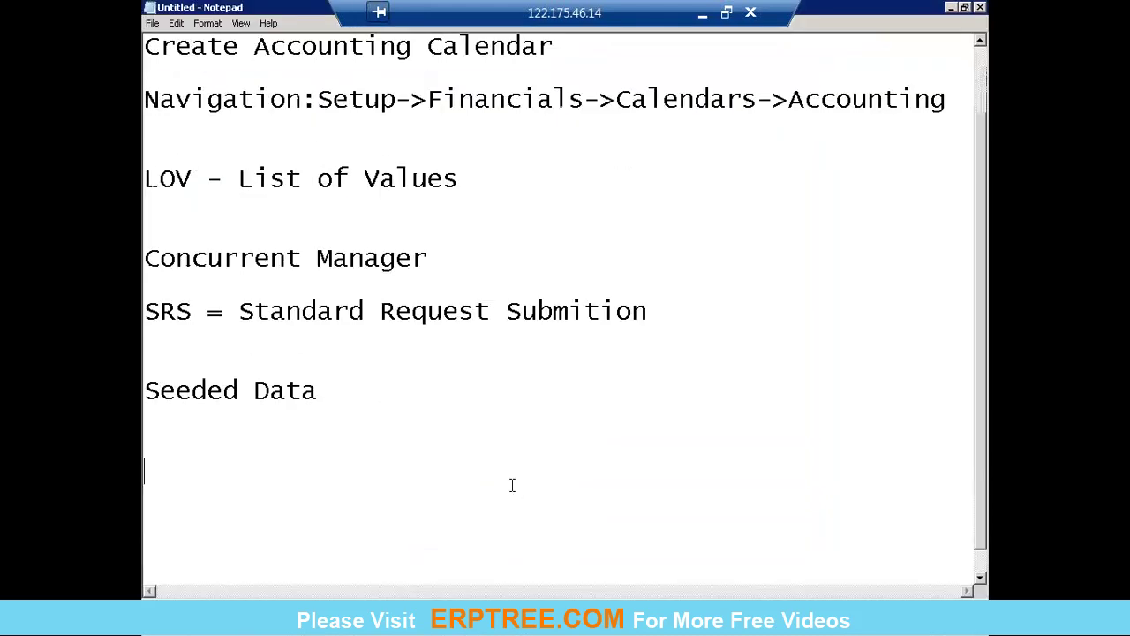
{"action": "key", "text": "Return"}
{"action": "key", "text": "Return"}
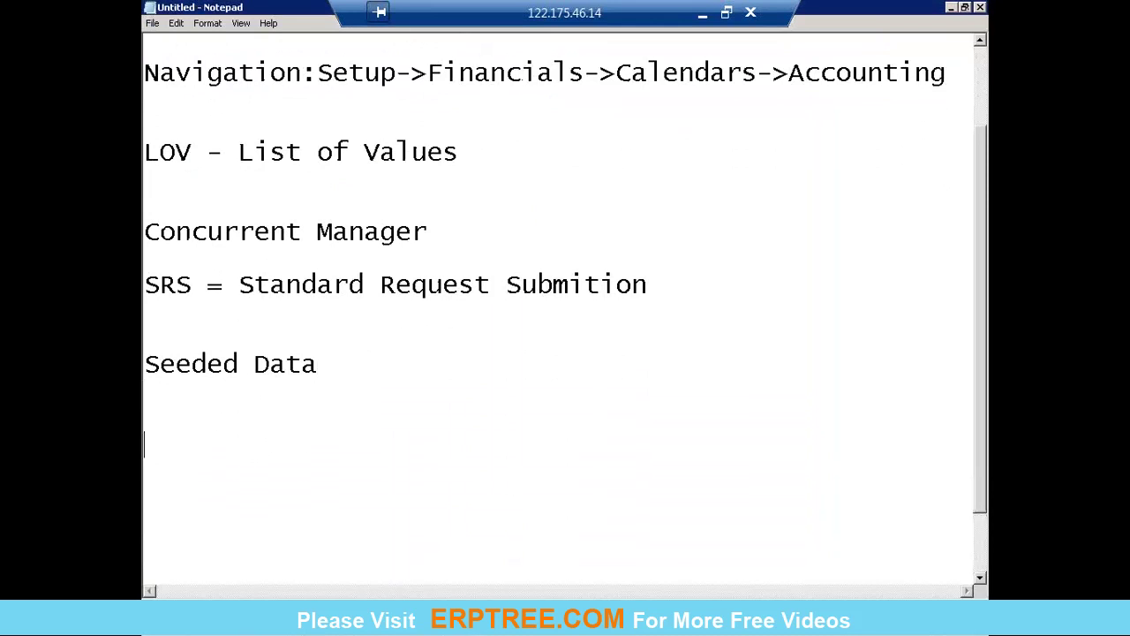
{"action": "type", "text": "Enabl"}
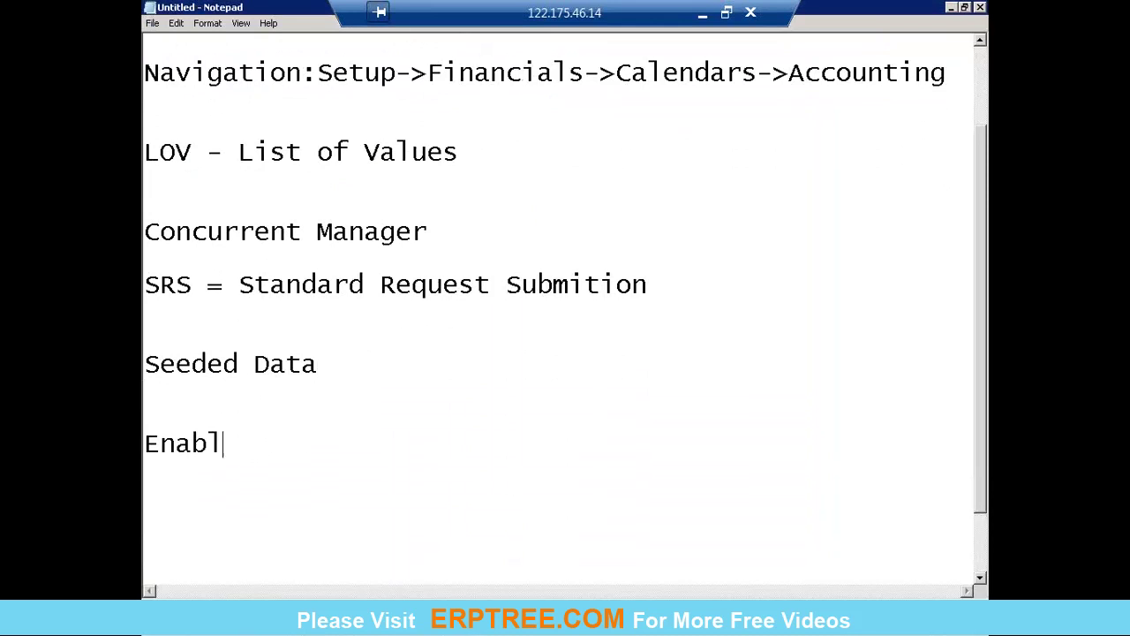
{"action": "type", "text": "e Currency"}
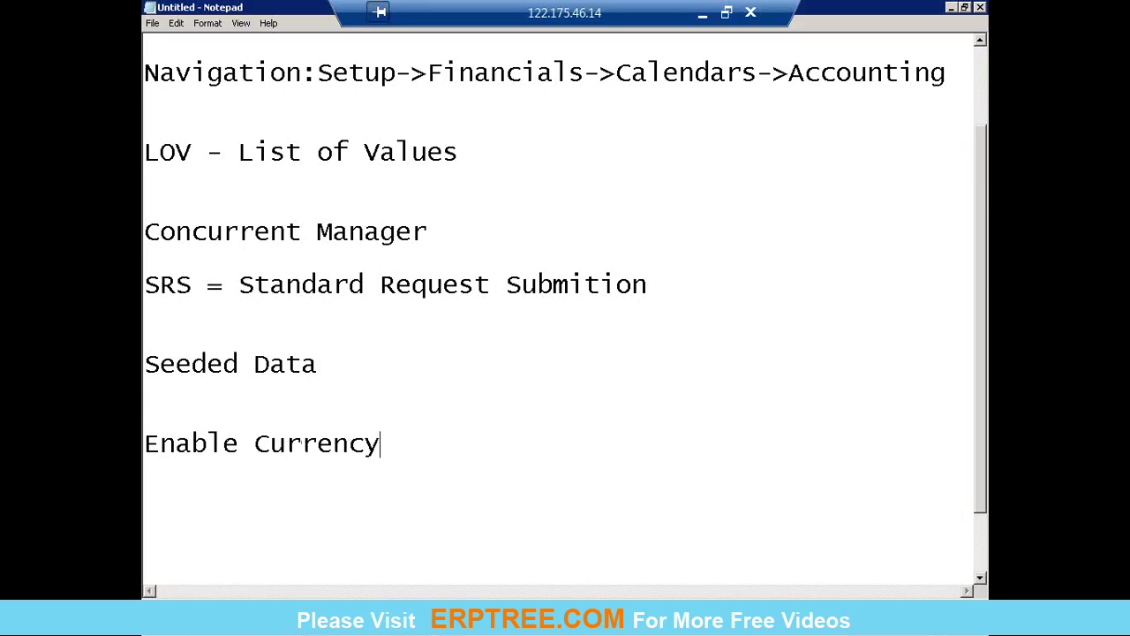
{"action": "scroll", "coordinate": [565, 309], "scroll_direction": "down", "scroll_amount": 1}
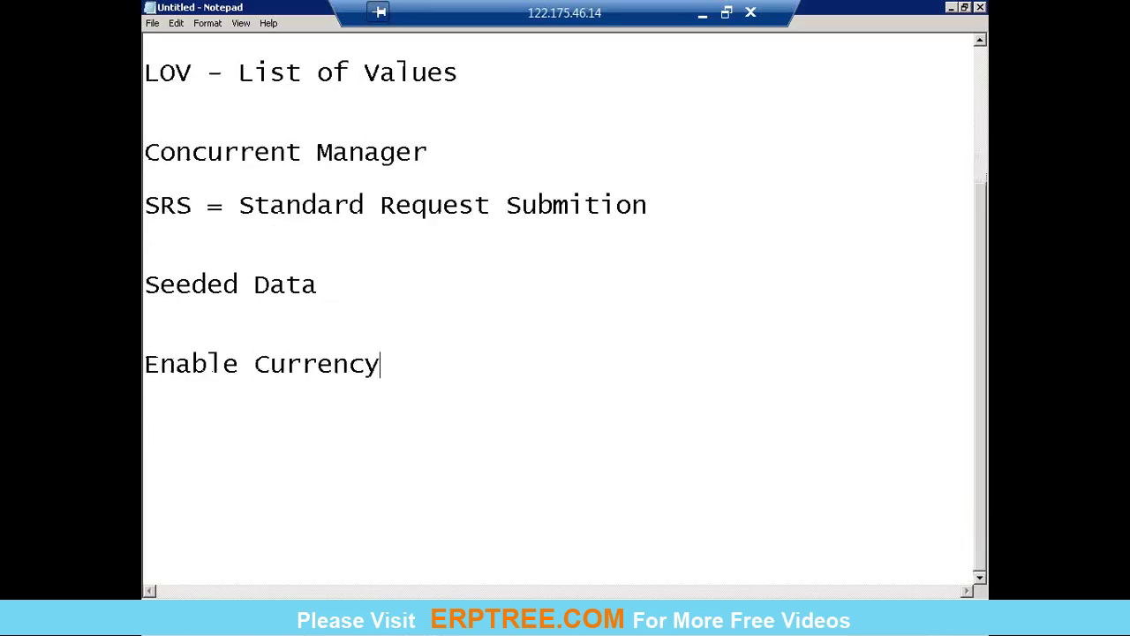
{"action": "key", "text": "Return"}
{"action": "scroll", "coordinate": [357, 386], "scroll_direction": "down", "scroll_amount": 1}
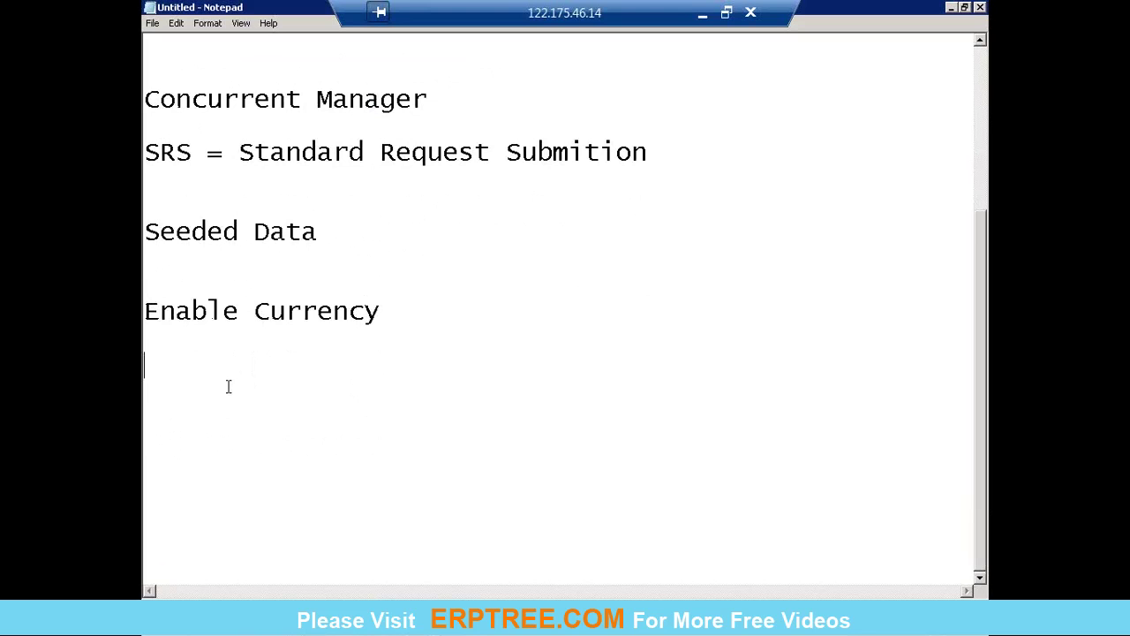
Step: Start a navigation line below the Enable Currency heading with the abbreviated label "Nav:"
{"action": "type", "text": "Navigation"}
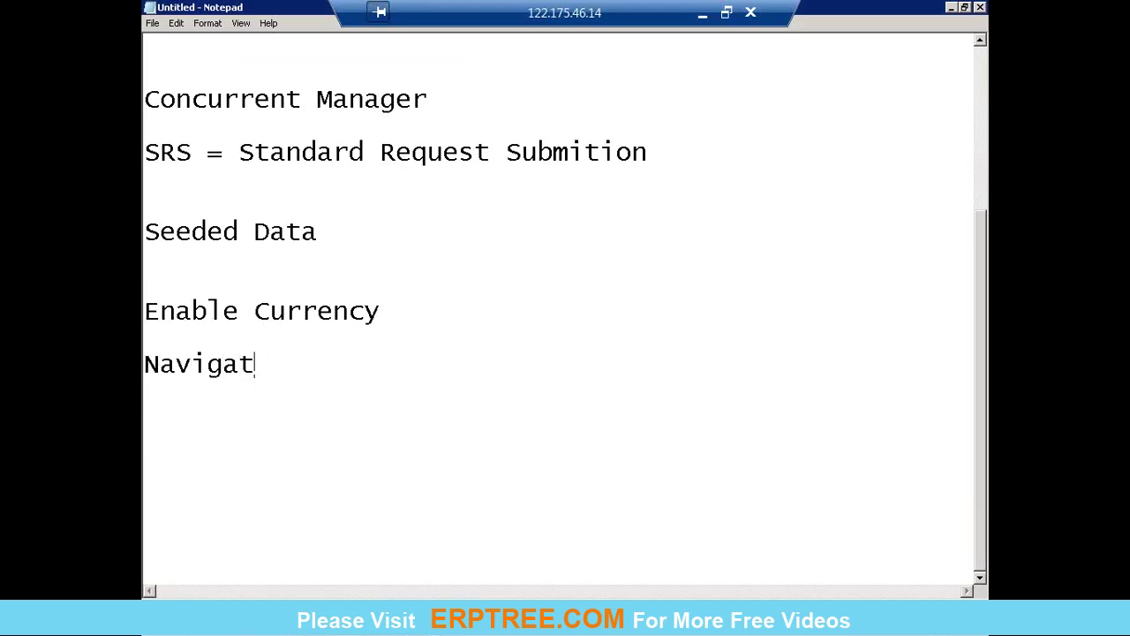
{"action": "key", "text": "BackSpace"}
{"action": "key", "text": "BackSpace"}
{"action": "key", "text": "BackSpace"}
{"action": "key", "text": "BackSpace"}
{"action": "key", "text": "BackSpace"}
{"action": "key", "text": "BackSpace"}
{"action": "key", "text": "BackSpace"}
{"action": "key", "text": "BackSpace"}
{"action": "type", "text": "v:"}
Step: Look up Currencies under Setup in the Oracle Navigator and record the path "Setup>Currencies>" after the Nav label in Notepad
{"action": "key", "text": "alt+Tab"}
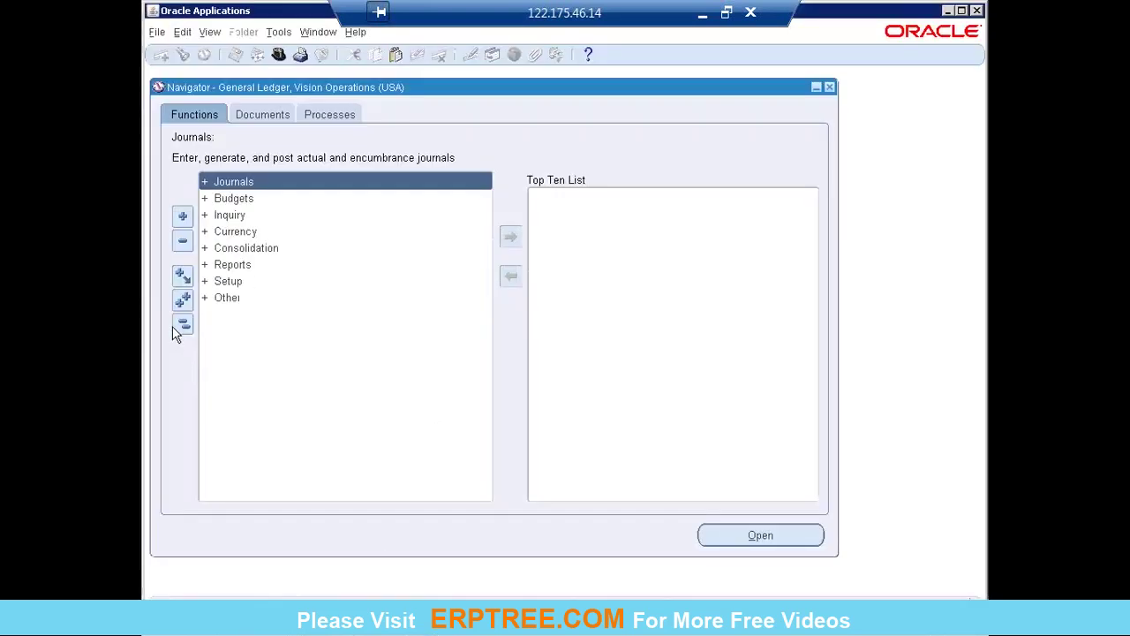
{"action": "double_click", "coordinate": [224, 283]}
{"action": "left_click", "coordinate": [261, 346]}
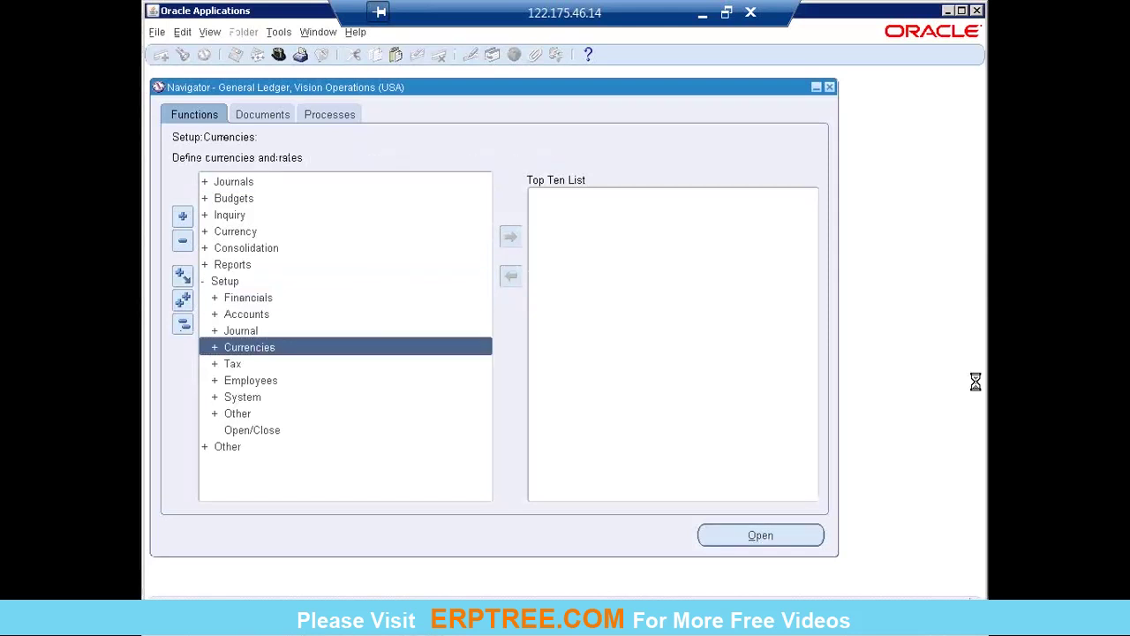
{"action": "key", "text": "alt+Tab"}
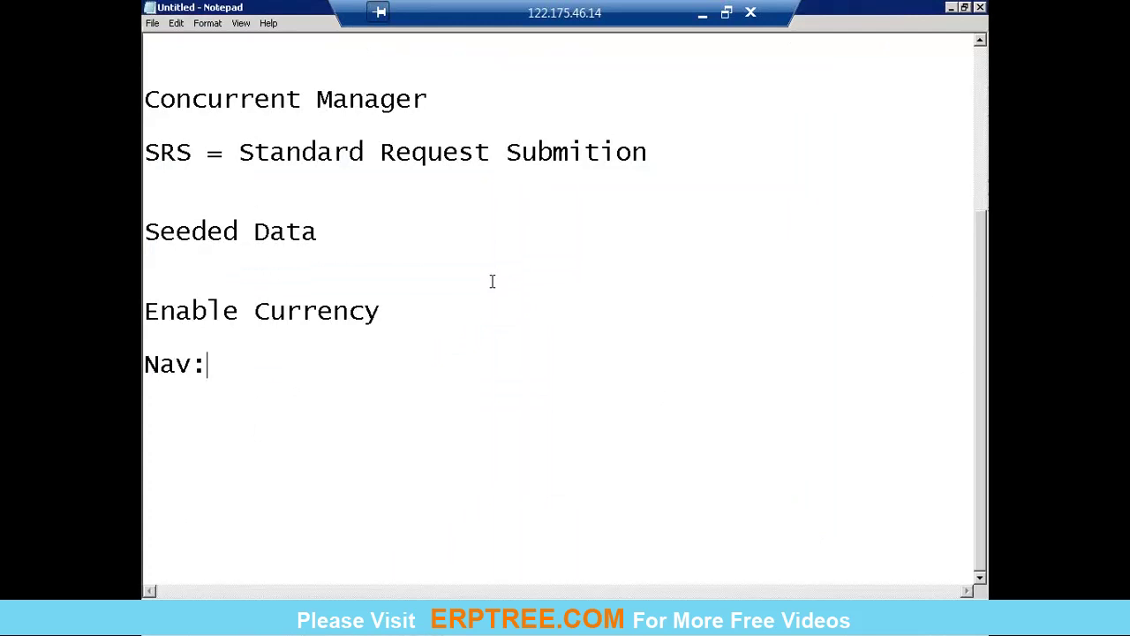
{"action": "type", "text": "Setu"}
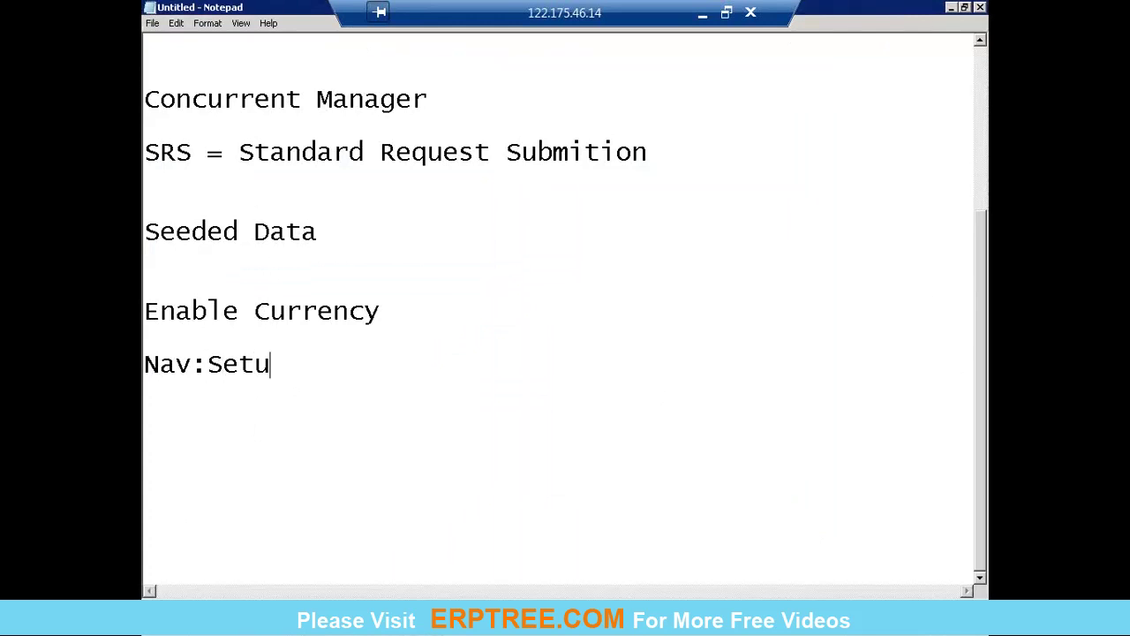
{"action": "type", "text": "p>Currencies>"}
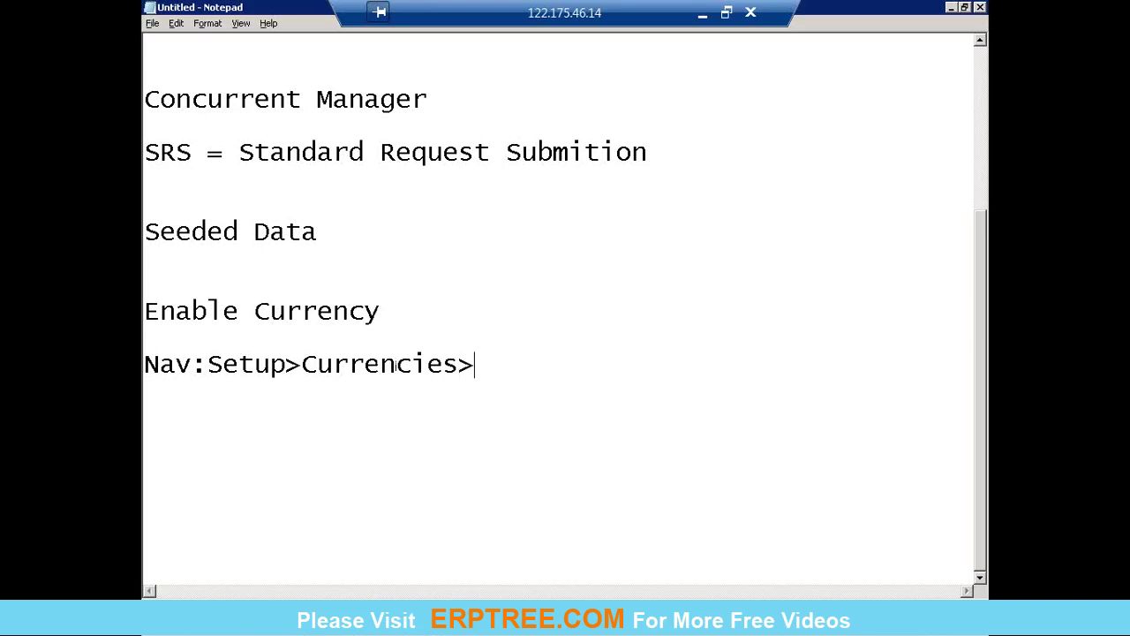
Step: Look up the Define function under Setup > Currencies in the Oracle Navigator and append "Define" to the navigation path in Notepad
{"action": "key", "text": "alt+Tab"}
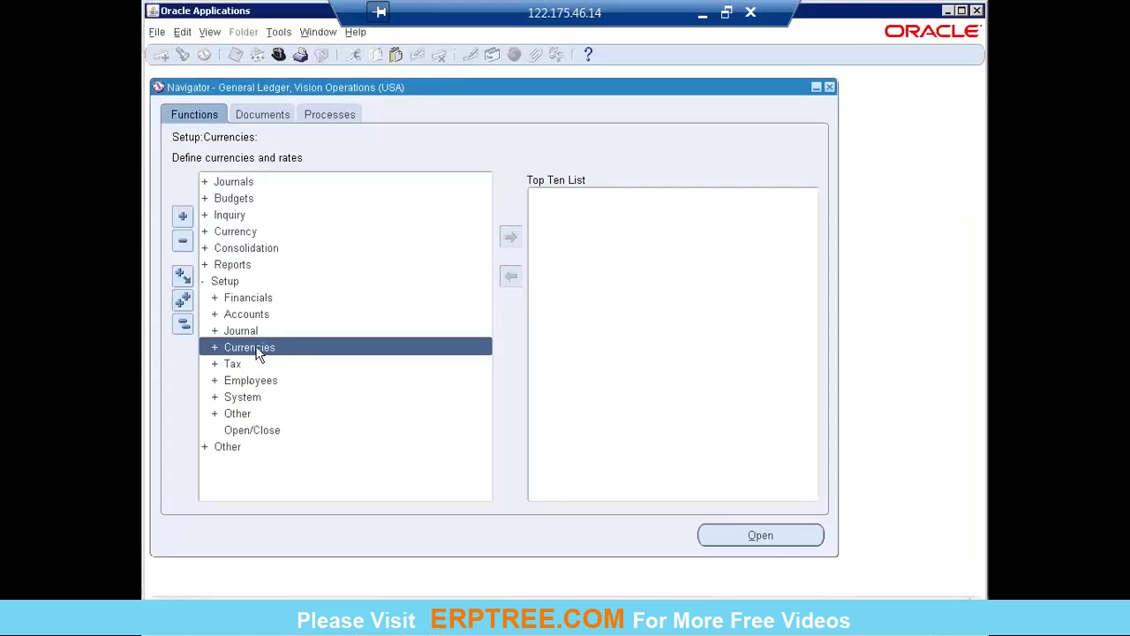
{"action": "double_click", "coordinate": [258, 350]}
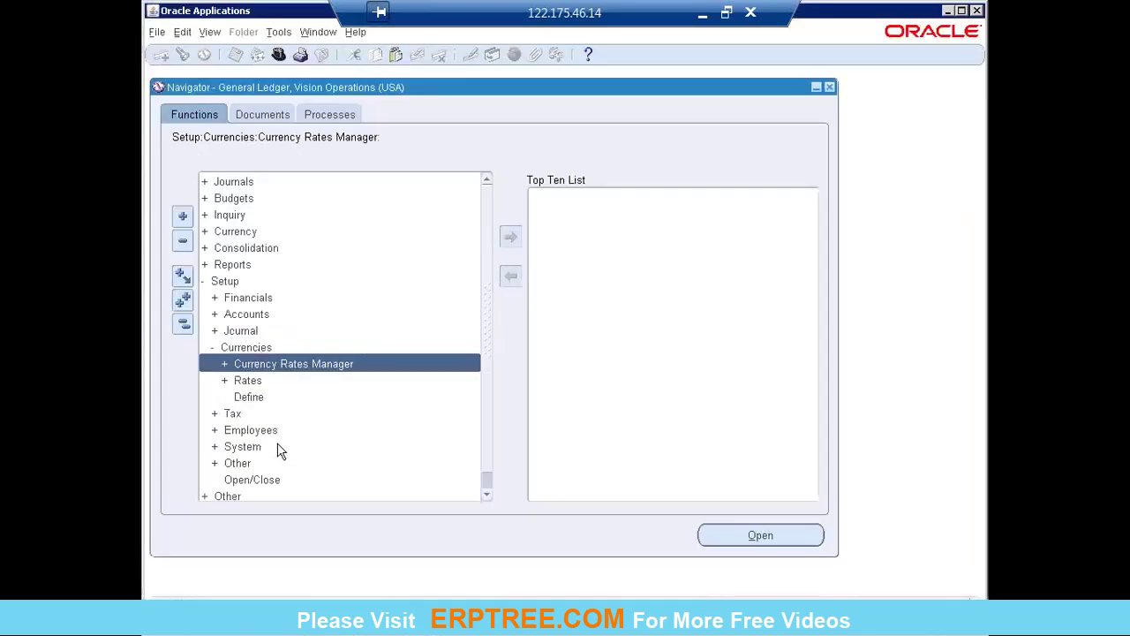
{"action": "left_click", "coordinate": [260, 402]}
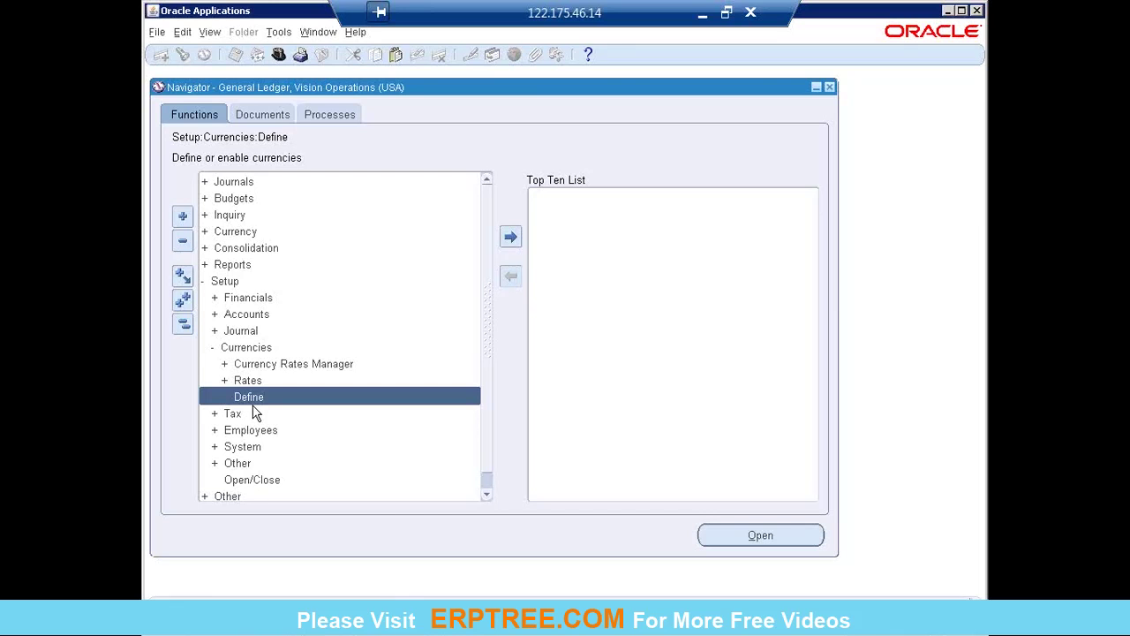
{"action": "key", "text": "alt+Tab"}
{"action": "type", "text": "Define"}
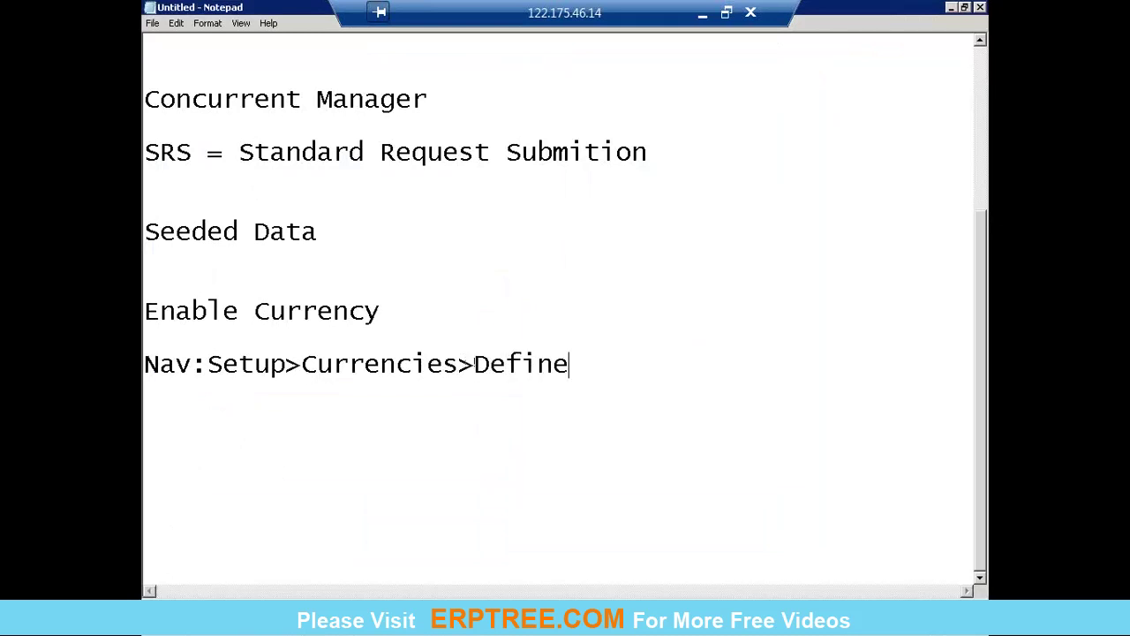
Step: Turn the path separators in the Enable Currency navigation line into arrows so it reads "Setup->Currencies->Define"
{"action": "left_click", "coordinate": [287, 364]}
{"action": "type", "text": "-"}
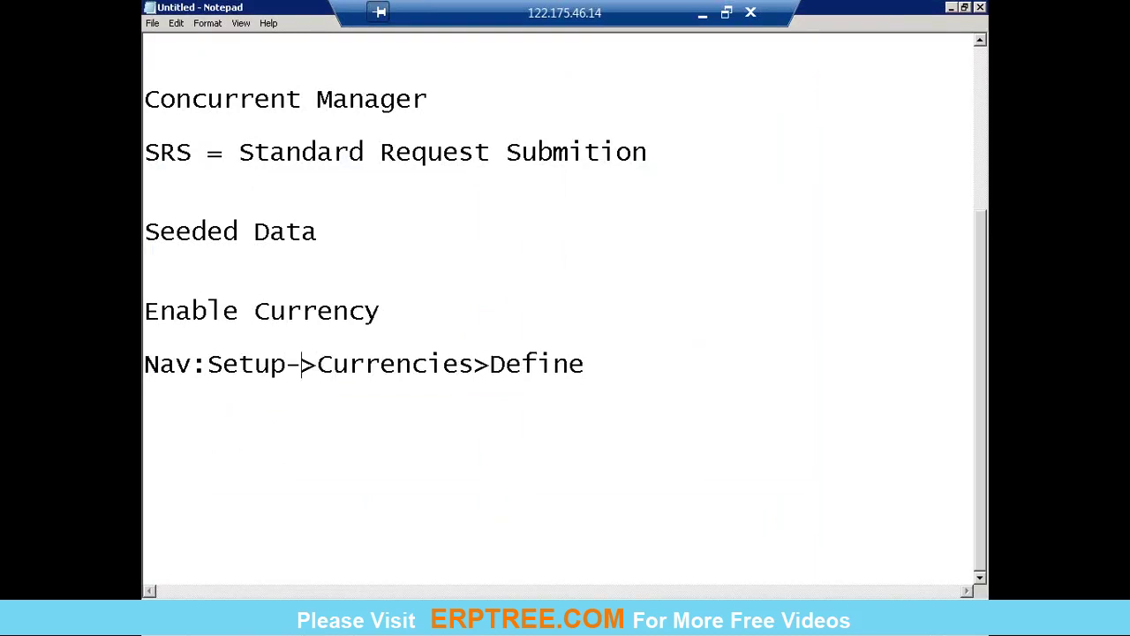
{"action": "left_click", "coordinate": [474, 364]}
{"action": "type", "text": "-"}
{"action": "left_click", "coordinate": [630, 368]}
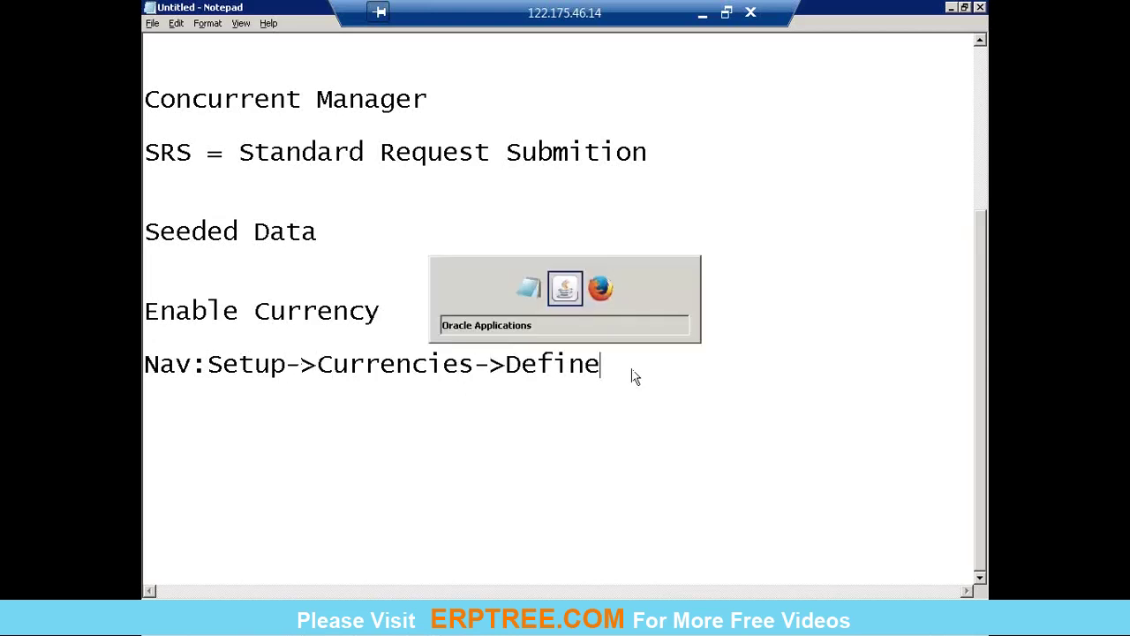
Step: Open the Currencies definition form in Oracle Applications and find the currency with code INR
{"action": "key", "text": "alt+Tab"}
{"action": "double_click", "coordinate": [263, 393]}
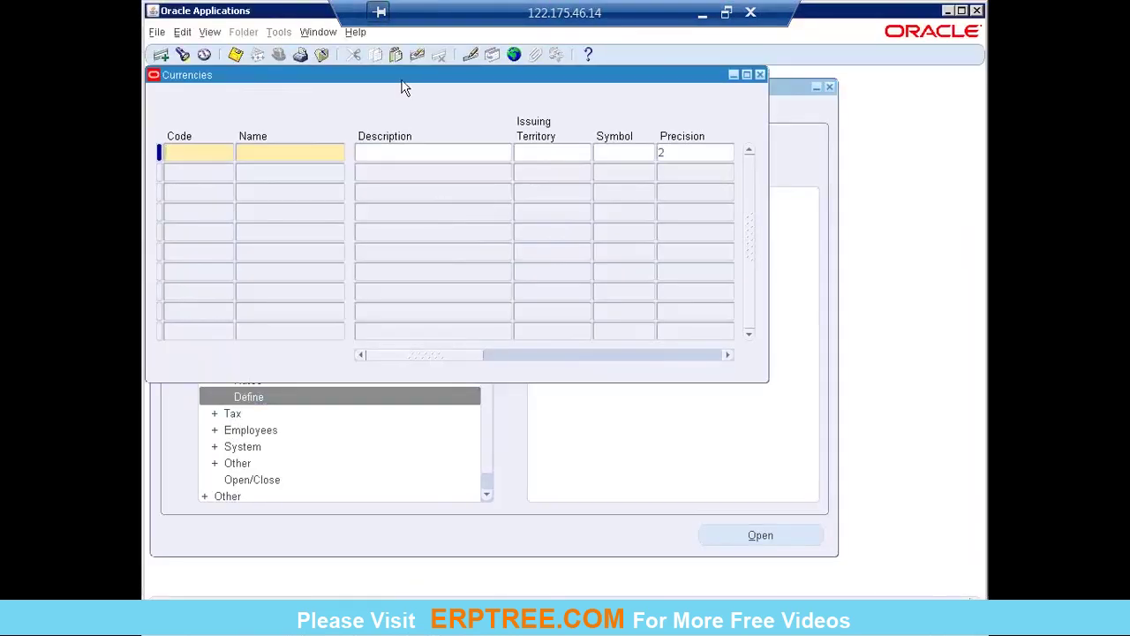
{"action": "left_click_drag", "start_coordinate": [406, 84], "coordinate": [465, 138]}
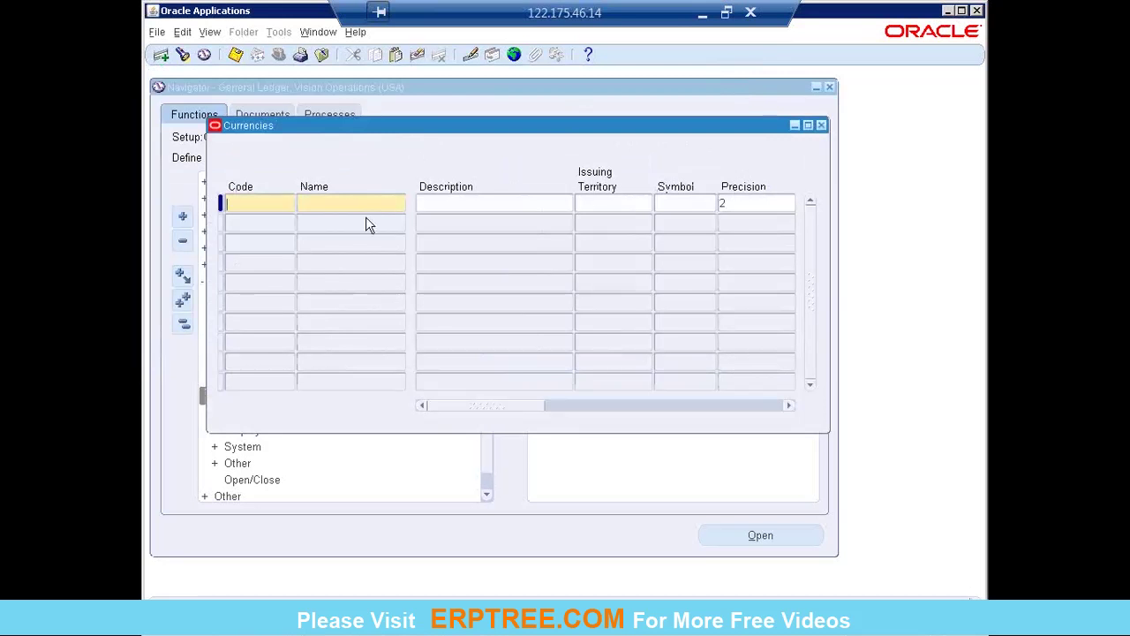
{"action": "left_click", "coordinate": [183, 56]}
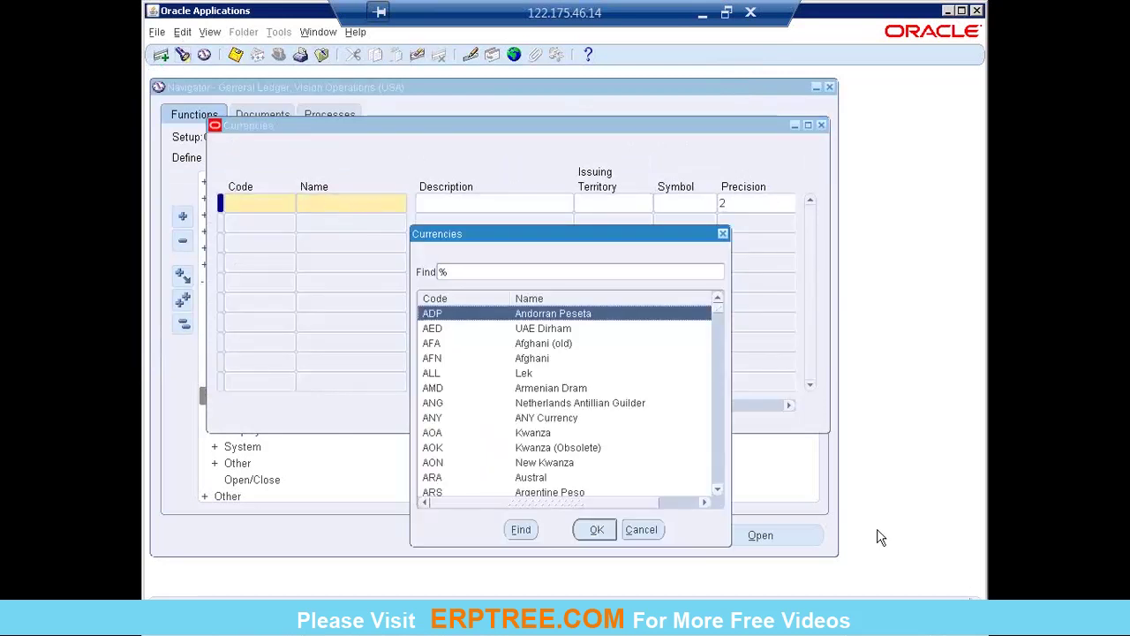
{"action": "type", "text": "INR"}
{"action": "key", "text": "Return"}
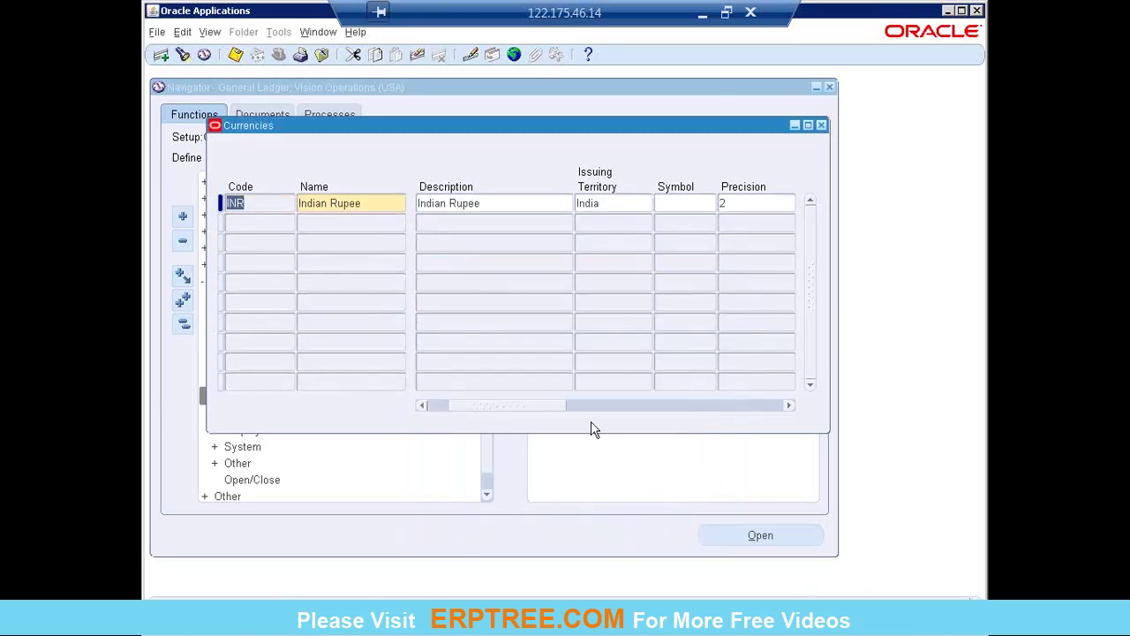
Step: Review the Indian Rupee record's fields, clear and reselect its Enabled option, then save and close the form
{"action": "left_click_drag", "start_coordinate": [497, 406], "coordinate": [815, 462]}
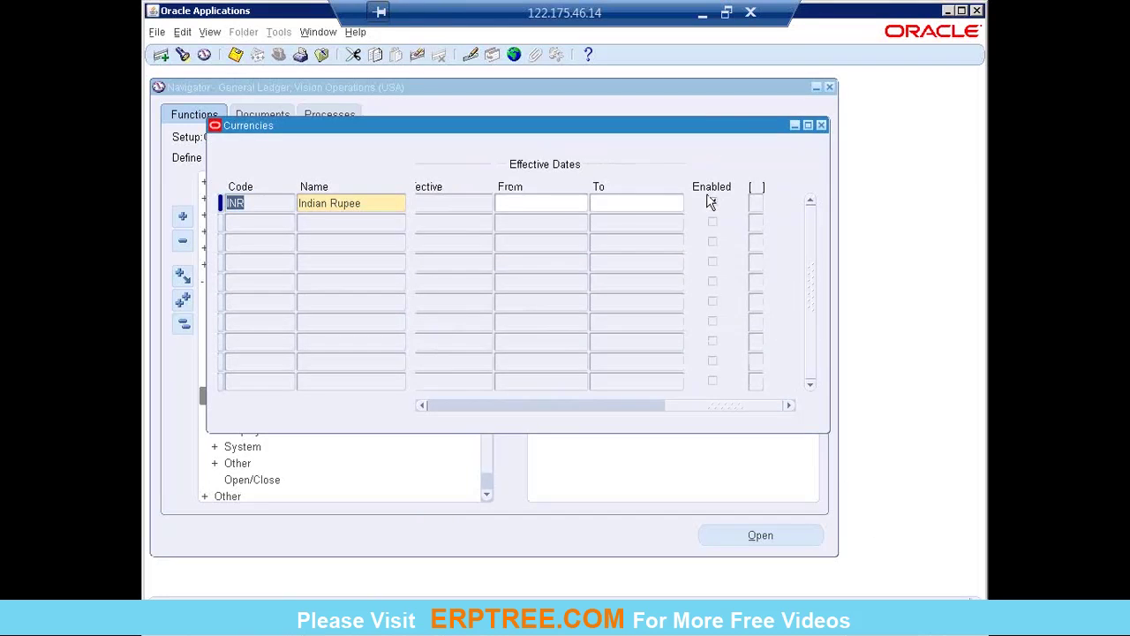
{"action": "left_click_drag", "start_coordinate": [718, 403], "coordinate": [378, 432]}
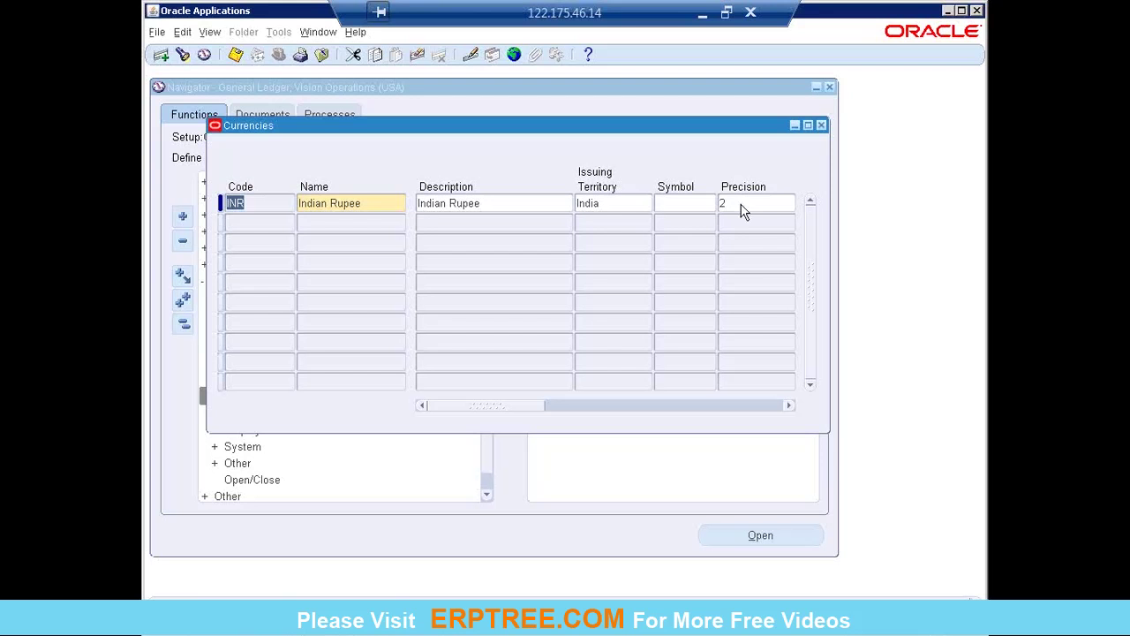
{"action": "left_click_drag", "start_coordinate": [484, 406], "coordinate": [751, 445]}
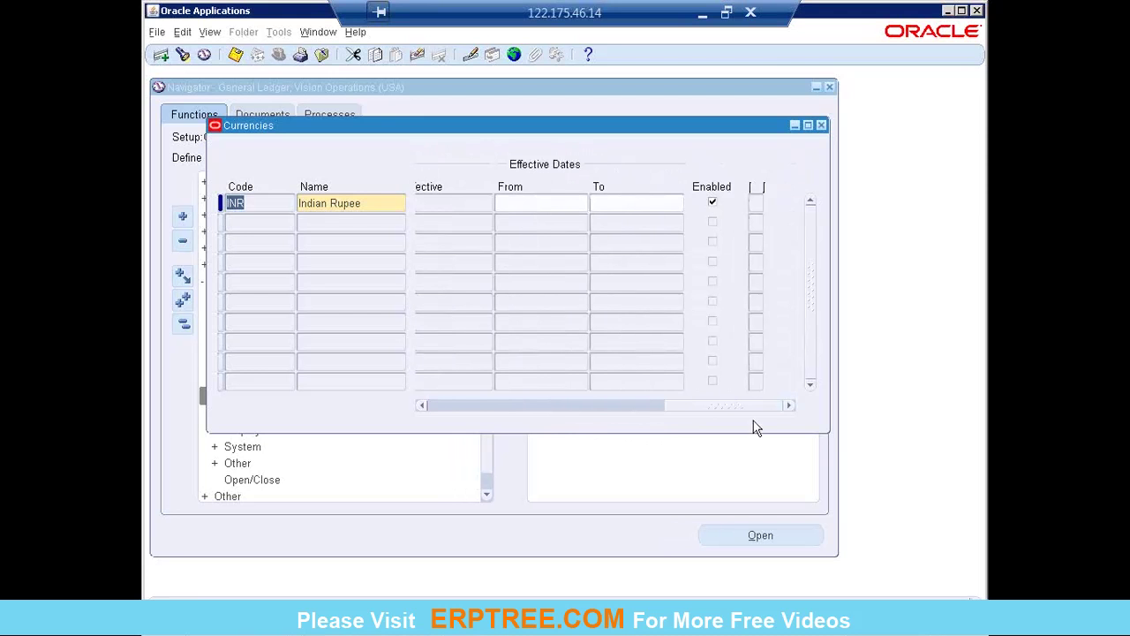
{"action": "left_click", "coordinate": [715, 202]}
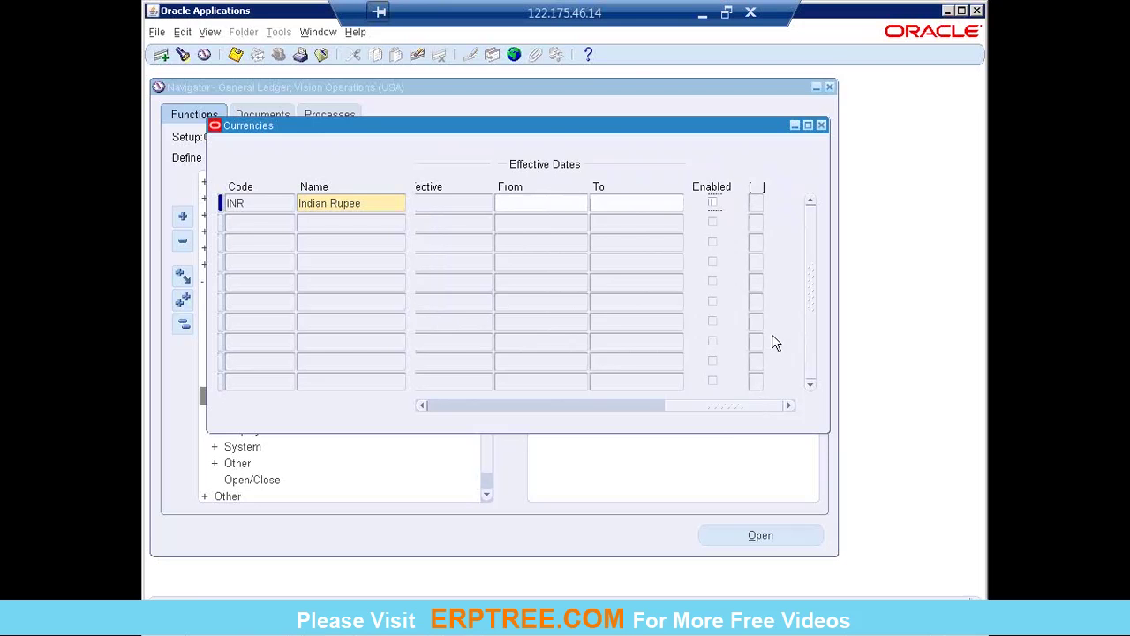
{"action": "left_click", "coordinate": [713, 202]}
{"action": "left_click", "coordinate": [235, 55]}
{"action": "left_click", "coordinate": [822, 126]}
Step: Reopen the Currencies definition form and enter INR as the Code criterion in query mode
{"action": "double_click", "coordinate": [258, 399]}
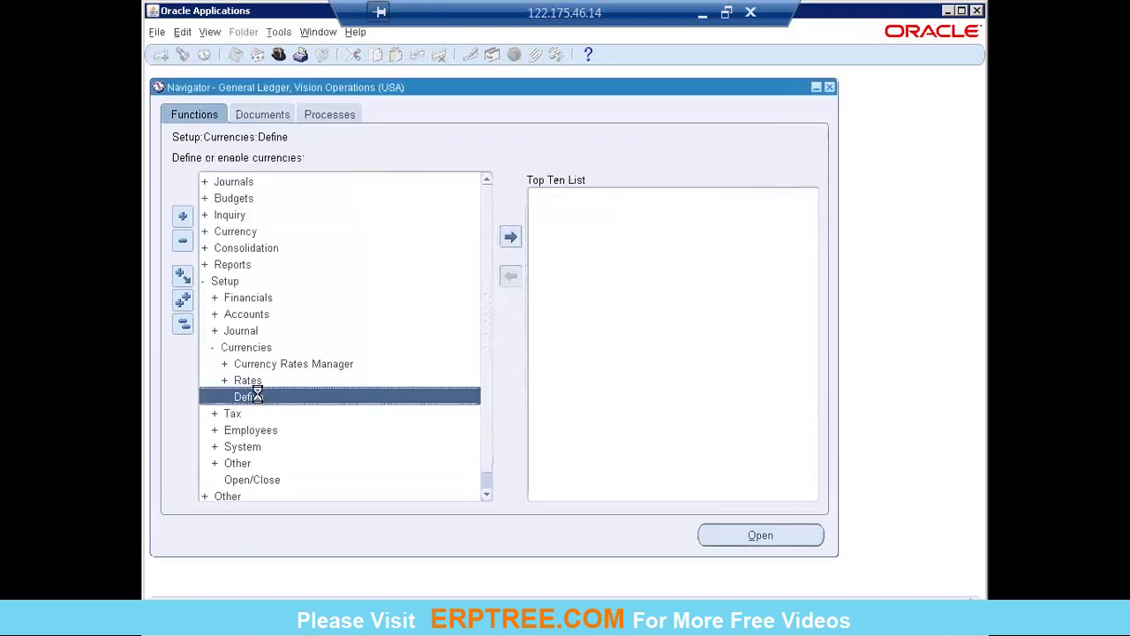
{"action": "left_click_drag", "start_coordinate": [356, 85], "coordinate": [451, 183]}
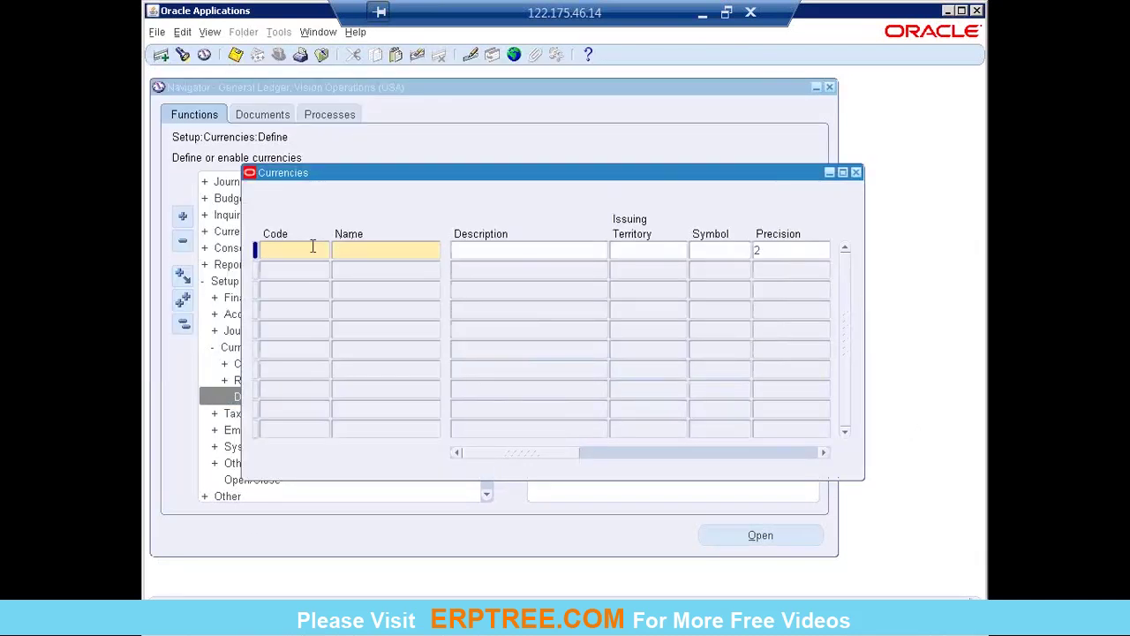
{"action": "left_click", "coordinate": [424, 183]}
{"action": "left_click_drag", "start_coordinate": [424, 179], "coordinate": [377, 140]}
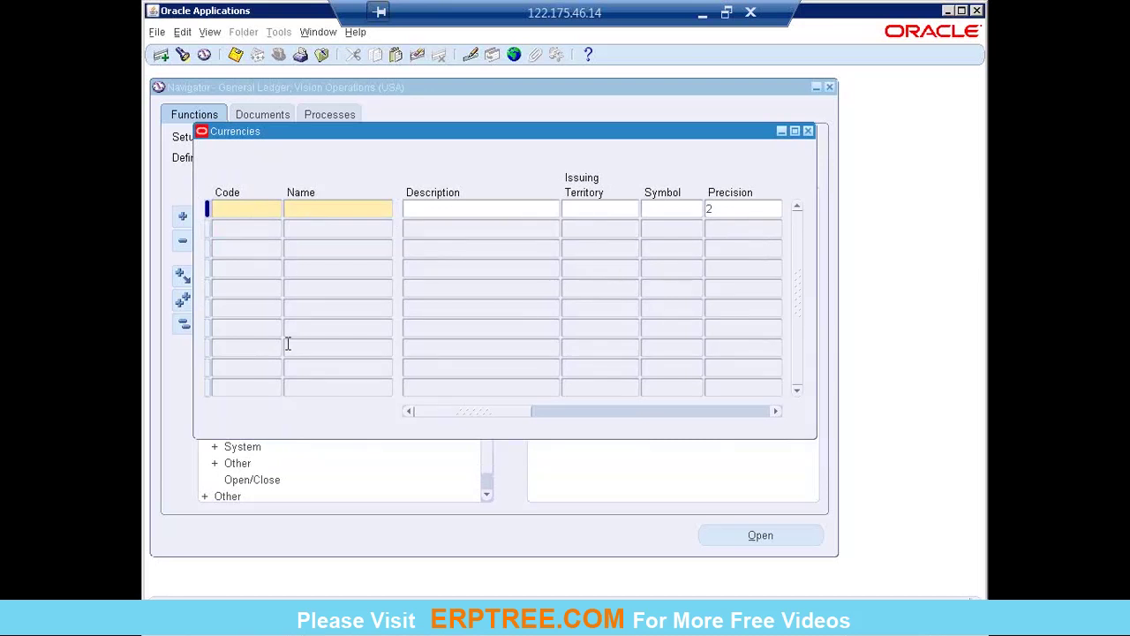
{"action": "key", "text": "F11"}
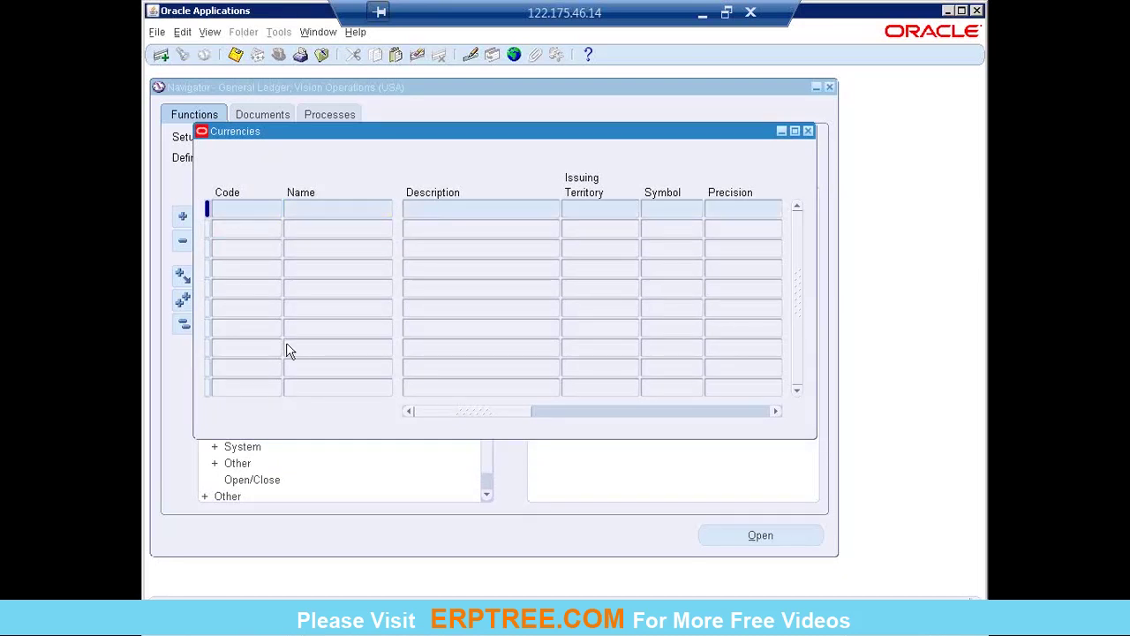
{"action": "type", "text": "INR"}
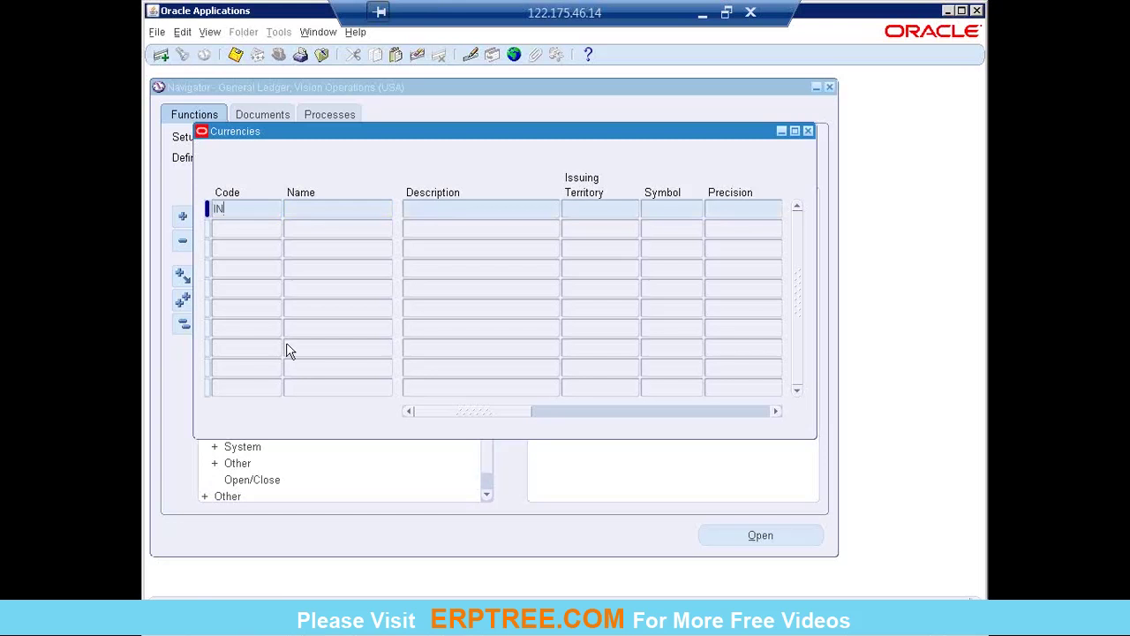
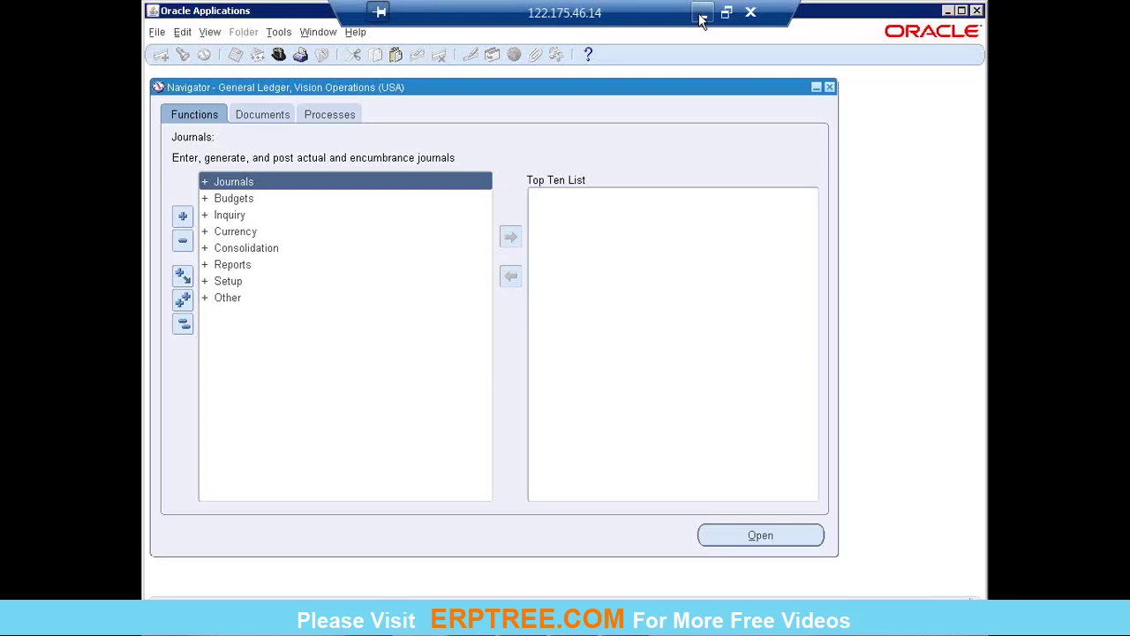
Step: Minimize the remote desktop session and open a new blank workbook in Microsoft Excel 2007 on the local computer
{"action": "left_click", "coordinate": [700, 16]}
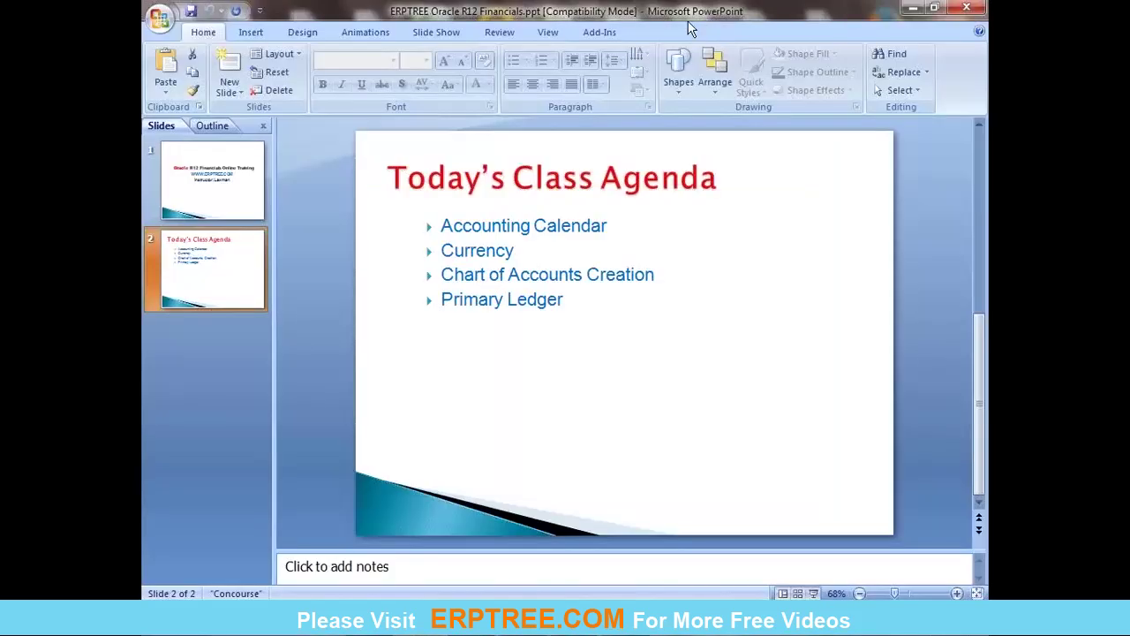
{"action": "key", "text": "super"}
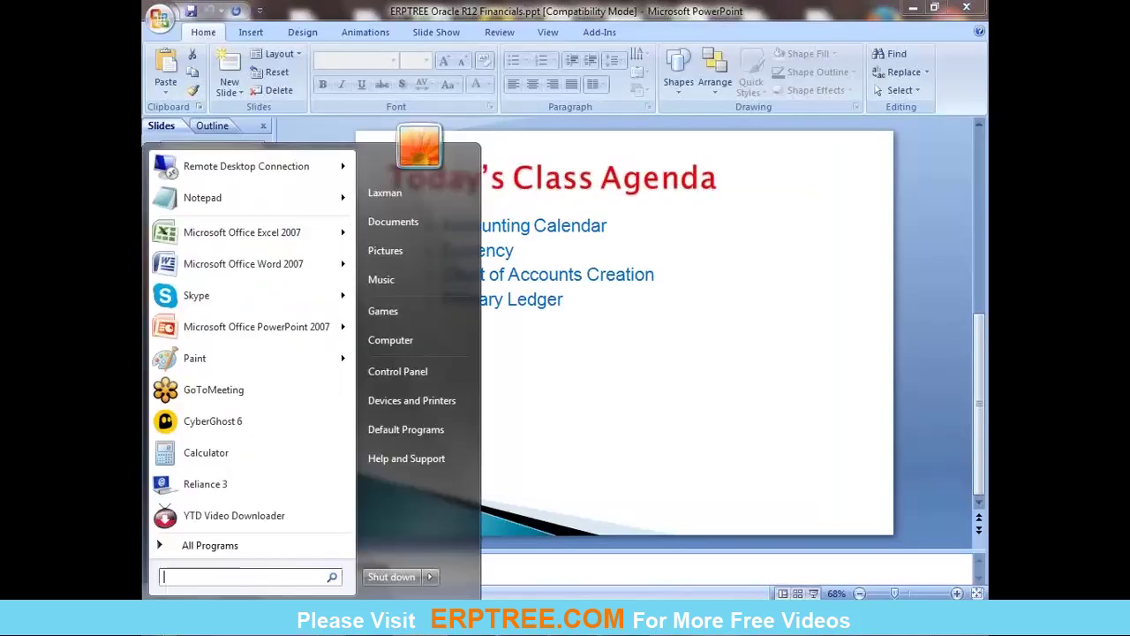
{"action": "left_click", "coordinate": [227, 232]}
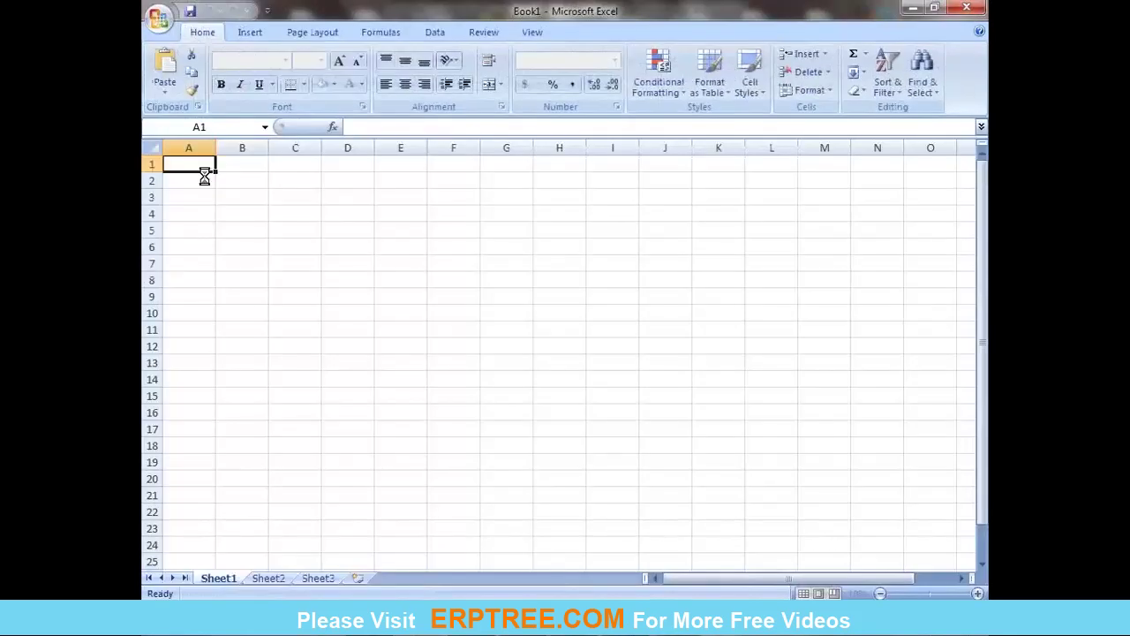
Step: Set the font size of the entire Sheet1 to 16 and select cell A1
{"action": "left_click", "coordinate": [152, 147]}
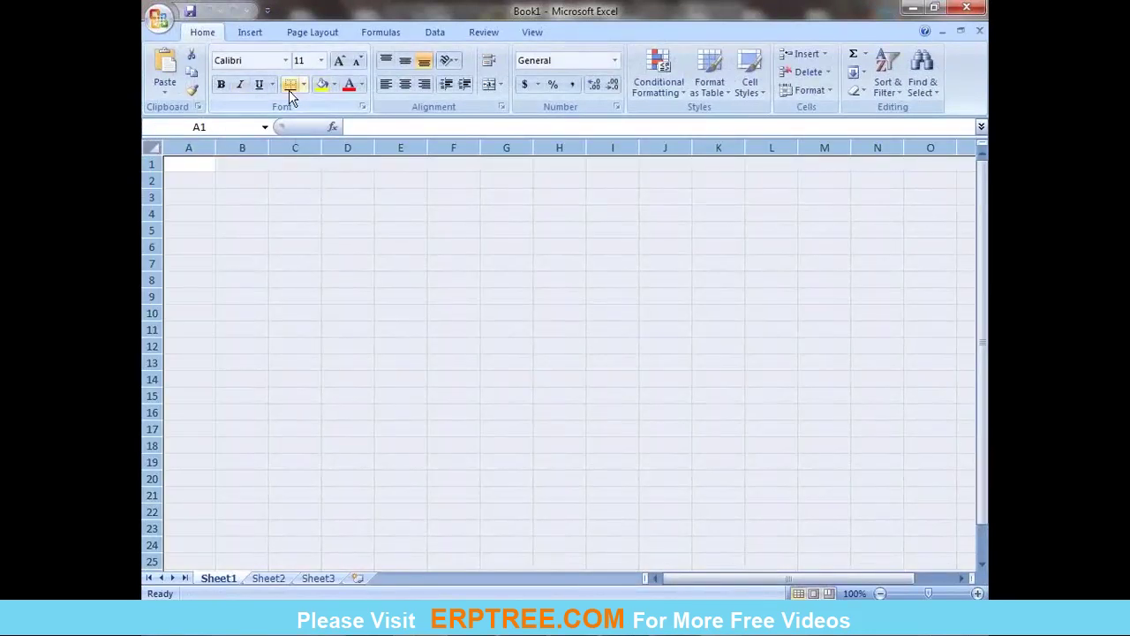
{"action": "left_click", "coordinate": [320, 60]}
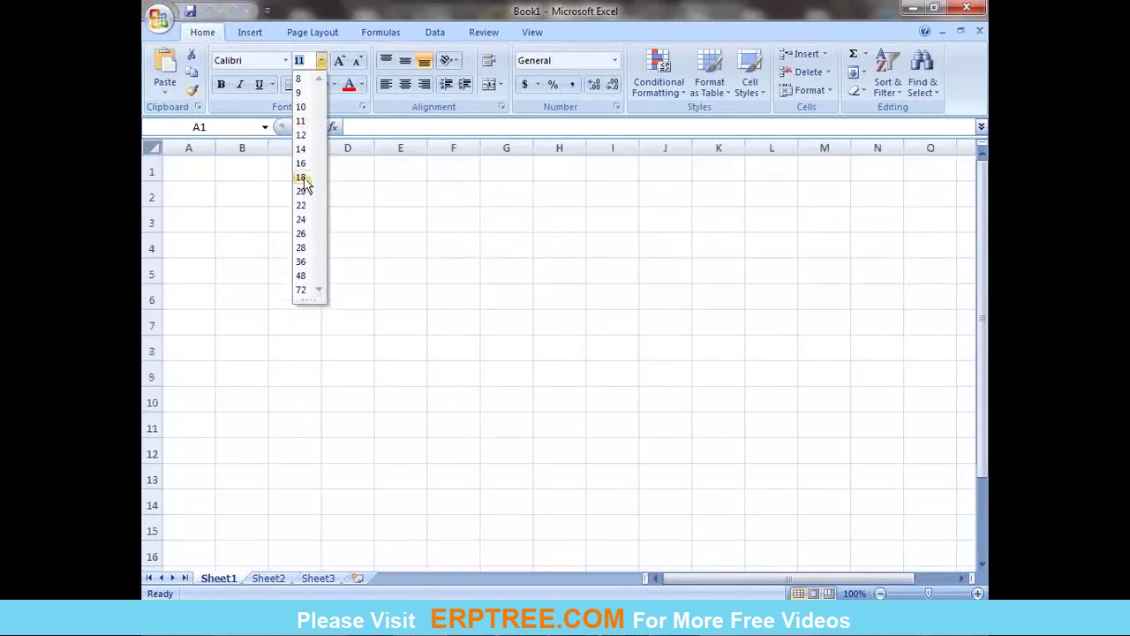
{"action": "left_click", "coordinate": [301, 162]}
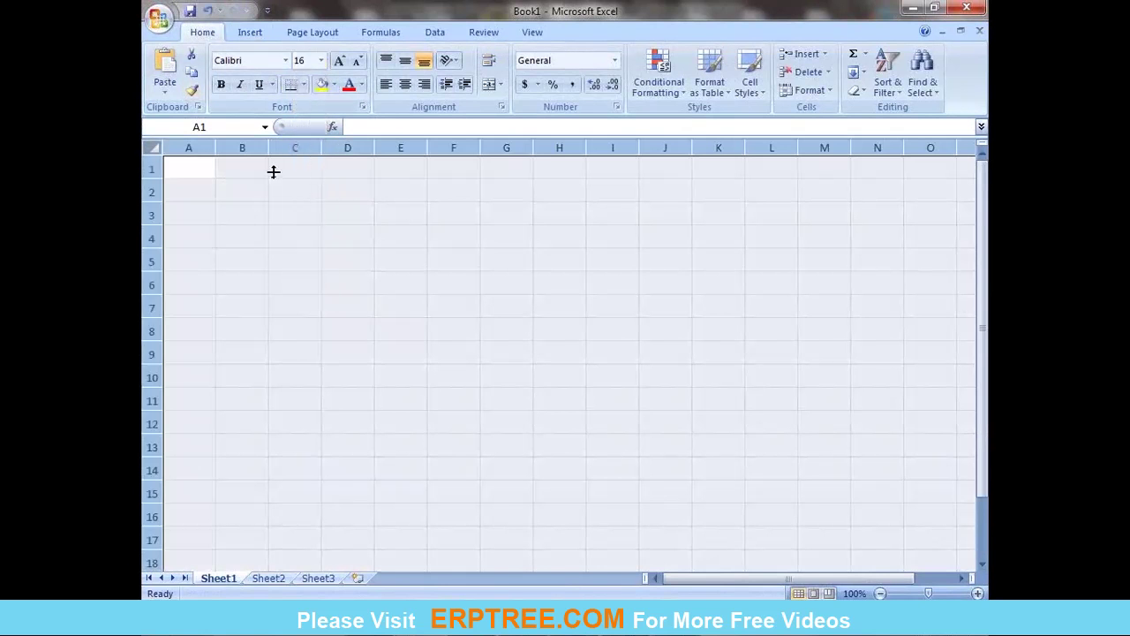
{"action": "left_click", "coordinate": [185, 174]}
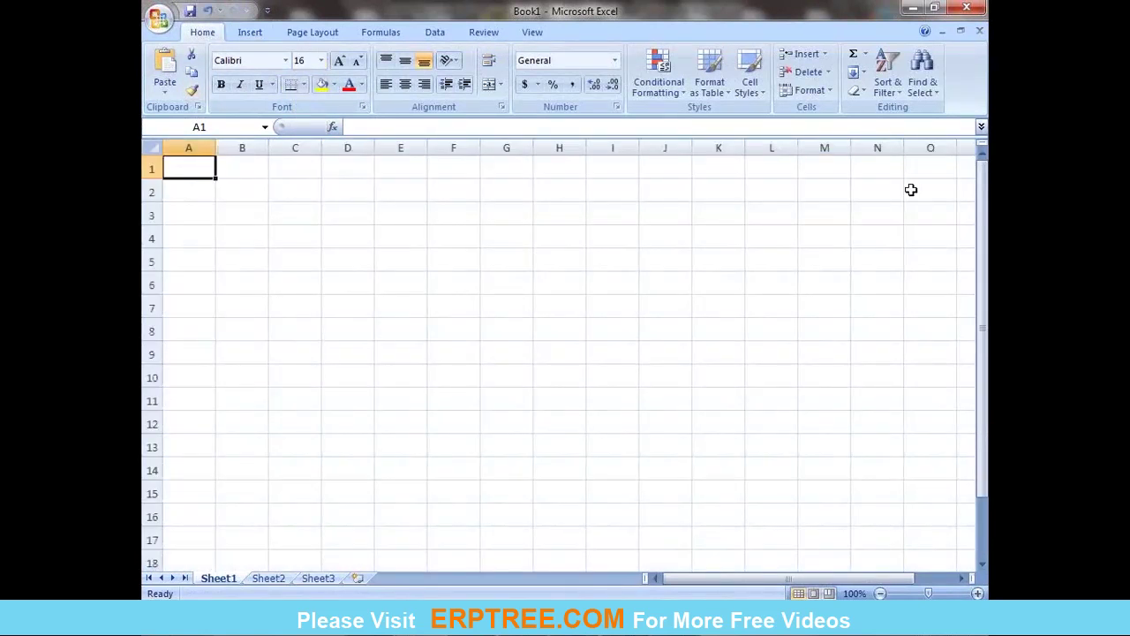
Step: Save the workbook to the Desktop as an Excel Workbook named COA
{"action": "key", "text": "ctrl+s"}
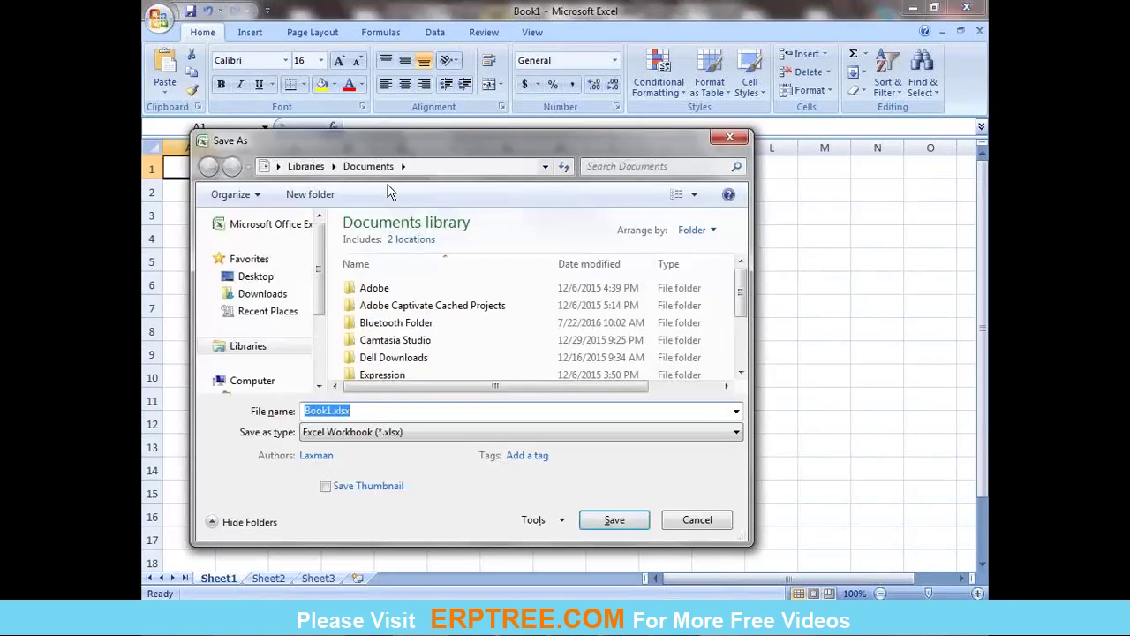
{"action": "left_click", "coordinate": [251, 276]}
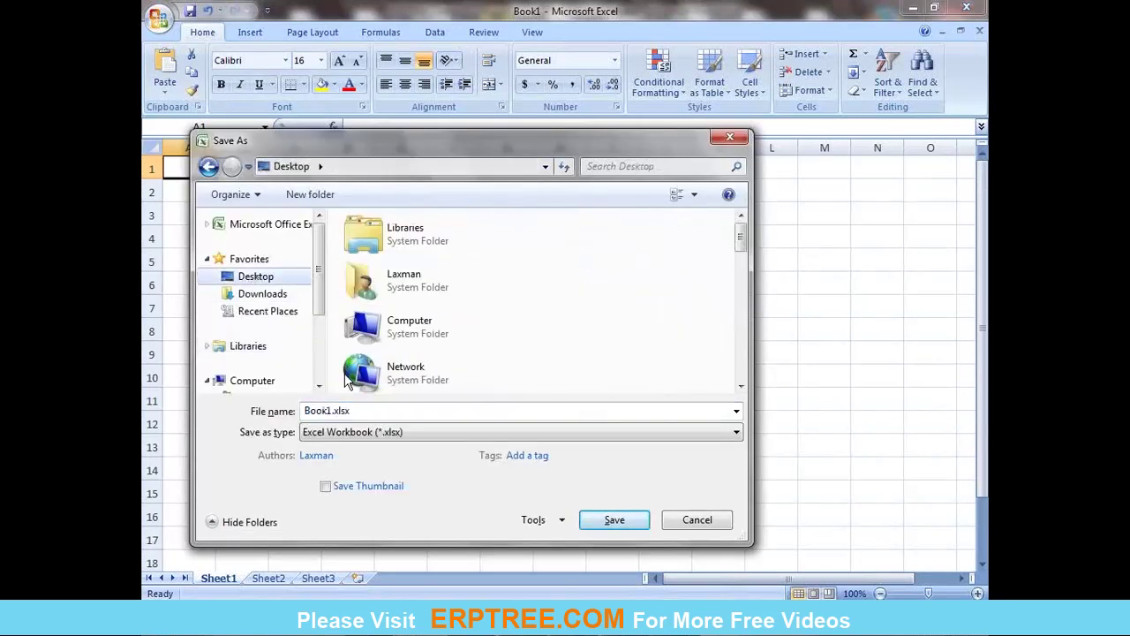
{"action": "type", "text": "c"}
{"action": "key", "text": "BackSpace"}
{"action": "type", "text": "COA"}
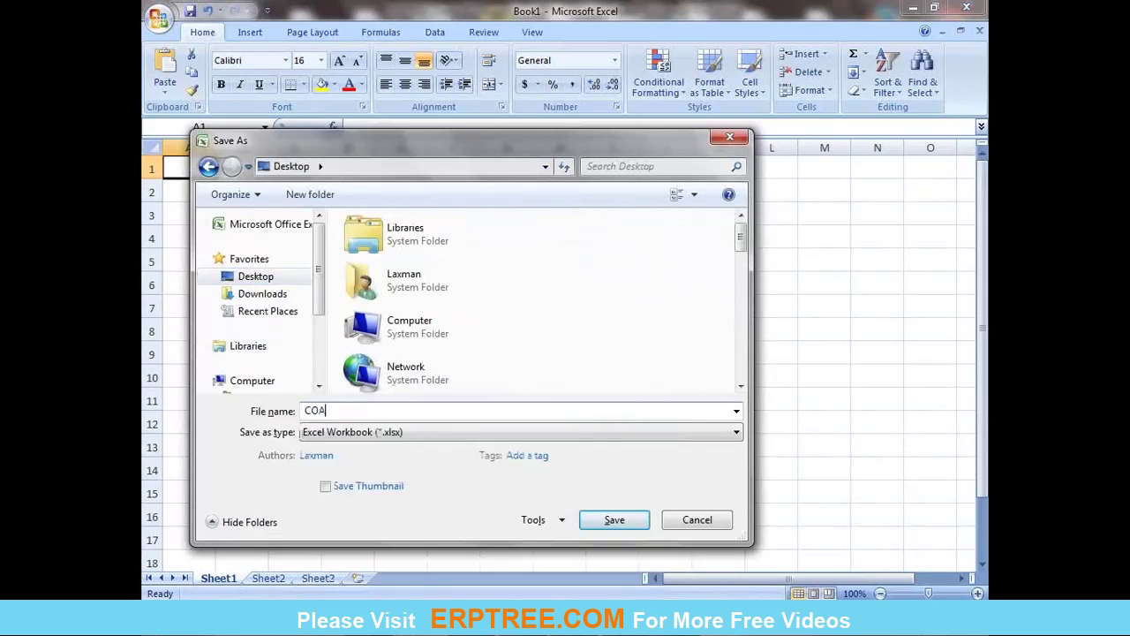
{"action": "left_click", "coordinate": [615, 520]}
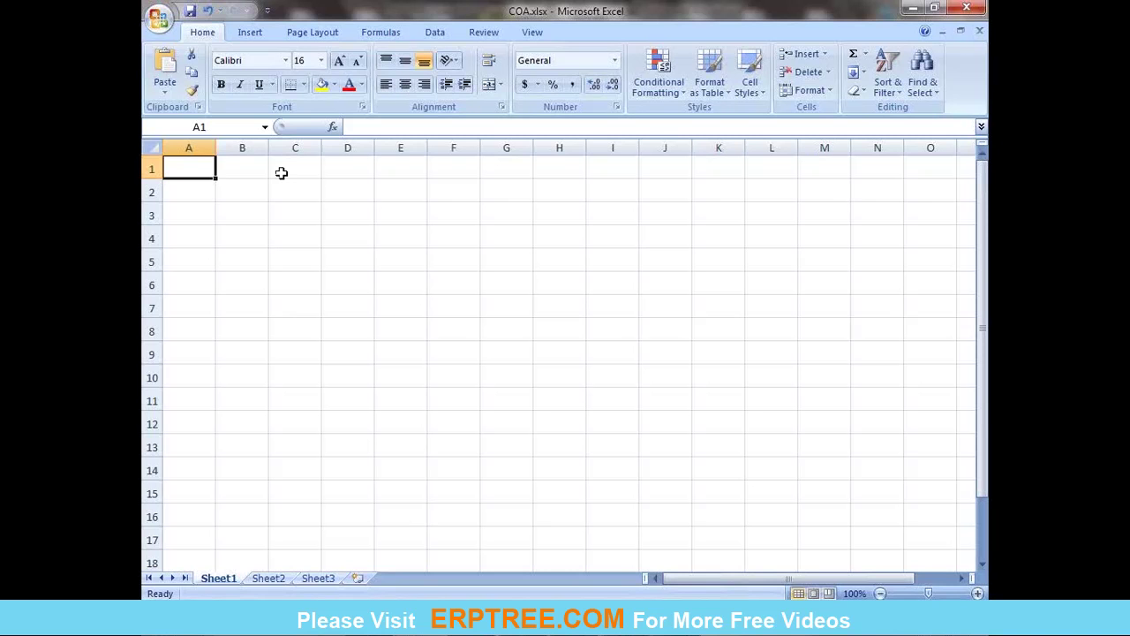
Step: Enter the heading "2 Type Qualifiers" in cell A1 and select column A
{"action": "type", "text": "2"}
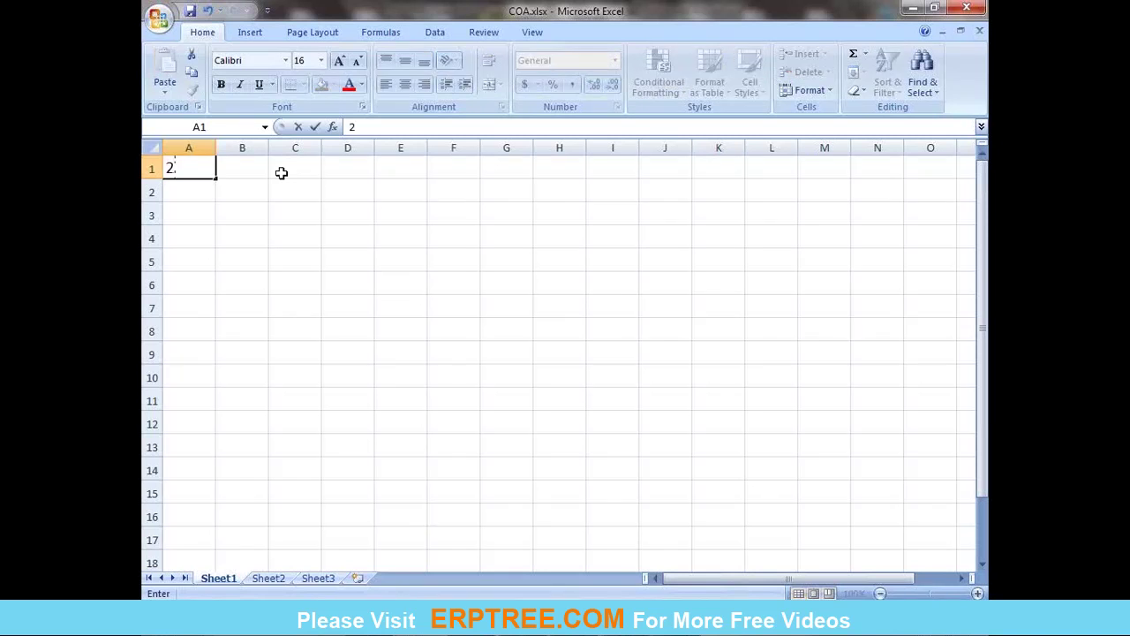
{"action": "type", "text": " Type Q"}
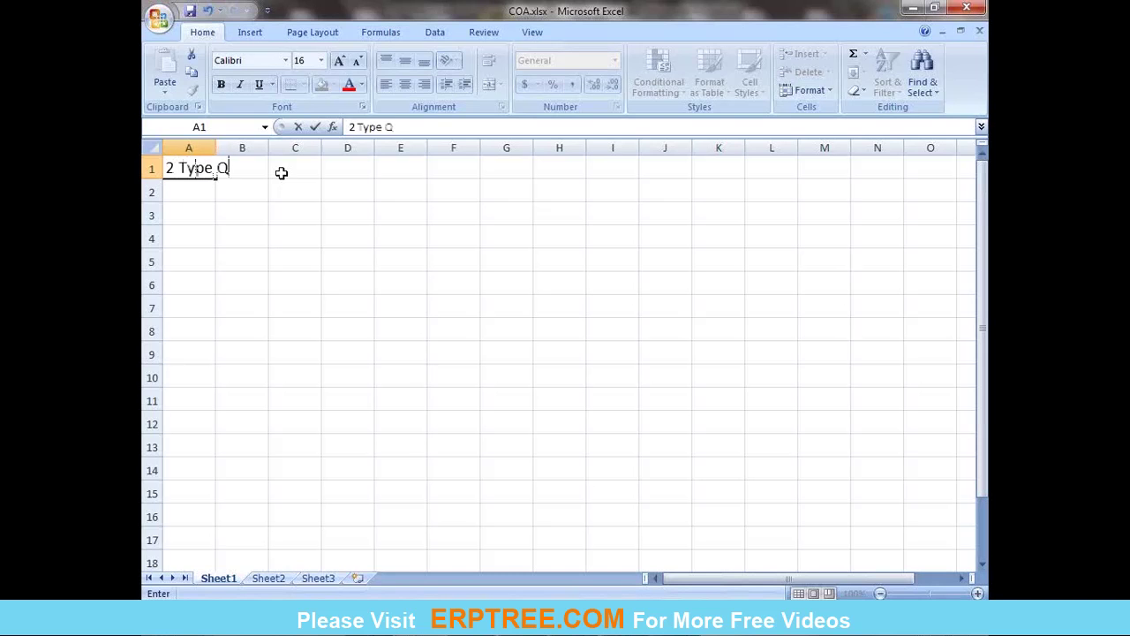
{"action": "type", "text": "ualifies"}
{"action": "key", "text": "BackSpace"}
{"action": "key", "text": "BackSpace"}
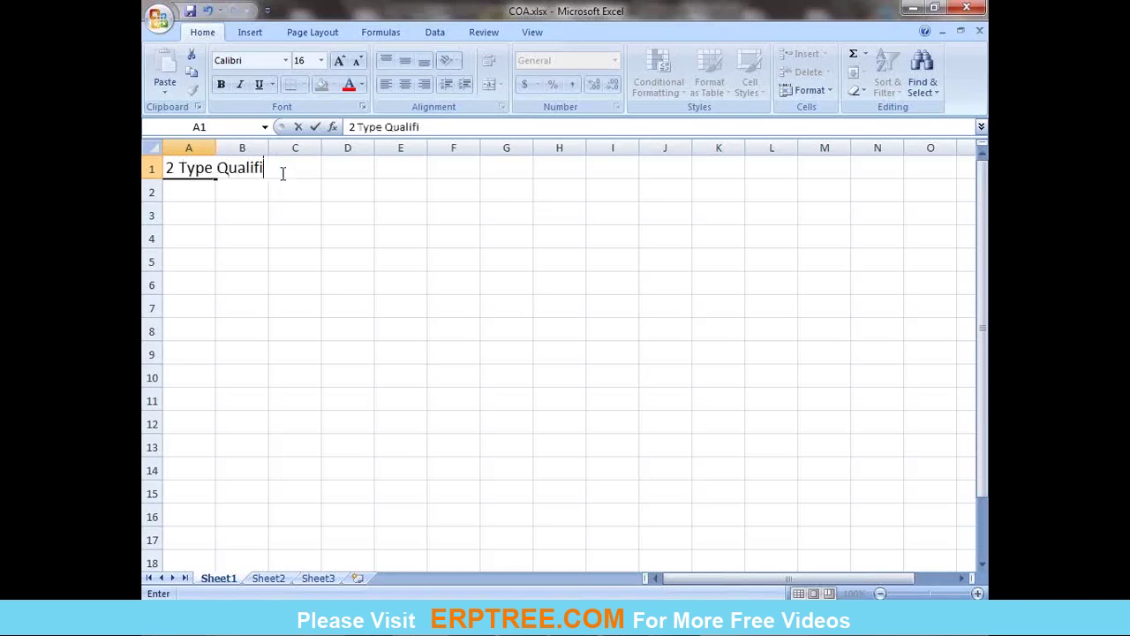
{"action": "type", "text": "ers"}
{"action": "left_click", "coordinate": [212, 148]}
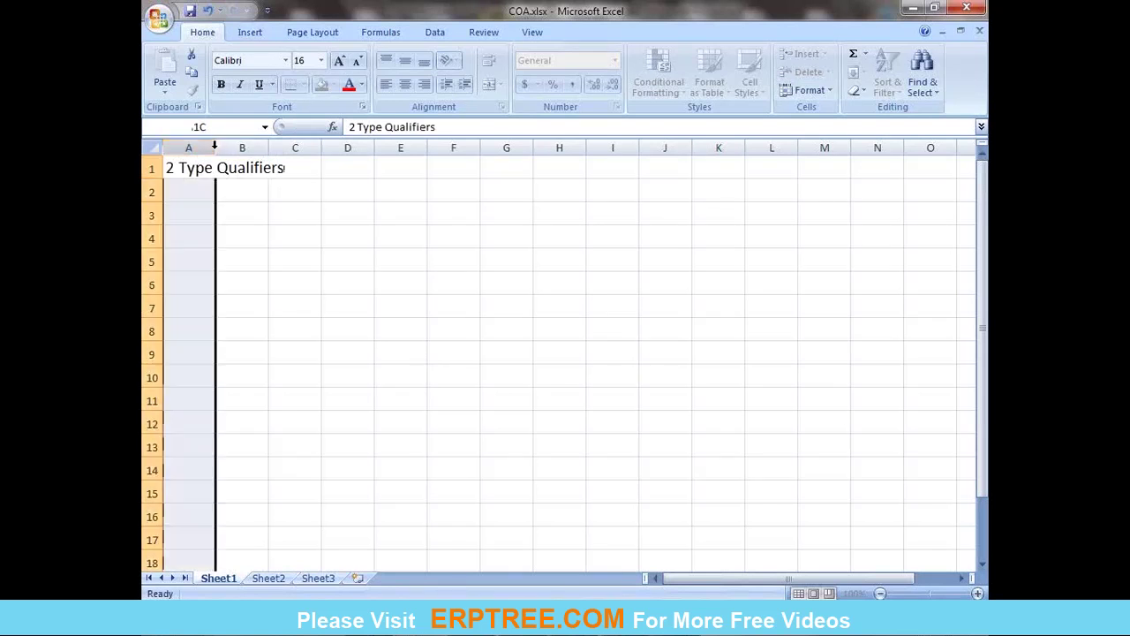
Step: Autofit column A to its heading text and shade the whole of row 1 with a light orange fill
{"action": "double_click", "coordinate": [215, 148]}
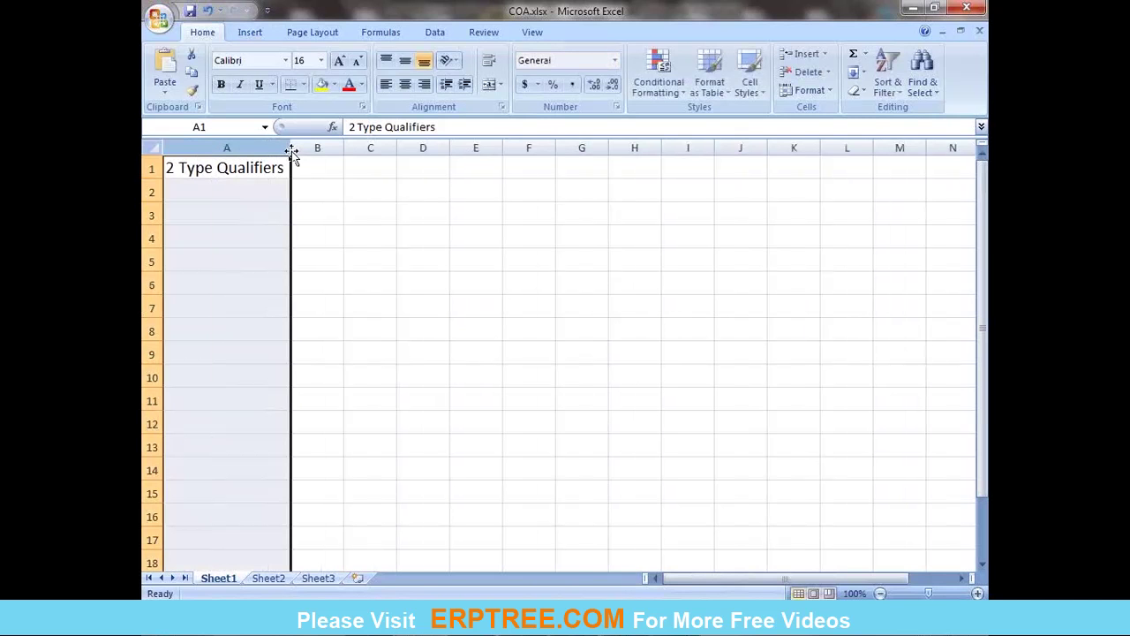
{"action": "left_click", "coordinate": [153, 168]}
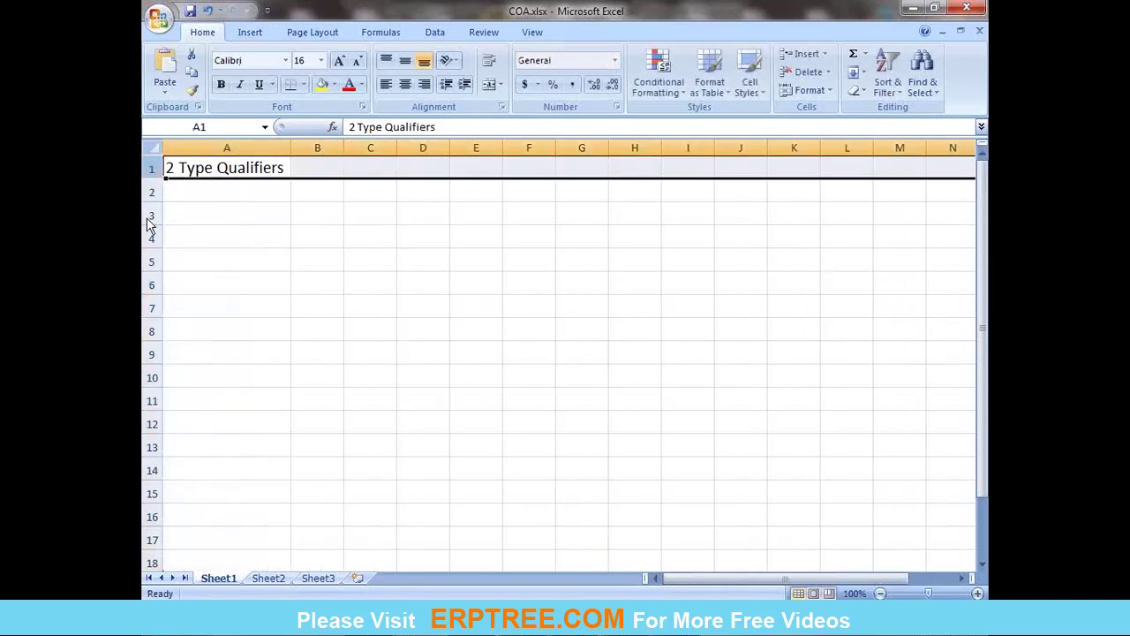
{"action": "left_click", "coordinate": [335, 84]}
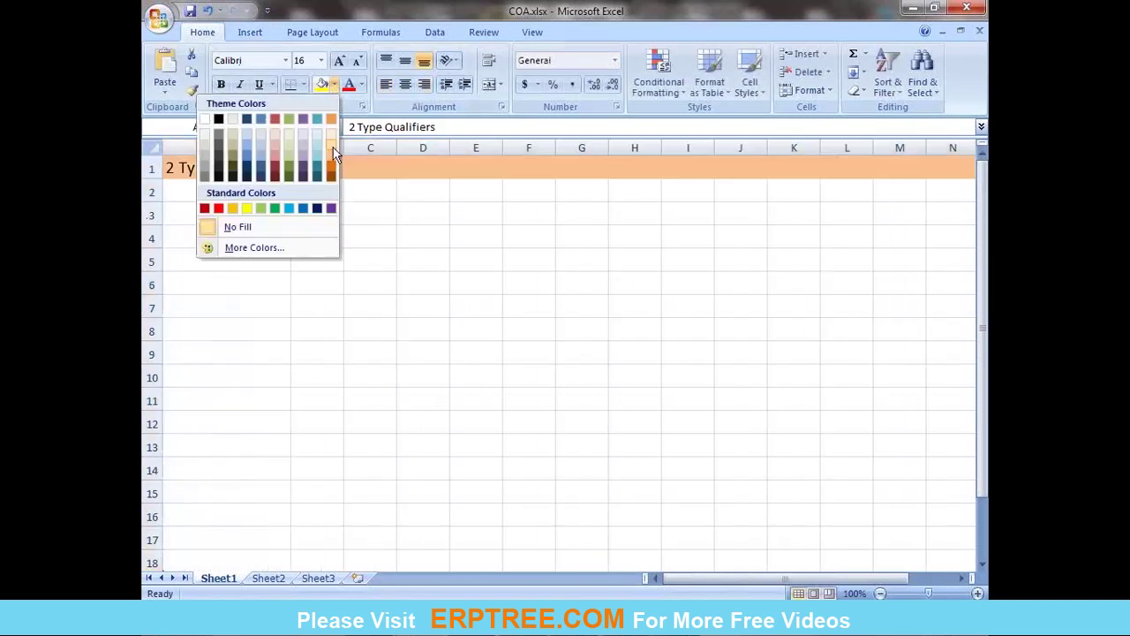
{"action": "left_click", "coordinate": [331, 141]}
{"action": "left_click", "coordinate": [320, 238]}
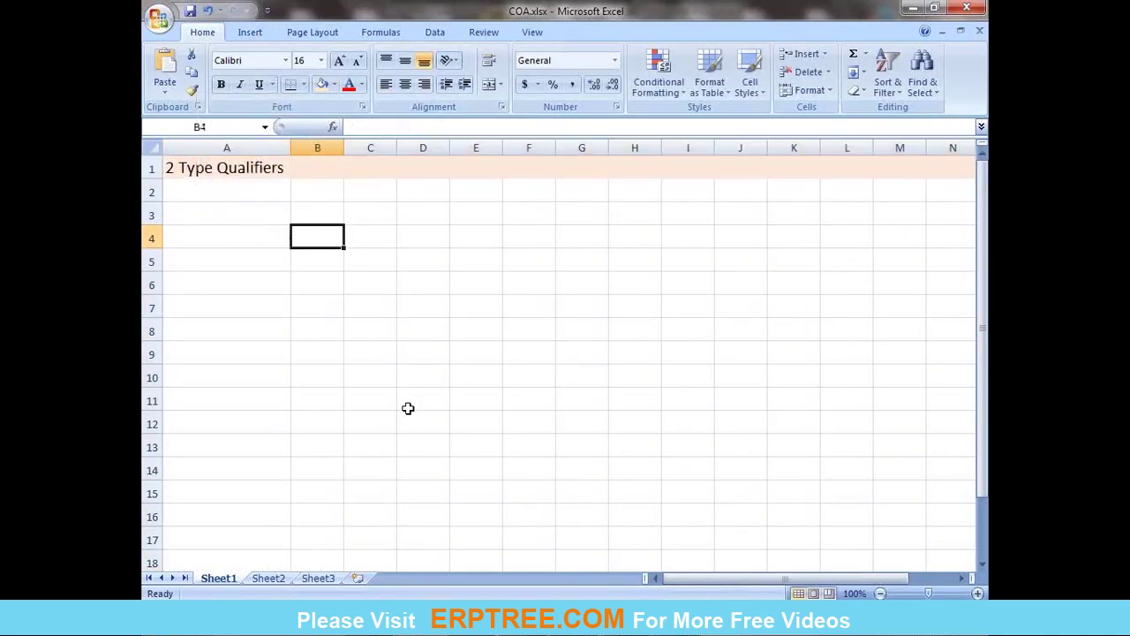
Step: Enter "Flexfield Qualifiers" in cell A2 and autofit column A to the text
{"action": "left_click", "coordinate": [238, 192]}
{"action": "left_click", "coordinate": [984, 595]}
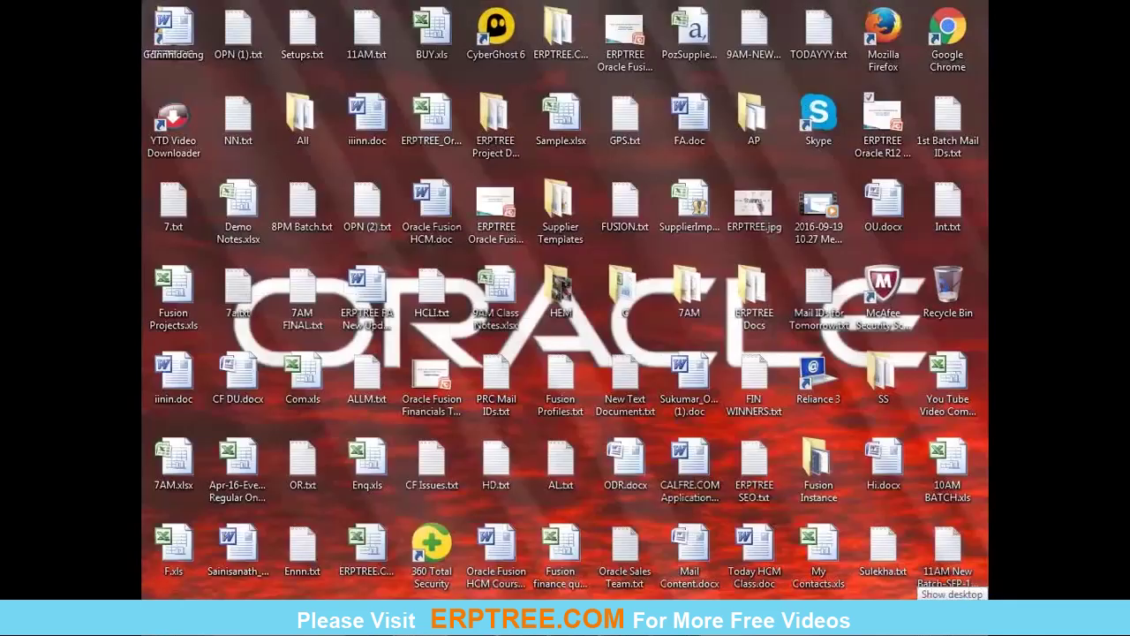
{"action": "left_click", "coordinate": [983, 595]}
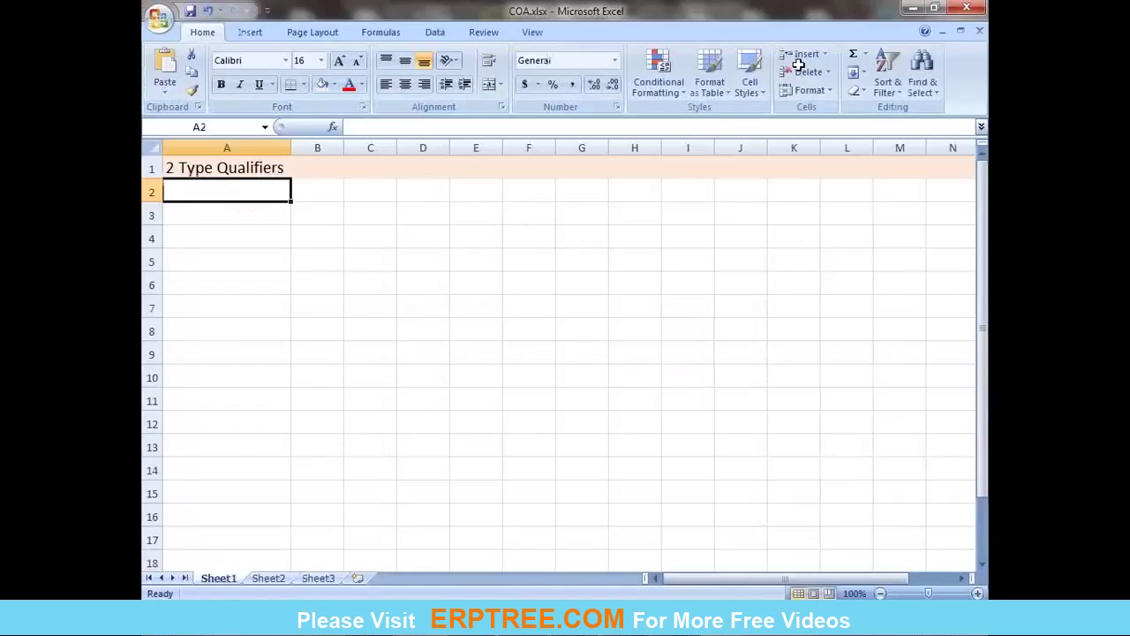
{"action": "type", "text": "F"}
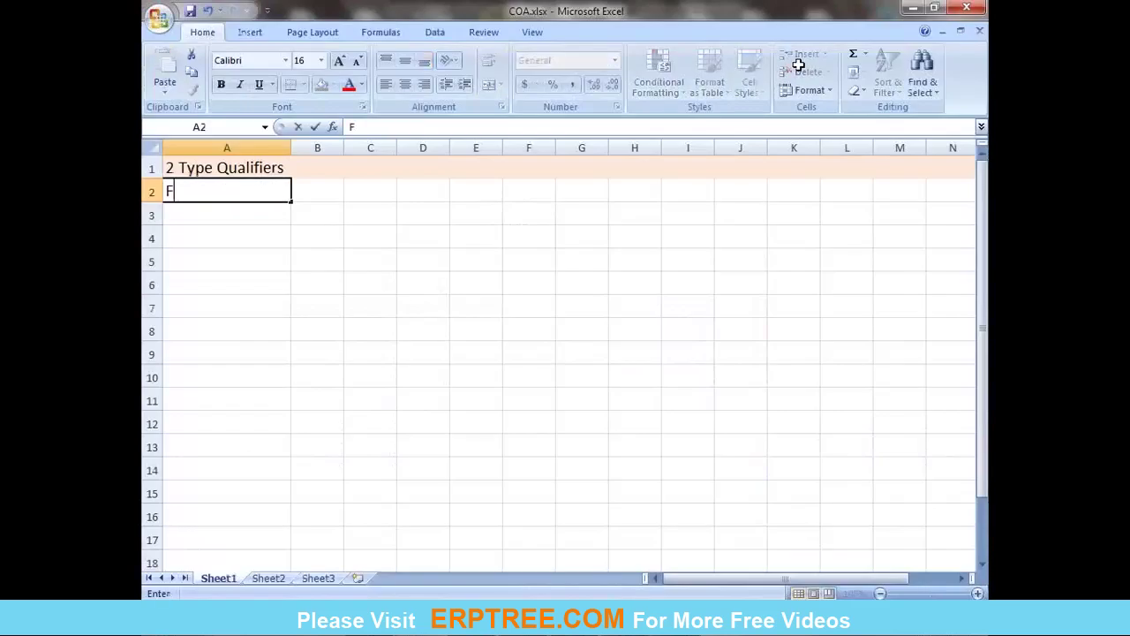
{"action": "type", "text": "lexfield Q"}
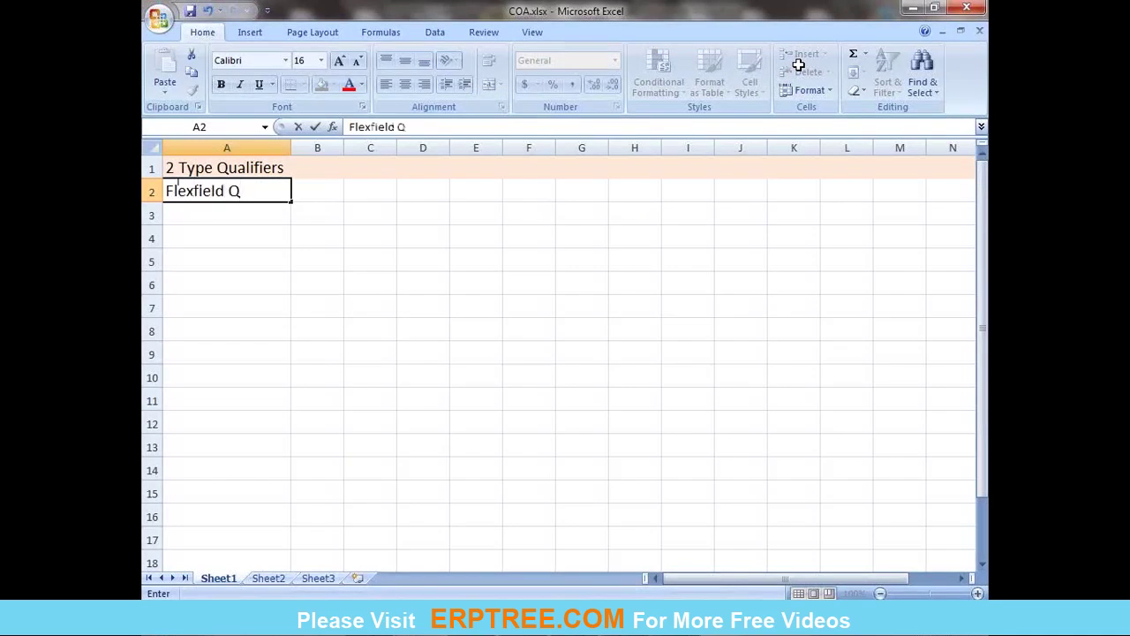
{"action": "type", "text": "ualifiers"}
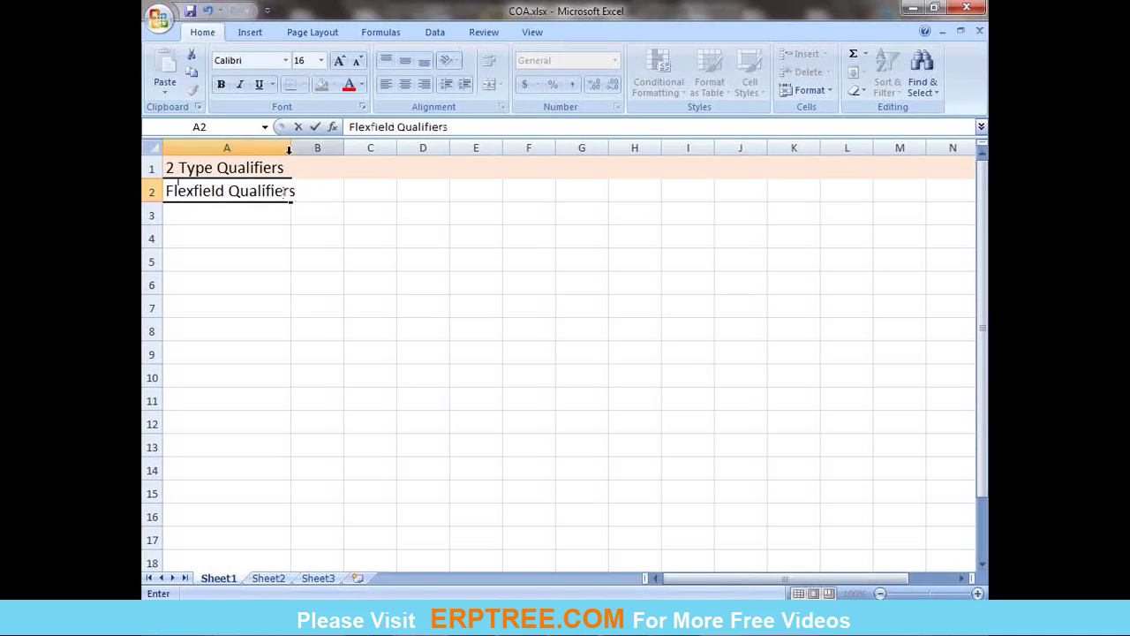
{"action": "left_click", "coordinate": [287, 148]}
{"action": "double_click", "coordinate": [291, 147]}
Step: Enter "Segment Qualifiers" in cell A3 and widen column A to more than double its width
{"action": "left_click", "coordinate": [227, 213]}
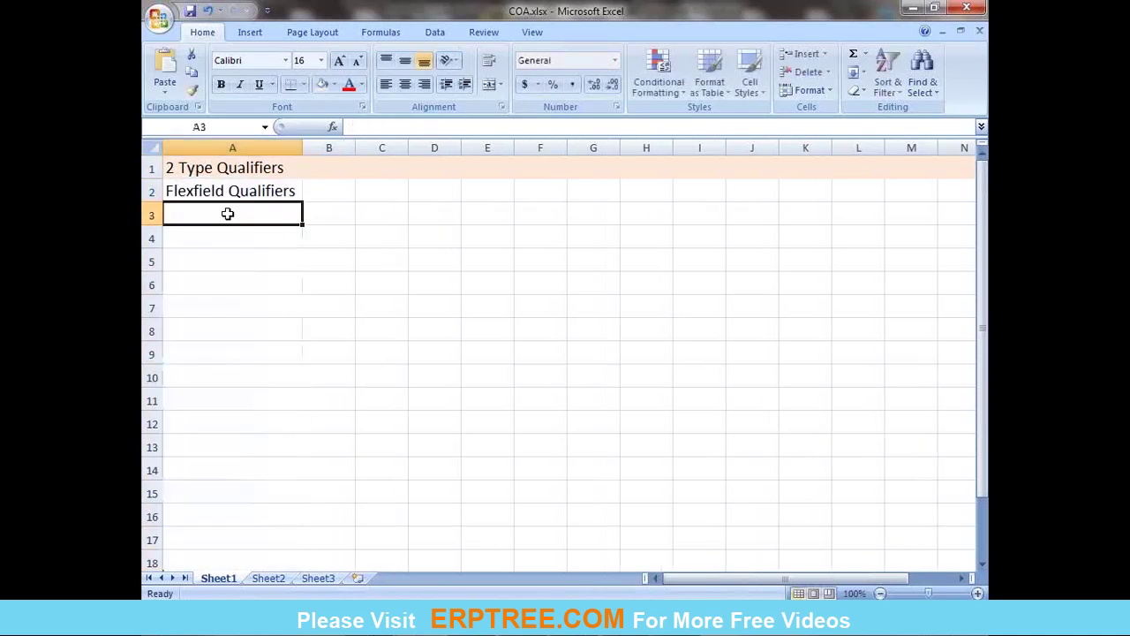
{"action": "type", "text": "Segment Qualifiers"}
{"action": "key", "text": "ctrl+Return"}
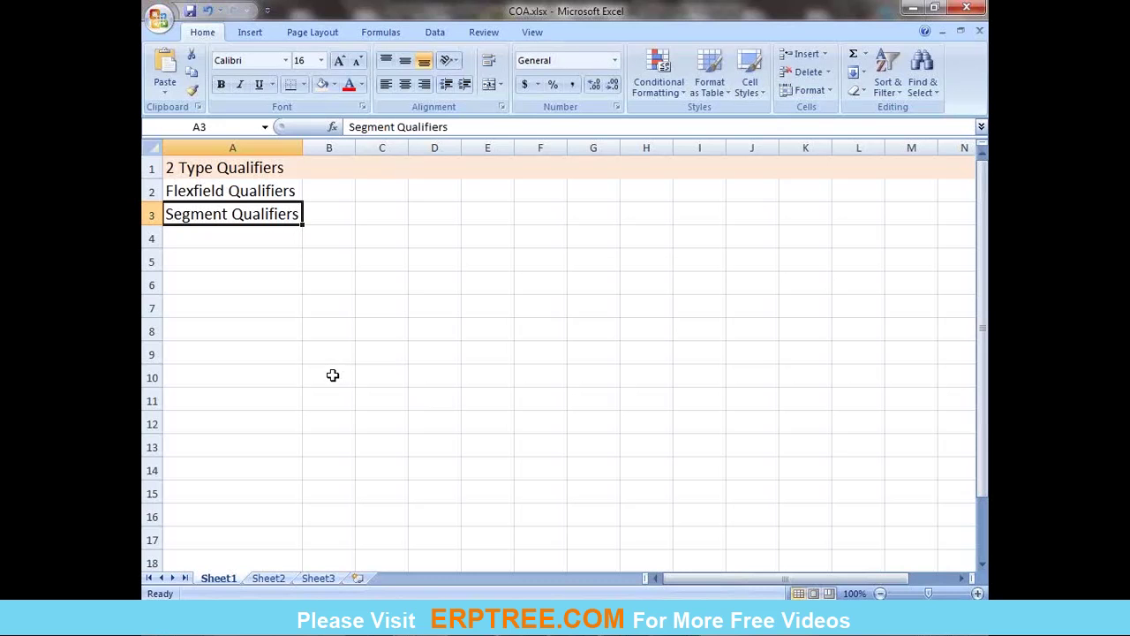
{"action": "left_click", "coordinate": [218, 194]}
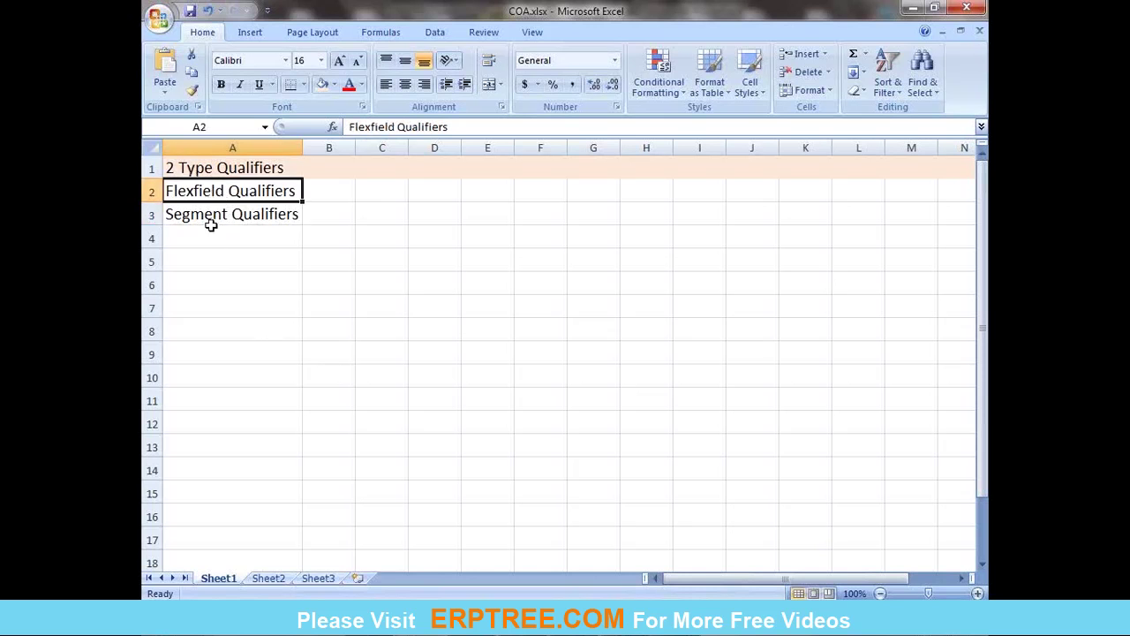
{"action": "left_click", "coordinate": [208, 217]}
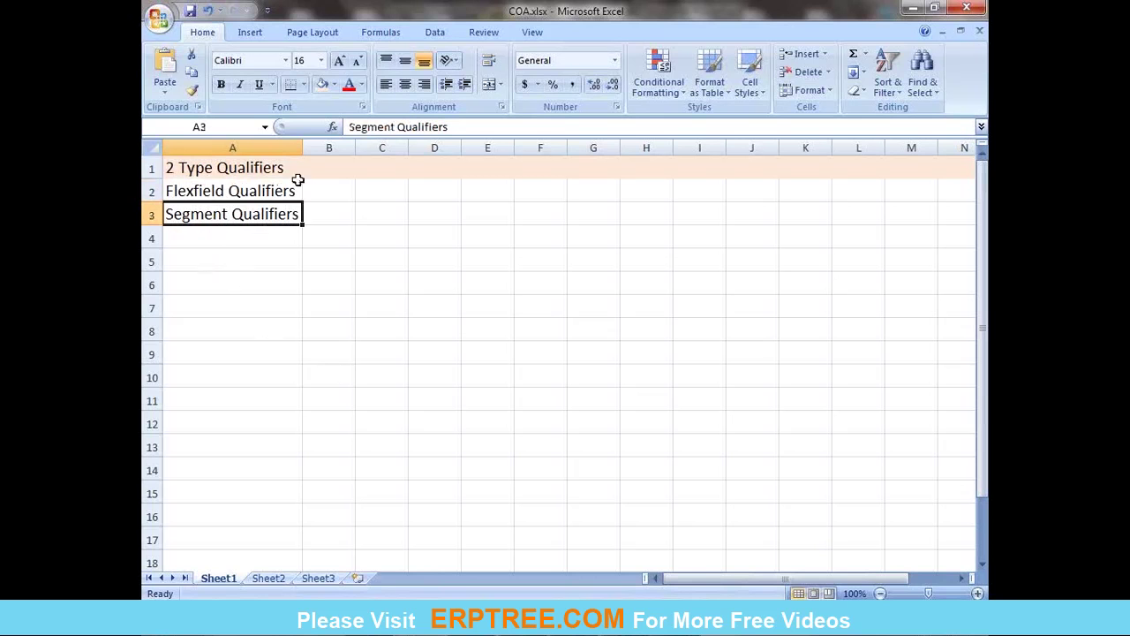
{"action": "left_click_drag", "start_coordinate": [301, 147], "coordinate": [478, 177]}
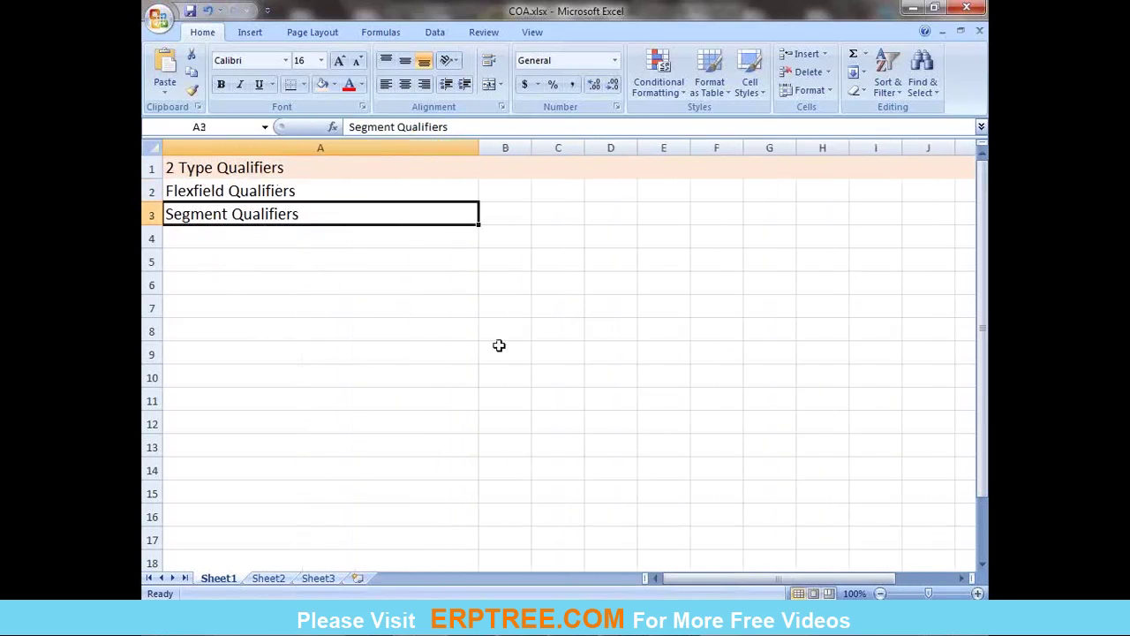
Step: Append "- 6" to the Flexfield Qualifiers entry in A2 and "- 5" to the Segment Qualifiers entry in A3
{"action": "double_click", "coordinate": [321, 190]}
{"action": "type", "text": "- 6"}
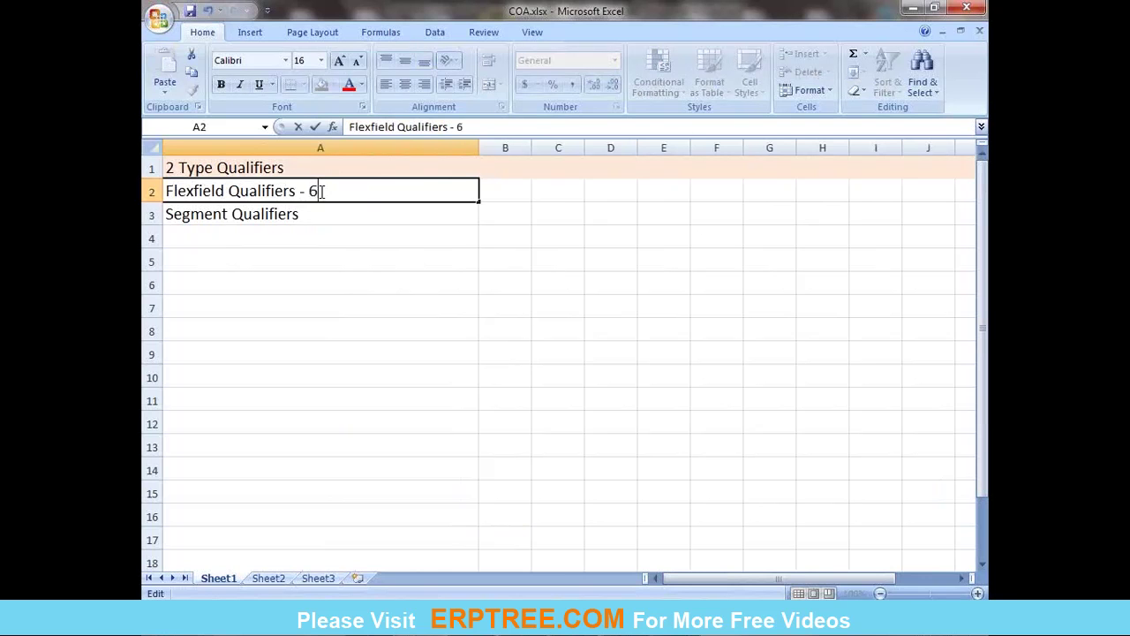
{"action": "key", "text": "ctrl+Return"}
{"action": "double_click", "coordinate": [327, 216]}
{"action": "type", "text": "- 5"}
{"action": "left_click", "coordinate": [357, 266]}
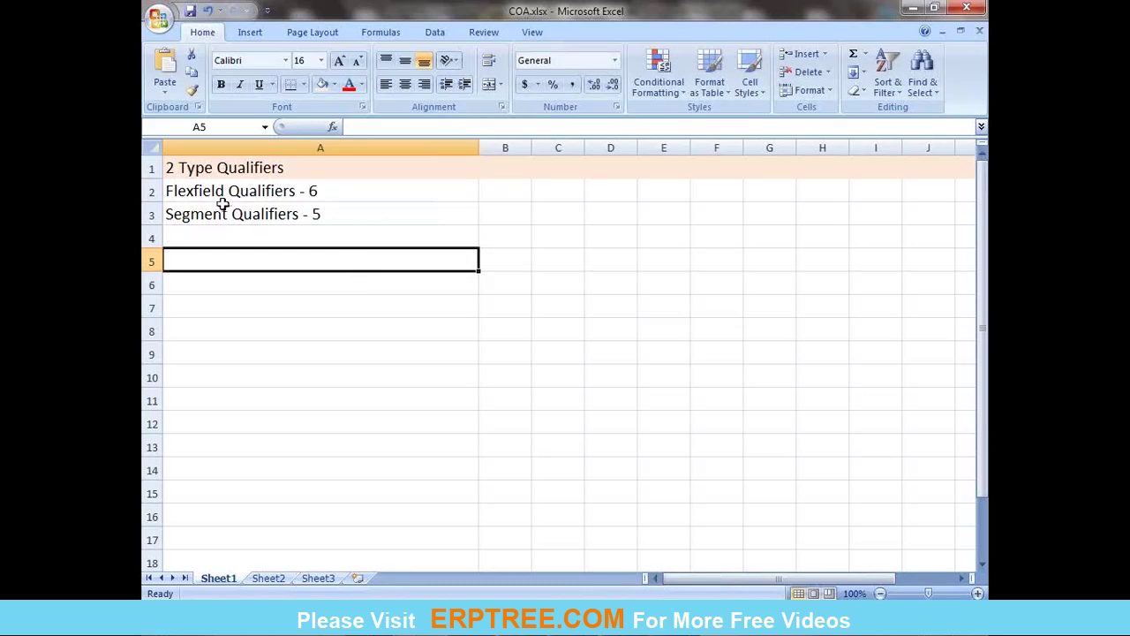
{"action": "left_click", "coordinate": [277, 192]}
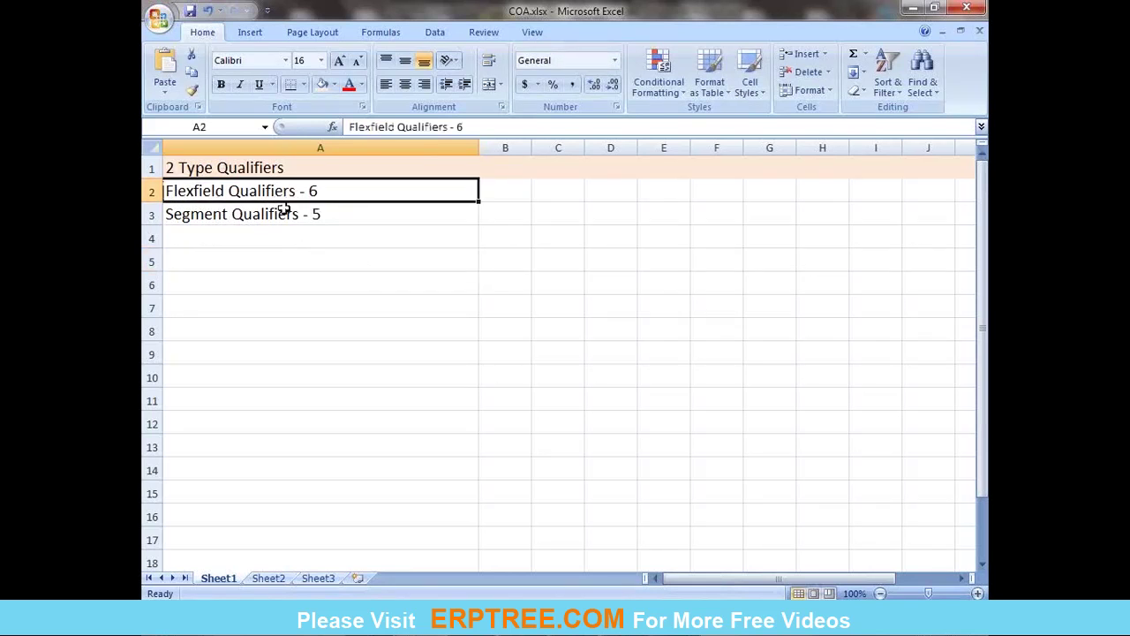
{"action": "left_click", "coordinate": [198, 222]}
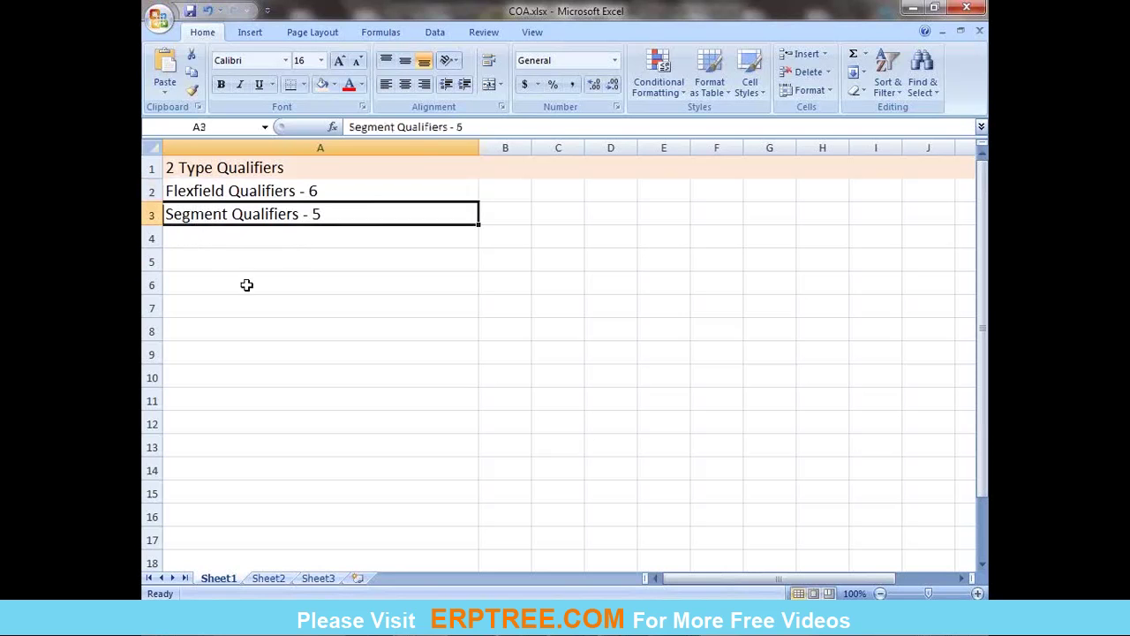
{"action": "left_click", "coordinate": [220, 256]}
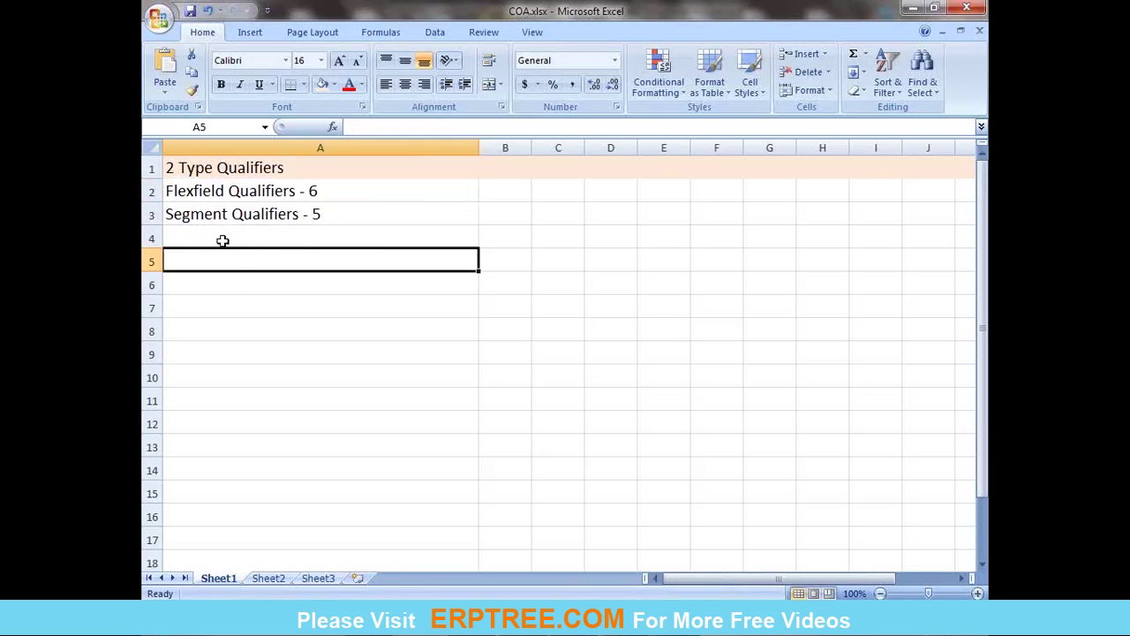
Step: Copy the Flexfield Qualifiers entry from A2 into A5 and shade the whole of row 5 with a light aqua fill
{"action": "left_click", "coordinate": [248, 196]}
{"action": "key", "text": "ctrl+c"}
{"action": "left_click", "coordinate": [221, 262]}
{"action": "key", "text": "ctrl+v"}
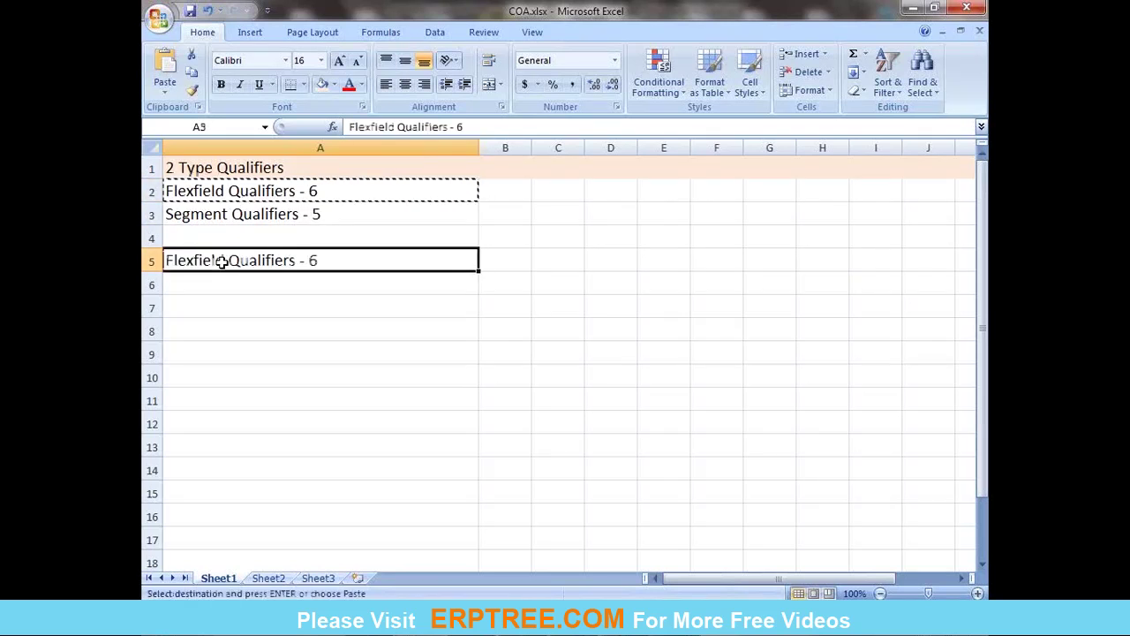
{"action": "key", "text": "Escape"}
{"action": "left_click", "coordinate": [150, 260]}
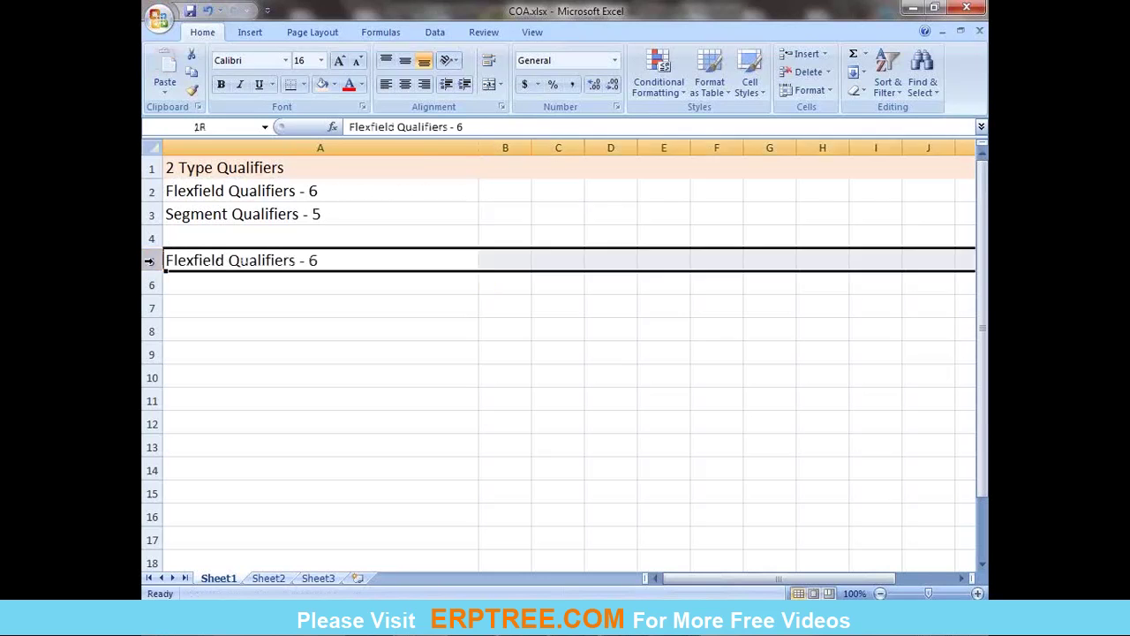
{"action": "left_click", "coordinate": [334, 85]}
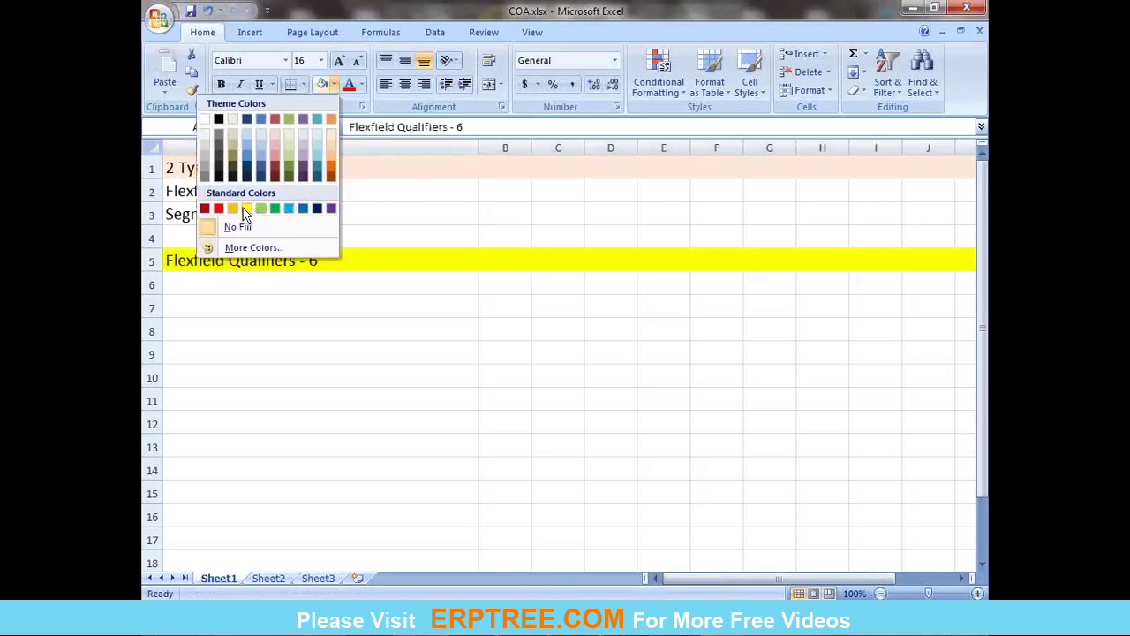
{"action": "left_click", "coordinate": [314, 139]}
Step: Enter "Balancing Segment Flexfield Qualifier" in cell A6 under the shaded heading
{"action": "left_click", "coordinate": [202, 288]}
{"action": "type", "text": "Bala"}
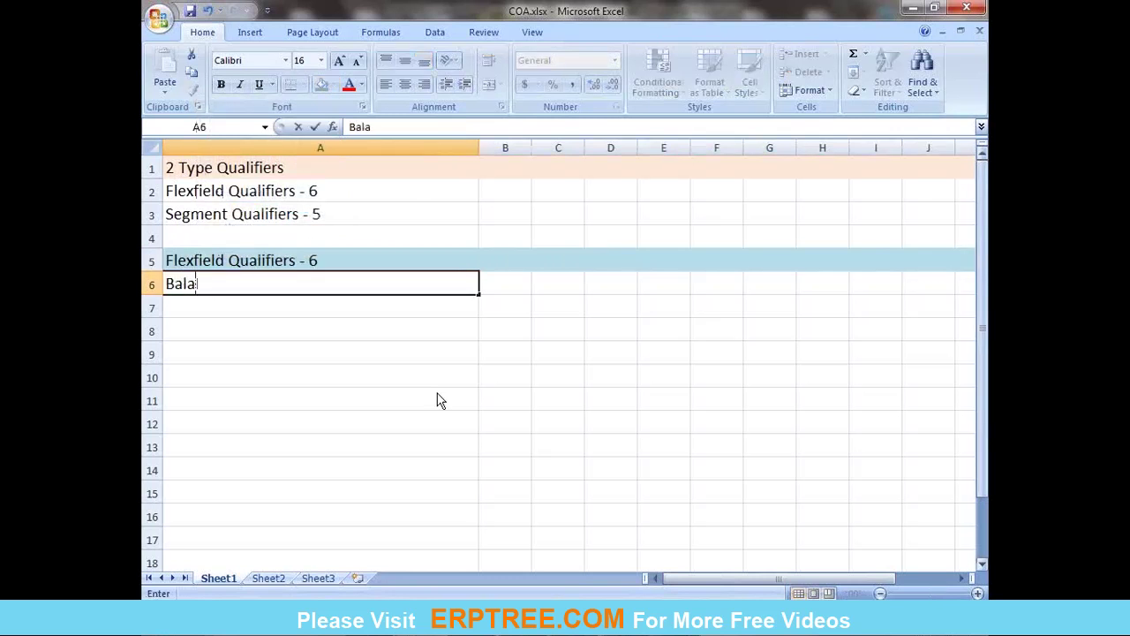
{"action": "type", "text": "ncing Segm"}
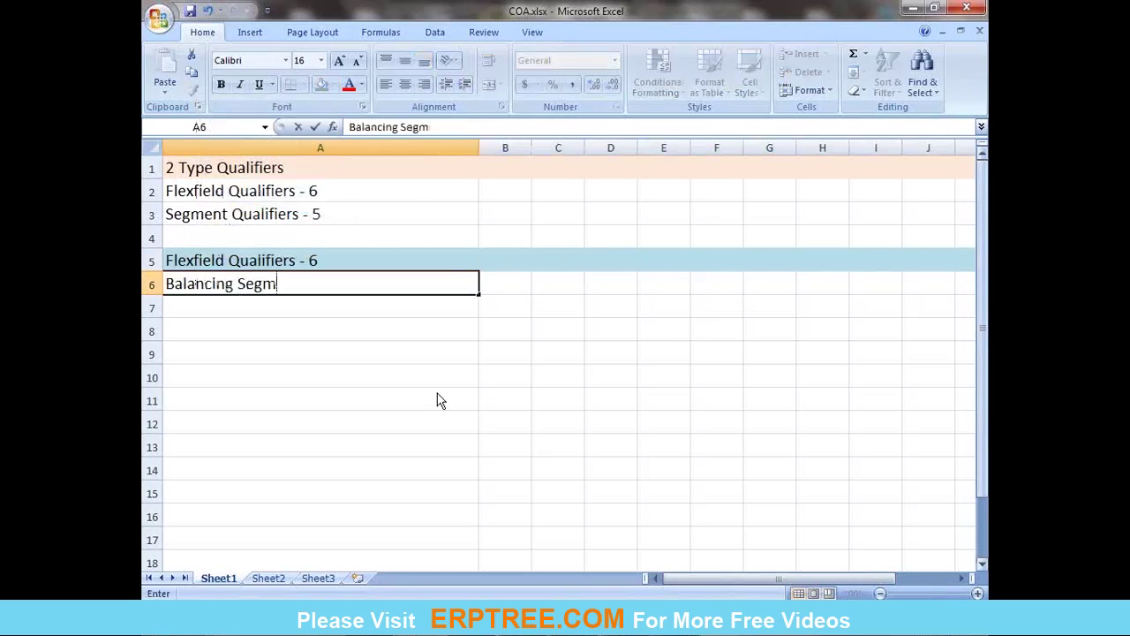
{"action": "type", "text": "ent Flexfie"}
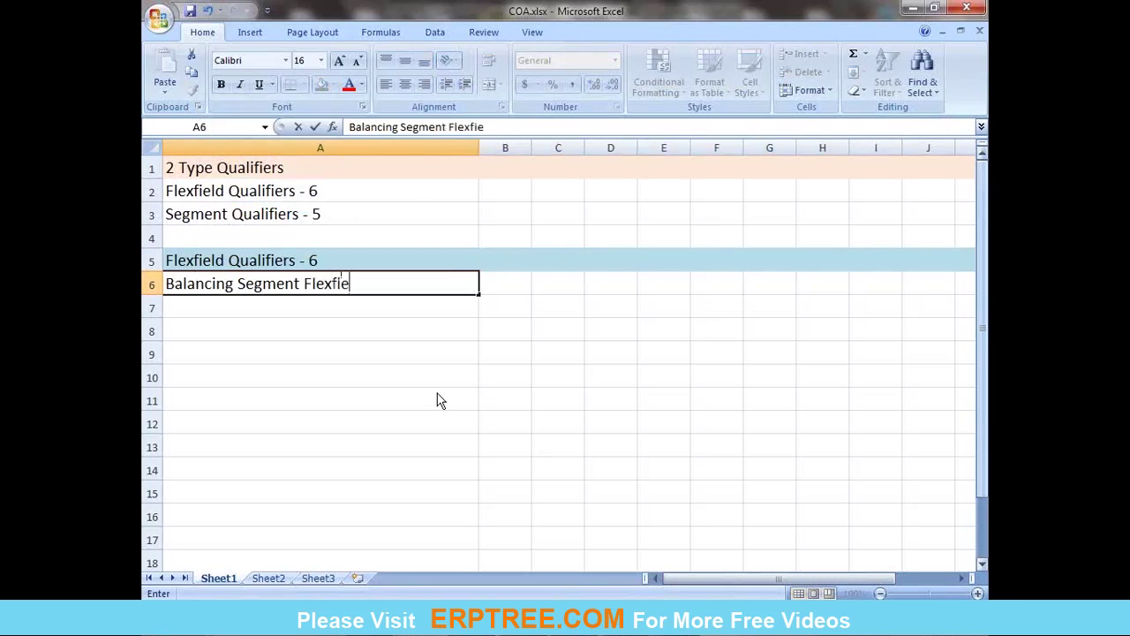
{"action": "type", "text": "ld Qualifier"}
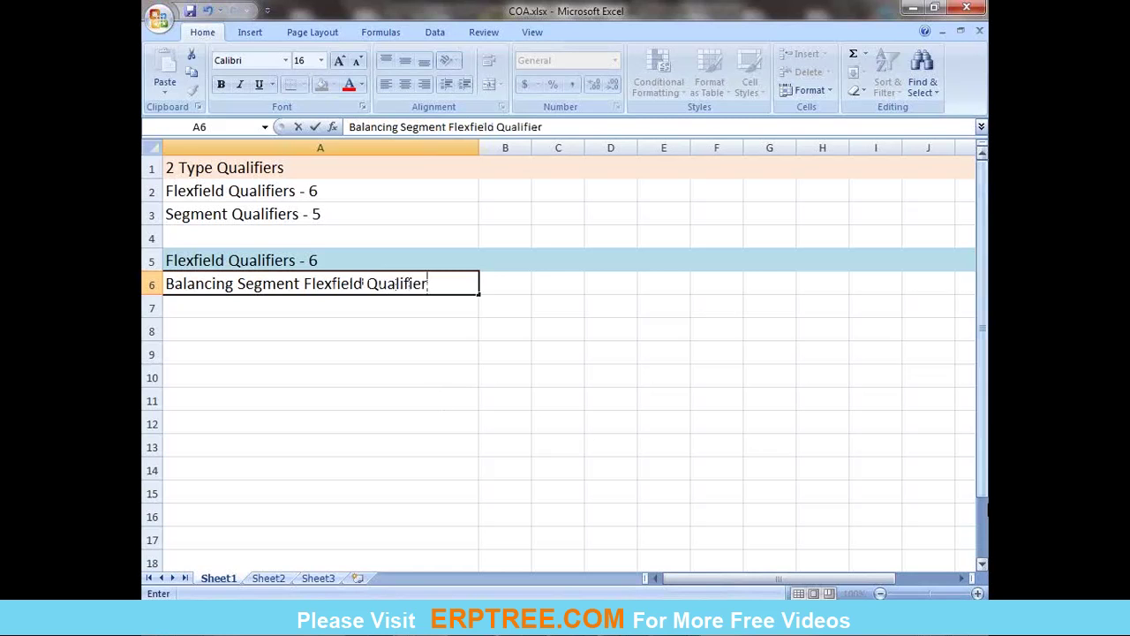
{"action": "key", "text": "Return"}
{"action": "key", "text": "Up"}
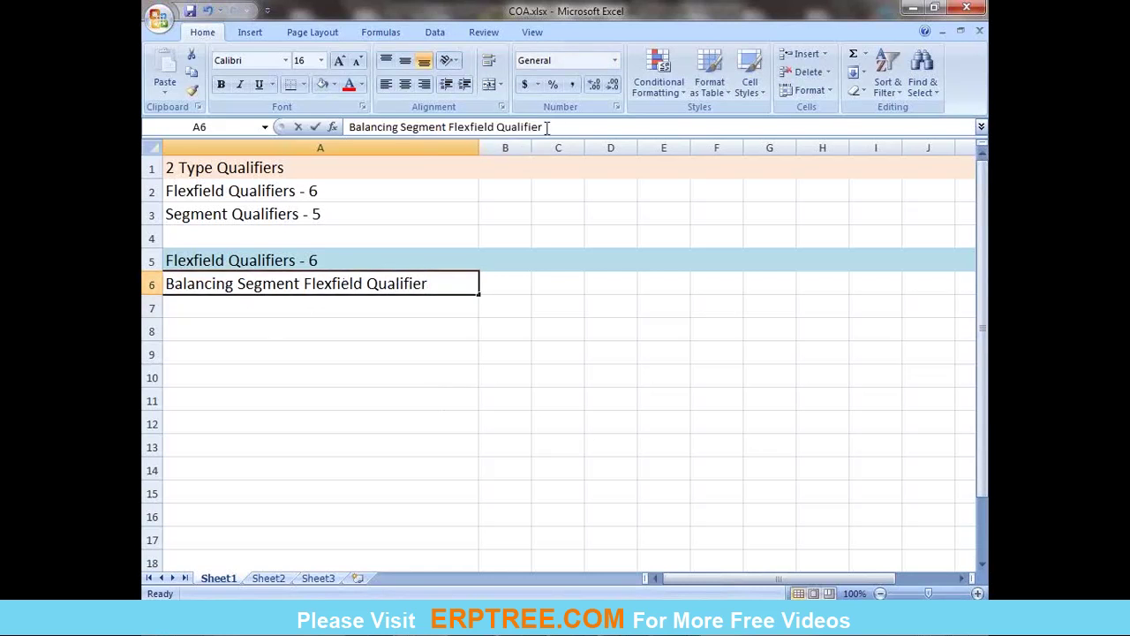
Step: Enter "Natural Account Segment Flexfield Qualifier" in cell A7, reusing the text "Segment Flexfield Qualifier" copied from A6
{"action": "left_click", "coordinate": [559, 126]}
{"action": "double_click", "coordinate": [559, 133]}
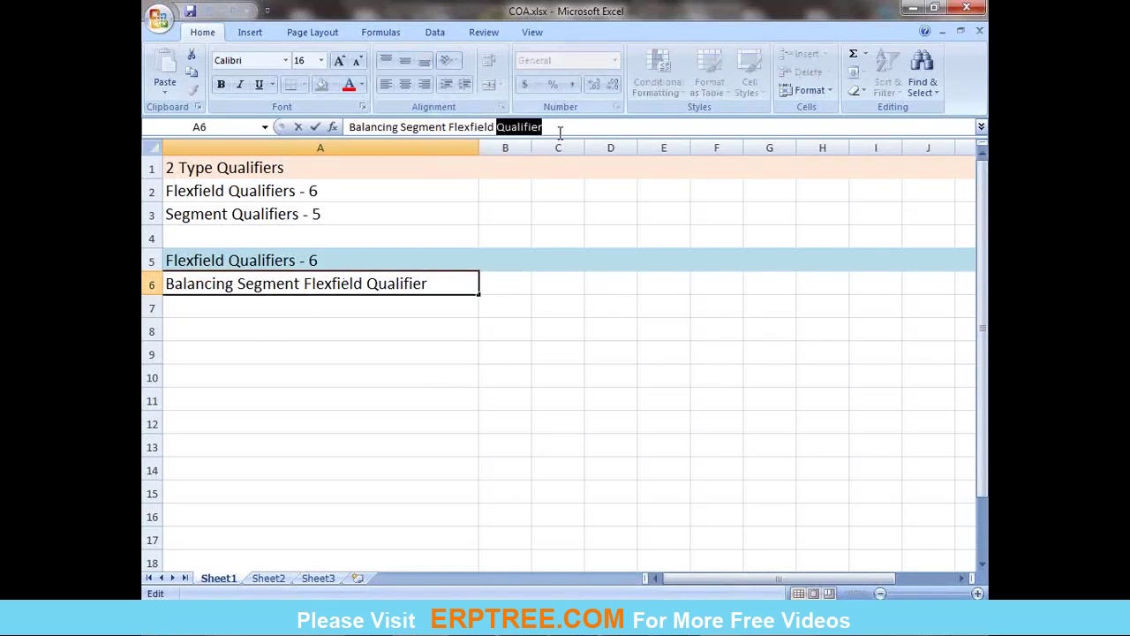
{"action": "left_click", "coordinate": [547, 127]}
{"action": "left_click_drag", "start_coordinate": [544, 127], "coordinate": [402, 132]}
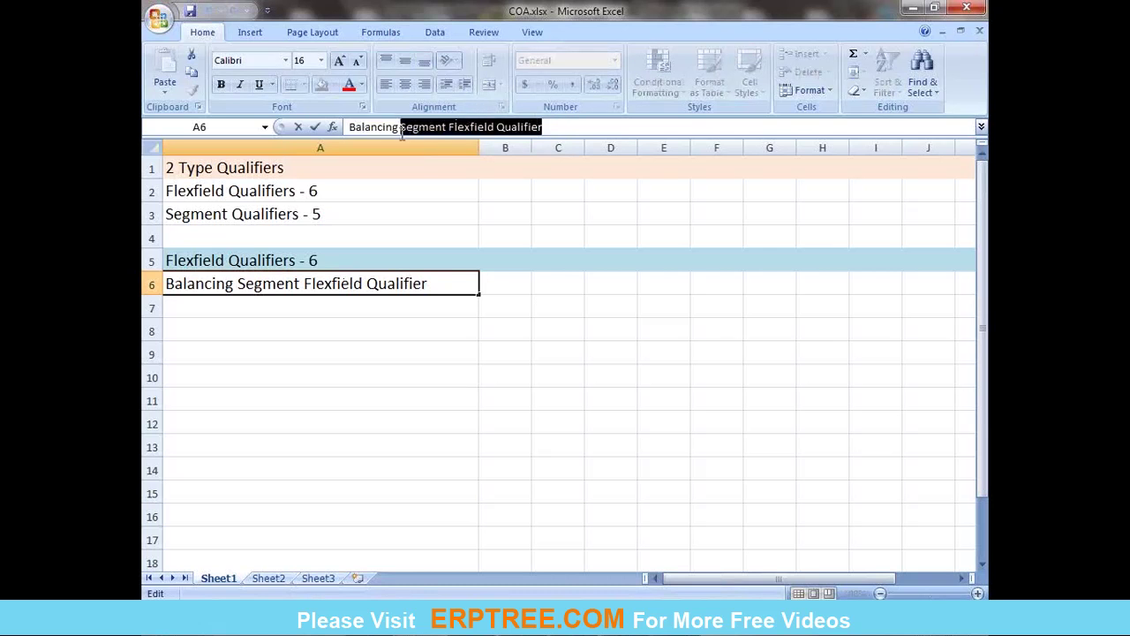
{"action": "key", "text": "ctrl+c"}
{"action": "left_click", "coordinate": [253, 306]}
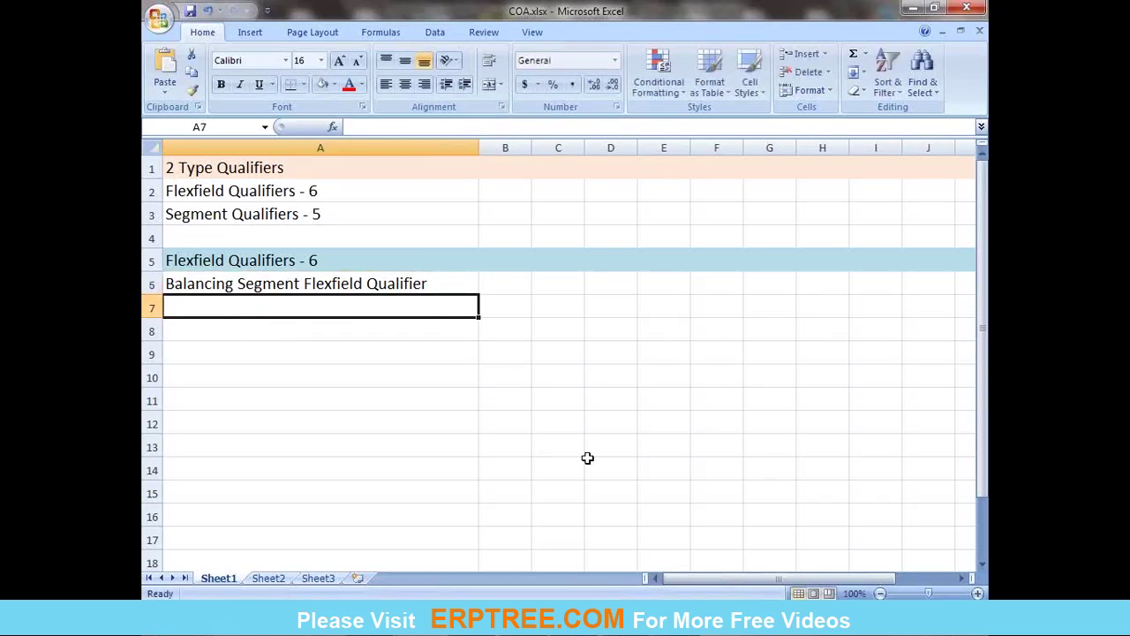
{"action": "type", "text": "Natural Accc"}
{"action": "key", "text": "BackSpace"}
{"action": "type", "text": "ount"}
{"action": "key", "text": "ctrl+v"}
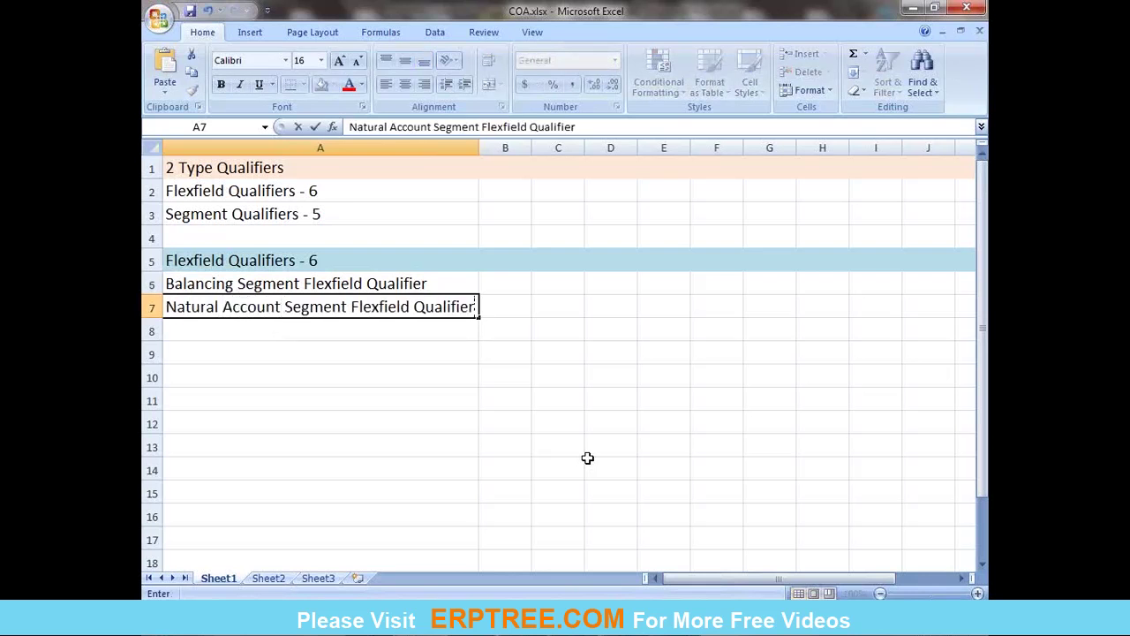
Step: Enter "Cost Center Segment Flexfield Qualifier" in cell A8, reusing the copied text "Segment Flexfield Qualifier"
{"action": "left_click", "coordinate": [221, 324]}
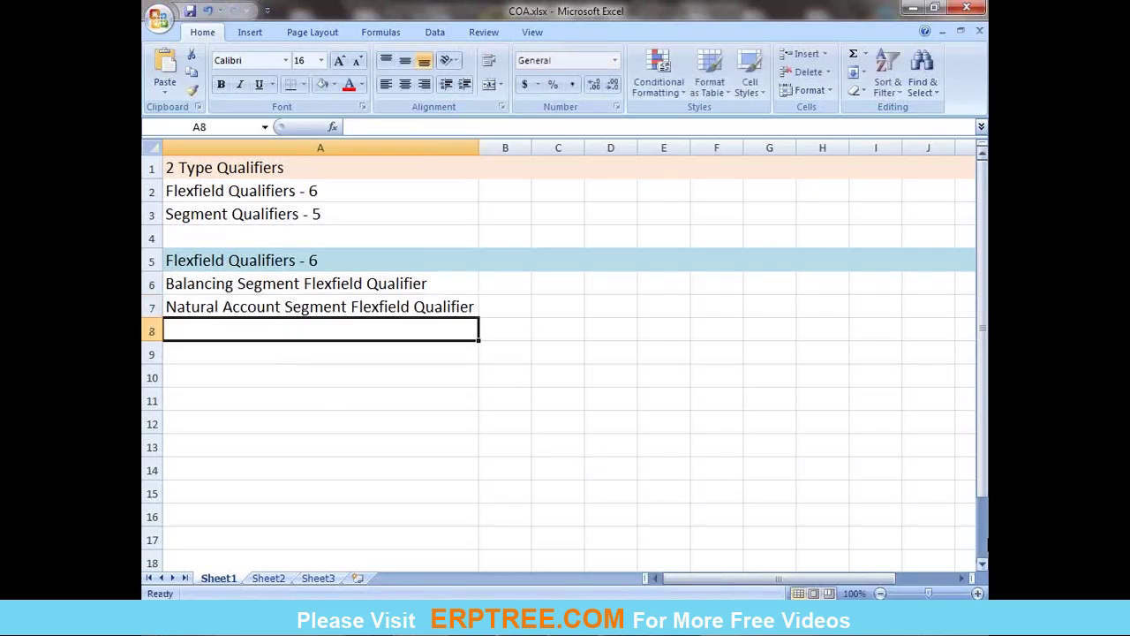
{"action": "type", "text": "Cost CFe"}
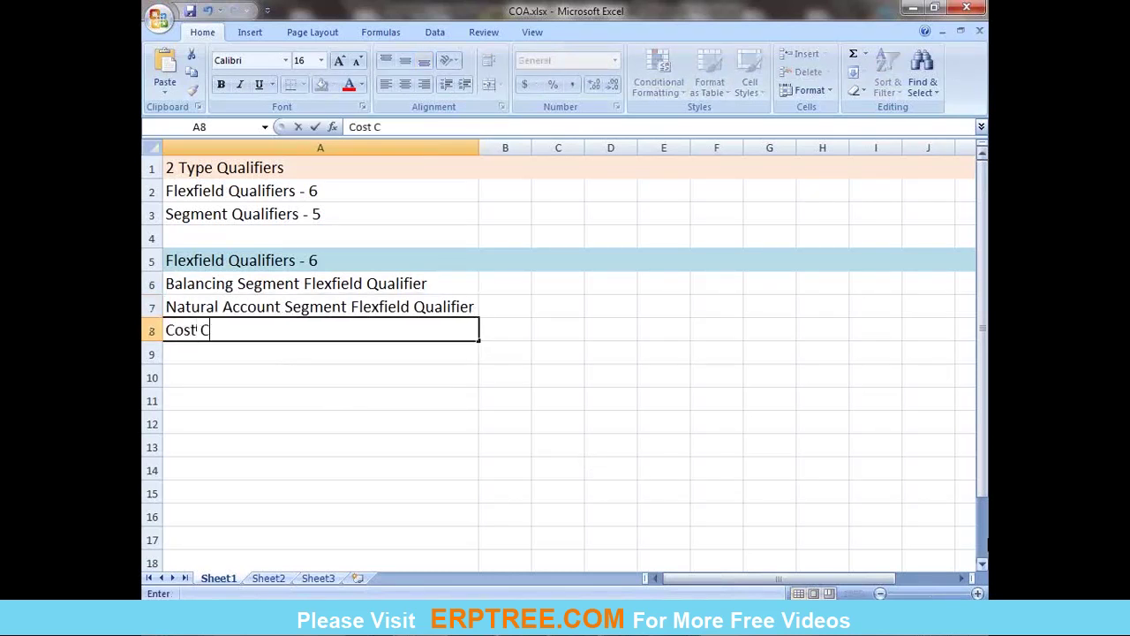
{"action": "key", "text": "BackSpace"}
{"action": "key", "text": "BackSpace"}
{"action": "type", "text": "enter Segment"}
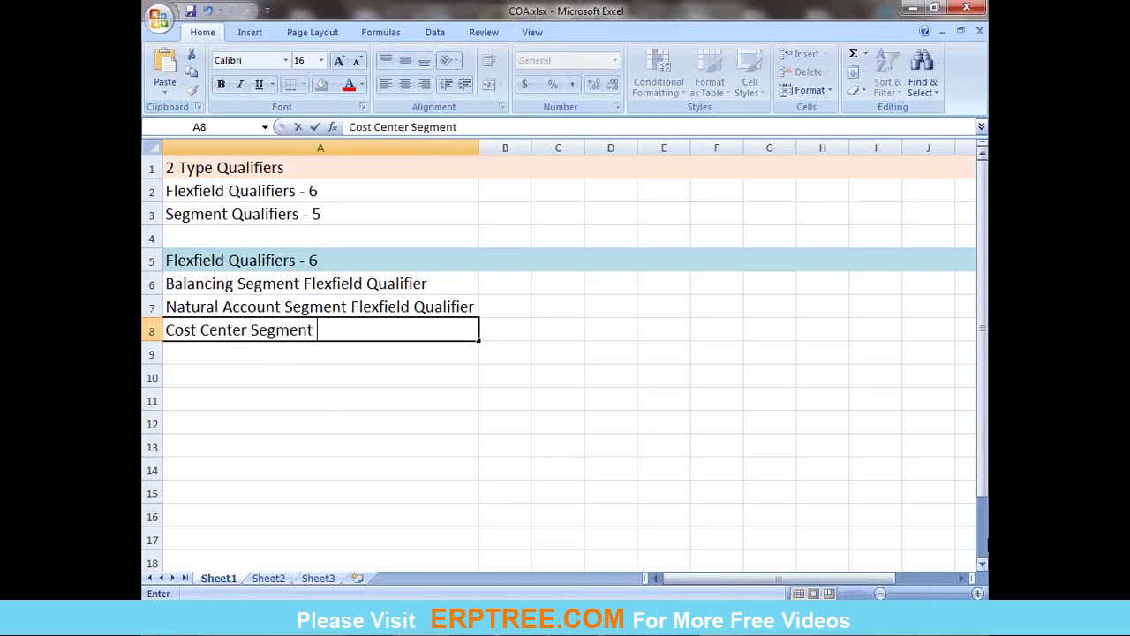
{"action": "key", "text": "BackSpace"}
{"action": "key", "text": "BackSpace"}
{"action": "key", "text": "BackSpace"}
{"action": "key", "text": "BackSpace"}
{"action": "key", "text": "BackSpace"}
{"action": "key", "text": "BackSpace"}
{"action": "key", "text": "BackSpace"}
{"action": "key", "text": "BackSpace"}
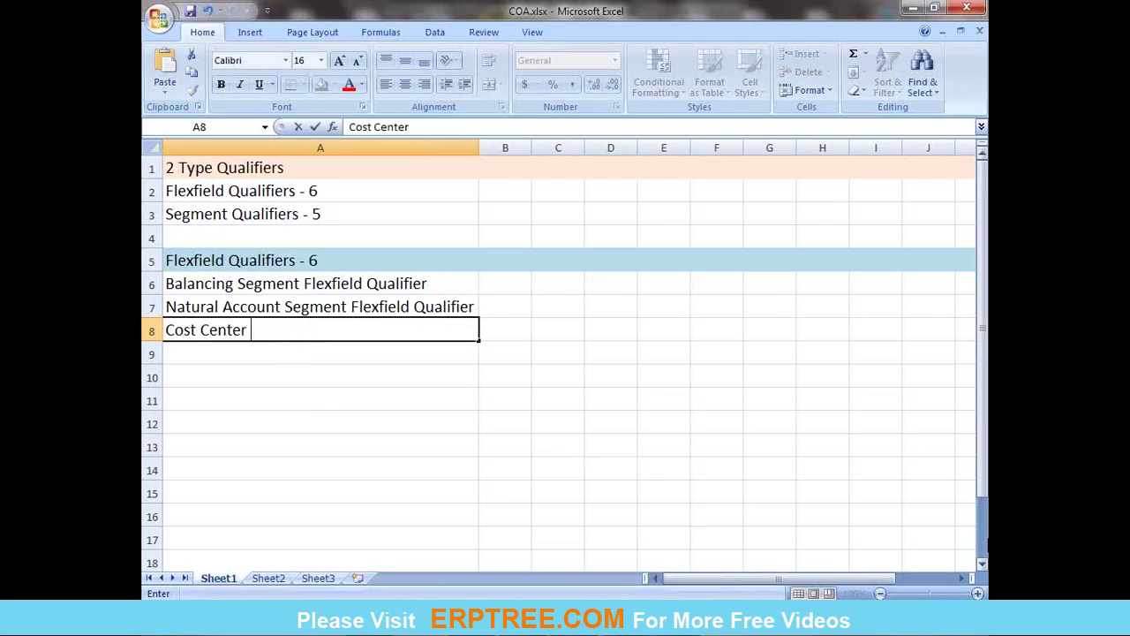
{"action": "key", "text": "ctrl+v"}
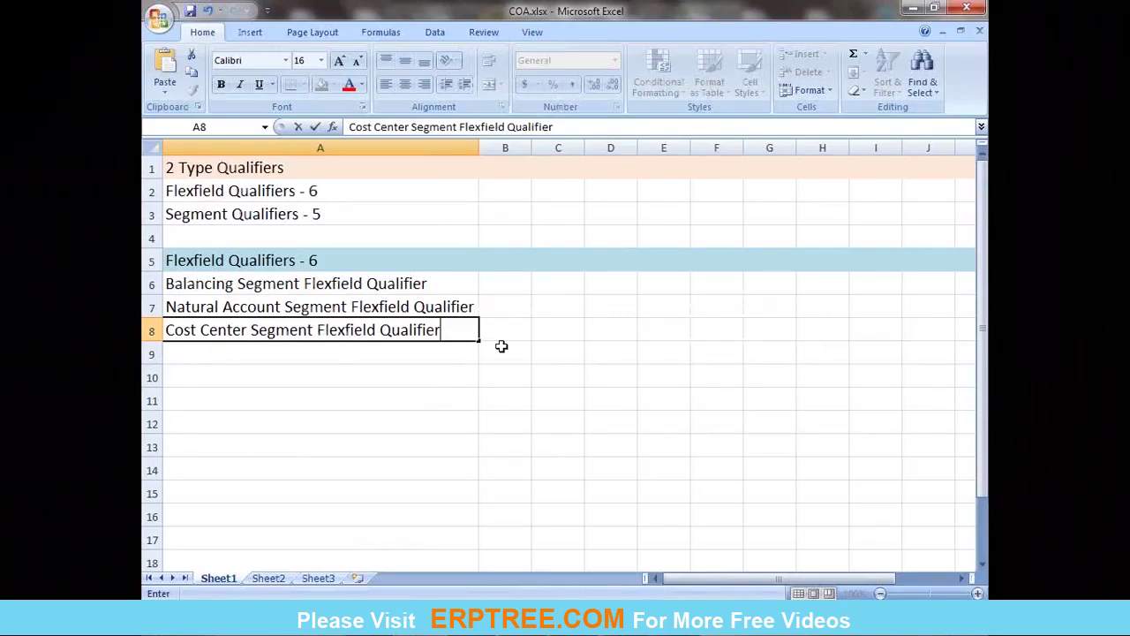
Step: Enter "Intercompany Segment Flexfield Qualifier" in cell A9, reusing the copied text "Segment Flexfield Qualifier"
{"action": "left_click", "coordinate": [359, 354]}
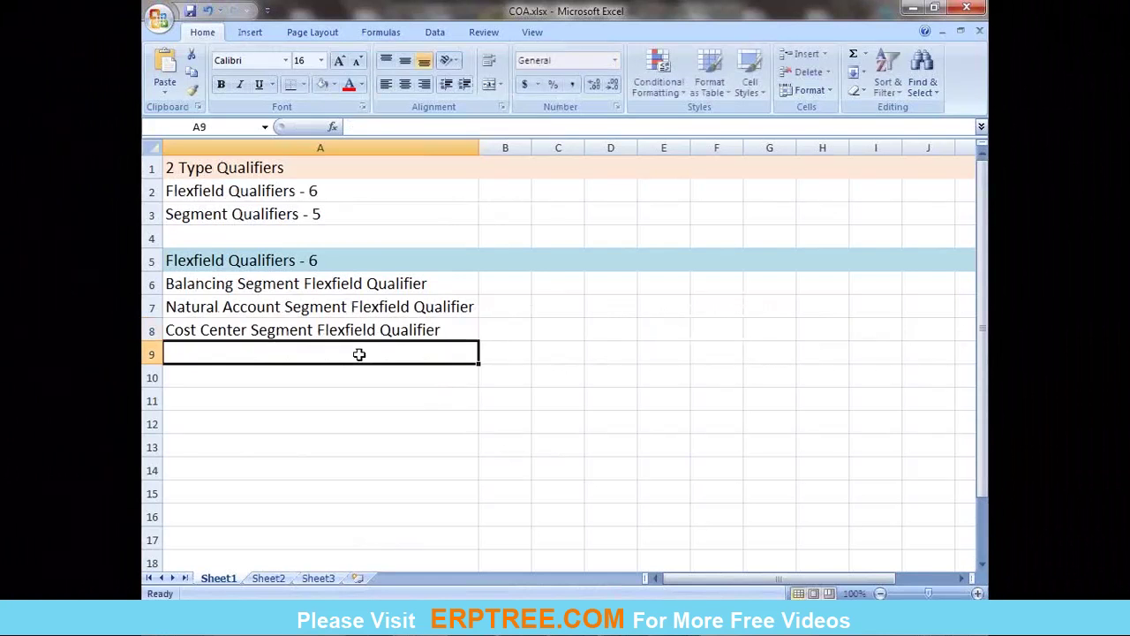
{"action": "type", "text": "In"}
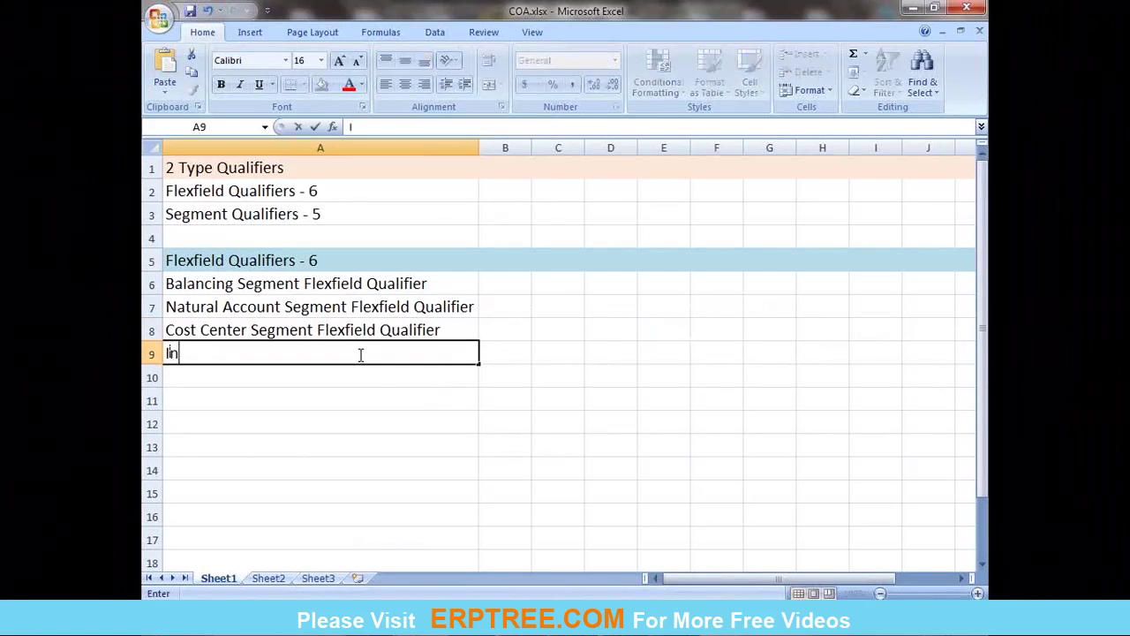
{"action": "type", "text": "tercompany"}
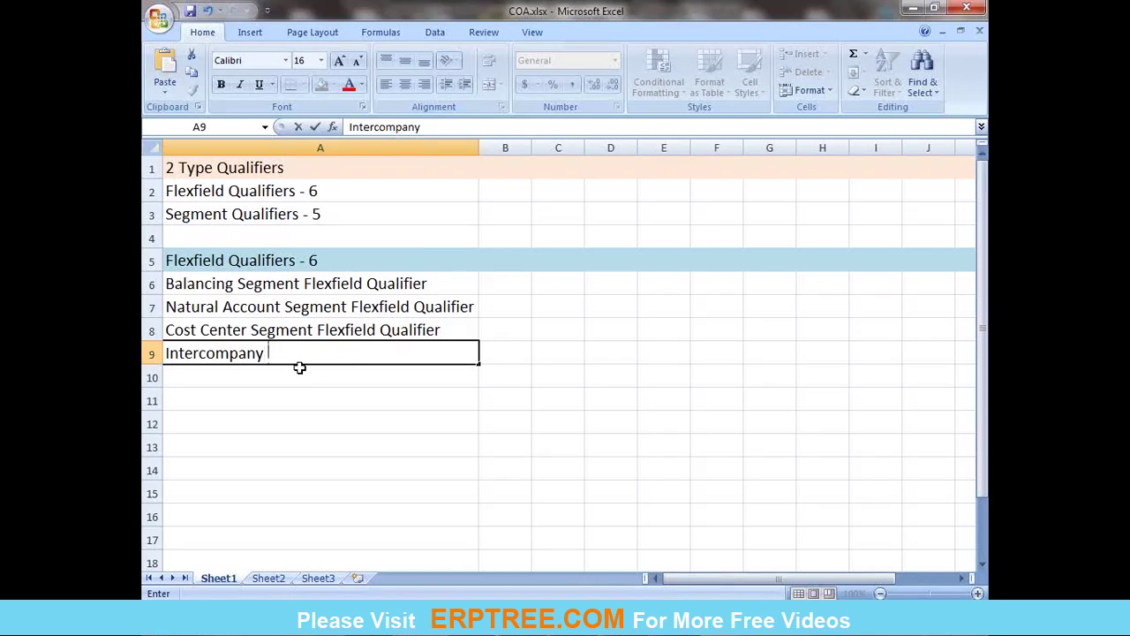
{"action": "key", "text": "ctrl+v"}
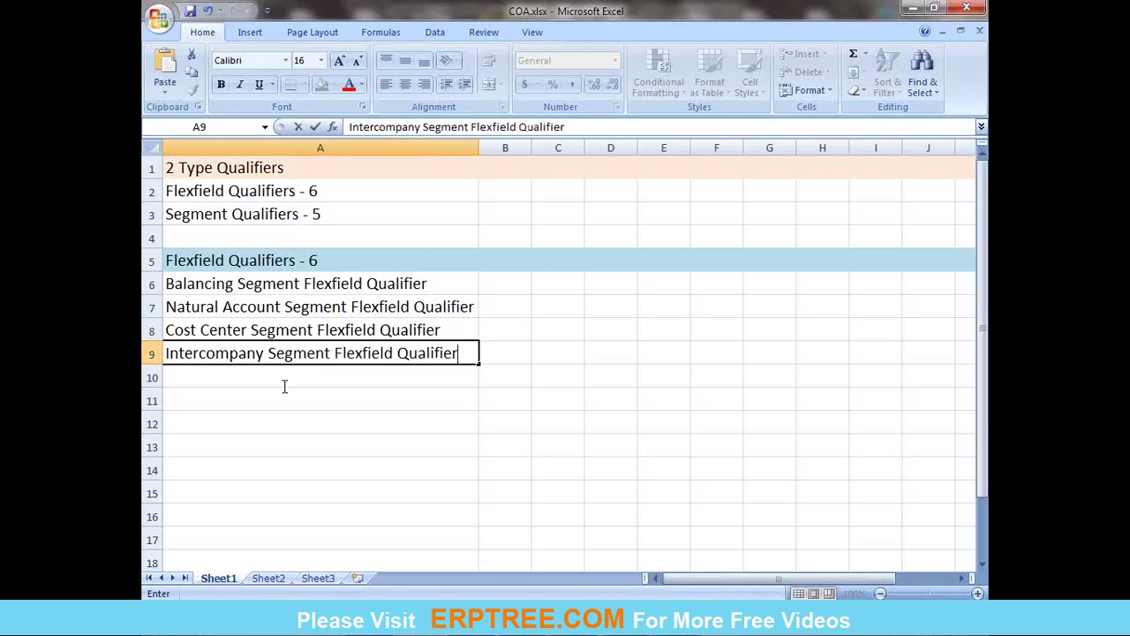
Step: Enter "Secondary Tracking Segment Flexfield Qualifier" in A10 and "Management Segment Flexfield Qualifier" in A11
{"action": "left_click", "coordinate": [236, 377]}
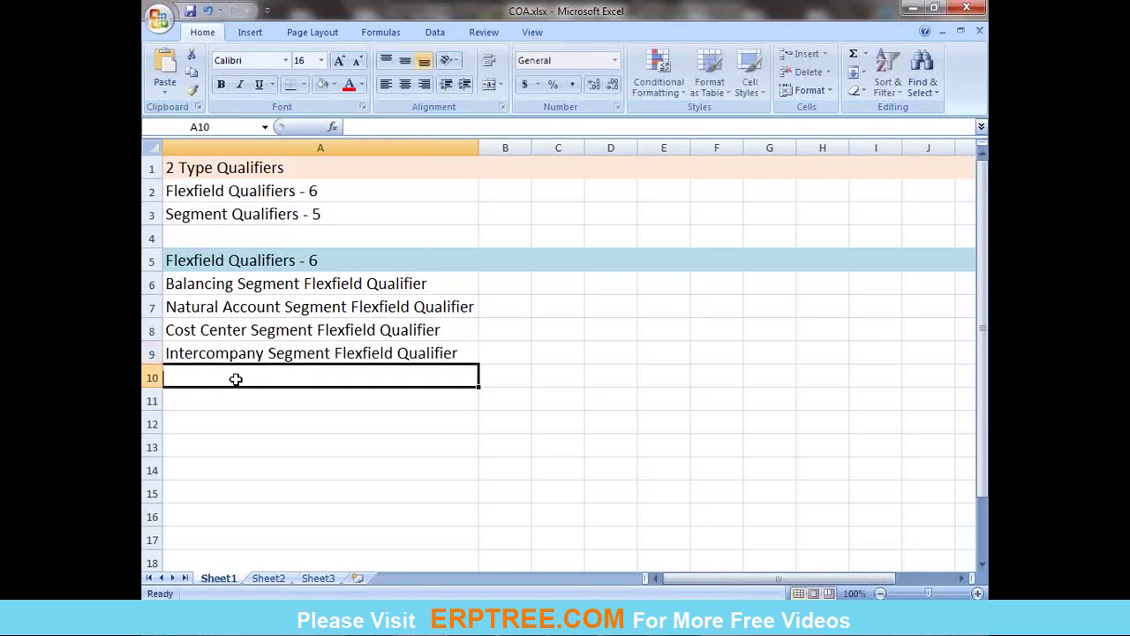
{"action": "type", "text": "Secondary Tracking Segment Flexfield Qualifier"}
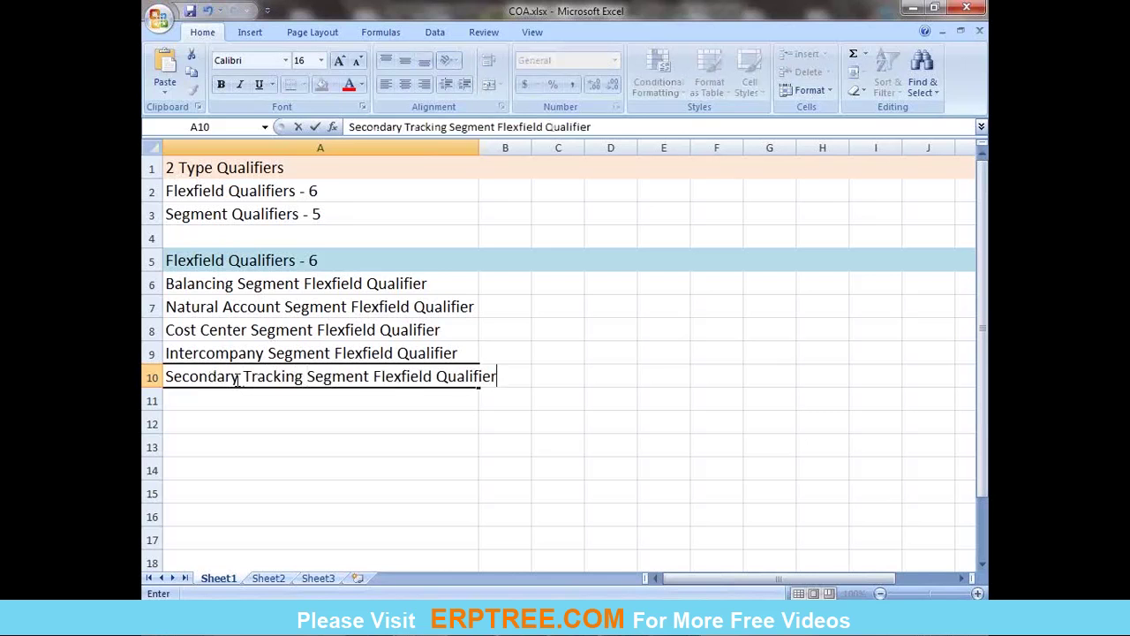
{"action": "left_click", "coordinate": [222, 400]}
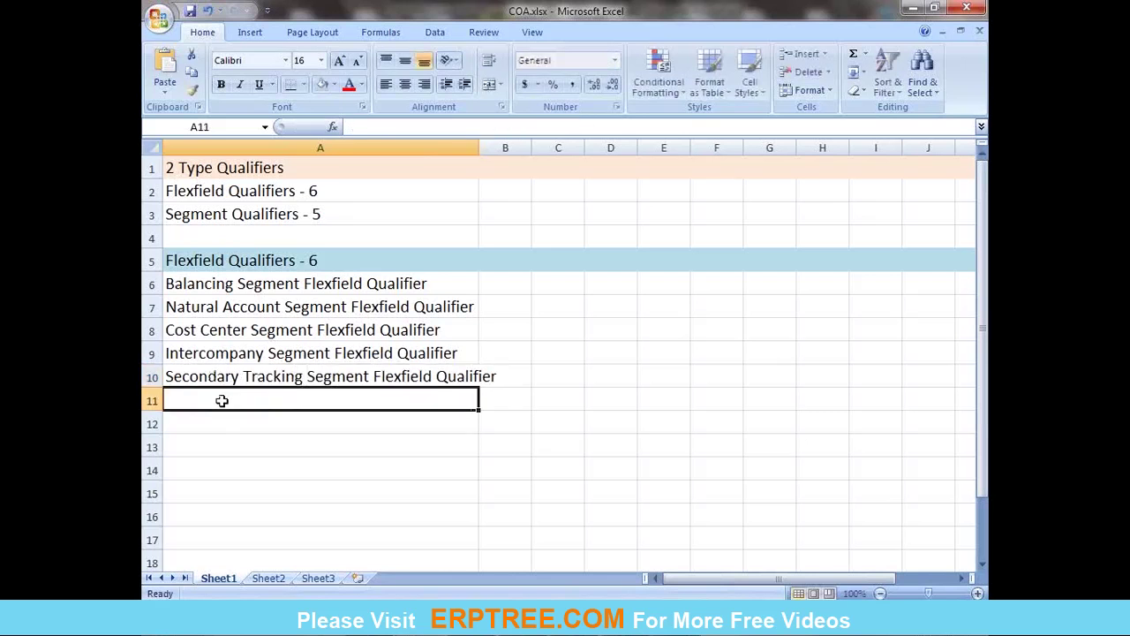
{"action": "type", "text": "Manag"}
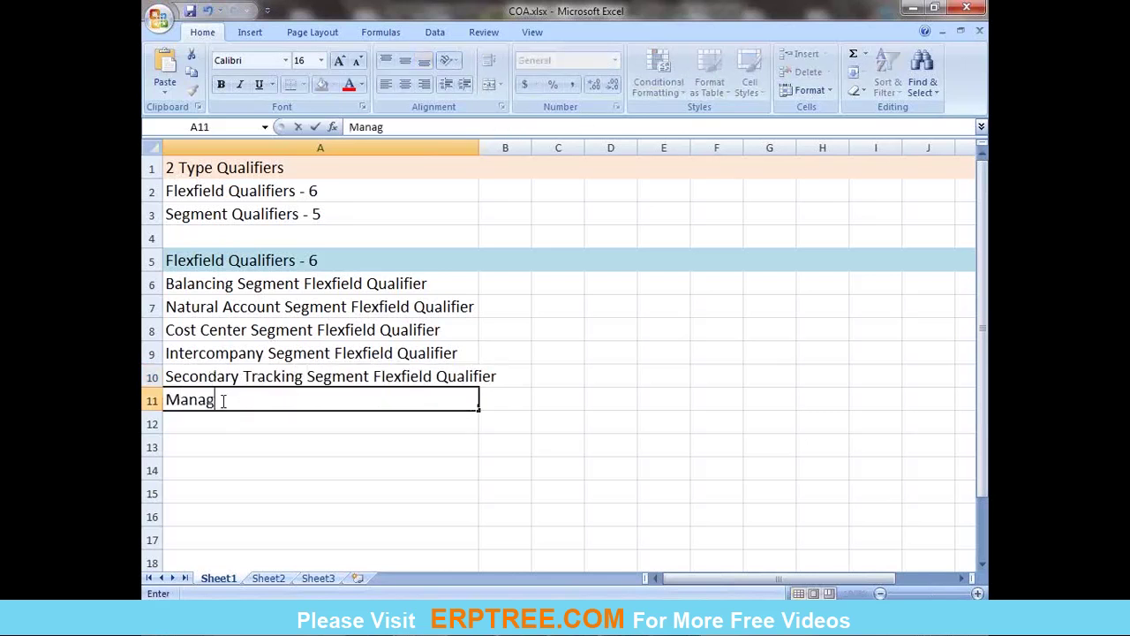
{"action": "type", "text": "ement Segment Flexfield Qualifier"}
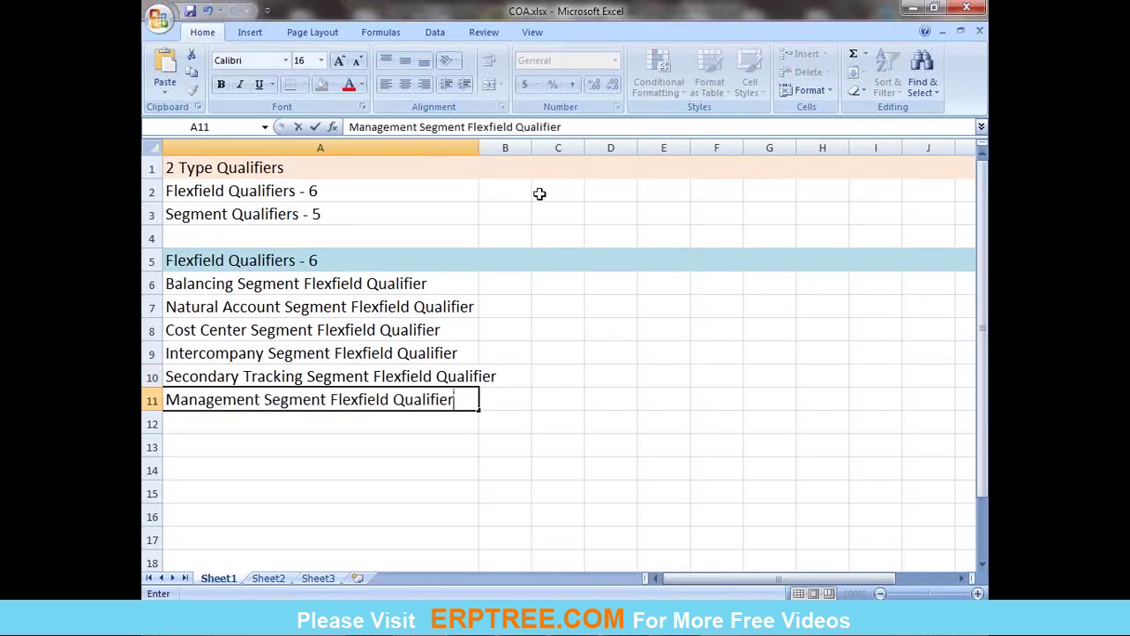
Step: Widen column A to fit its longest qualifier entry
{"action": "left_click", "coordinate": [477, 141]}
{"action": "double_click", "coordinate": [477, 142]}
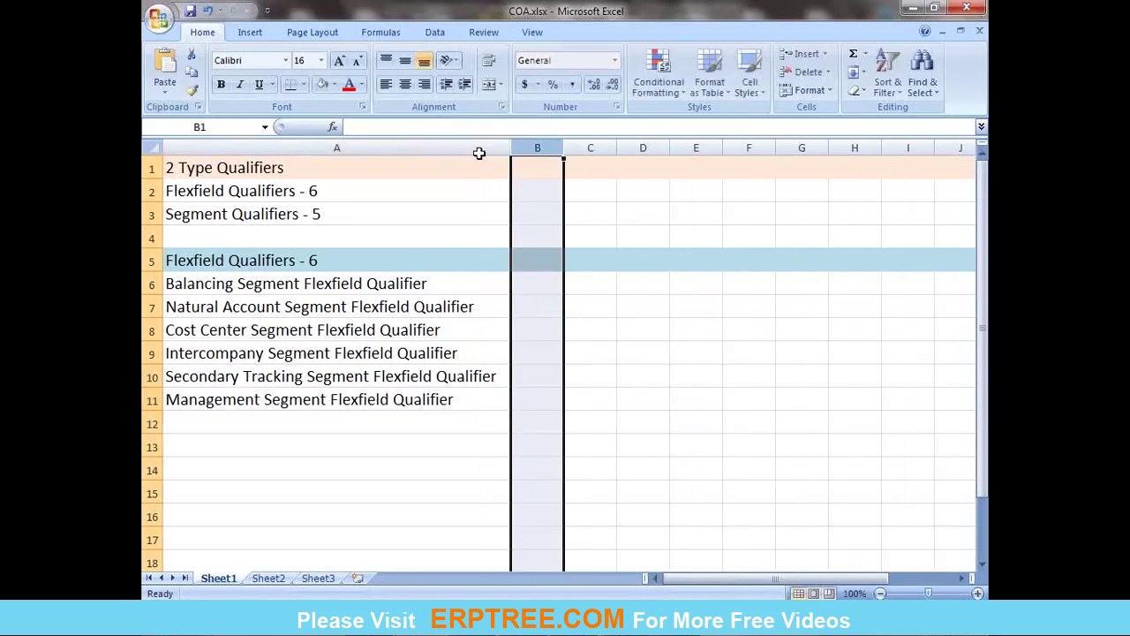
{"action": "left_click", "coordinate": [703, 436]}
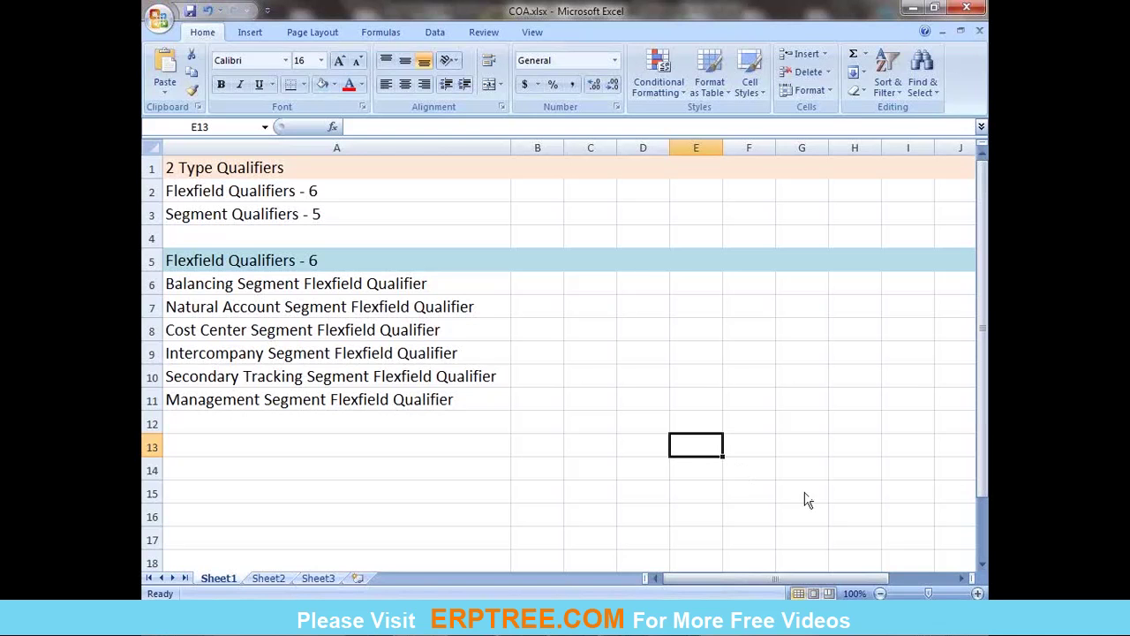
Step: Copy the Segment Qualifiers entry from A3 into A13 and shade the whole of row 13 with the light aqua fill
{"action": "left_click", "coordinate": [239, 215]}
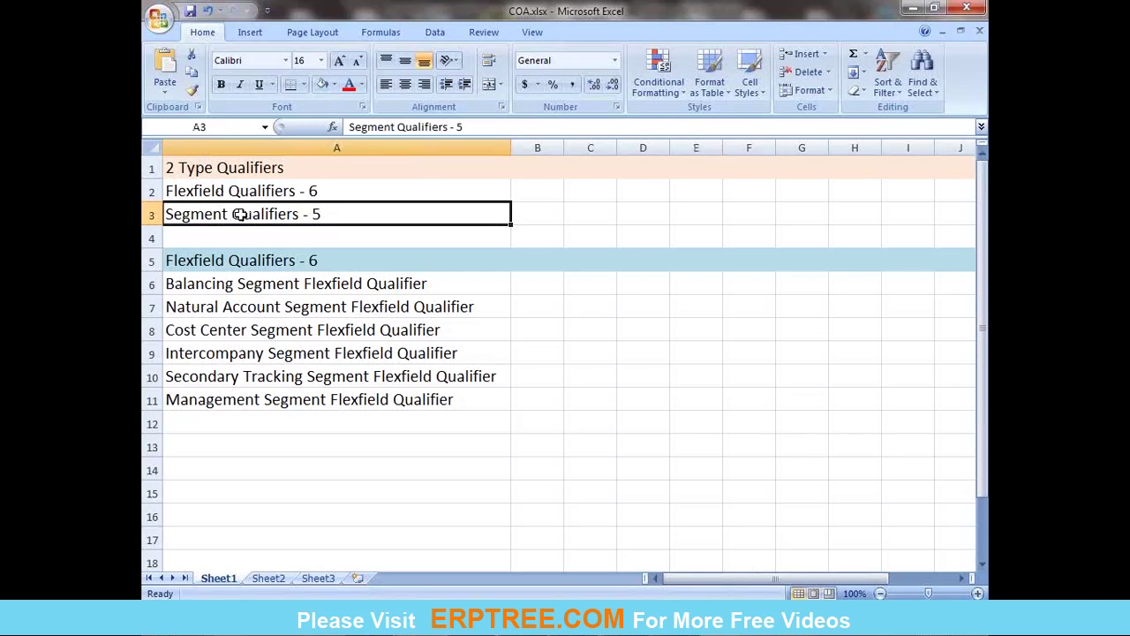
{"action": "key", "text": "ctrl+c"}
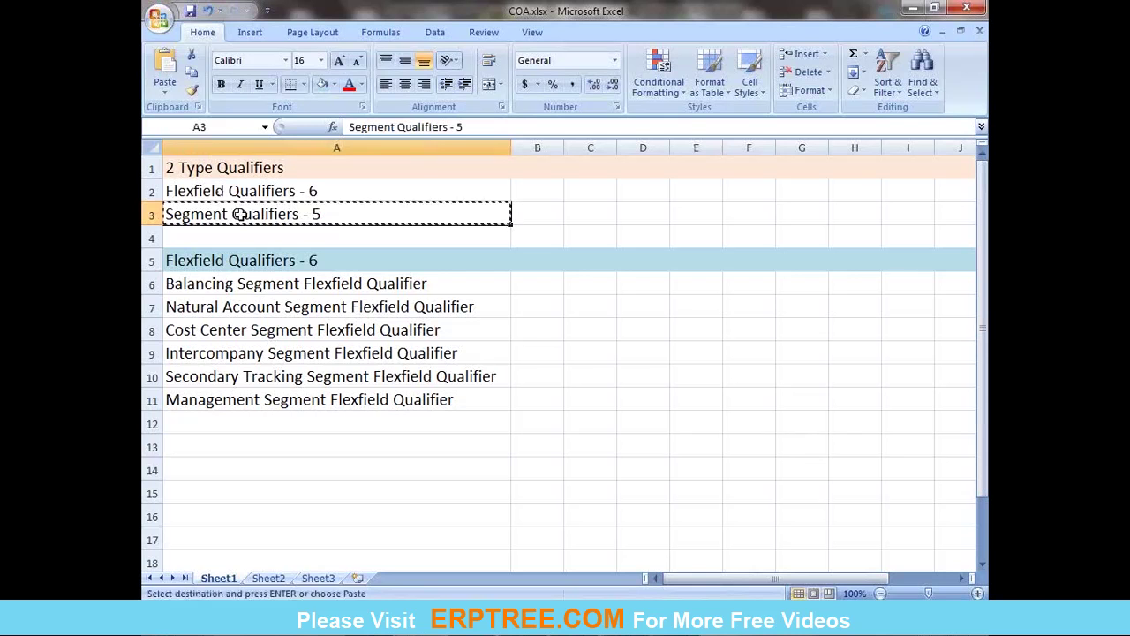
{"action": "left_click", "coordinate": [185, 451]}
{"action": "key", "text": "ctrl+v"}
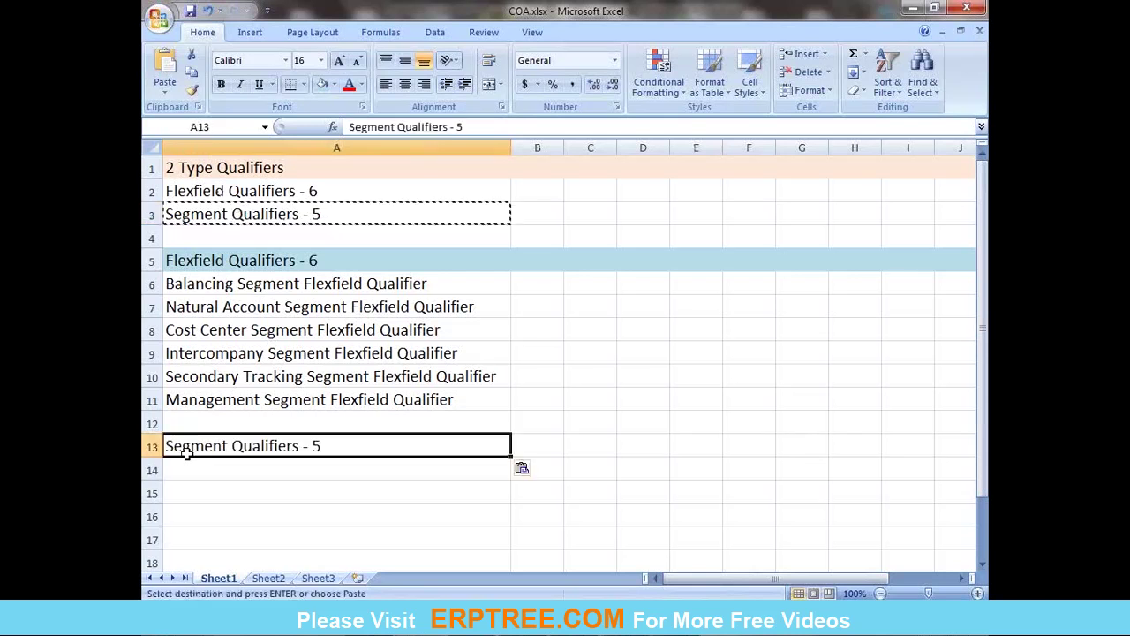
{"action": "key", "text": "Escape"}
{"action": "left_click", "coordinate": [150, 448]}
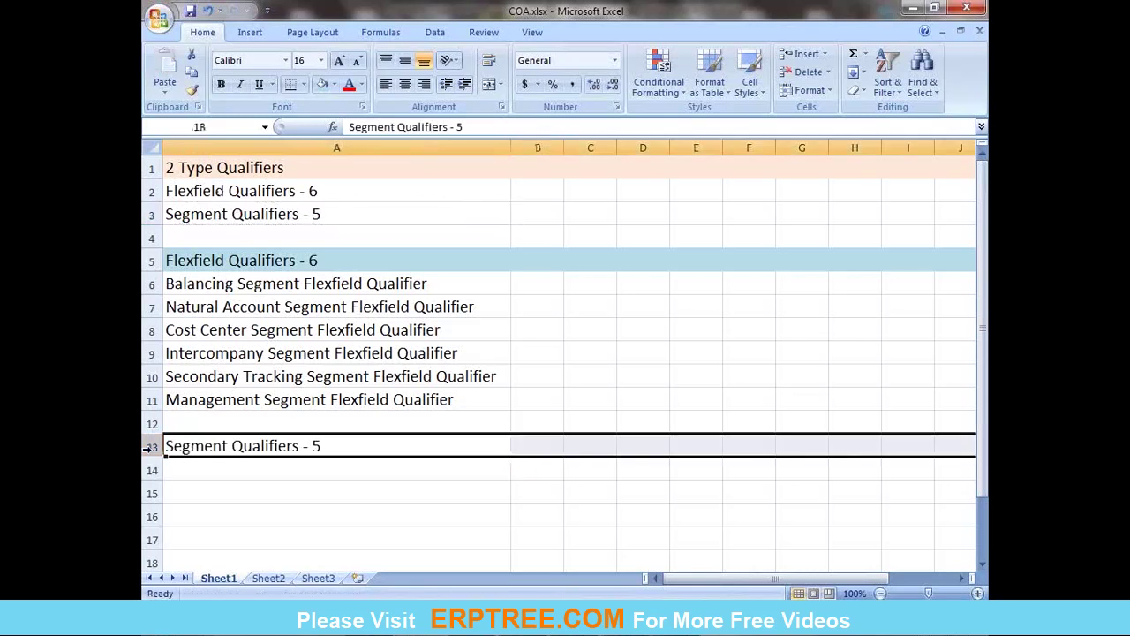
{"action": "left_click", "coordinate": [323, 83]}
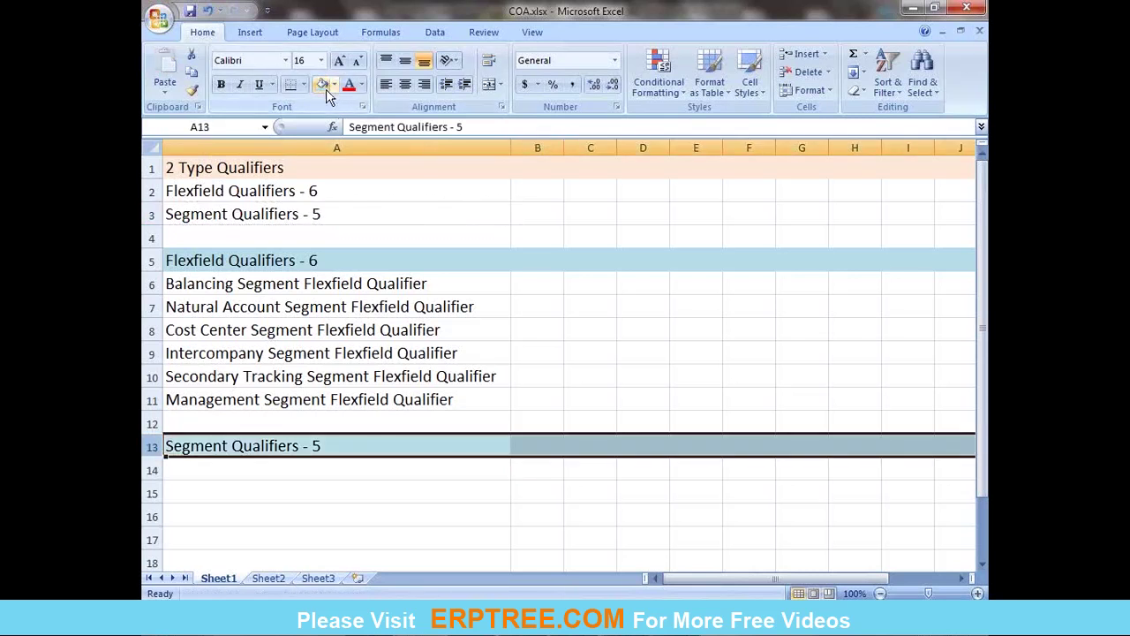
Step: Enter "Allow Posting" in A14 and "Allow Budgeting" in A15 under the Segment Qualifiers heading
{"action": "left_click", "coordinate": [206, 467]}
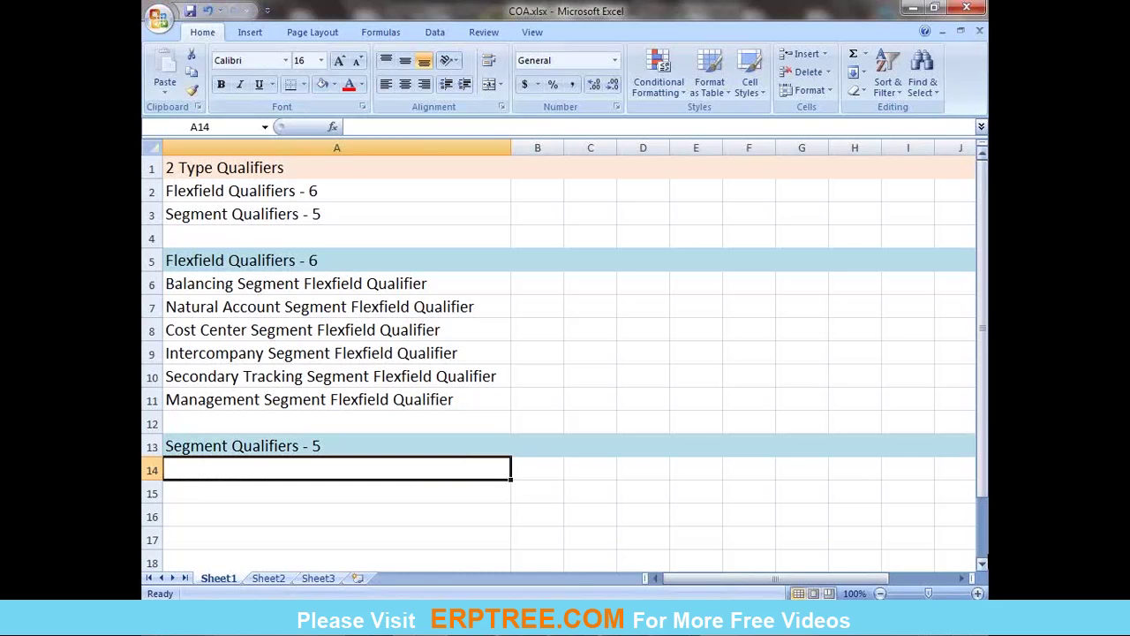
{"action": "type", "text": "Allow Posting"}
{"action": "key", "text": "Return"}
{"action": "type", "text": "All"}
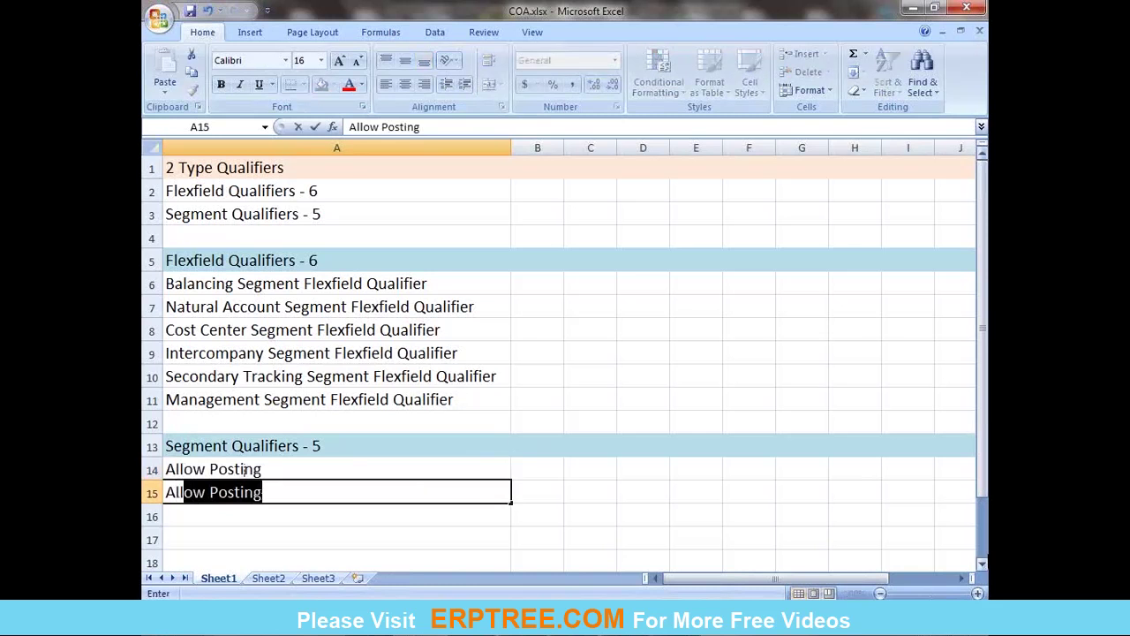
{"action": "type", "text": "ow Budgeting"}
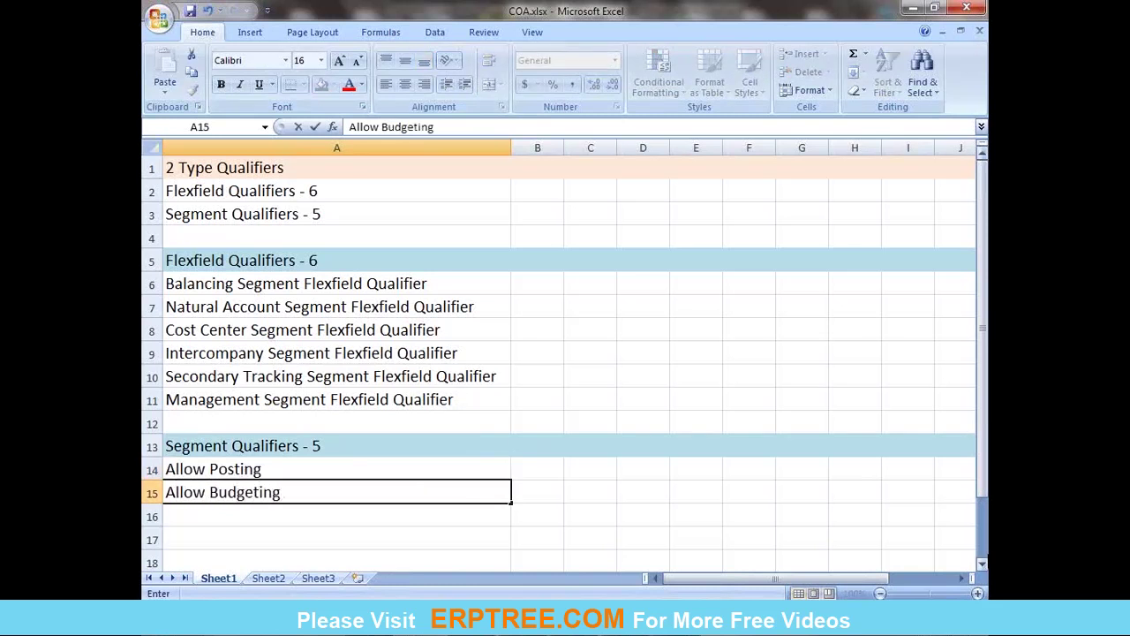
{"action": "key", "text": "Return"}
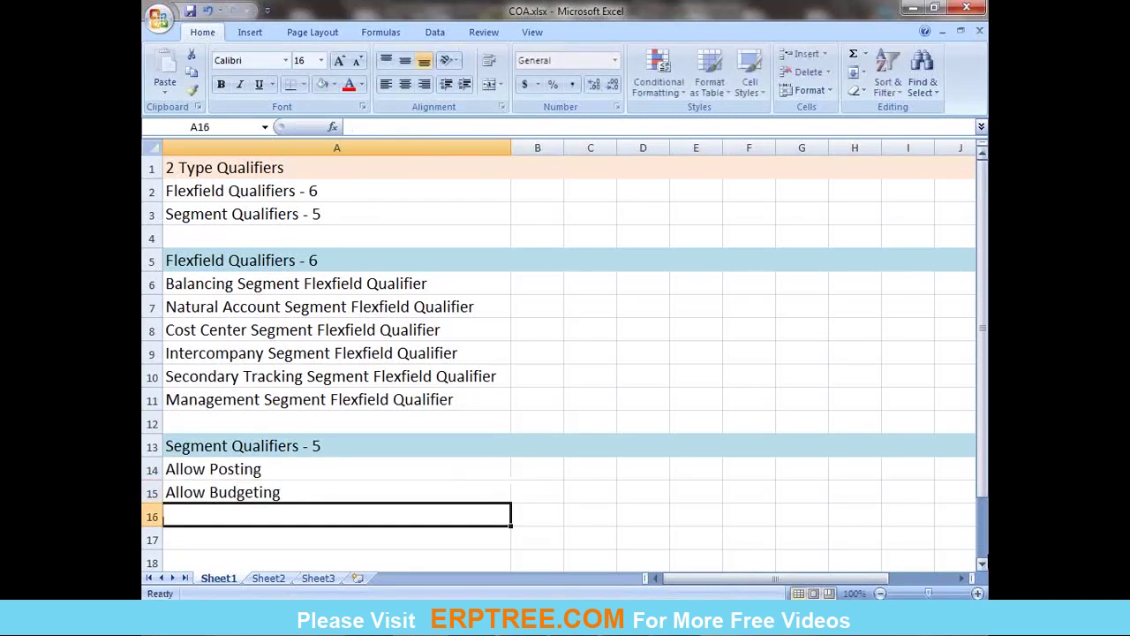
Step: Complete the segment qualifiers list in A16 to A18 with "Account Type", "Third Party Control Account" and "Reconcile"
{"action": "type", "text": "Account Type"}
{"action": "key", "text": "Return"}
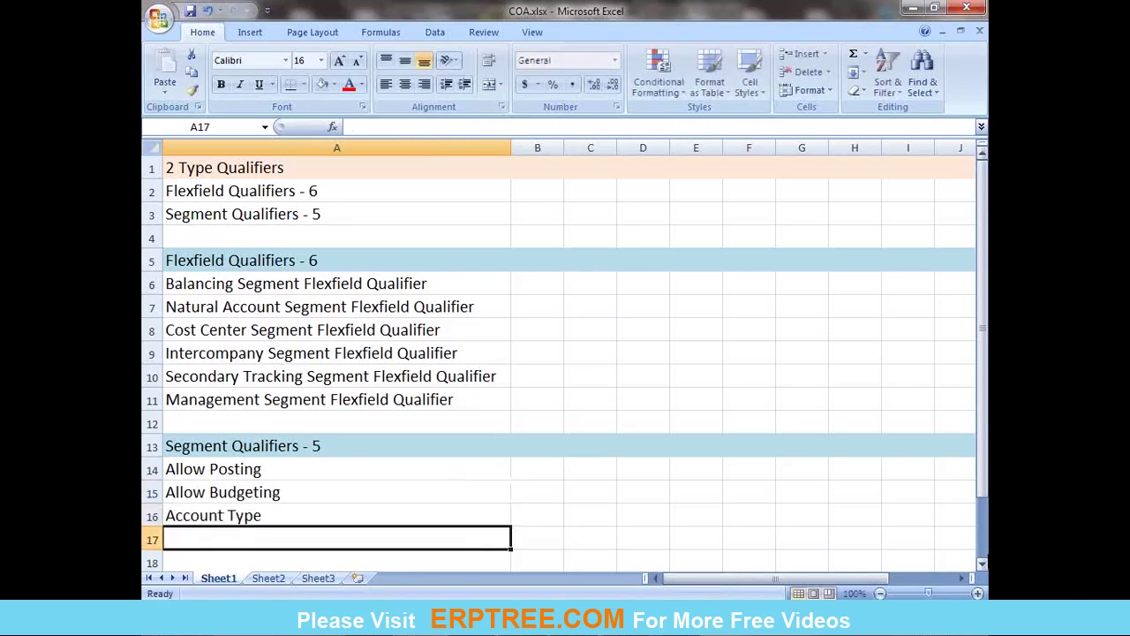
{"action": "type", "text": "Thir"}
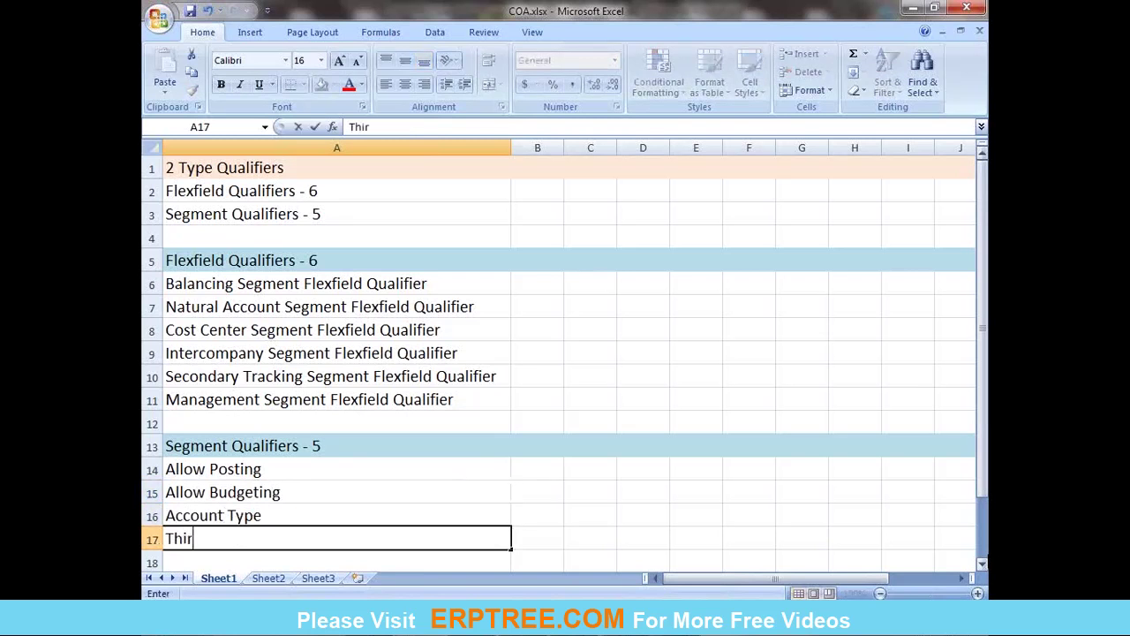
{"action": "type", "text": "d Party Control Account"}
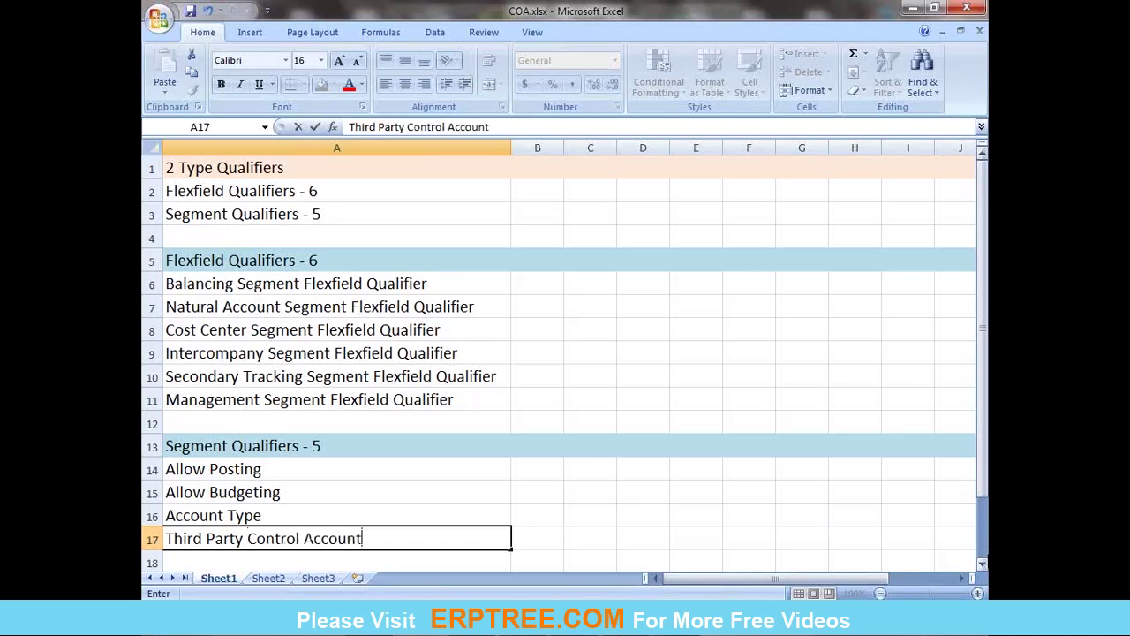
{"action": "key", "text": "Return"}
{"action": "type", "text": "Reconcile"}
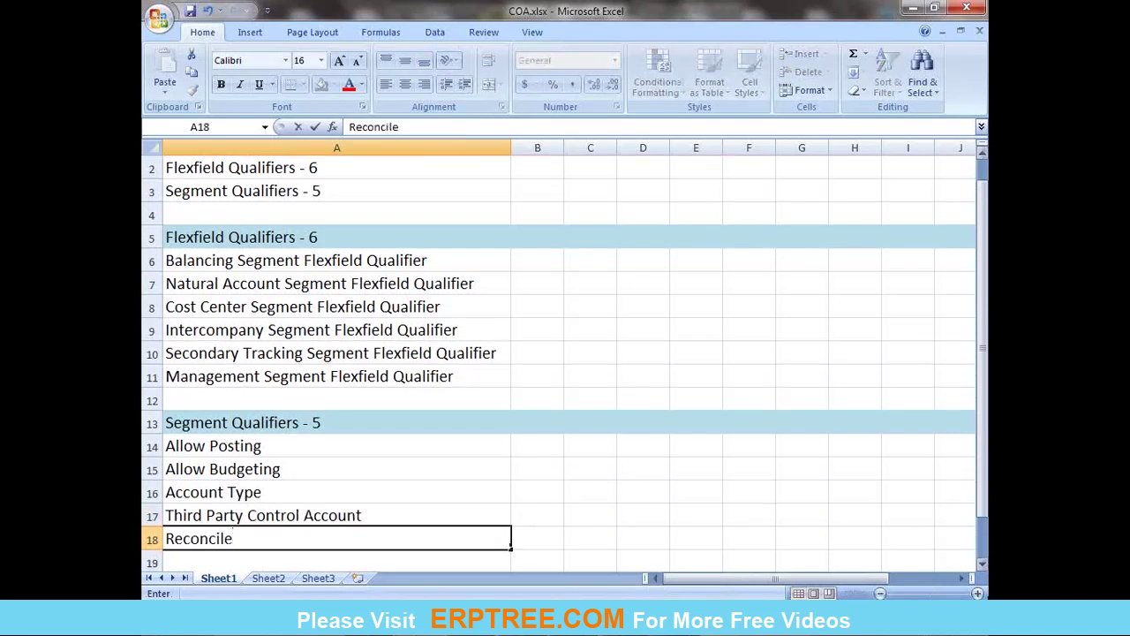
{"action": "left_click", "coordinate": [550, 465]}
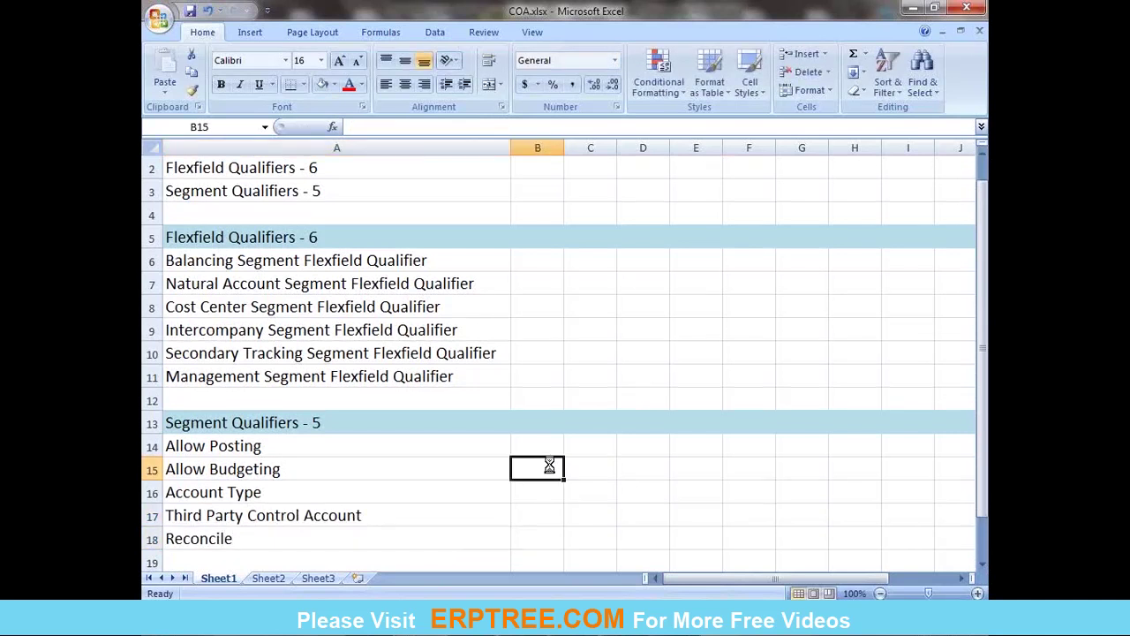
Step: Review the flexfield qualifiers and segment qualifiers lists under their shaded headings
{"action": "left_click", "coordinate": [981, 564]}
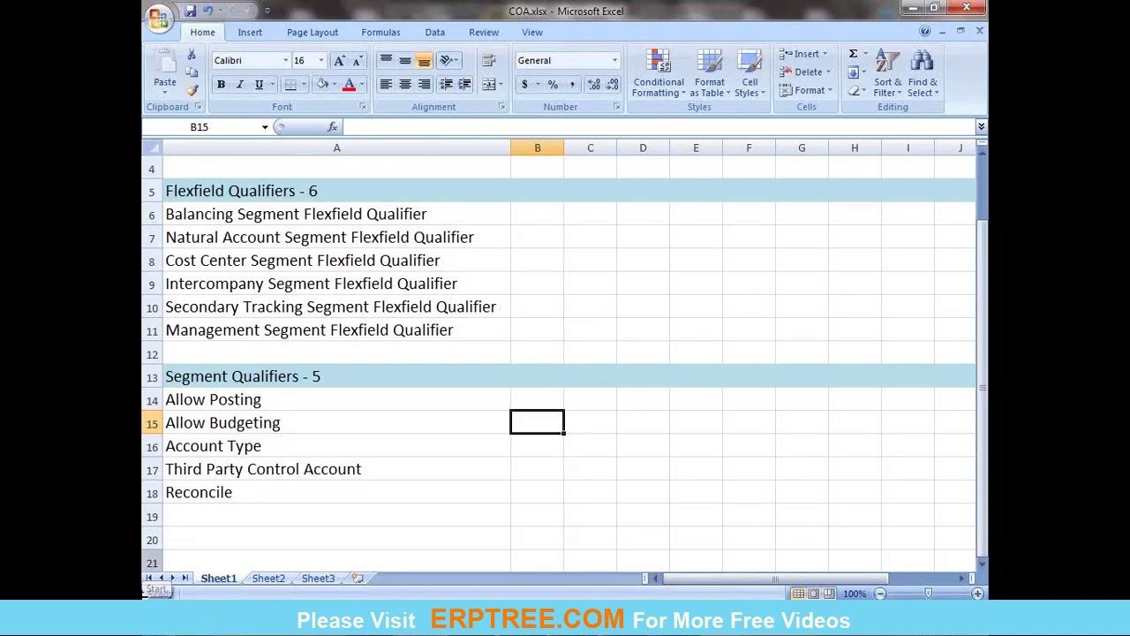
{"action": "left_click", "coordinate": [234, 193]}
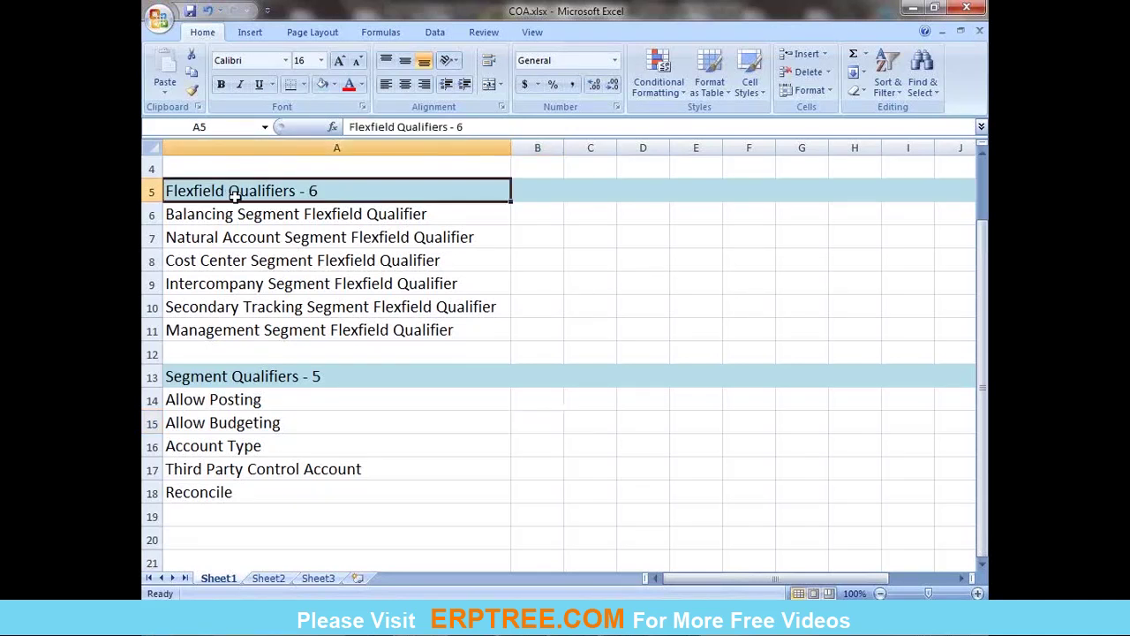
{"action": "left_click", "coordinate": [261, 377]}
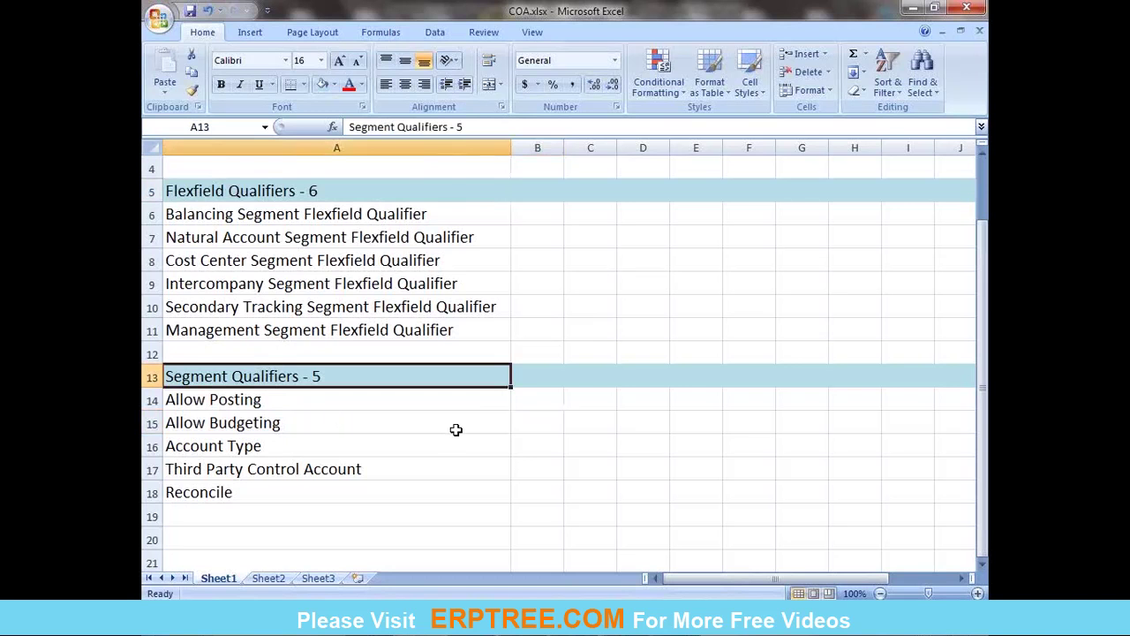
{"action": "scroll", "coordinate": [456, 429], "scroll_direction": "up", "scroll_amount": 1}
{"action": "scroll", "coordinate": [456, 429], "scroll_direction": "down", "scroll_amount": 1}
{"action": "scroll", "coordinate": [455, 429], "scroll_direction": "down", "scroll_amount": 3}
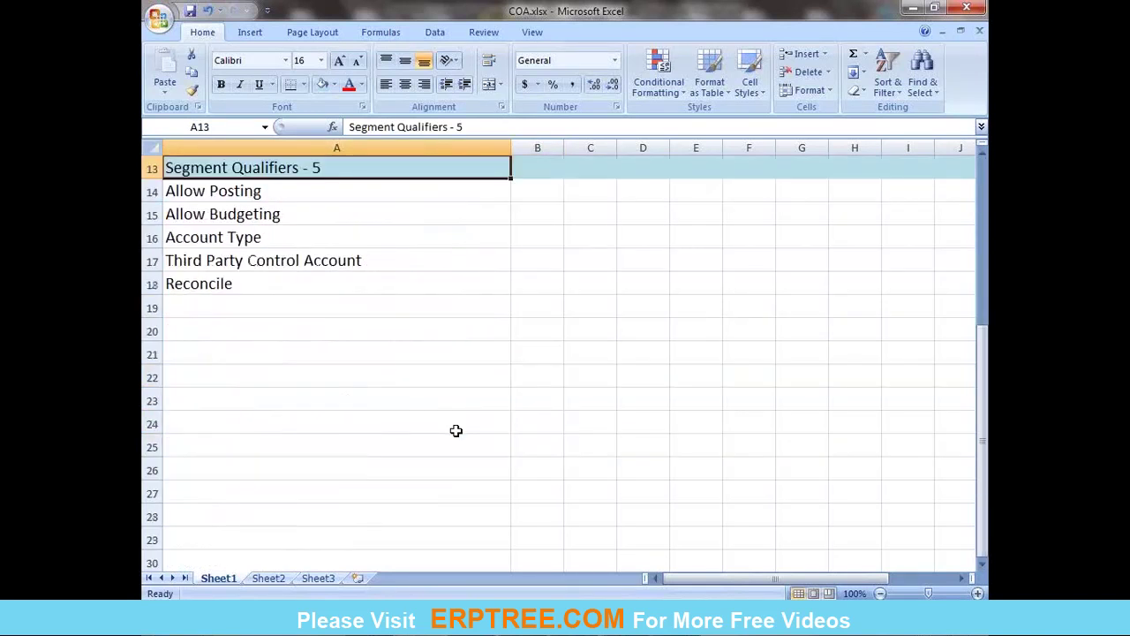
Step: Enter the note "Max. 30 Segments in COA" in A20 below the segment qualifiers list
{"action": "left_click", "coordinate": [267, 331]}
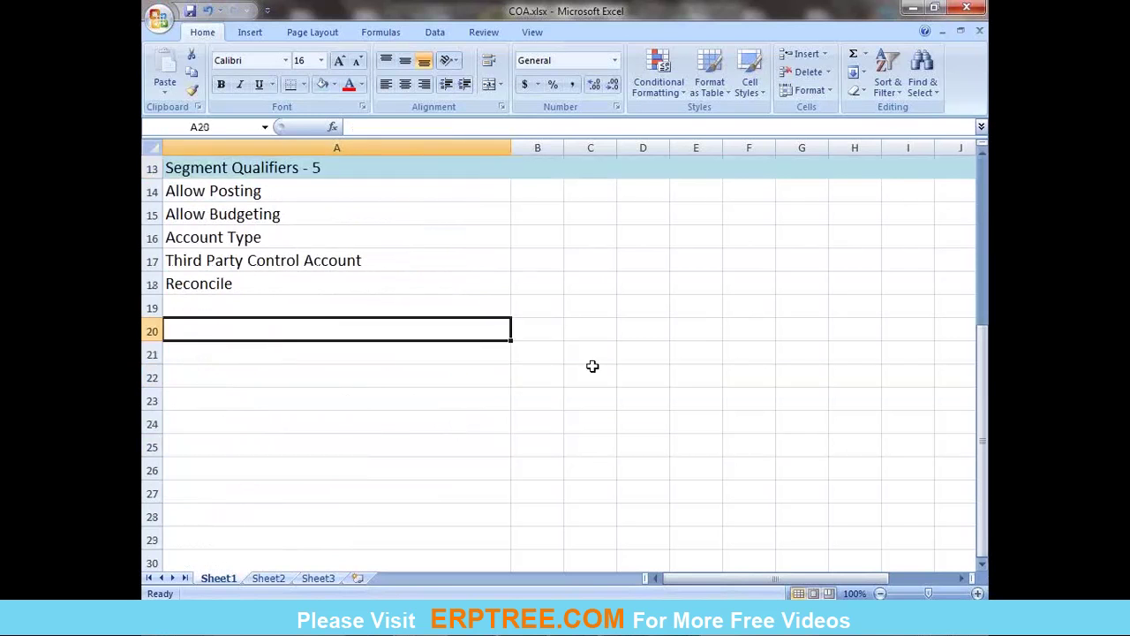
{"action": "scroll", "coordinate": [487, 377], "scroll_direction": "up", "scroll_amount": 4}
{"action": "scroll", "coordinate": [489, 377], "scroll_direction": "down", "scroll_amount": 2}
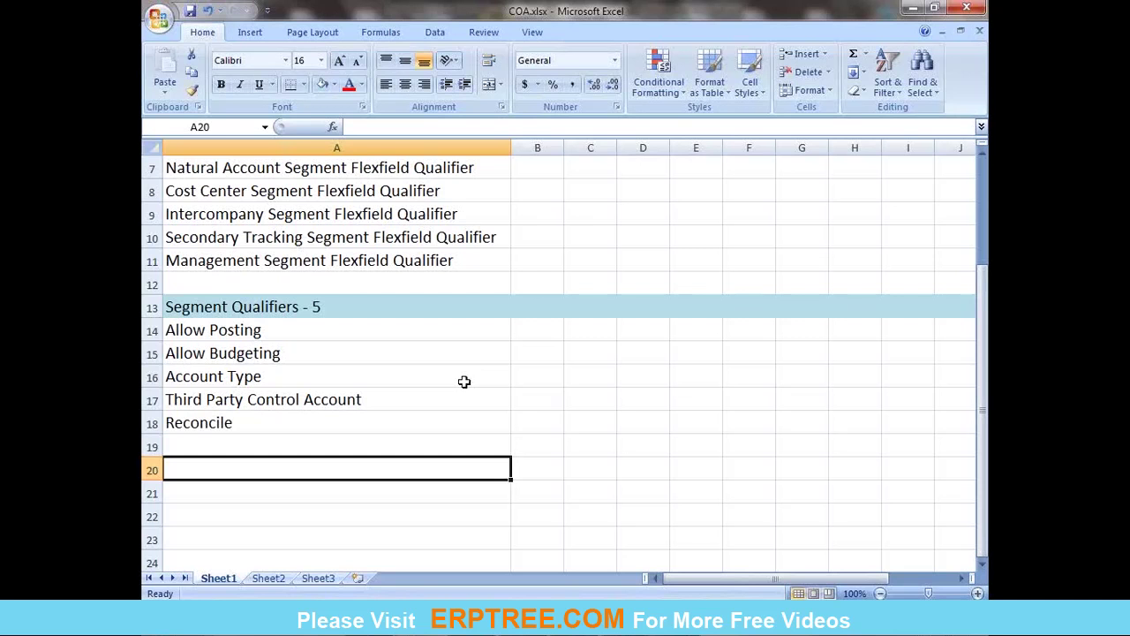
{"action": "scroll", "coordinate": [427, 392], "scroll_direction": "up", "scroll_amount": 2}
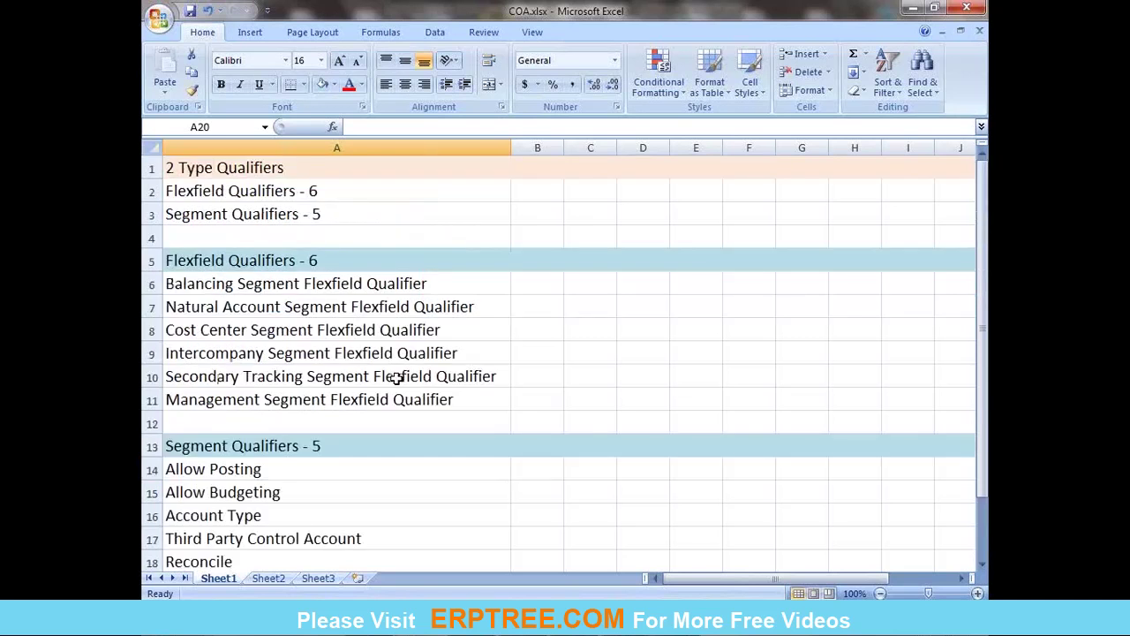
{"action": "scroll", "coordinate": [396, 377], "scroll_direction": "down", "scroll_amount": 3}
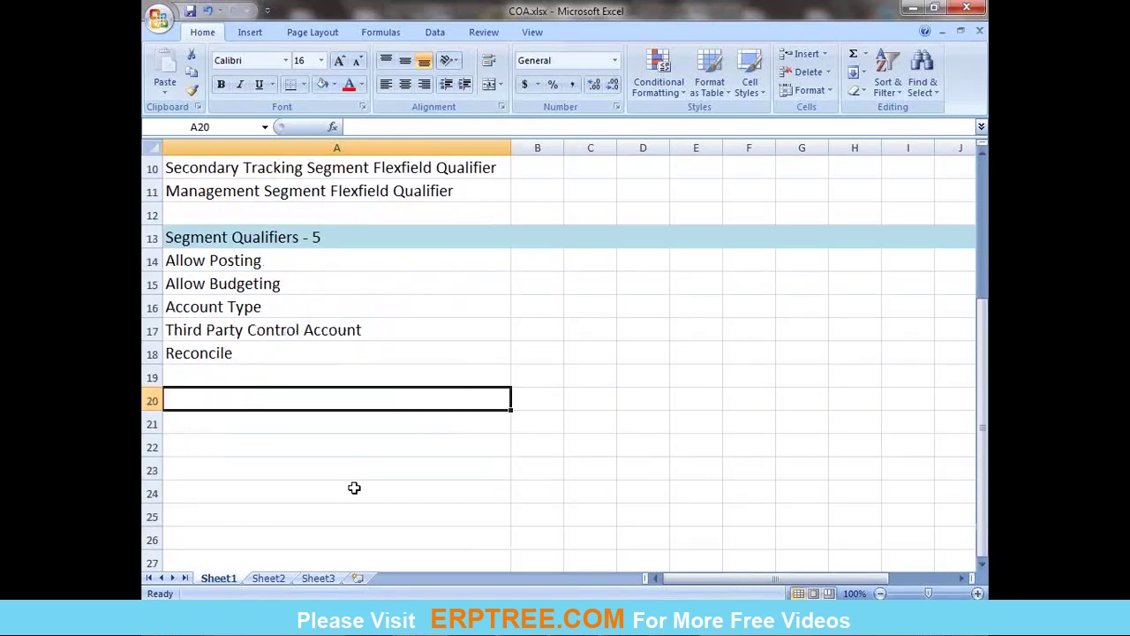
{"action": "type", "text": "Max 30 Se"}
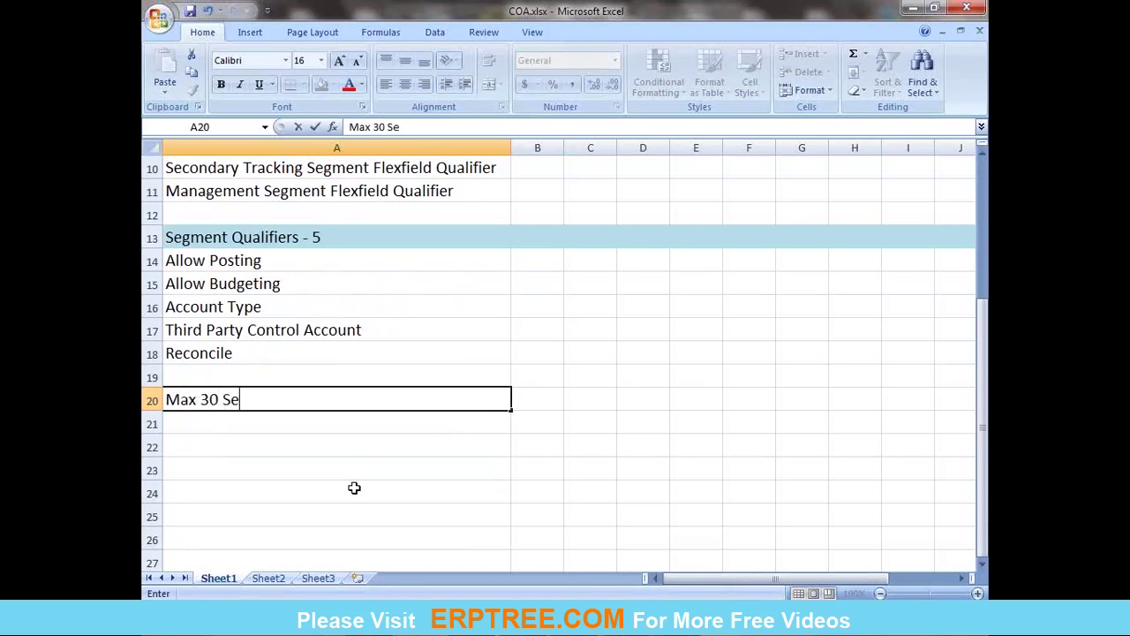
{"action": "type", "text": "gments in COA"}
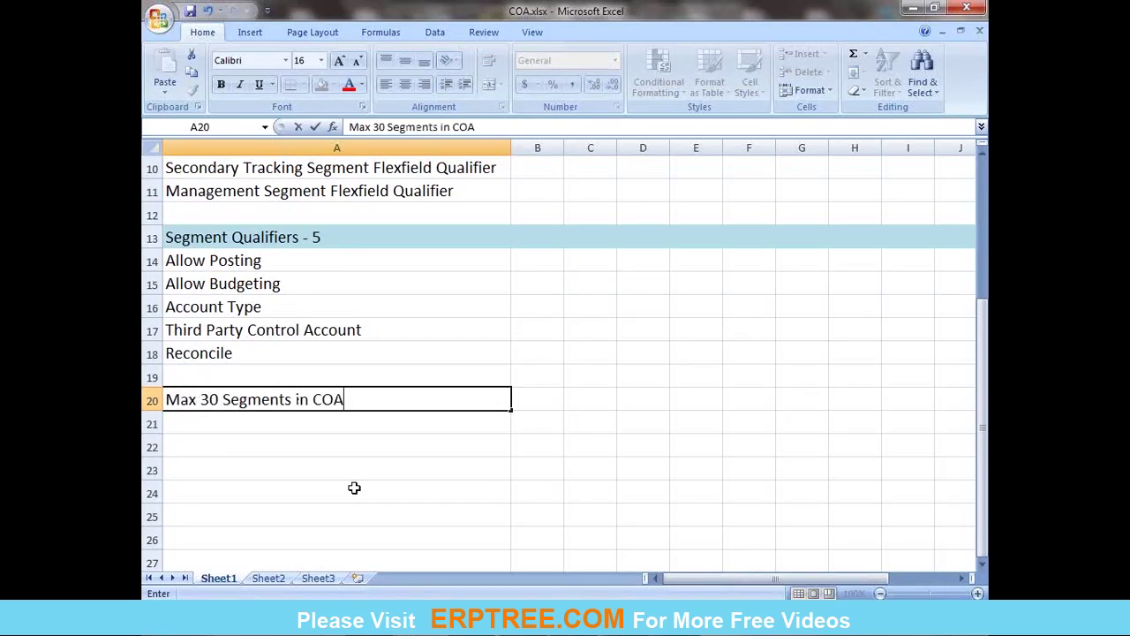
{"action": "left_click", "coordinate": [195, 399]}
{"action": "type", "text": "."}
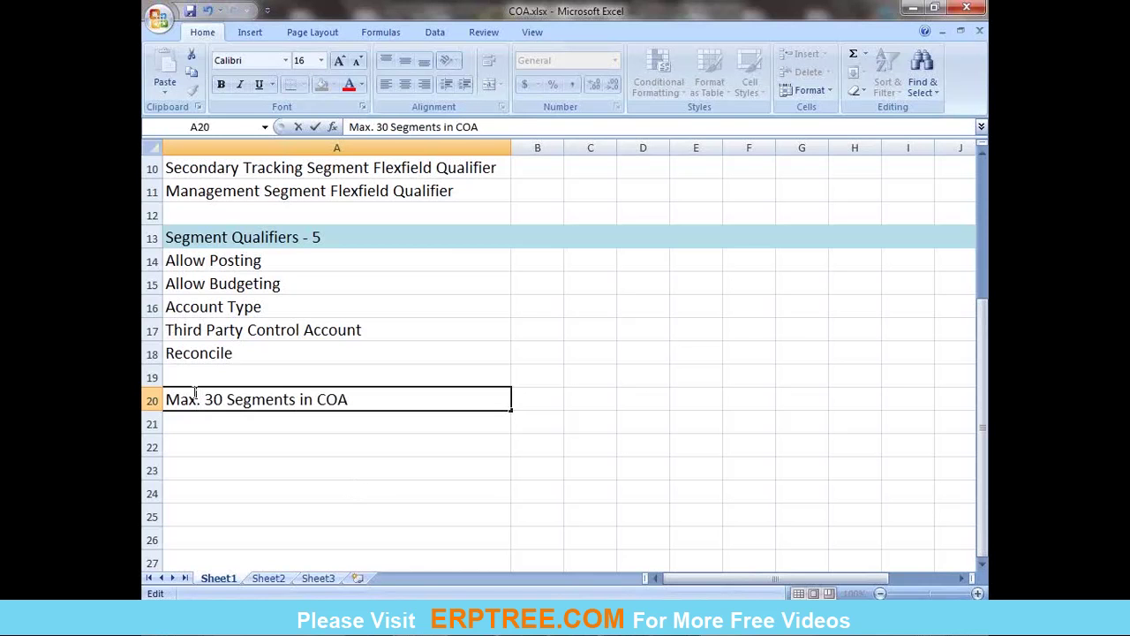
{"action": "key", "text": "ctrl+Return"}
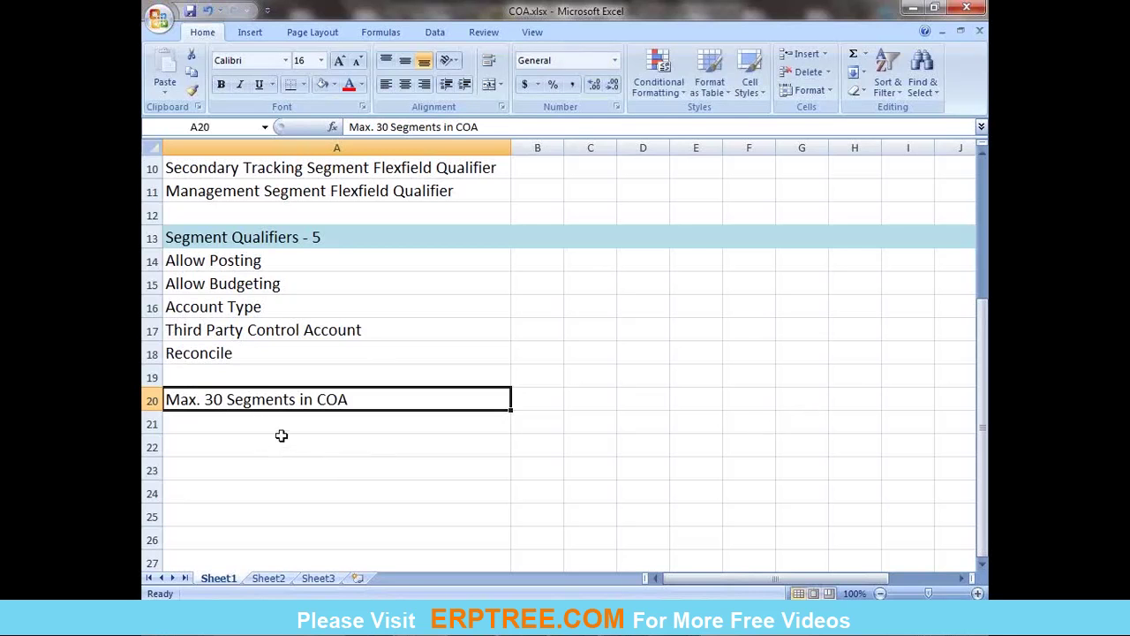
Step: Enter "Min. 2 Segments" in A21 and format it in bold red text
{"action": "left_click", "coordinate": [226, 424]}
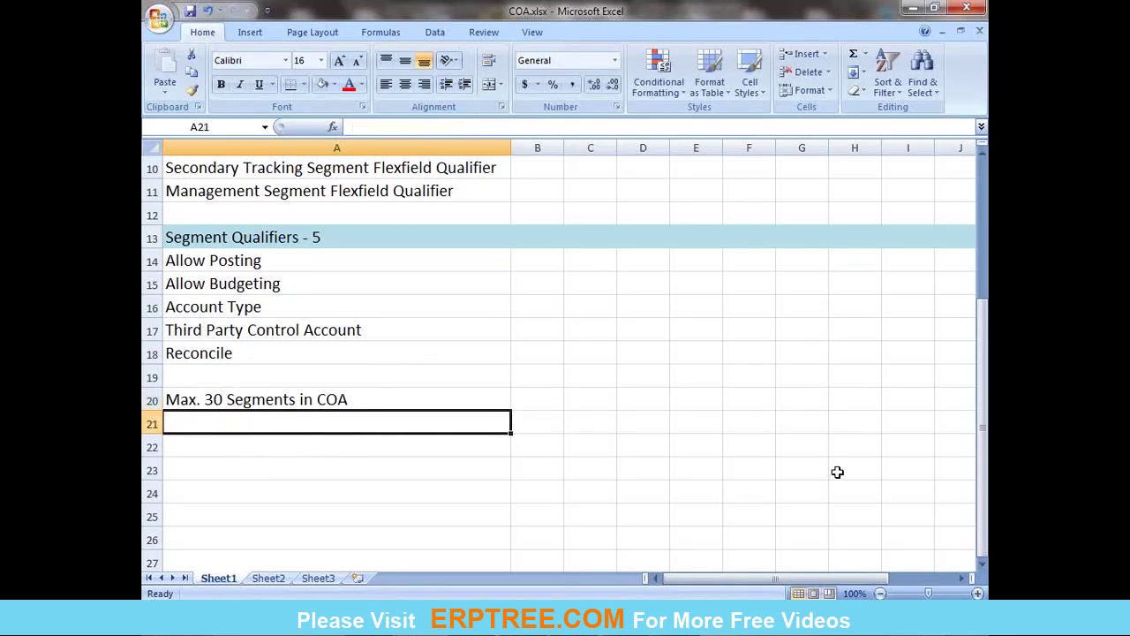
{"action": "type", "text": "Mi"}
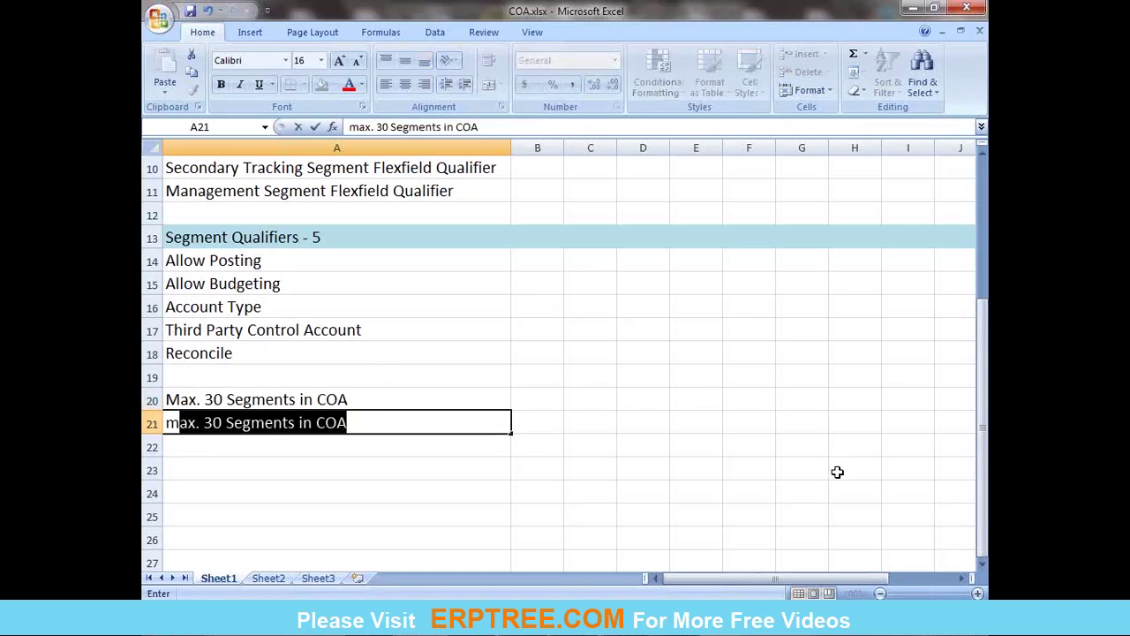
{"action": "type", "text": "n"}
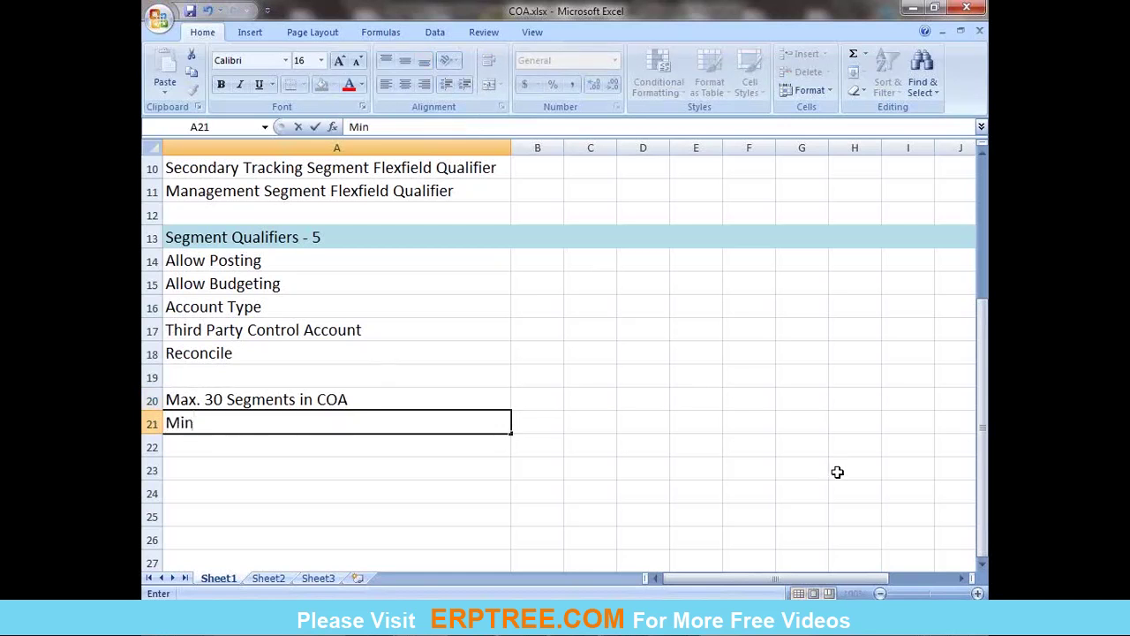
{"action": "type", "text": ". 2 Segments"}
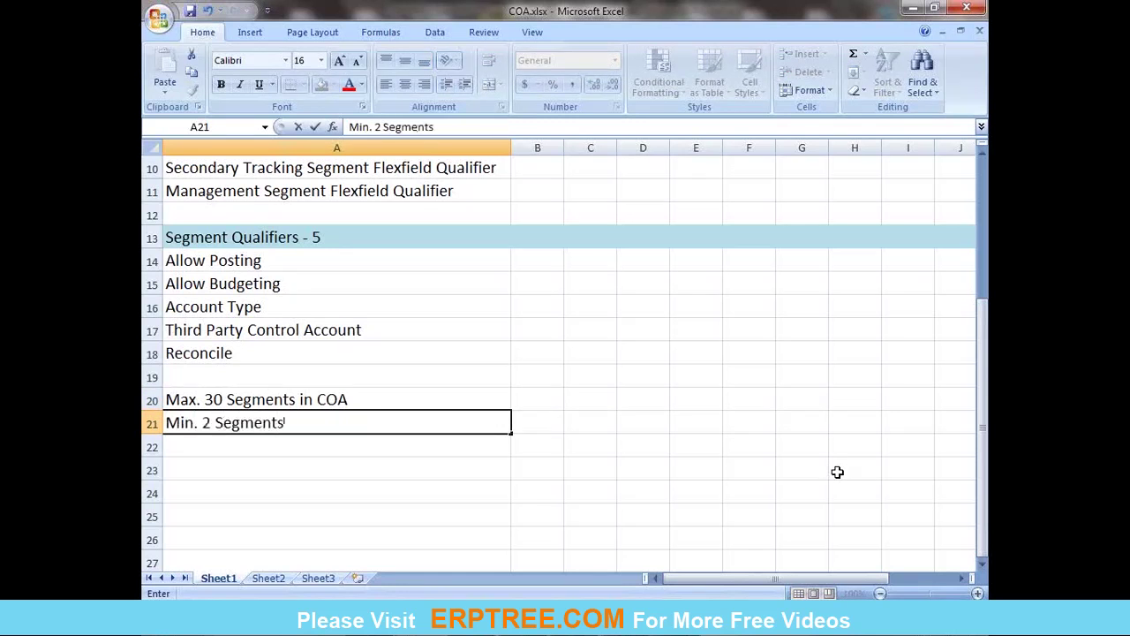
{"action": "key", "text": "ctrl+Return"}
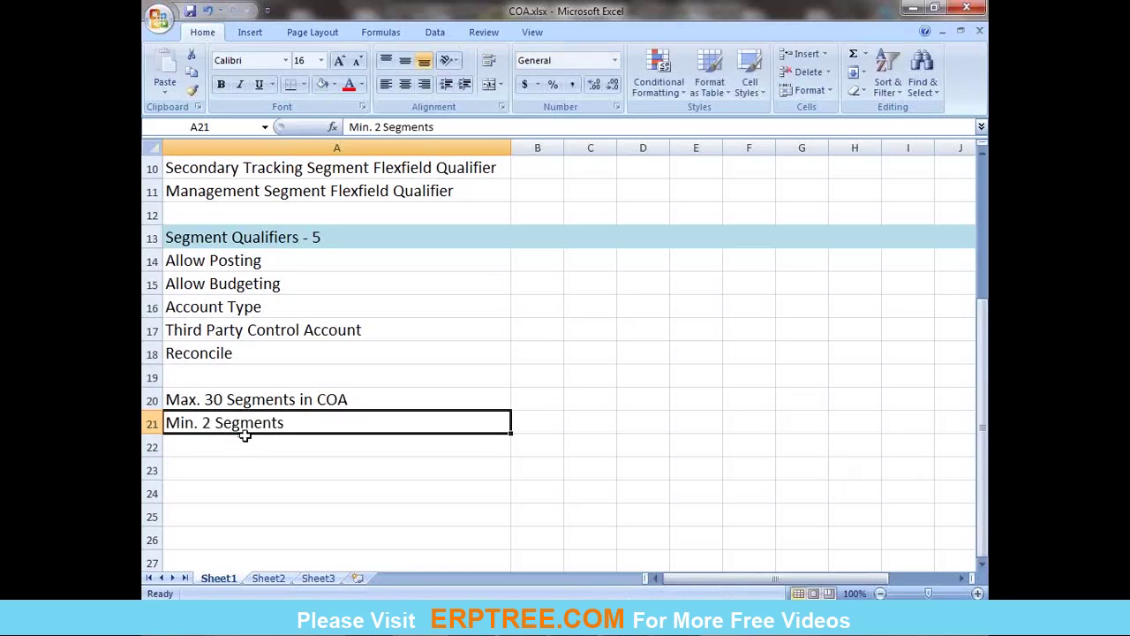
{"action": "left_click", "coordinate": [350, 88]}
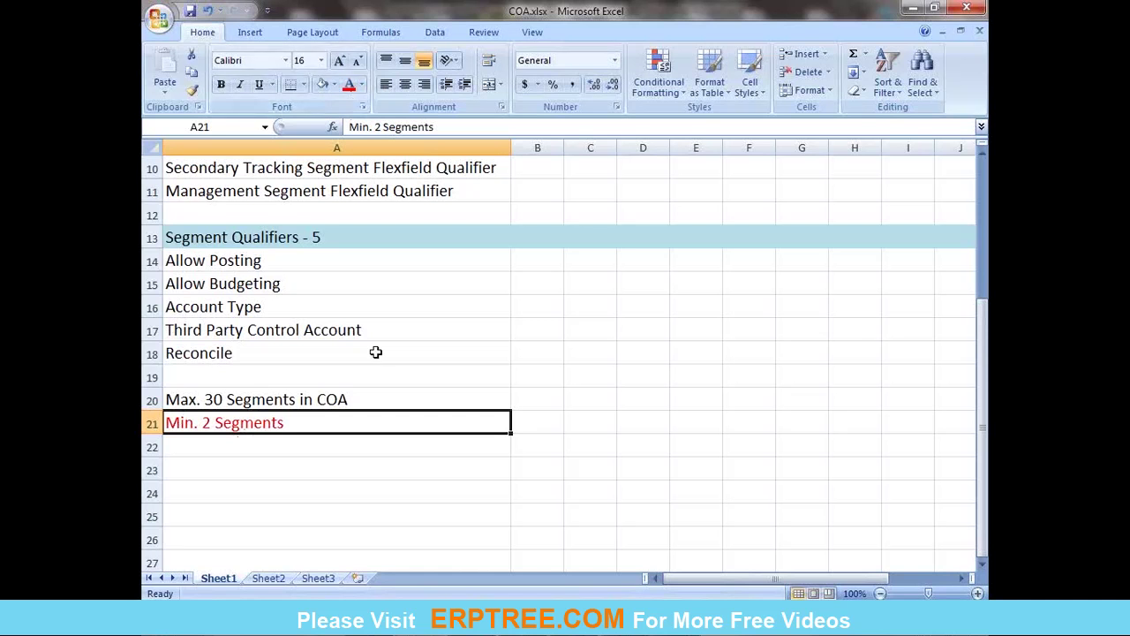
{"action": "key", "text": "ctrl+b"}
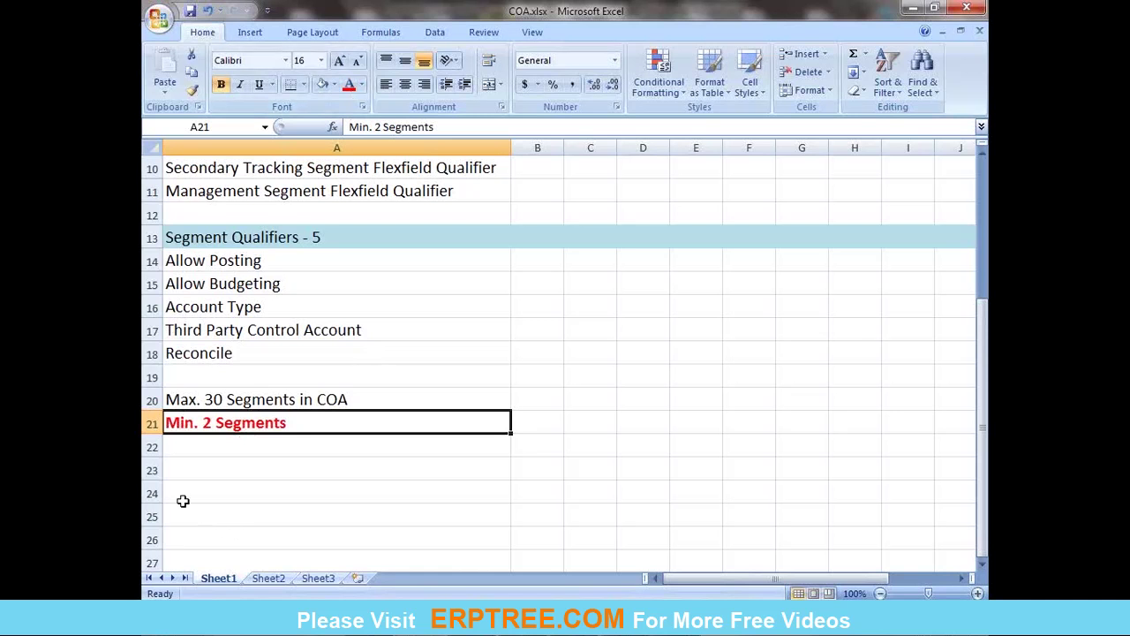
Step: List the two minimum segments below the red note, with "Company" in A22 and "Account" in A23
{"action": "left_click", "coordinate": [218, 447]}
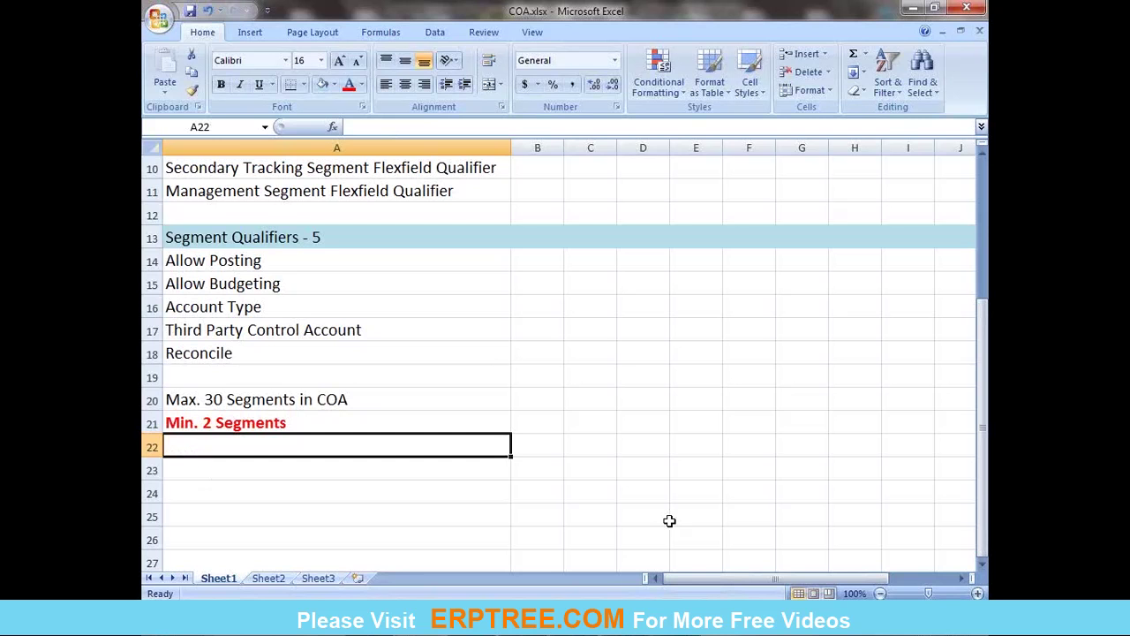
{"action": "type", "text": "C"}
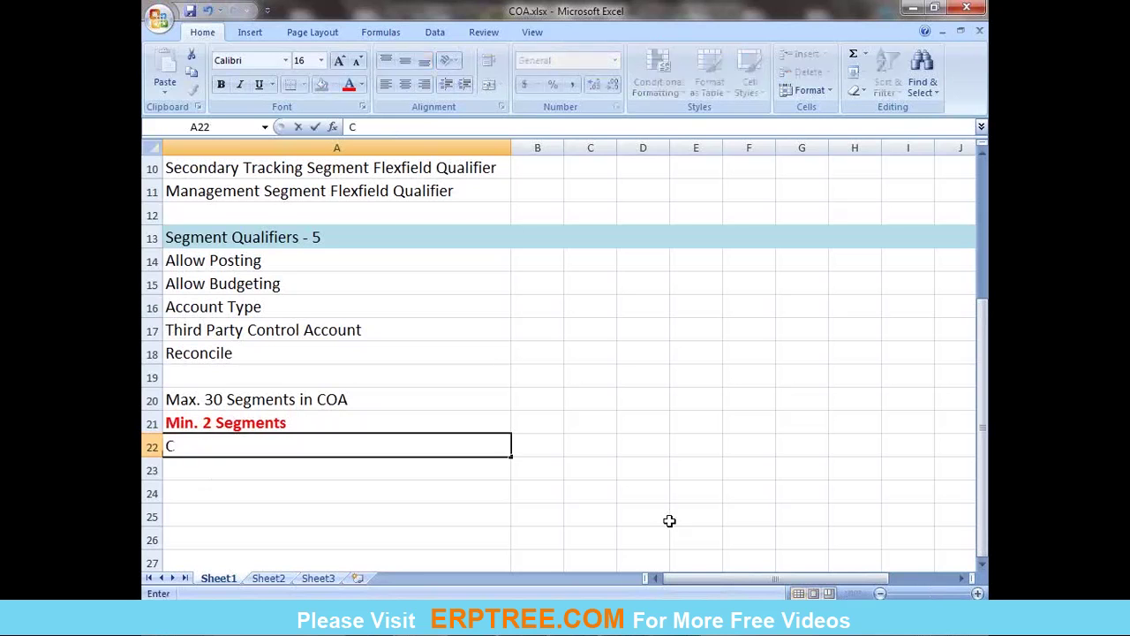
{"action": "type", "text": "ompany"}
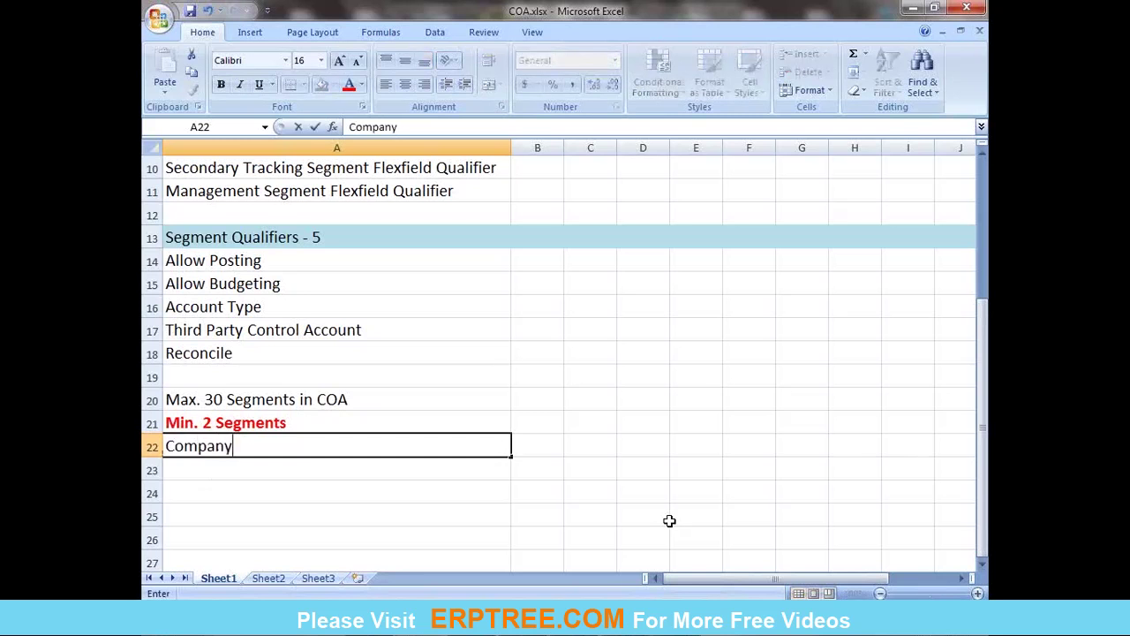
{"action": "key", "text": "Return"}
{"action": "type", "text": "Account"}
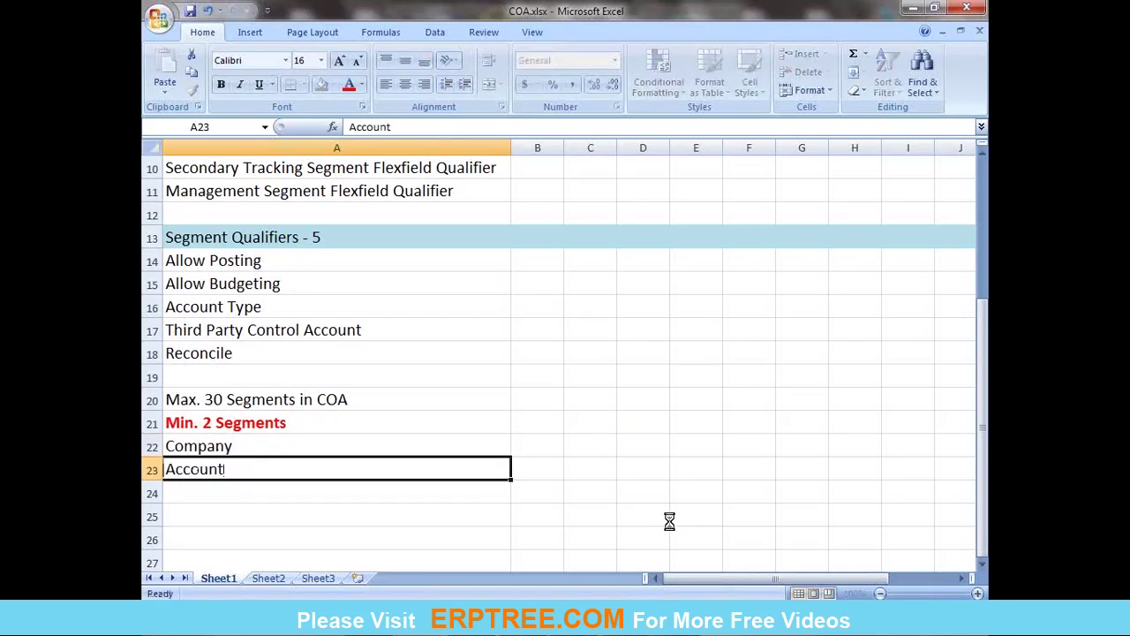
{"action": "key", "text": "ctrl+Return"}
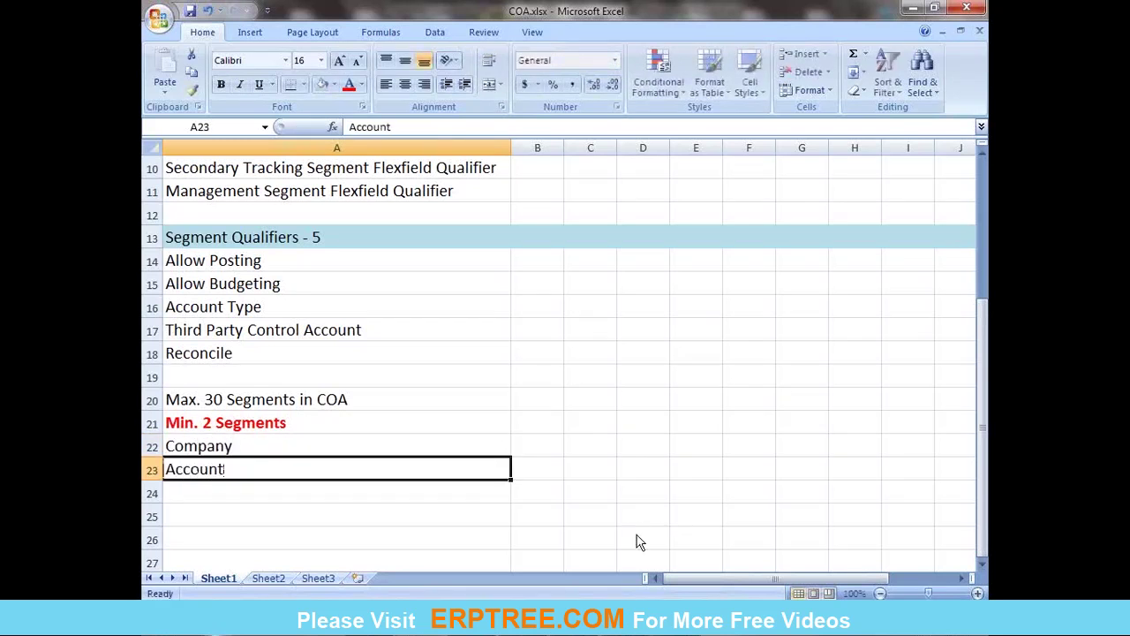
Step: Review the maximum and minimum segment notes and the Company and Account entries against the qualifier lists above
{"action": "left_click", "coordinate": [279, 442]}
{"action": "left_click", "coordinate": [275, 421]}
{"action": "left_click", "coordinate": [265, 400]}
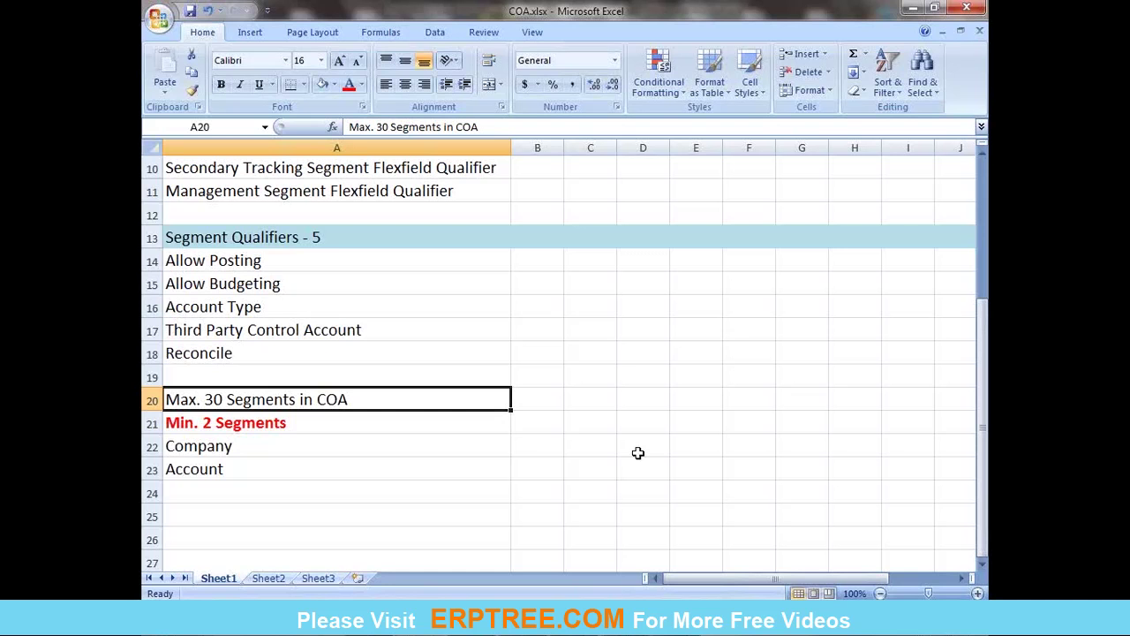
{"action": "left_click", "coordinate": [212, 447]}
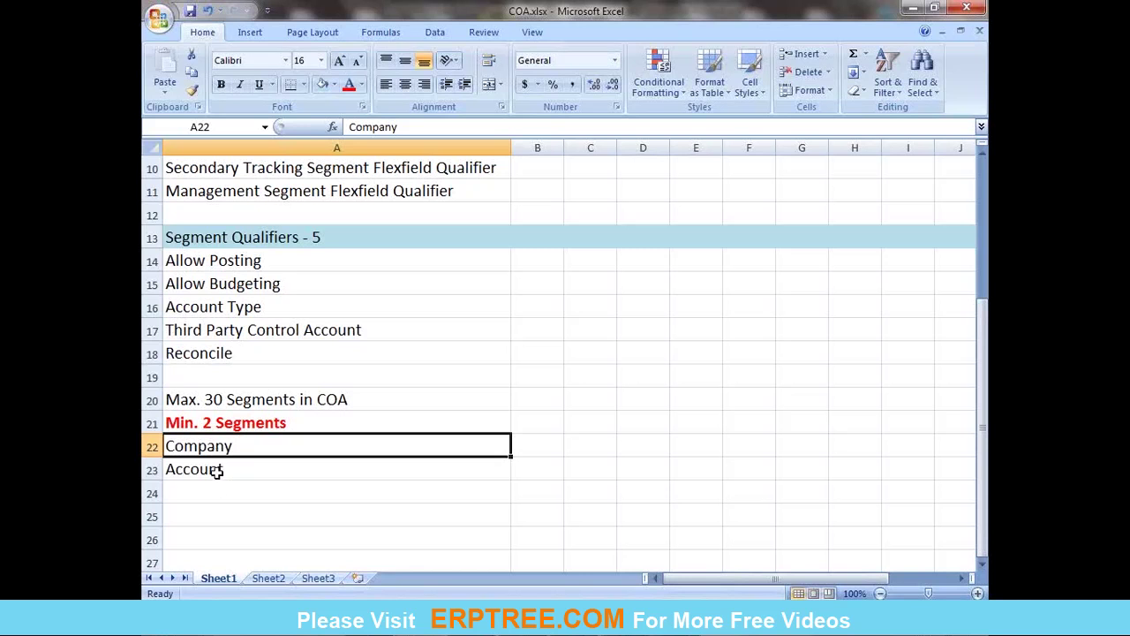
{"action": "left_click", "coordinate": [217, 471]}
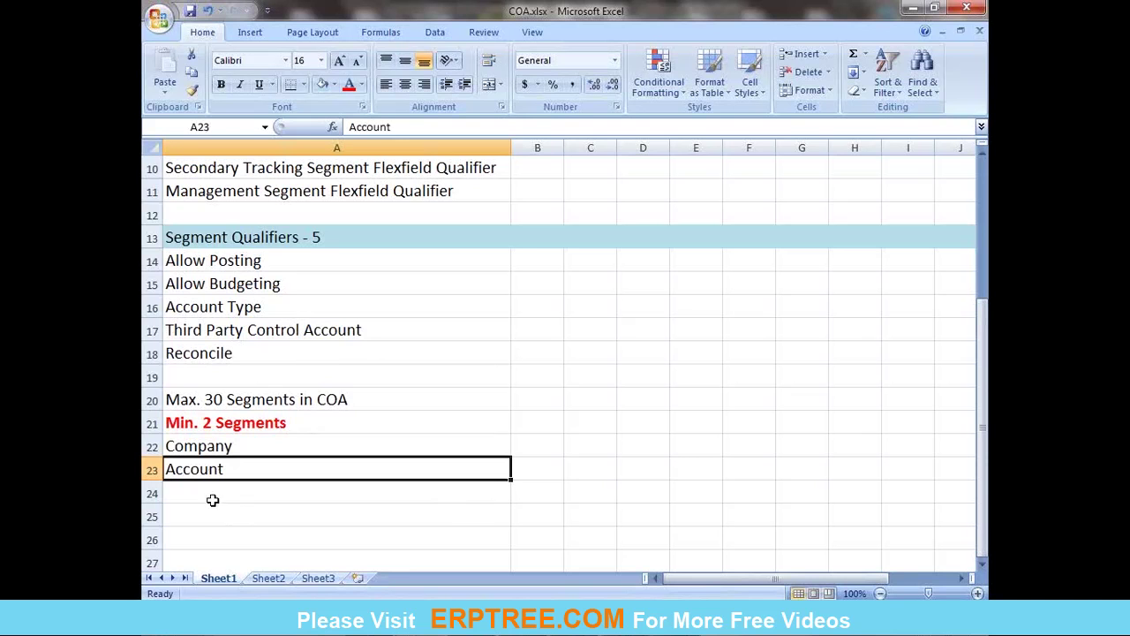
{"action": "left_click", "coordinate": [189, 449]}
{"action": "left_click_drag", "start_coordinate": [189, 449], "coordinate": [194, 462]}
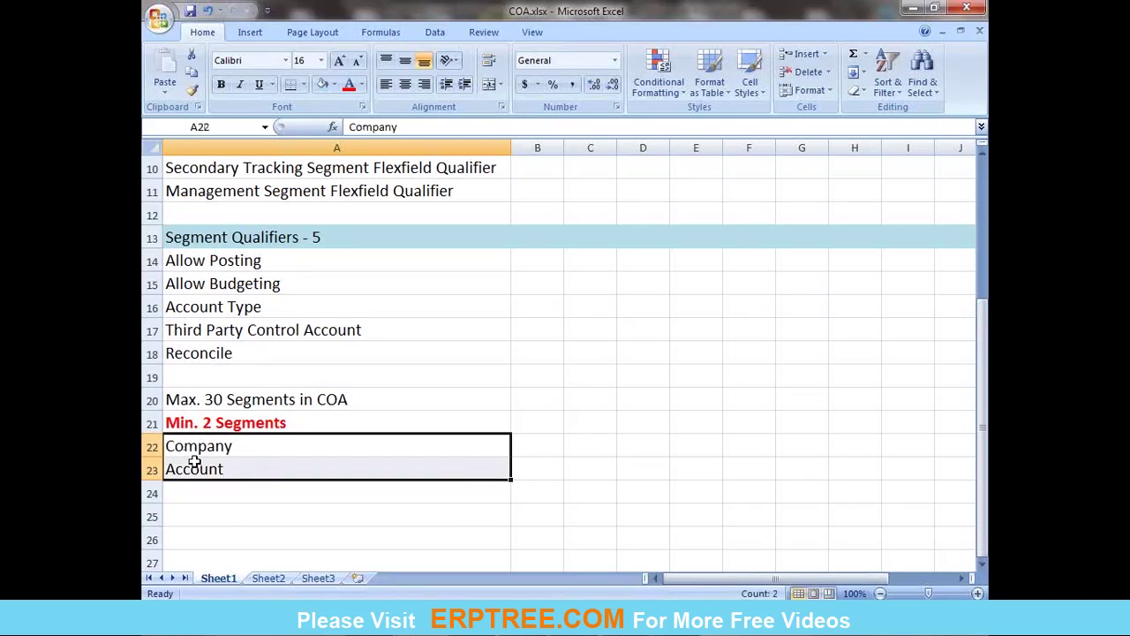
{"action": "left_click", "coordinate": [227, 448]}
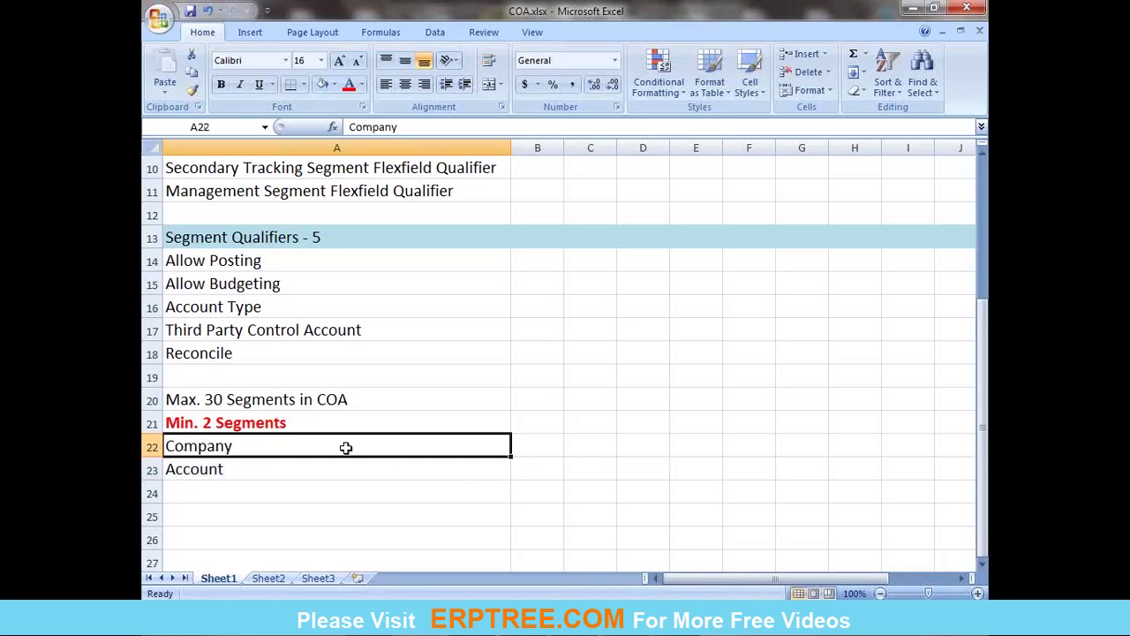
{"action": "scroll", "coordinate": [345, 448], "scroll_direction": "up", "scroll_amount": 3}
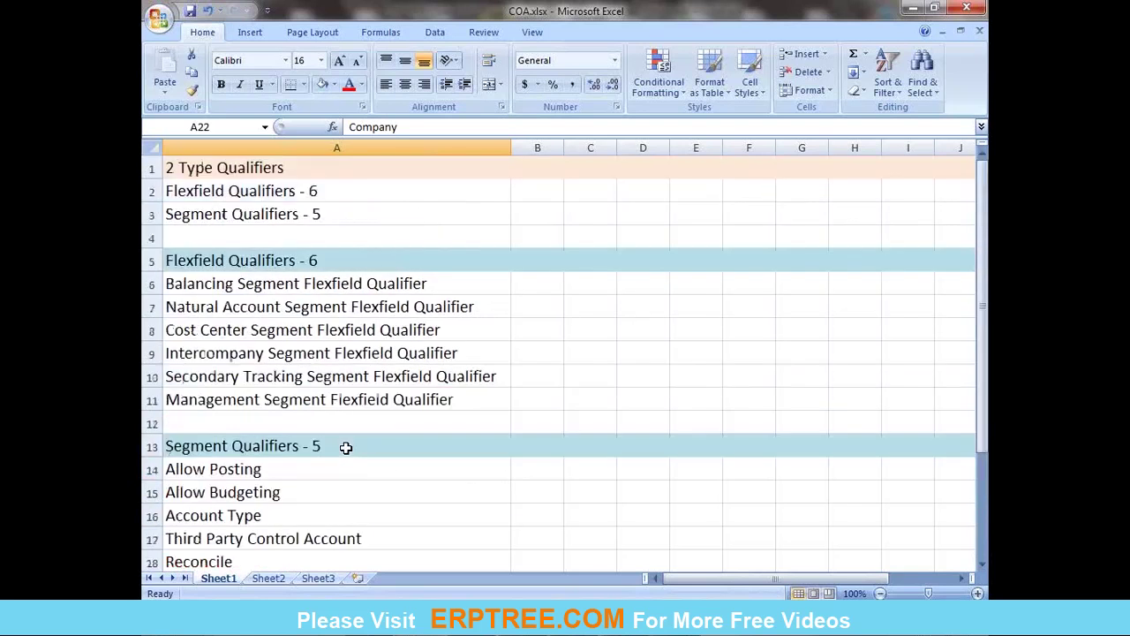